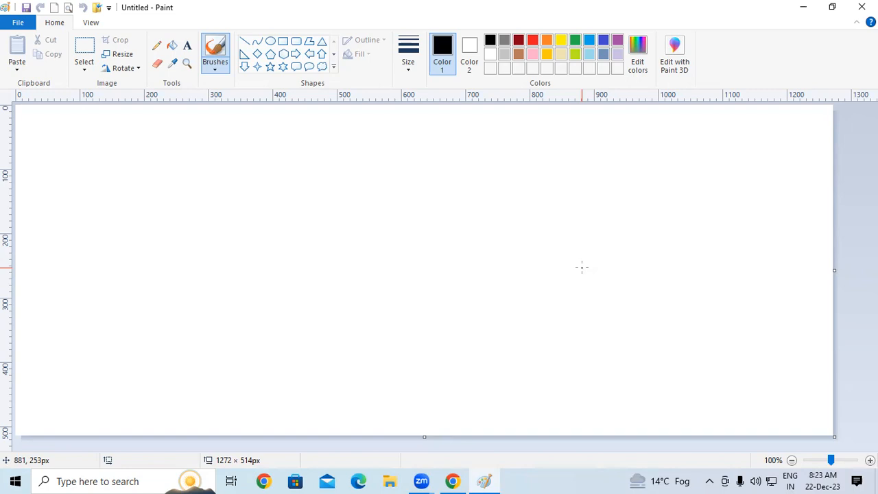
# Step: Switch to Chrome and search Google Images for "gradient color" in a new tab
pyautogui.click(453, 481)
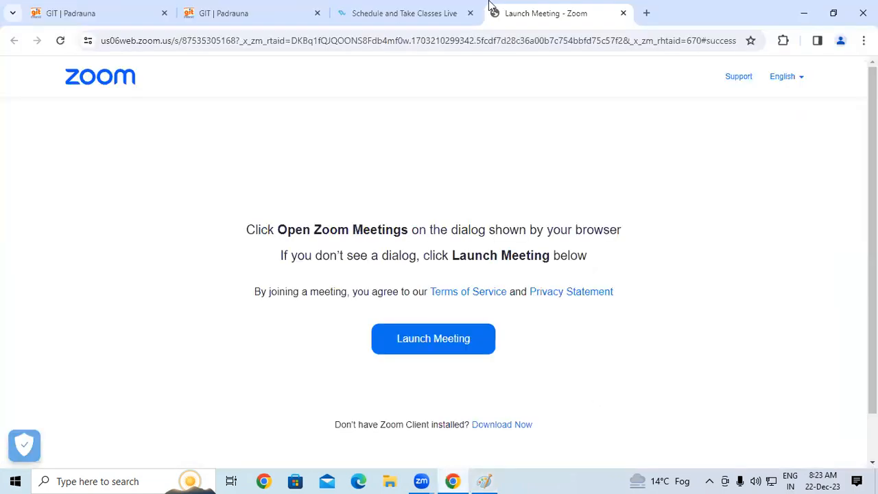
pyautogui.click(646, 13)
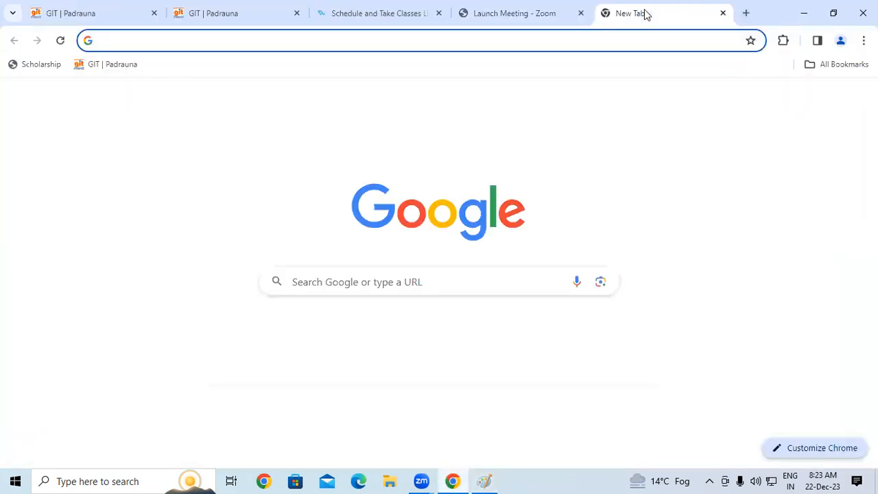
pyautogui.write('gra')
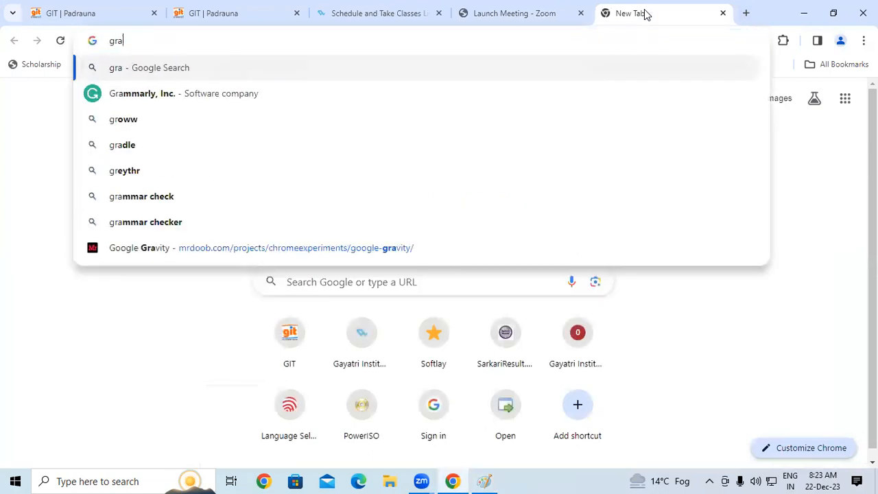
pyautogui.write('dient ')
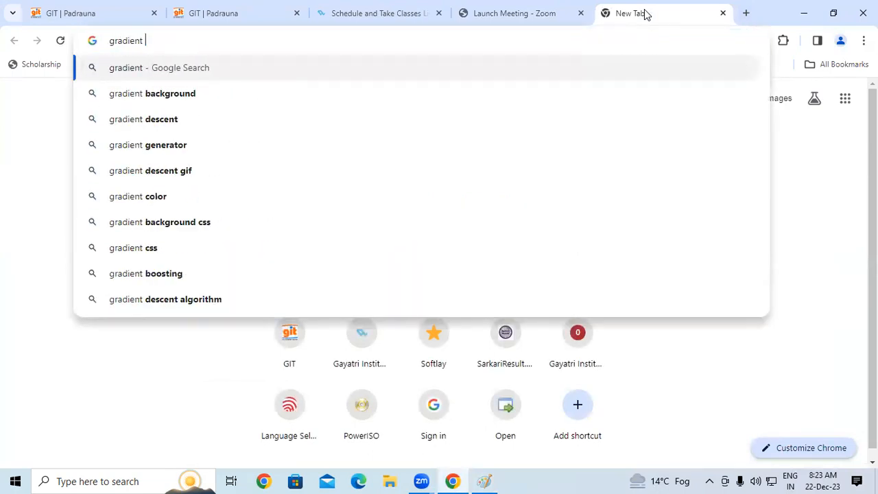
pyautogui.write('coor')
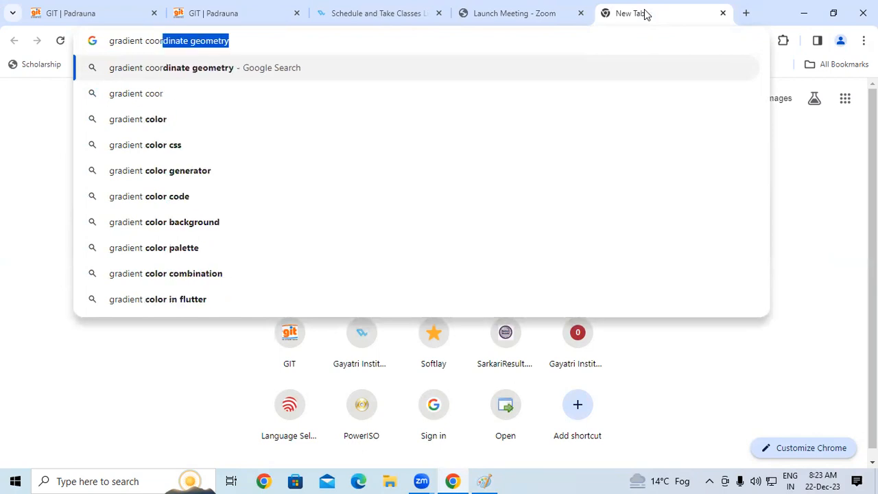
pyautogui.press('BackSpace')
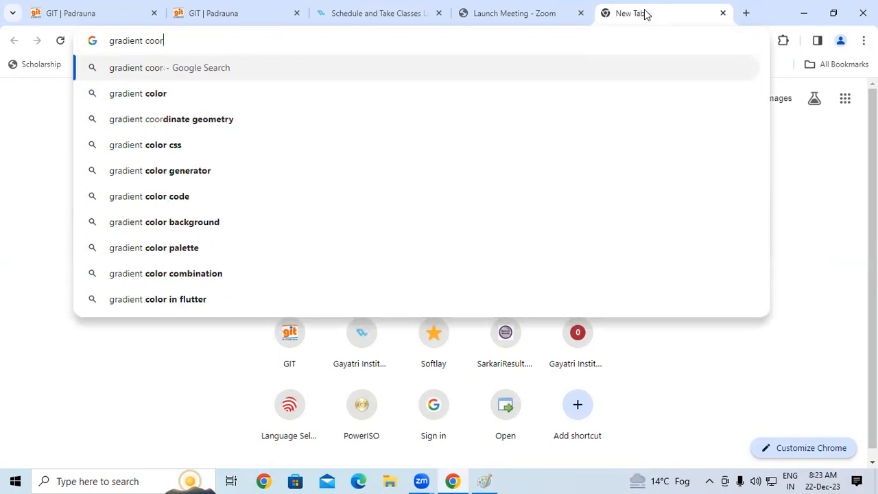
pyautogui.write('==---00-')
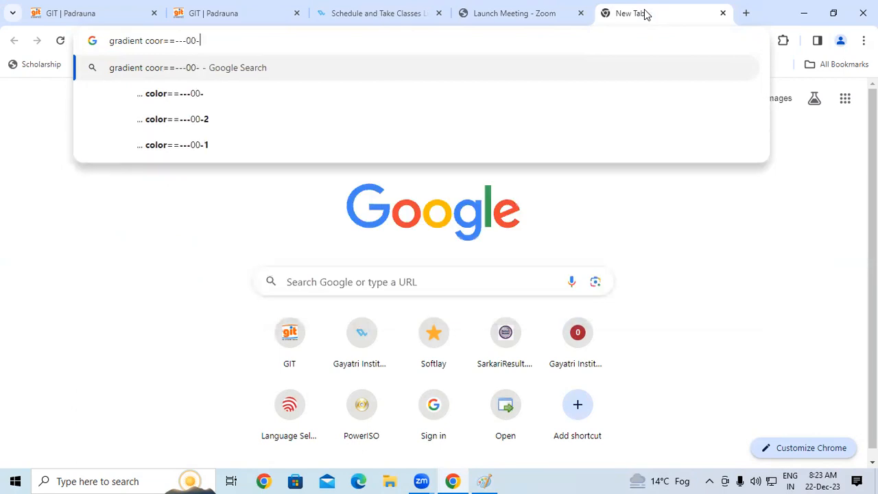
pyautogui.press('BackSpace')
pyautogui.press('BackSpace')
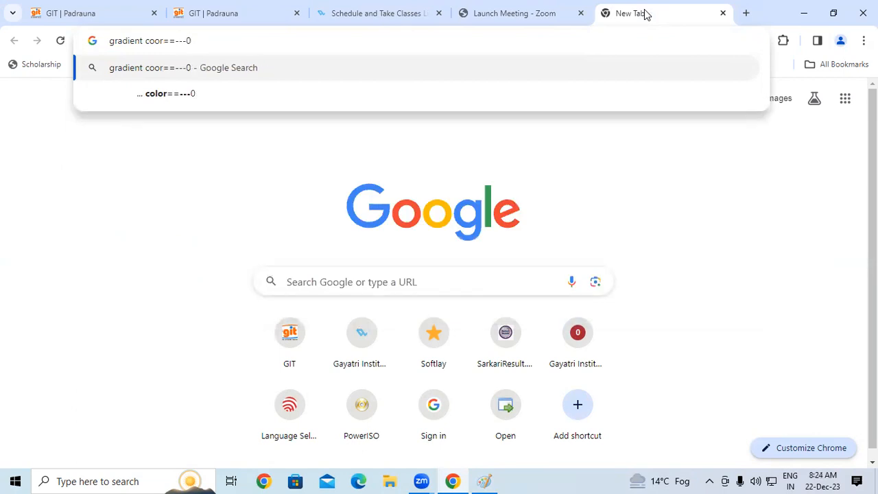
pyautogui.press('BackSpace')
pyautogui.press('BackSpace')
pyautogui.press('BackSpace')
pyautogui.press('BackSpace')
pyautogui.press('BackSpace')
pyautogui.press('BackSpace')
pyautogui.press('BackSpace')
pyautogui.press('BackSpace')
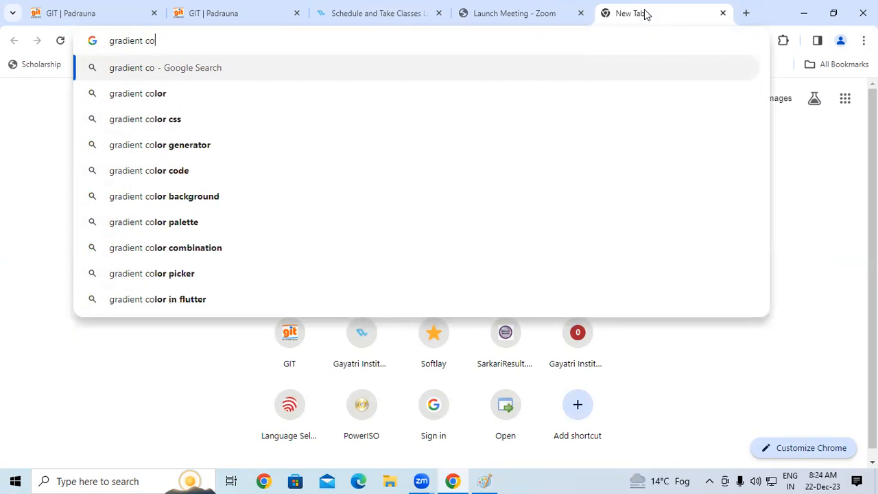
pyautogui.write('lor')
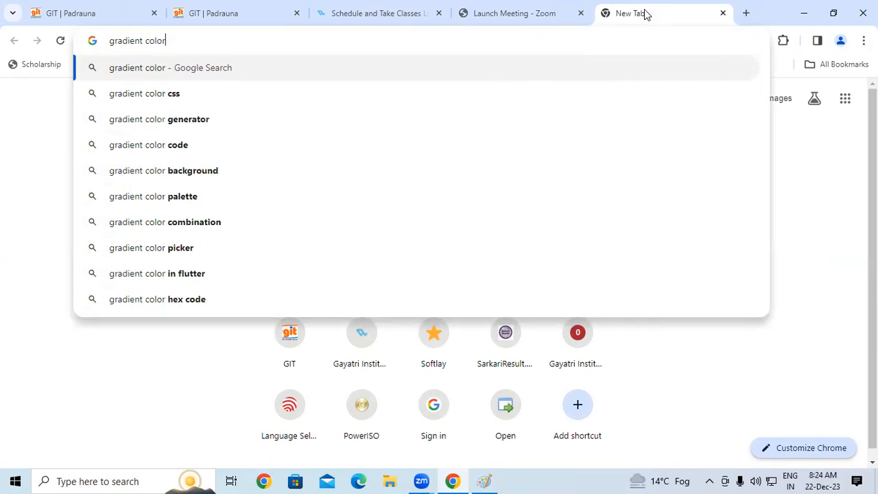
pyautogui.press('Return')
pyautogui.click(176, 130)
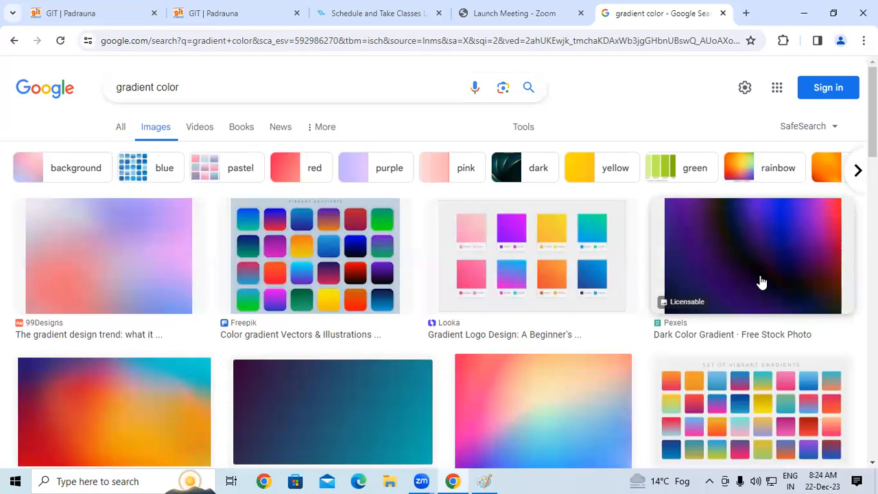
# Step: Switch back to Paint and resize the blank canvas to about 1297 × 514 px
pyautogui.click(484, 479)
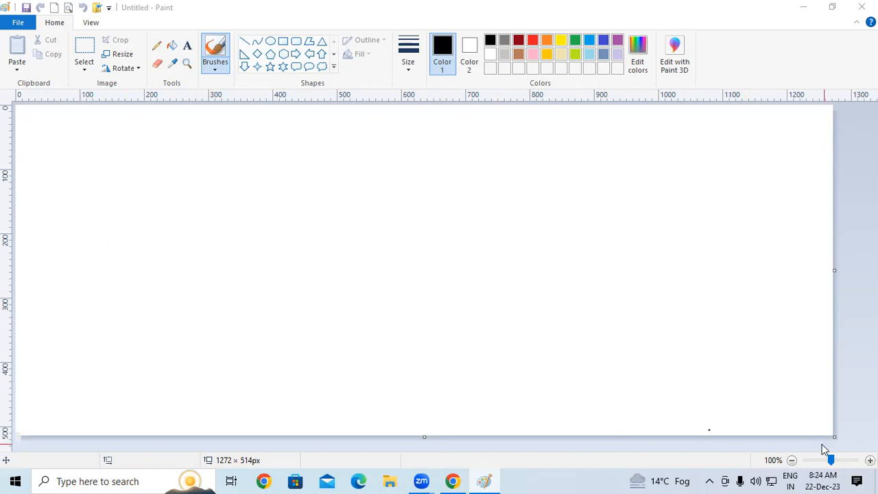
pyautogui.moveTo(830, 434); pyautogui.dragTo(821, 404)
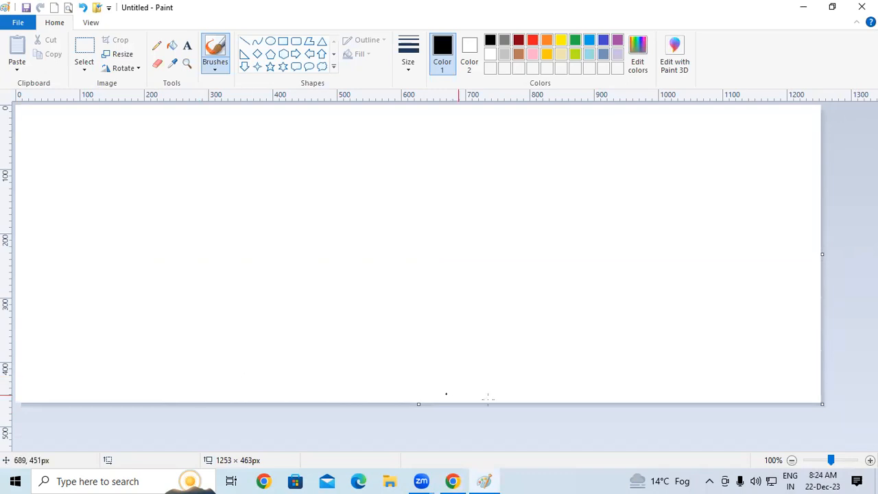
pyautogui.moveTo(821, 405); pyautogui.dragTo(848, 435)
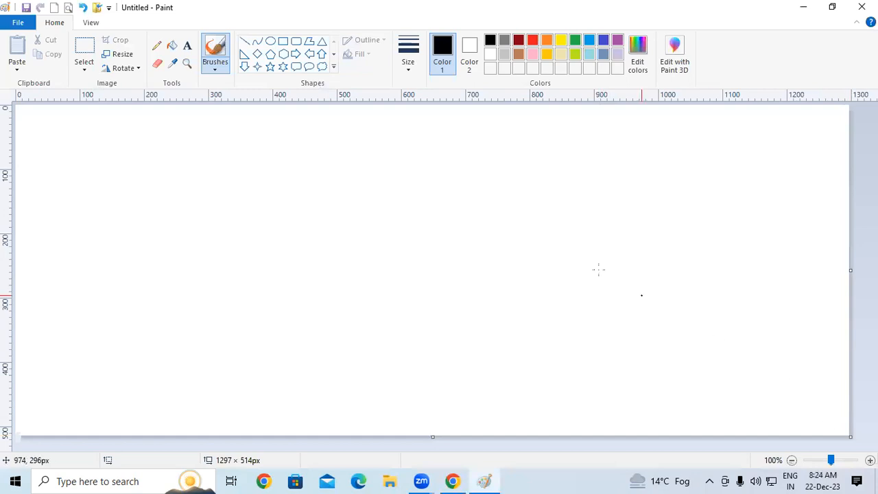
# Step: Try a thick black diagonal line from the canvas's upper-left corner to its lower-right corner, and undo it
pyautogui.click(245, 44)
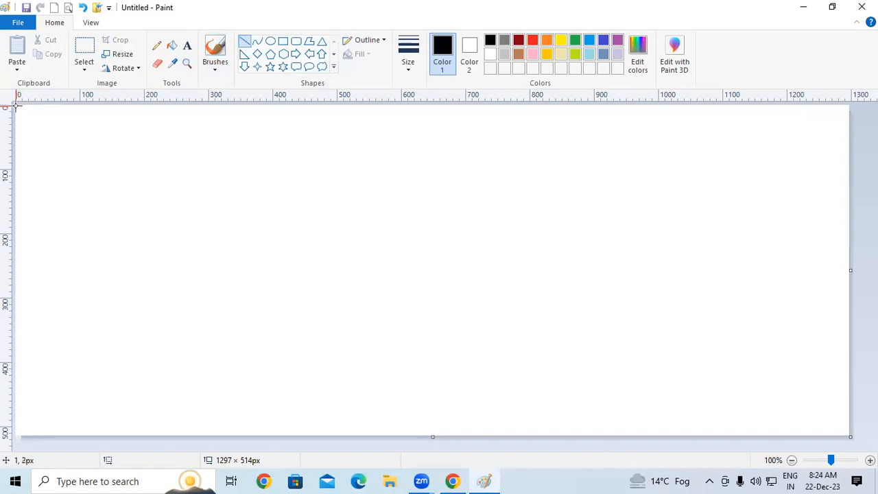
pyautogui.moveTo(16, 107); pyautogui.dragTo(859, 436)
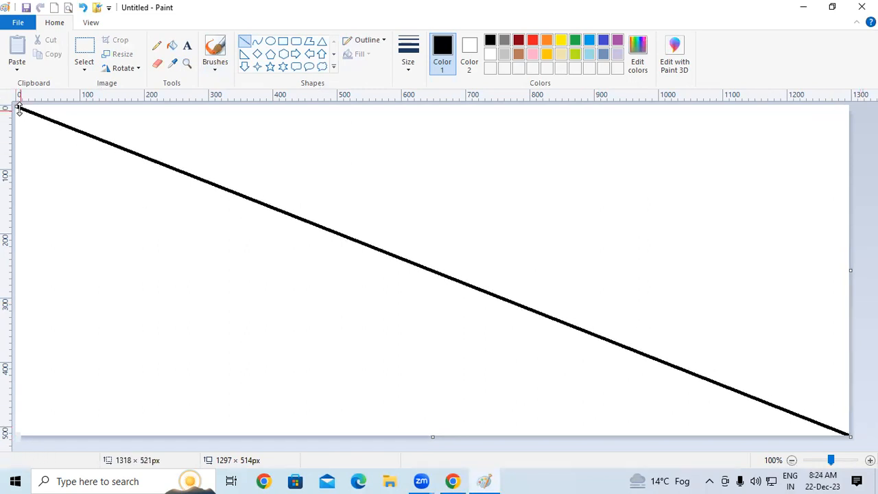
pyautogui.moveTo(5, 104); pyautogui.dragTo(3, 96)
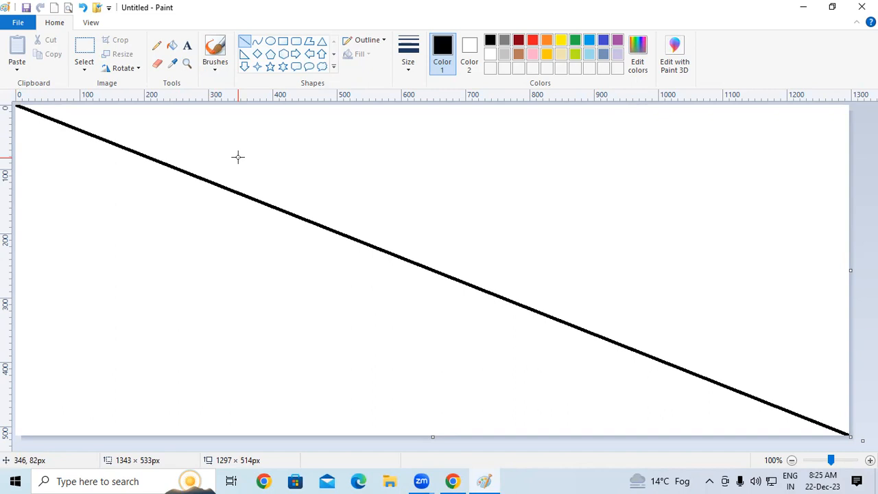
pyautogui.hotkey('ctrl', 'z')
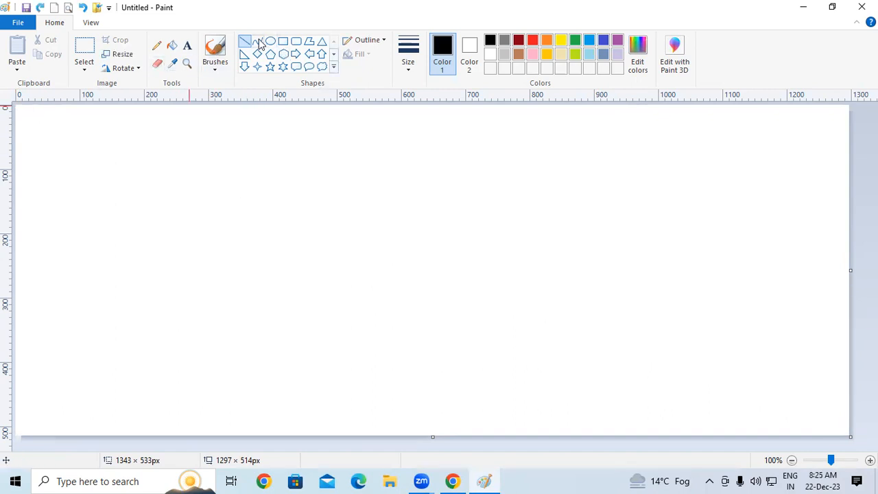
# Step: Try a sloping line about 879 × 173 px and a horizontal line about 1273 px long, undoing each
pyautogui.moveTo(87, 211); pyautogui.dragTo(654, 321)
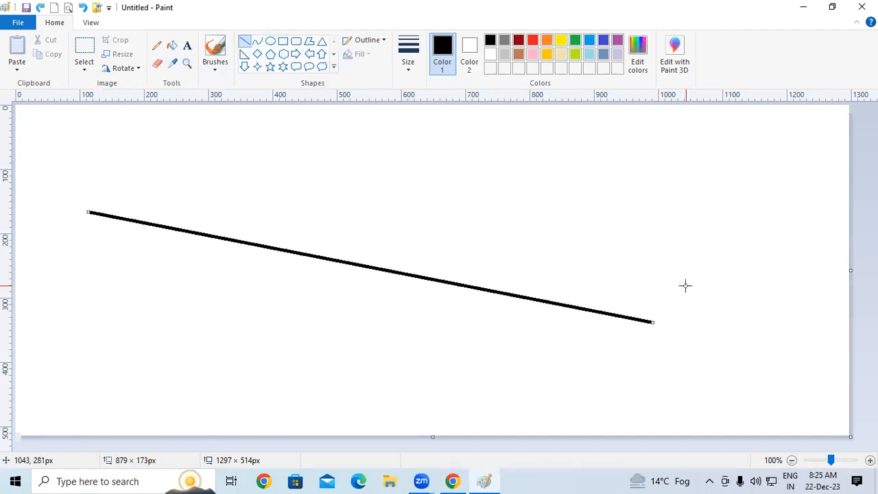
pyautogui.hotkey('ctrl', 'z')
pyautogui.moveTo(6, 205); pyautogui.dragTo(834, 232)
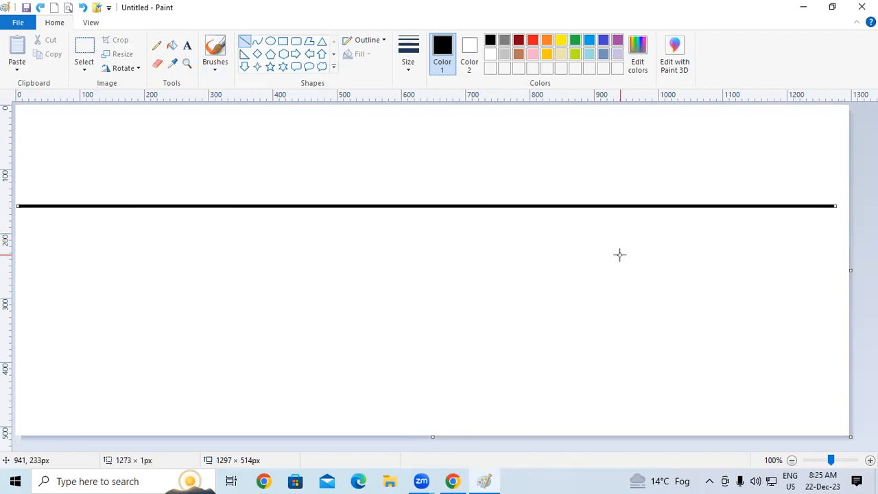
pyautogui.hotkey('ctrl', 'z')
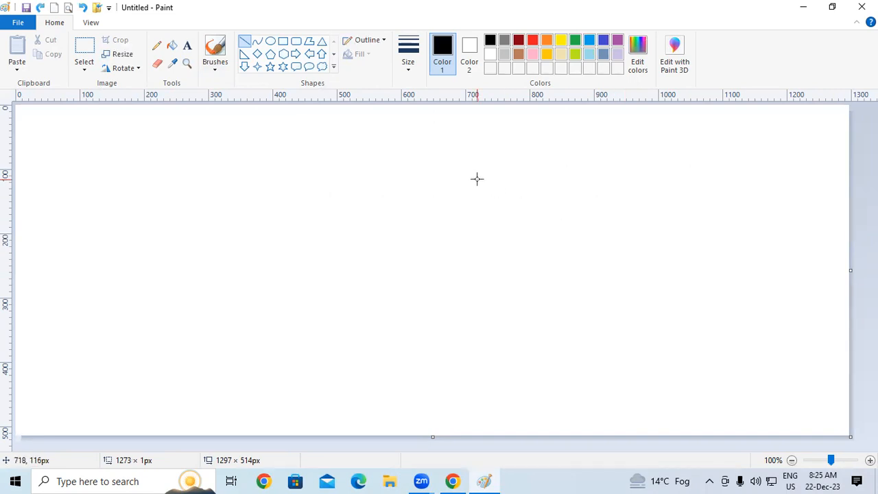
# Step: Draw a thinner black diagonal line from the canvas's upper-left to lower-right corner, and extend the canvas height to about 519 px
pyautogui.click(413, 62)
pyautogui.click(421, 114)
pyautogui.moveTo(17, 107)
pyautogui.mouseDown()
pyautogui.moveTo(575, 282)
pyautogui.moveTo(851, 423)
pyautogui.moveTo(854, 436)
pyautogui.mouseUp()
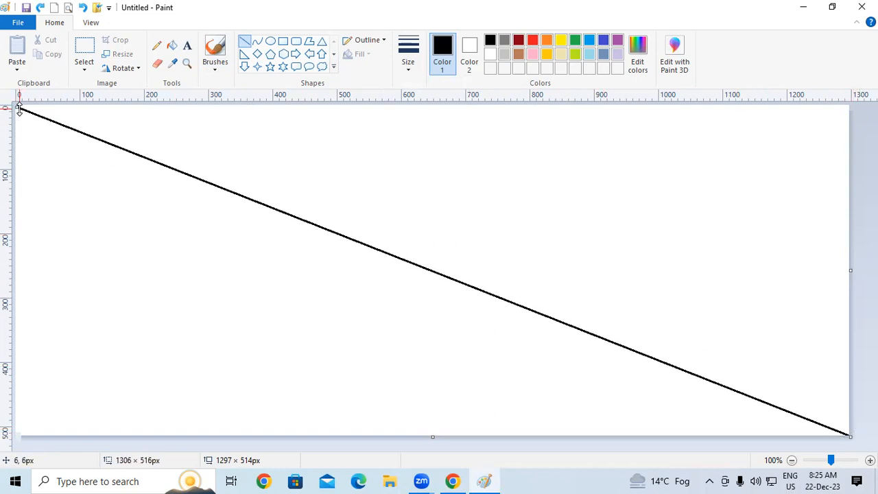
pyautogui.moveTo(19, 108); pyautogui.dragTo(3, 97)
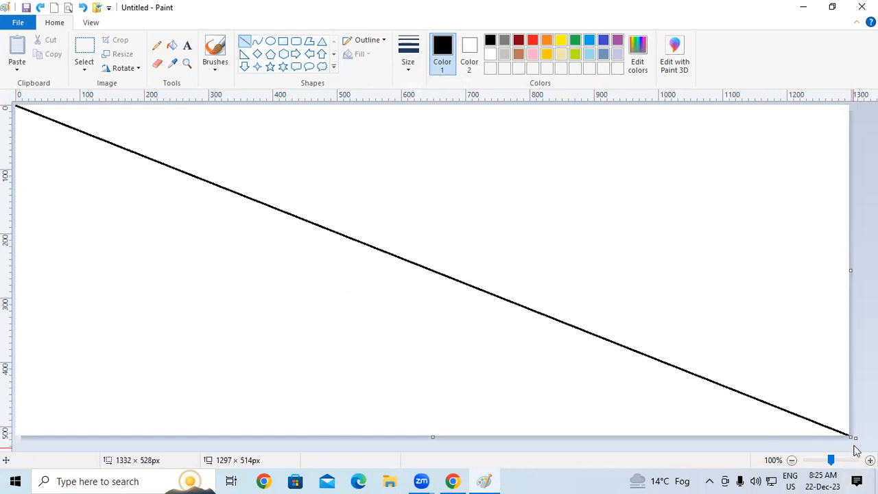
pyautogui.moveTo(855, 439); pyautogui.dragTo(854, 443)
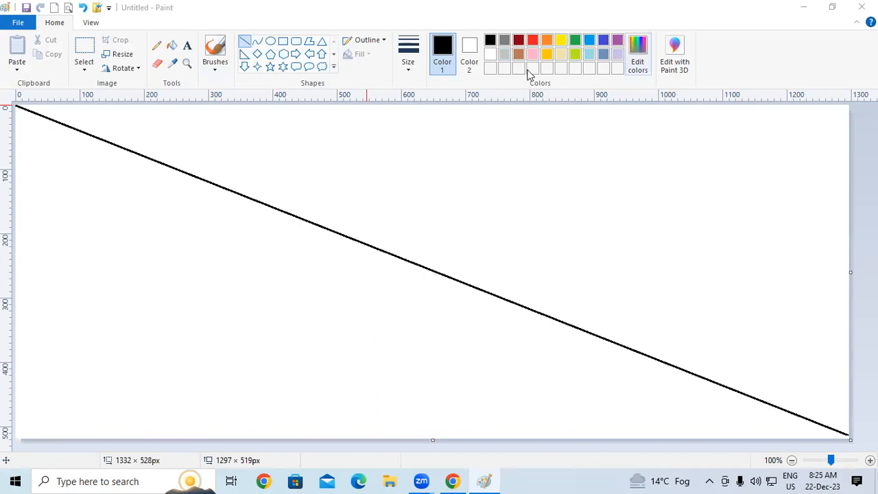
# Step: Fill the area above the diagonal line with red and the area below it with yellow
pyautogui.click(171, 45)
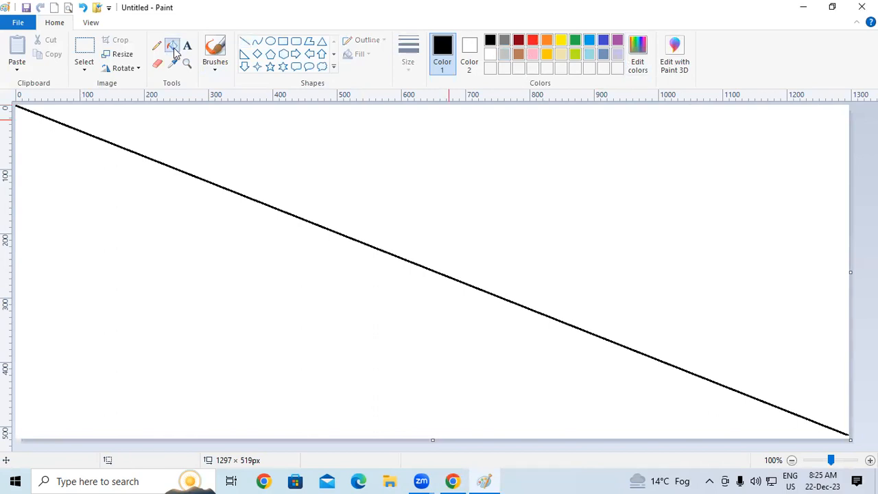
pyautogui.click(533, 41)
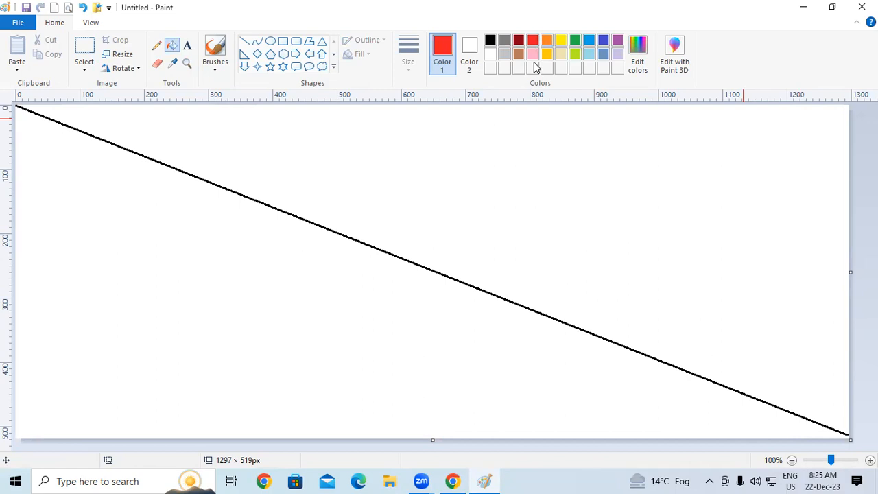
pyautogui.click(590, 200)
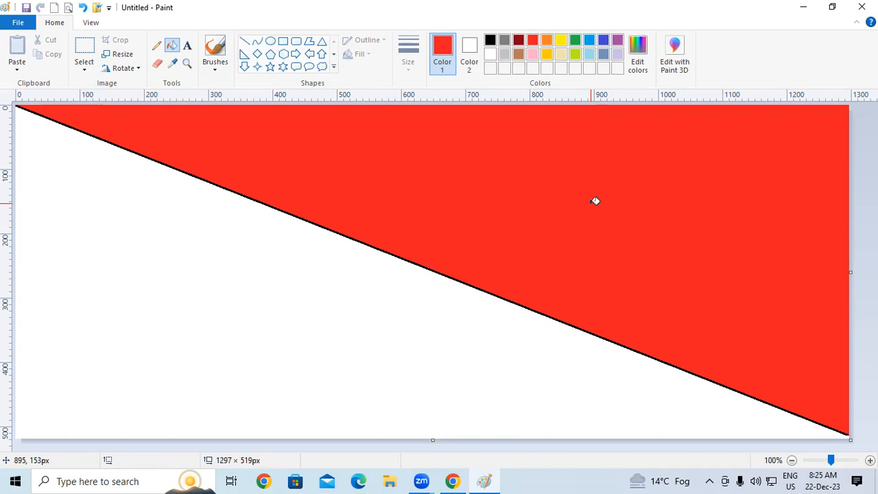
pyautogui.click(561, 40)
pyautogui.click(218, 334)
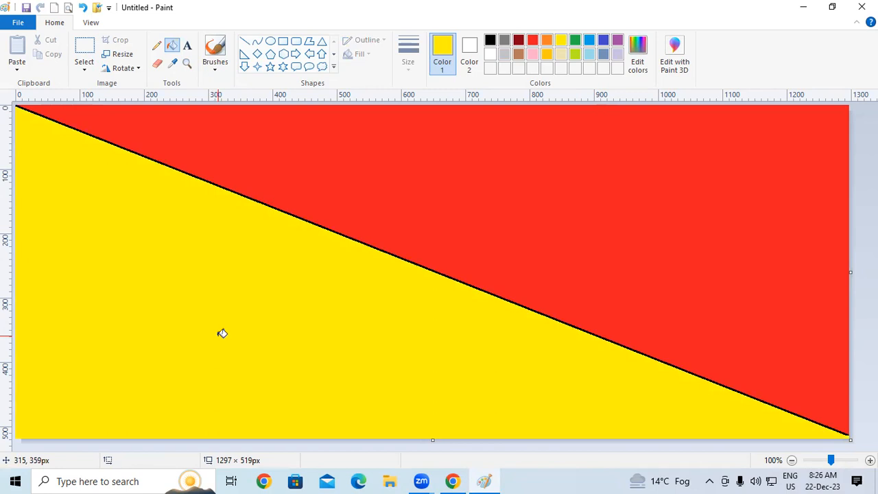
# Step: Resize the image by pixels to a horizontal size of 1, without maintaining the aspect ratio
pyautogui.click(124, 54)
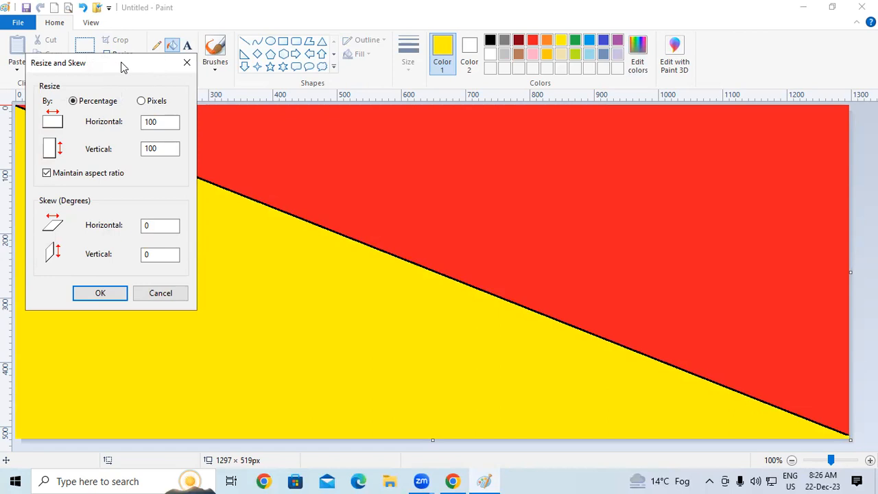
pyautogui.moveTo(116, 65); pyautogui.dragTo(242, 94)
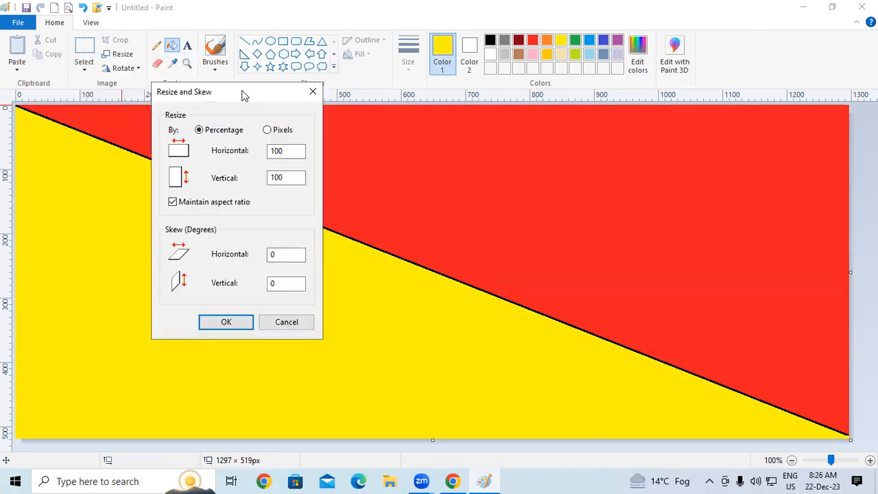
pyautogui.click(267, 130)
pyautogui.click(195, 206)
pyautogui.doubleClick(297, 150)
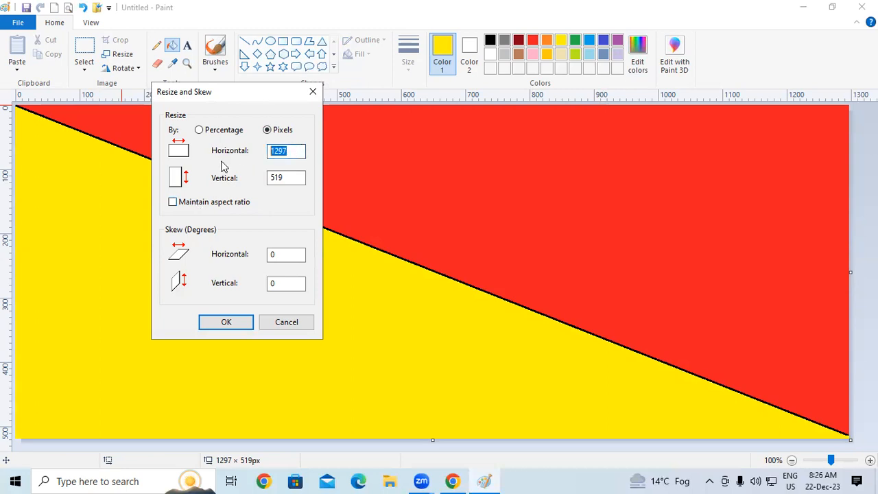
pyautogui.write('1')
pyautogui.click(225, 323)
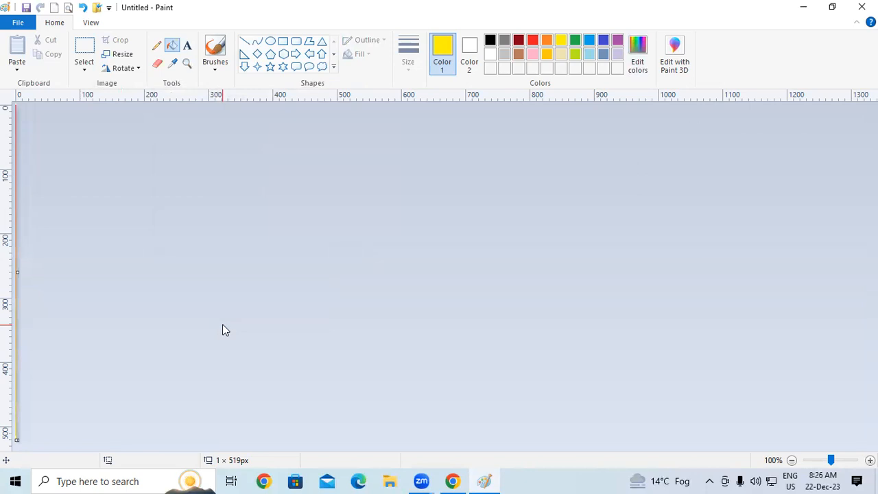
# Step: Resize the one-pixel-wide image by pixels to a horizontal size of 3000, without maintaining the aspect ratio
pyautogui.hotkey('ctrl', 'w')
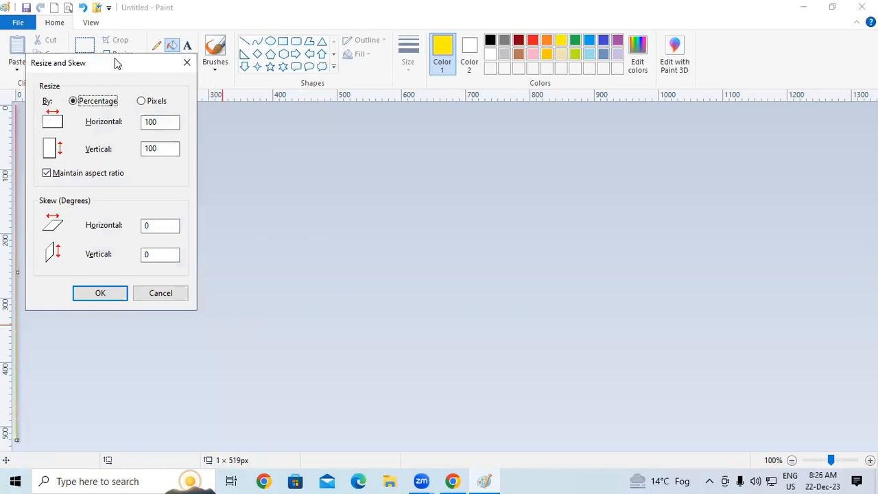
pyautogui.moveTo(115, 63); pyautogui.dragTo(316, 137)
pyautogui.click(341, 174)
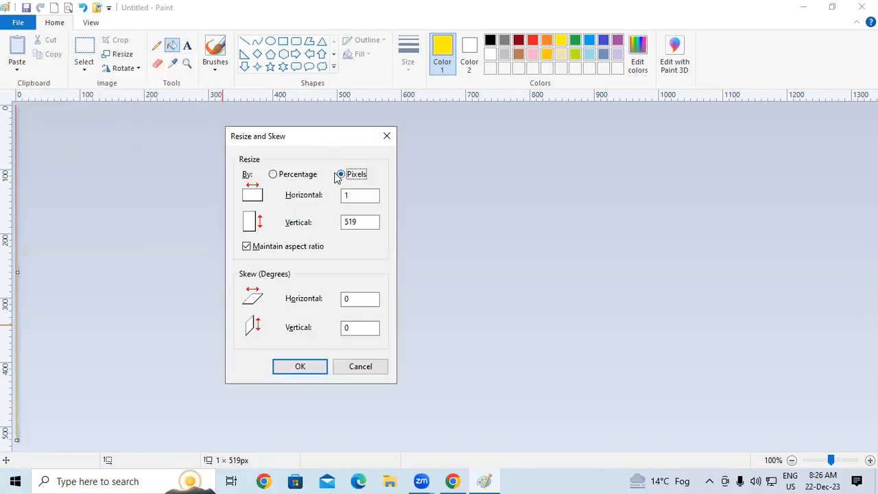
pyautogui.click(246, 247)
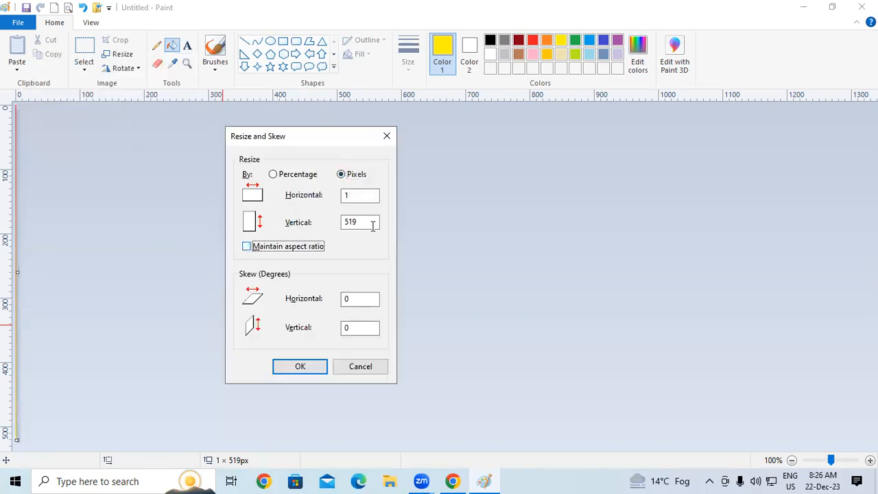
pyautogui.doubleClick(361, 195)
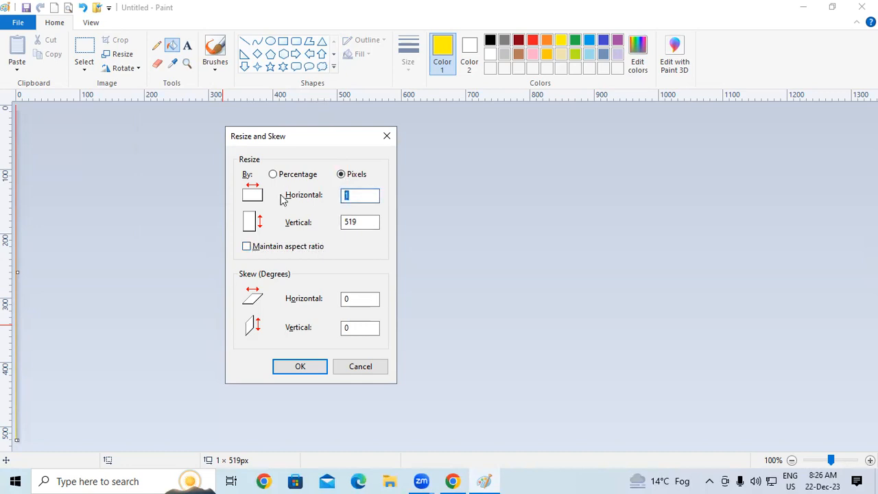
pyautogui.write('3000')
pyautogui.click(295, 366)
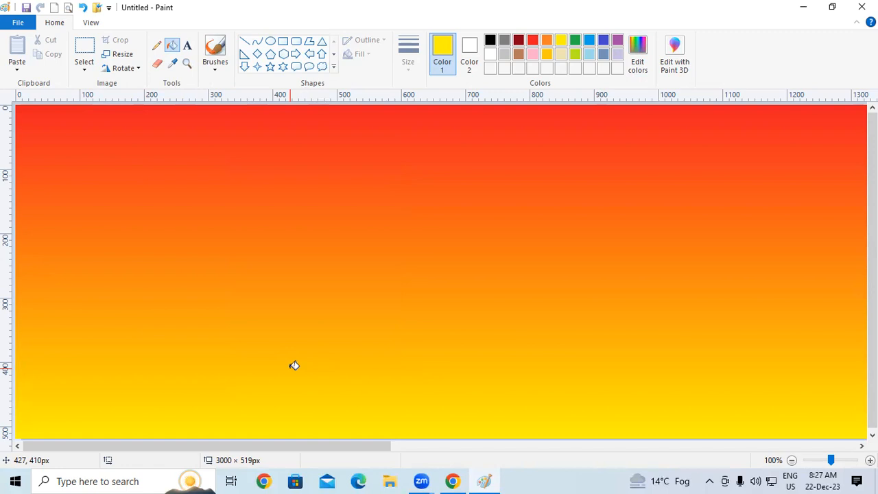
# Step: Undo the red-to-yellow gradient's resizes, both fills and the diagonal line to return to a blank canvas
pyautogui.hotkey('ctrl', 'z')
pyautogui.hotkey('ctrl', 'z')
pyautogui.hotkey('ctrl', 'z')
pyautogui.hotkey('ctrl', 'z')
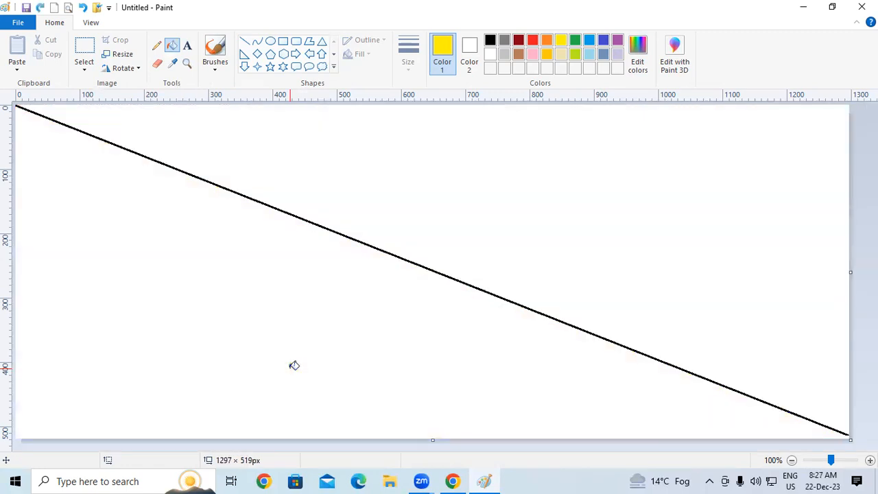
pyautogui.hotkey('ctrl', 'z')
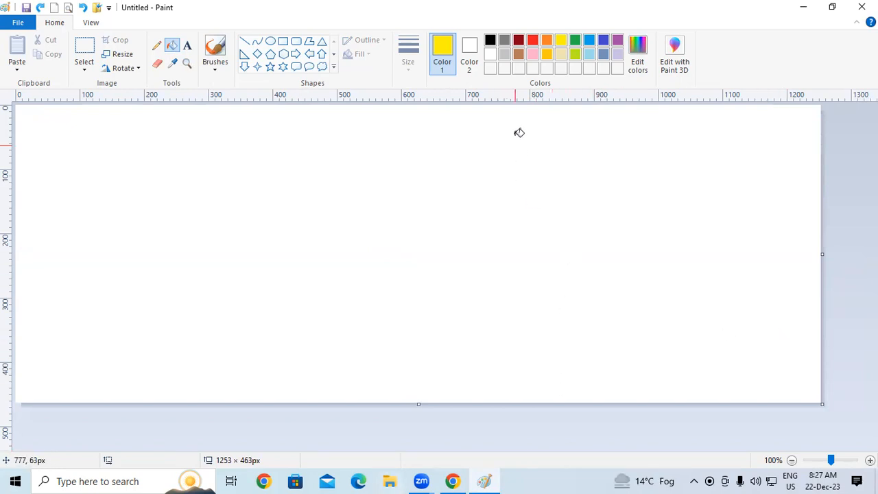
# Step: Draw a black diagonal line from the canvas's upper-left to lower-right corner, extending it to about 1291 × 475 px
pyautogui.click(490, 41)
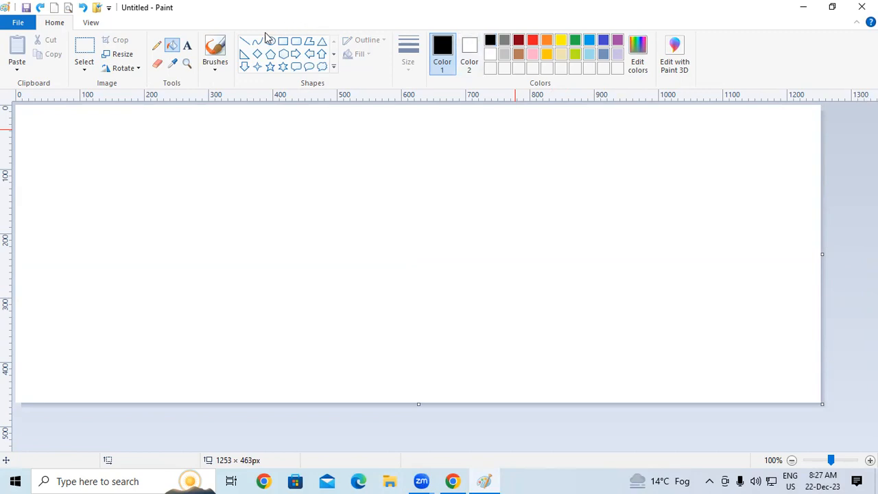
pyautogui.click(242, 43)
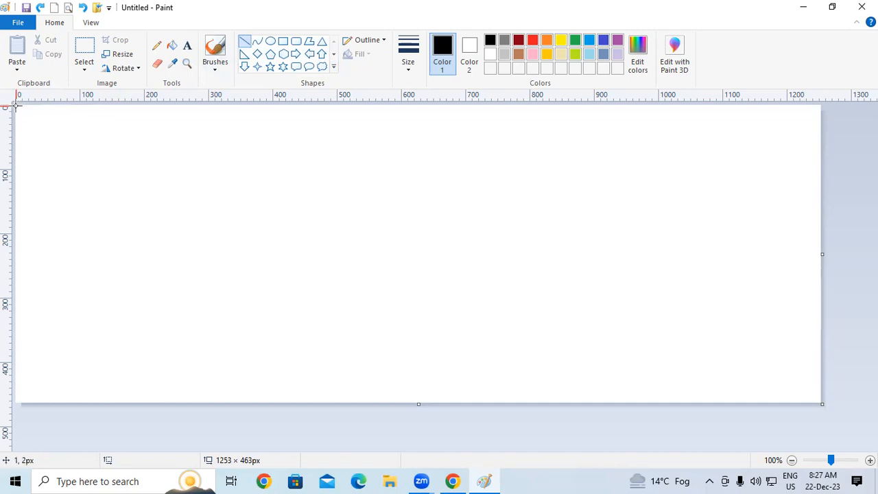
pyautogui.moveTo(18, 106); pyautogui.dragTo(828, 404)
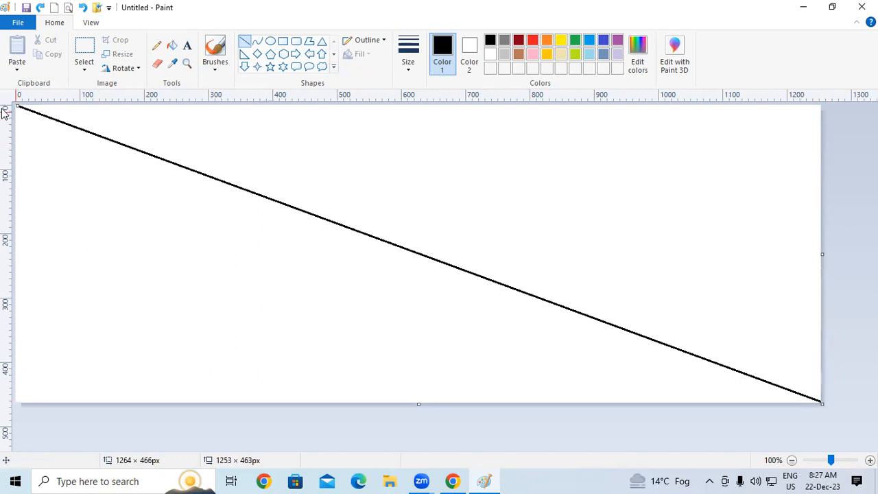
pyautogui.moveTo(19, 107); pyautogui.dragTo(4, 104)
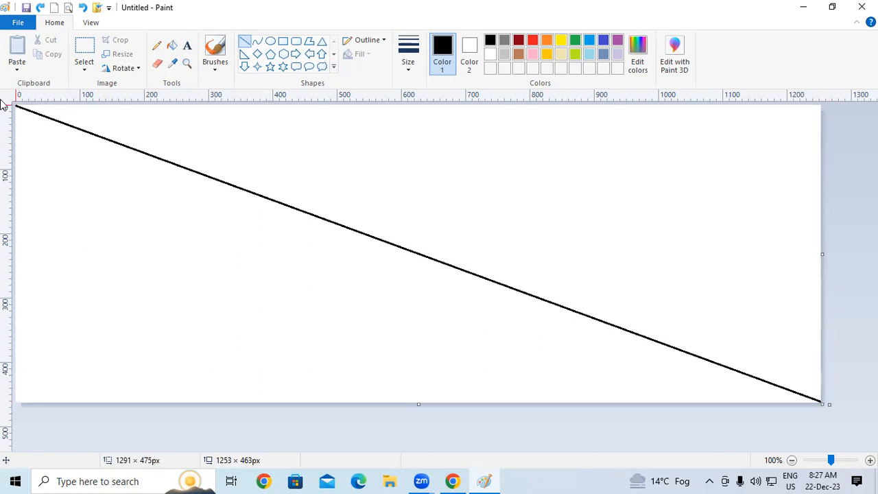
pyautogui.click(142, 204)
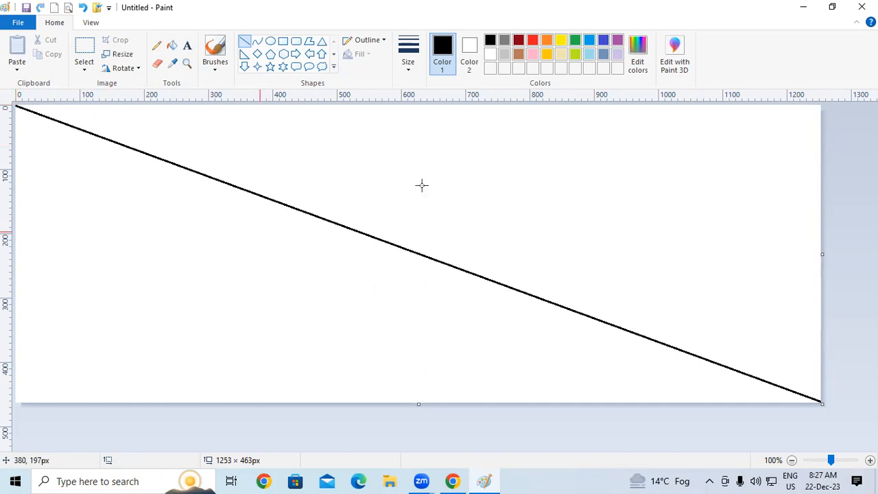
# Step: Fill the area above the diagonal line with green and the area below it with yellow
pyautogui.click(171, 45)
pyautogui.click(575, 40)
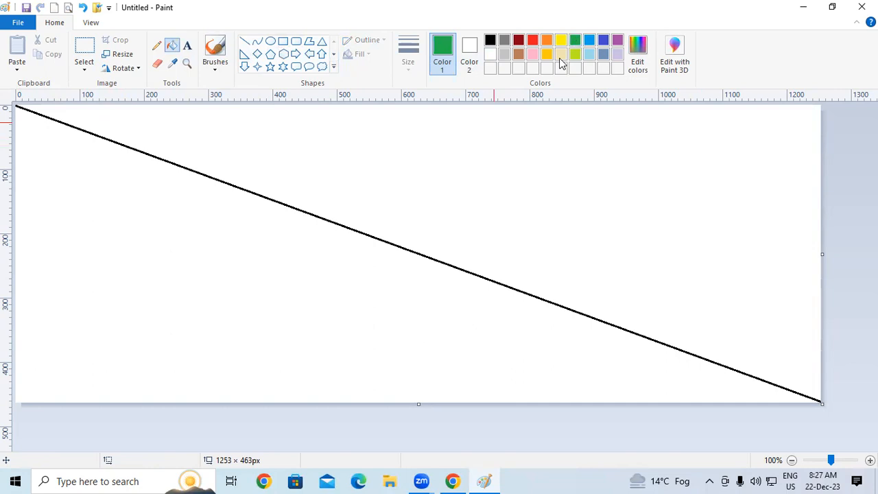
pyautogui.click(484, 209)
pyautogui.click(560, 39)
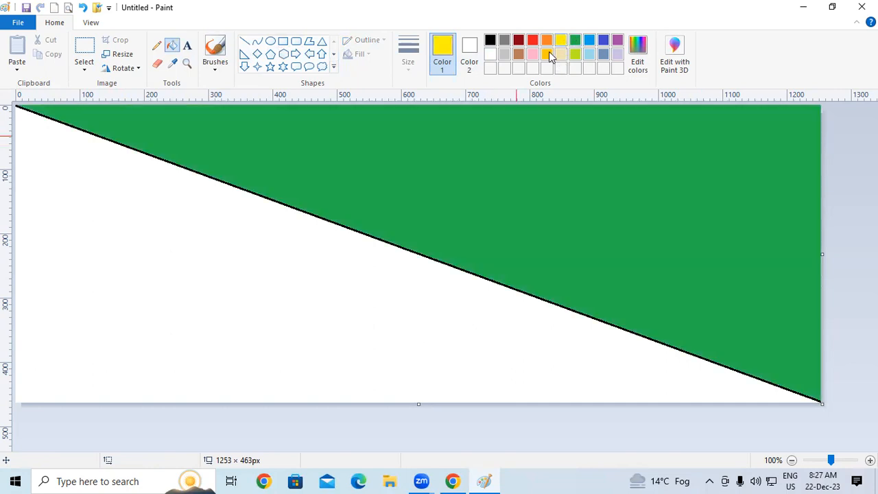
pyautogui.click(230, 255)
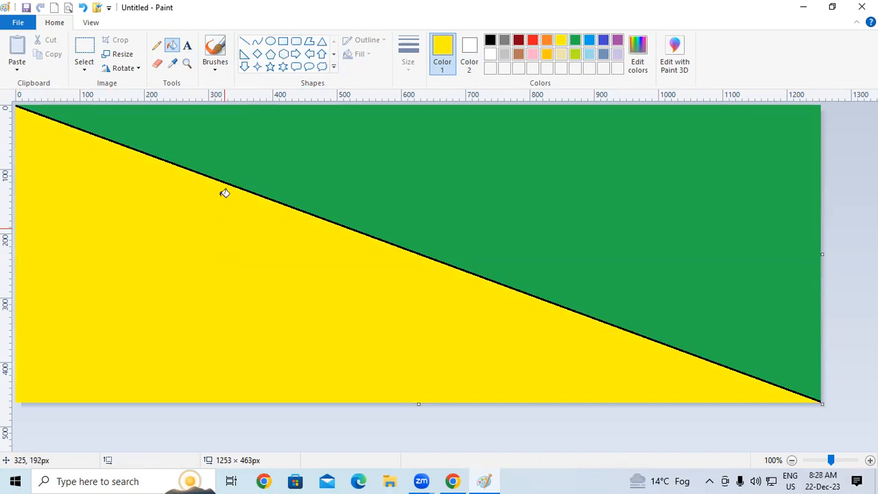
# Step: Resize the green and yellow image by pixels to a horizontal size of 1, without maintaining the aspect ratio
pyautogui.click(121, 56)
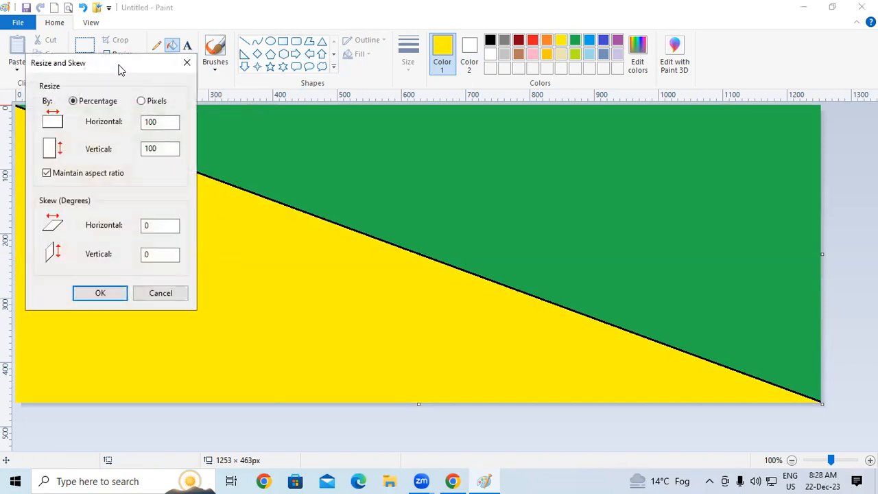
pyautogui.moveTo(121, 72); pyautogui.dragTo(316, 84)
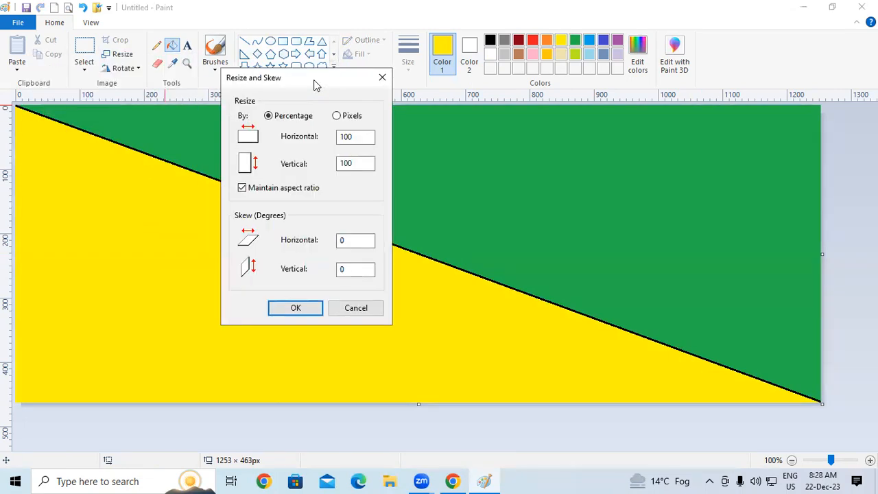
pyautogui.click(336, 116)
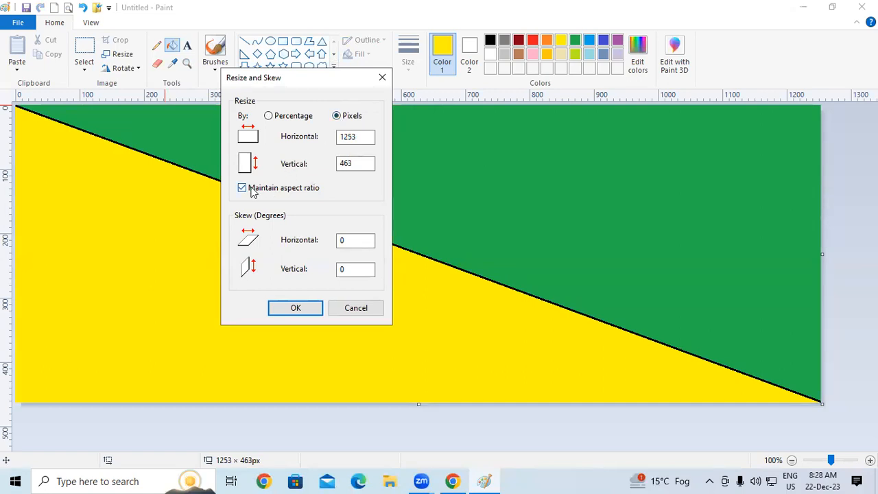
pyautogui.moveTo(365, 137); pyautogui.dragTo(299, 141)
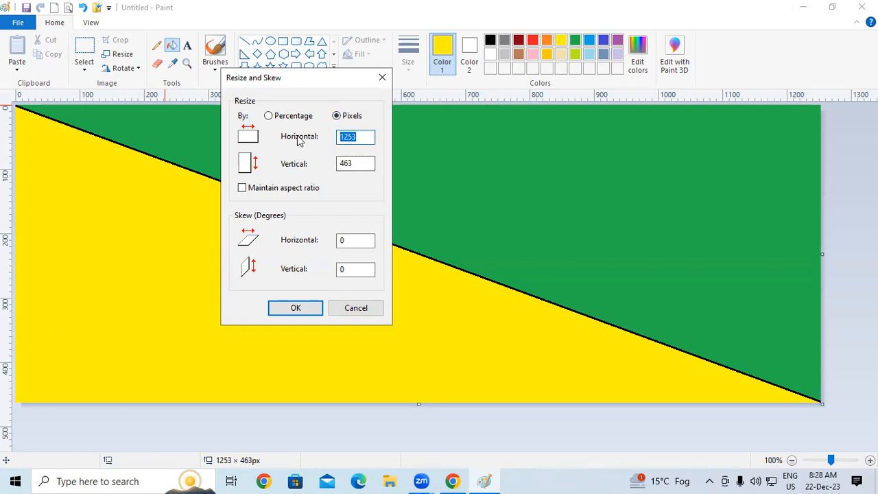
pyautogui.write('1')
pyautogui.click(319, 311)
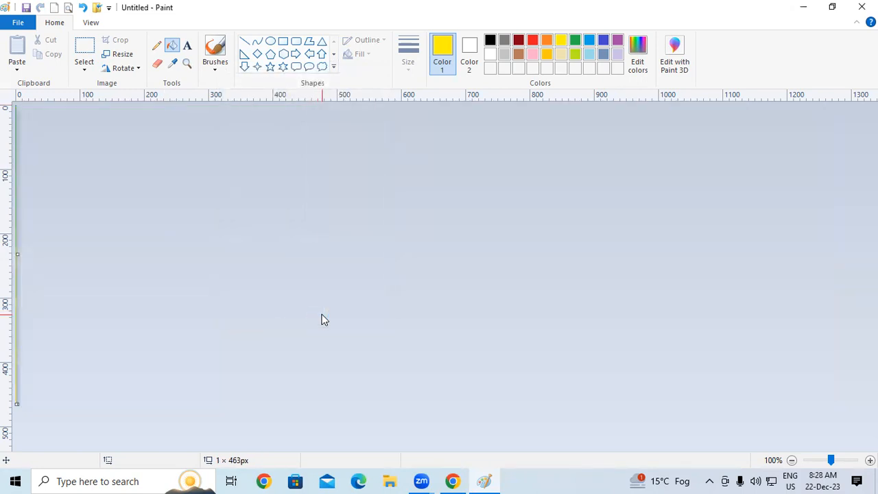
# Step: Stretch the green-to-yellow strip by pixels to a horizontal size of 4500, without maintaining the aspect ratio
pyautogui.click(124, 51)
pyautogui.moveTo(130, 65); pyautogui.dragTo(327, 158)
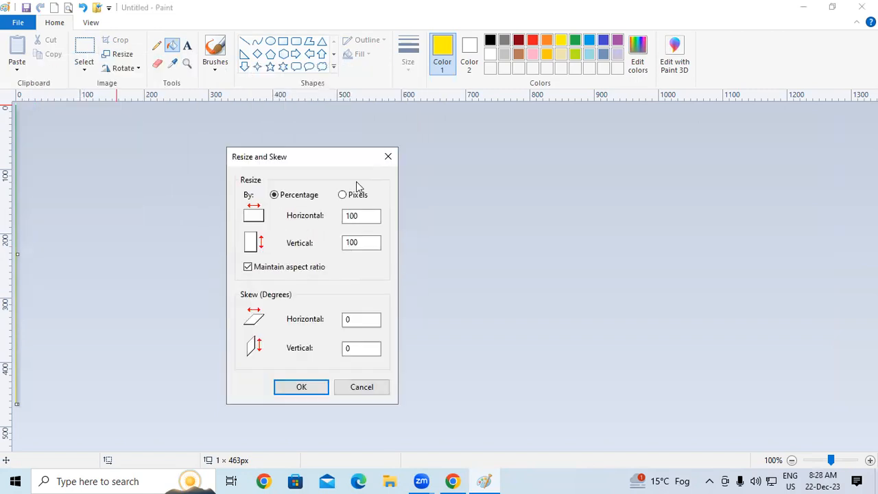
pyautogui.click(342, 195)
pyautogui.click(248, 267)
pyautogui.doubleClick(362, 217)
pyautogui.write('4500')
pyautogui.click(303, 389)
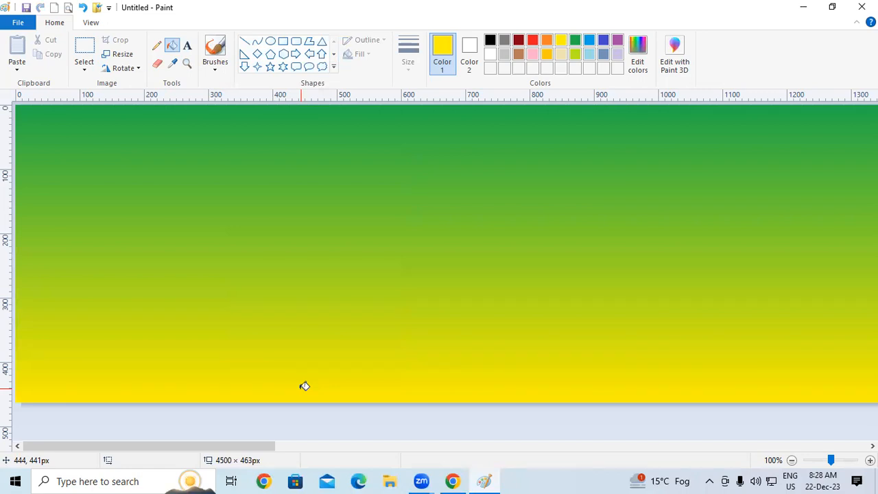
# Step: Undo the green-to-yellow gradient's resizes, both fills and the diagonal line to clear the canvas
pyautogui.hotkey('ctrl', 'z')
pyautogui.hotkey('ctrl', 'z')
pyautogui.hotkey('ctrl', 'z')
pyautogui.hotkey('ctrl', 'z')
pyautogui.hotkey('ctrl', 'z')
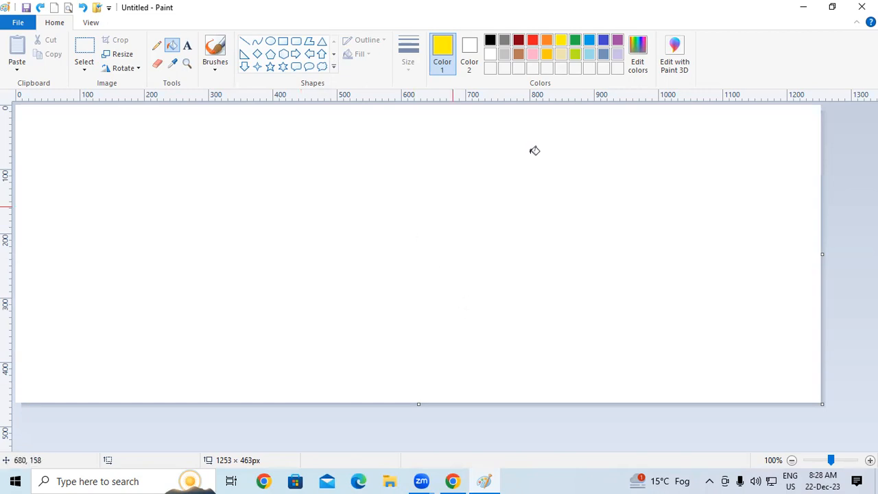
# Step: Draw a black rounded rectangle about 165 × 100 px in the upper-left part of the canvas
pyautogui.click(491, 41)
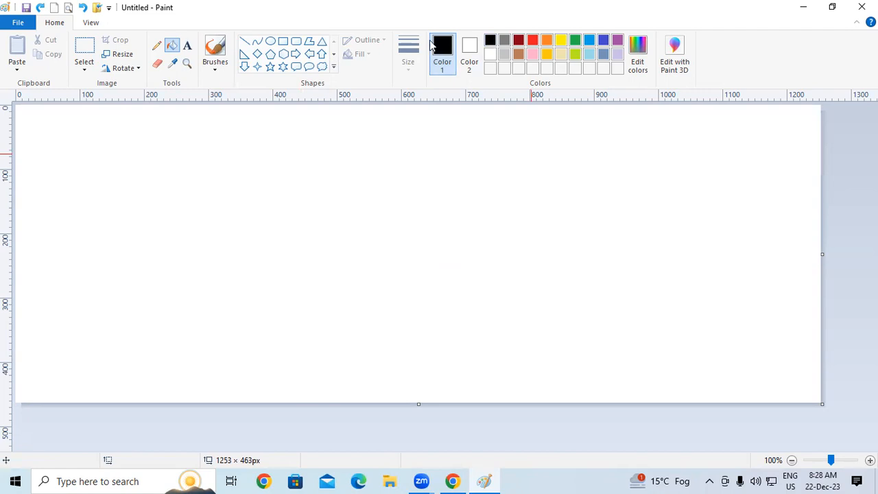
pyautogui.click(296, 44)
pyautogui.moveTo(221, 166); pyautogui.dragTo(330, 231)
pyautogui.click(540, 255)
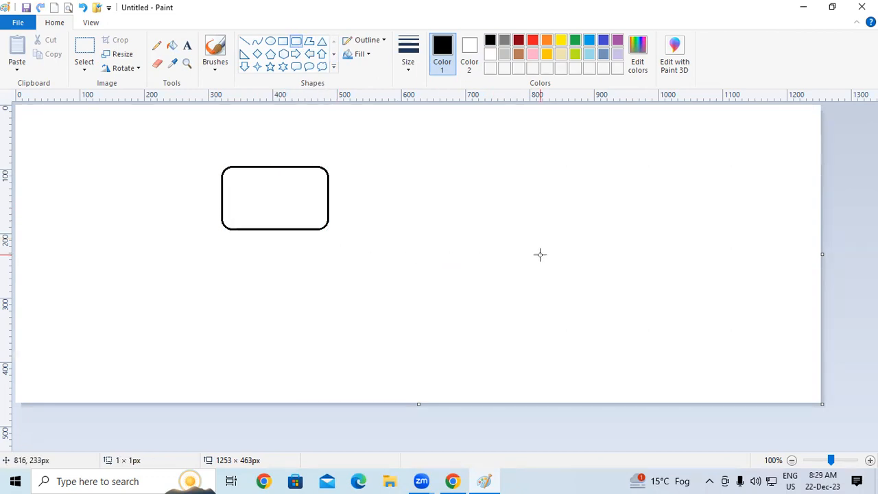
# Step: Try a triangle inside the rounded rectangle, rotated right 90° and widened to about 52 × 33 px, and undo it
pyautogui.click(322, 44)
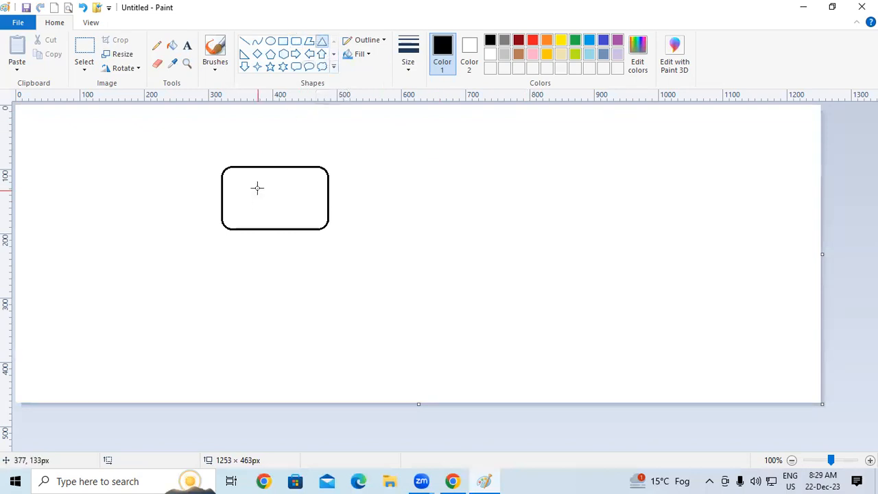
pyautogui.moveTo(258, 186); pyautogui.dragTo(281, 212)
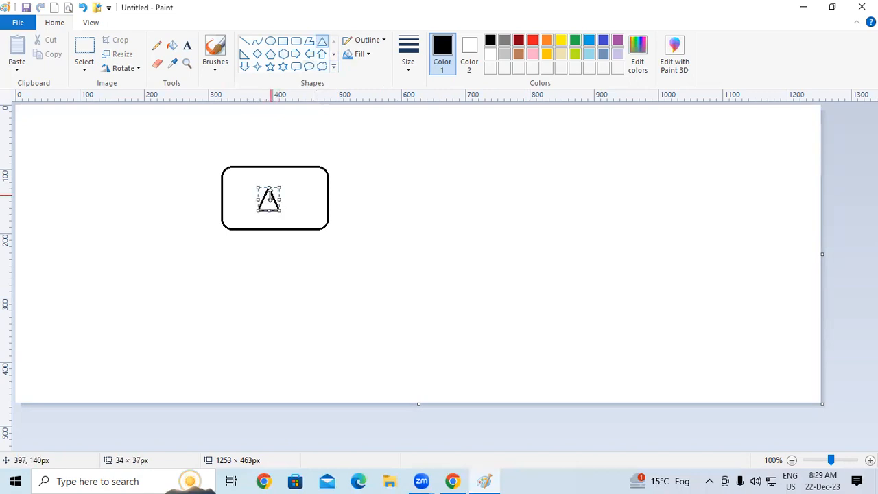
pyautogui.moveTo(269, 198); pyautogui.dragTo(272, 197)
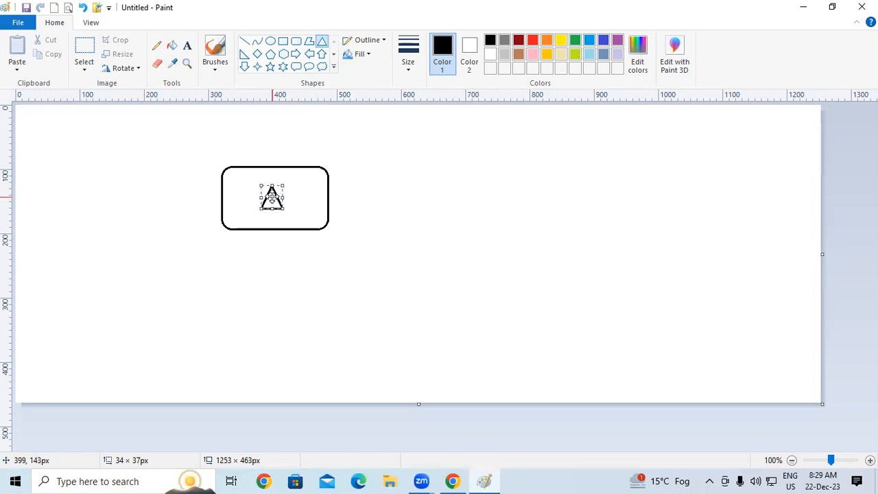
pyautogui.click(130, 68)
pyautogui.click(139, 84)
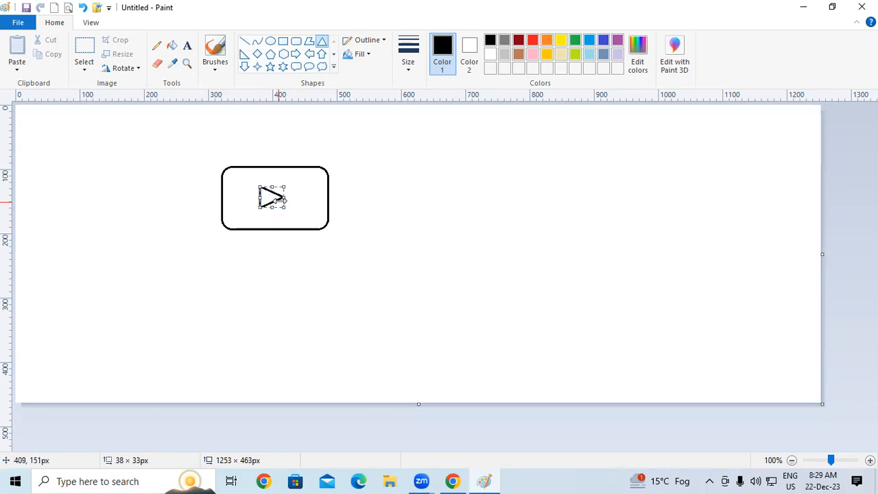
pyautogui.moveTo(283, 196); pyautogui.dragTo(295, 200)
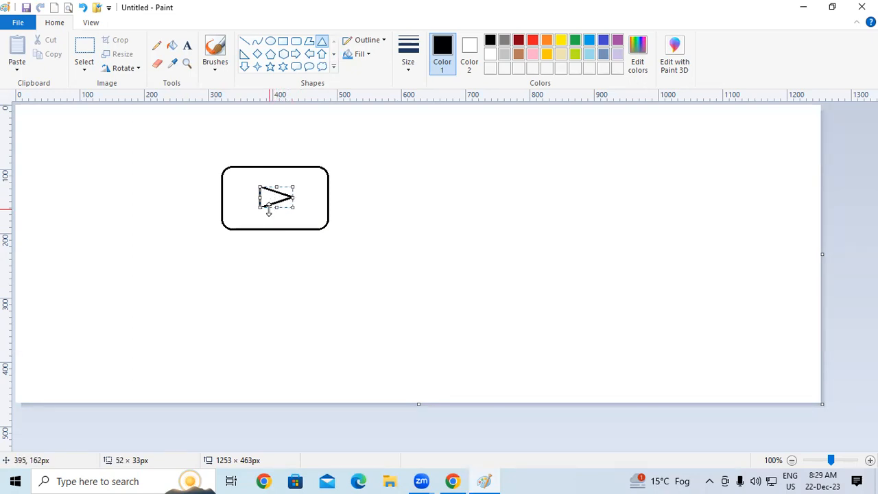
pyautogui.click(658, 233)
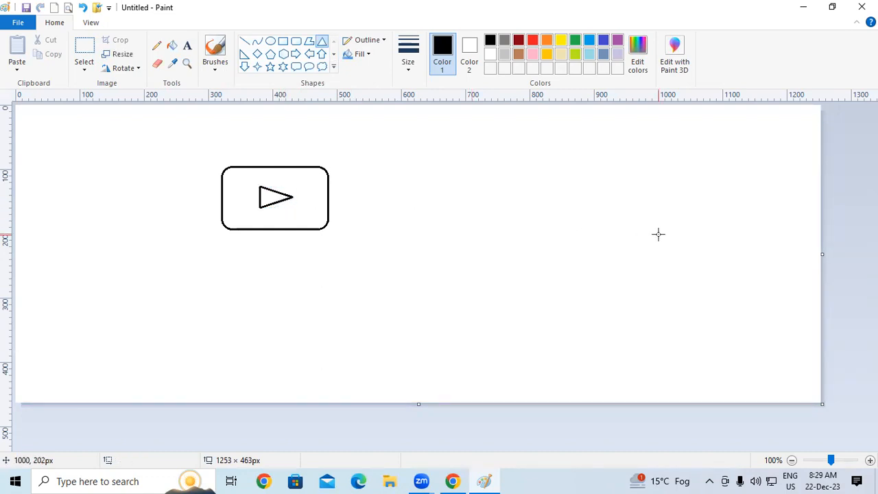
pyautogui.hotkey('ctrl', 'z')
# Step: Draw a triangle about 35 × 35 px inside the rounded rectangle, rotate it right 90°, and widen it slightly towards the left
pyautogui.click(326, 45)
pyautogui.moveTo(265, 187); pyautogui.dragTo(288, 209)
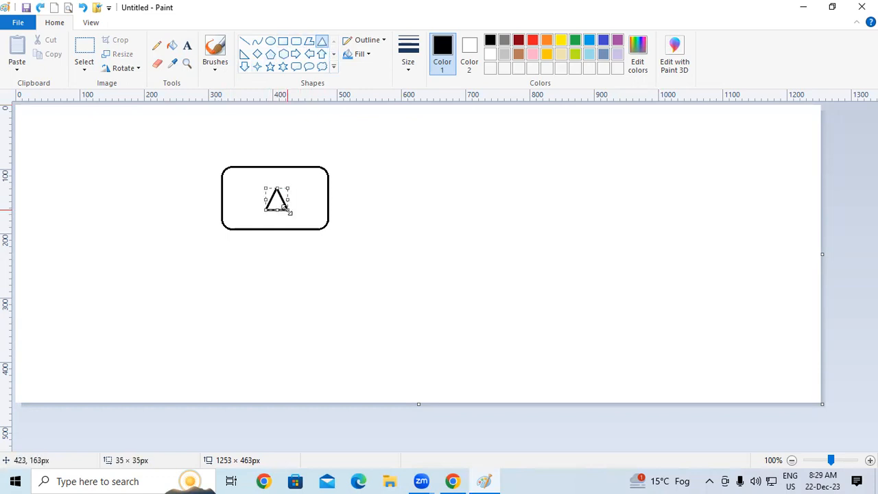
pyautogui.click(130, 68)
pyautogui.click(135, 85)
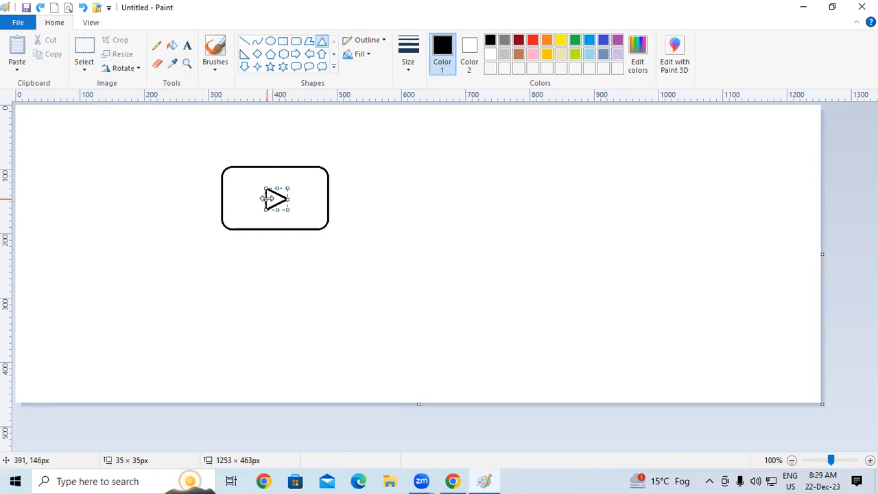
pyautogui.moveTo(268, 199); pyautogui.dragTo(262, 198)
pyautogui.click(456, 214)
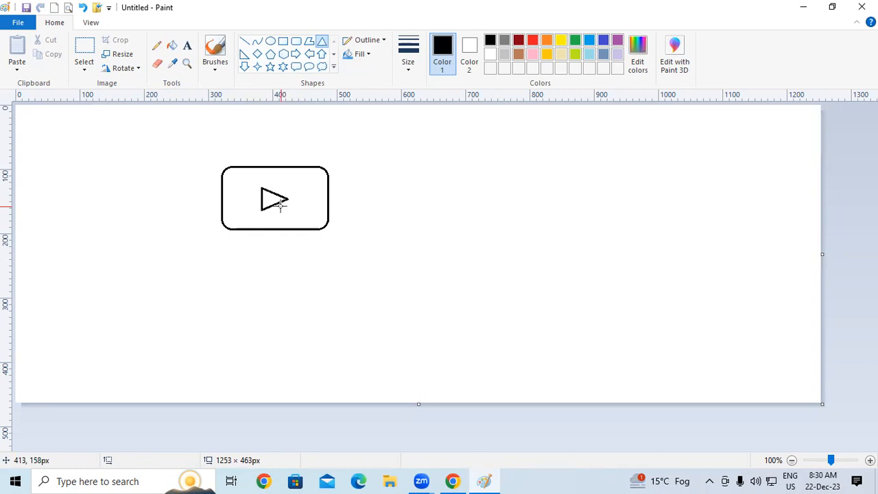
# Step: Fill the rounded rectangle and its outline with red, and fill the triangle's outline with white
pyautogui.click(173, 49)
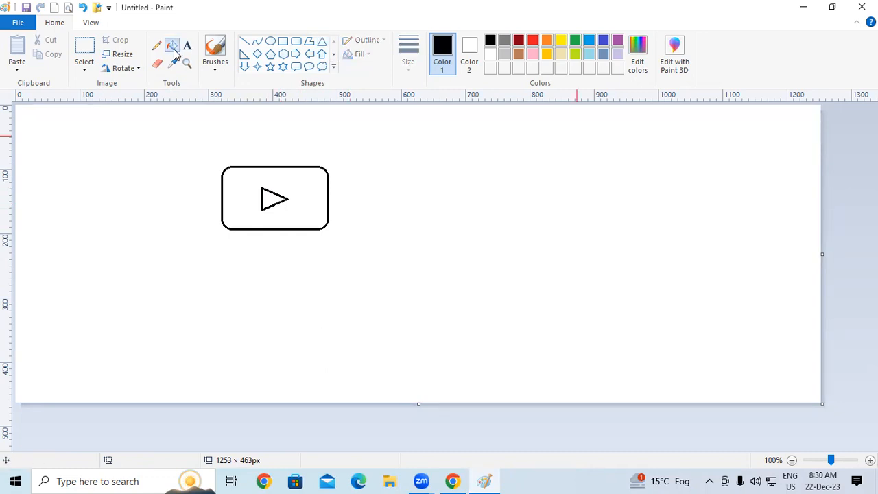
pyautogui.click(532, 41)
pyautogui.click(298, 171)
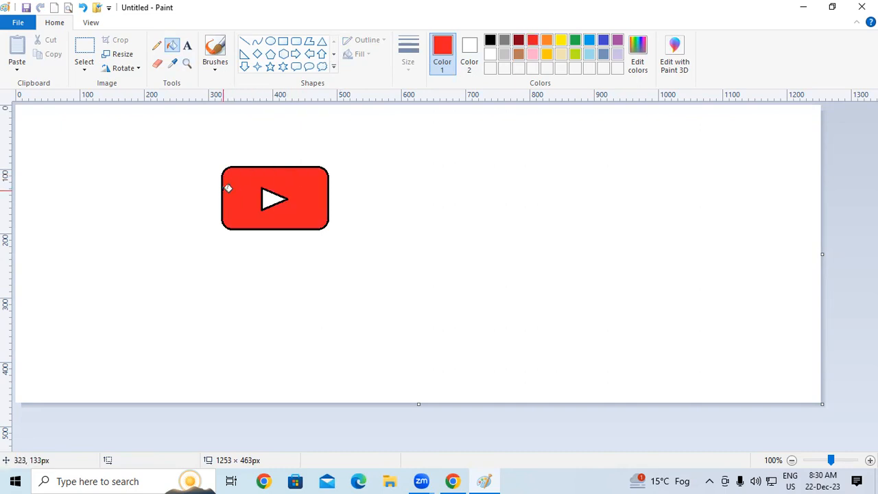
pyautogui.click(227, 192)
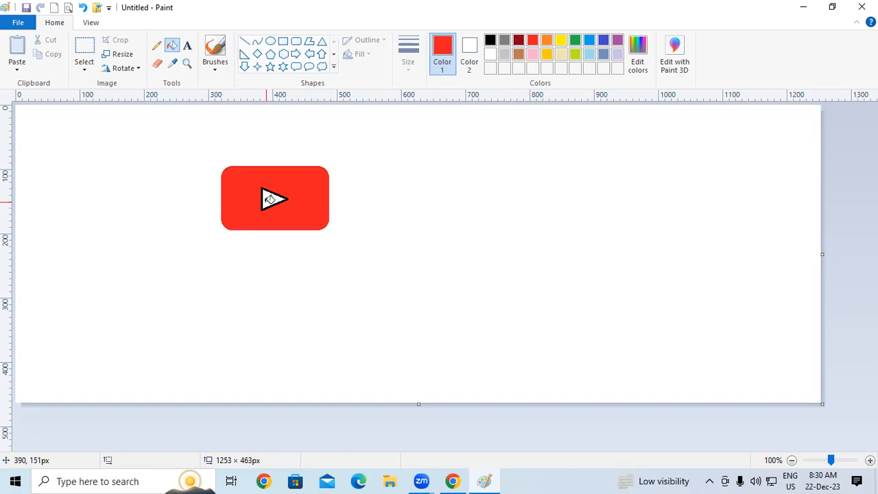
pyautogui.click(490, 55)
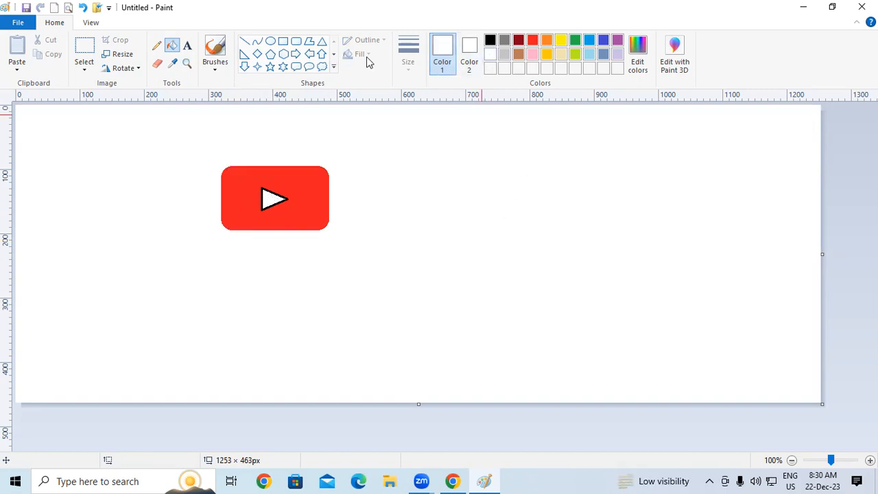
pyautogui.click(264, 198)
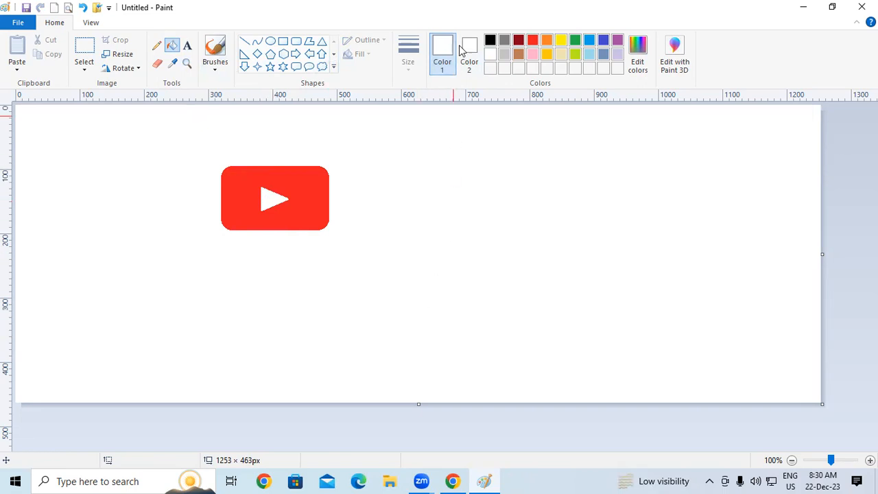
# Step: Add the black text "YouTube" in a text box about 239 × 66 px below the red logo
pyautogui.click(491, 42)
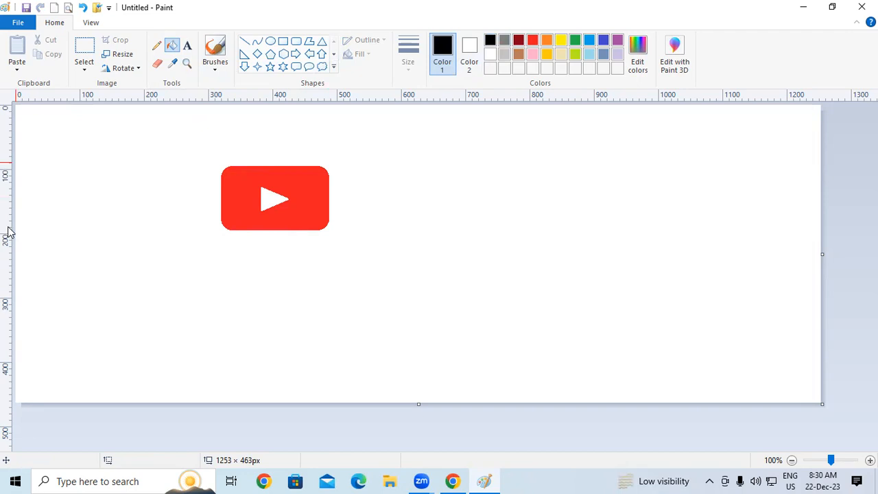
pyautogui.click(187, 46)
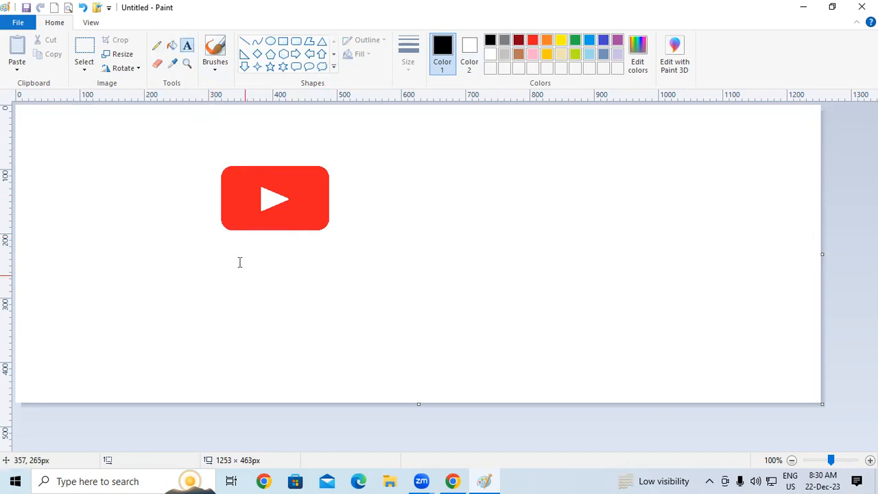
pyautogui.moveTo(190, 243); pyautogui.dragTo(346, 288)
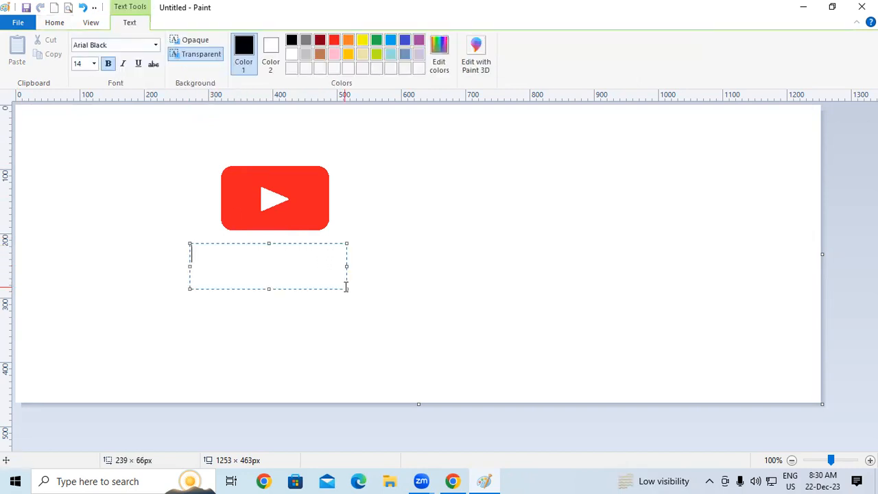
pyautogui.write('YouTube')
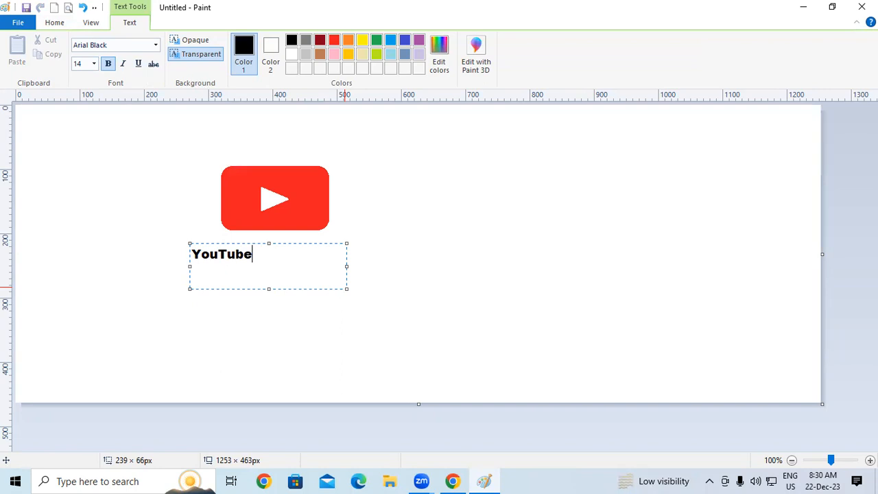
# Step: Enlarge the "YouTube" text to font size 22 and center it directly beneath the red rounded rectangle
pyautogui.hotkey('shift', 'Left')
pyautogui.hotkey('shift', 'Left')
pyautogui.hotkey('shift', 'Left')
pyautogui.hotkey('shift', 'Left')
pyautogui.hotkey('shift', 'Left')
pyautogui.hotkey('shift', 'Left')
pyautogui.hotkey('shift', 'Left')
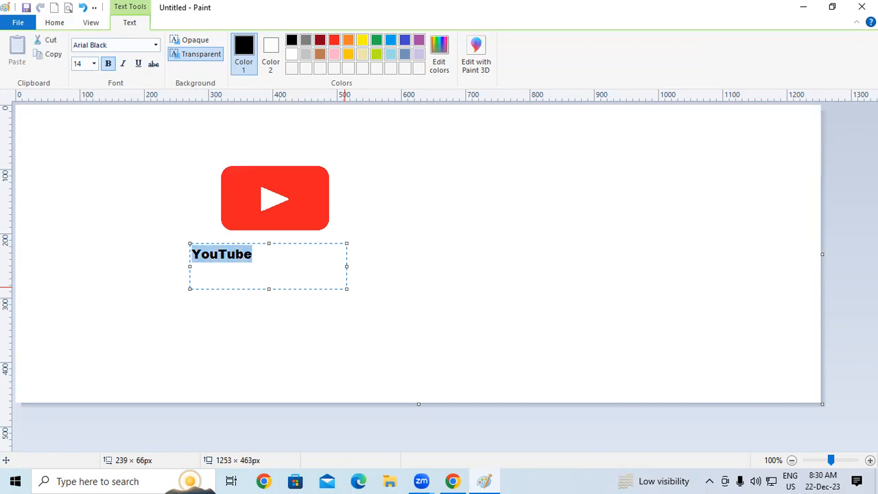
pyautogui.hotkey('ctrl', 'shift', '.')
pyautogui.hotkey('ctrl', 'shift', '.')
pyautogui.hotkey('ctrl', 'shift', '.')
pyautogui.hotkey('ctrl', 'shift', '.')
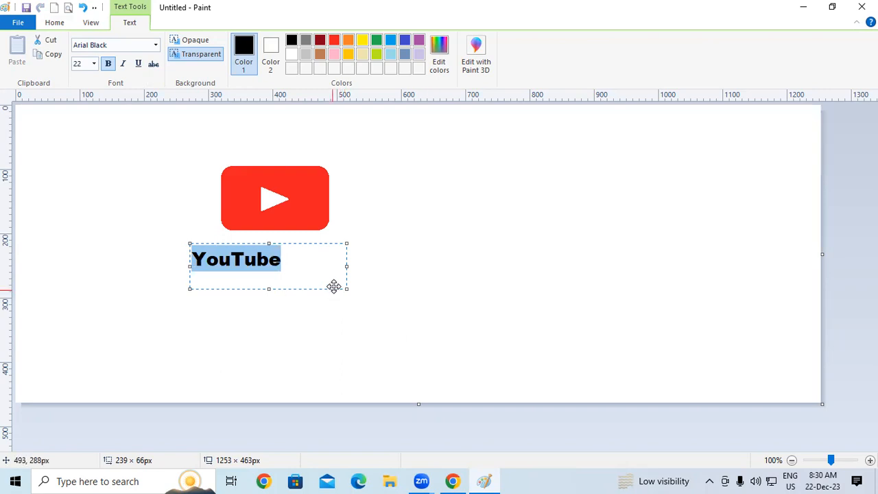
pyautogui.moveTo(333, 287); pyautogui.dragTo(368, 270)
pyautogui.click(500, 279)
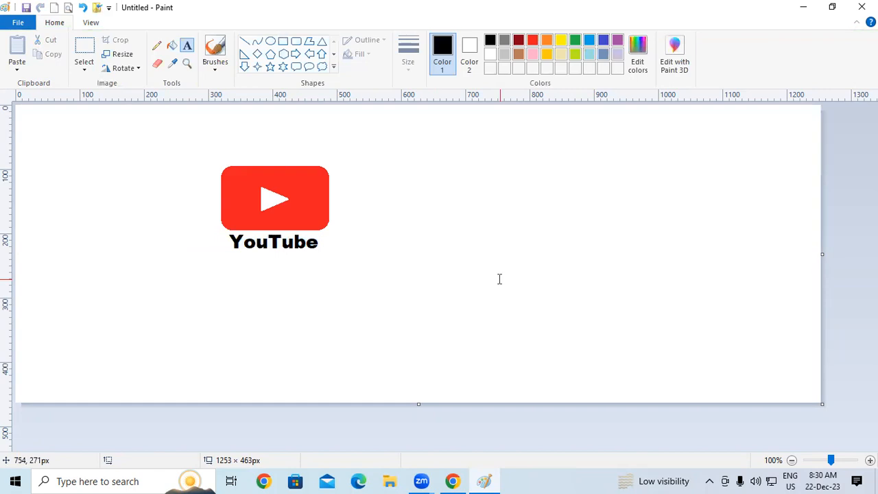
# Step: Move the red play-button logo together with its "YouTube" caption to the right edge of the canvas
pyautogui.click(84, 46)
pyautogui.moveTo(218, 159); pyautogui.dragTo(336, 249)
pyautogui.moveTo(304, 222); pyautogui.dragTo(819, 198)
pyautogui.click(429, 259)
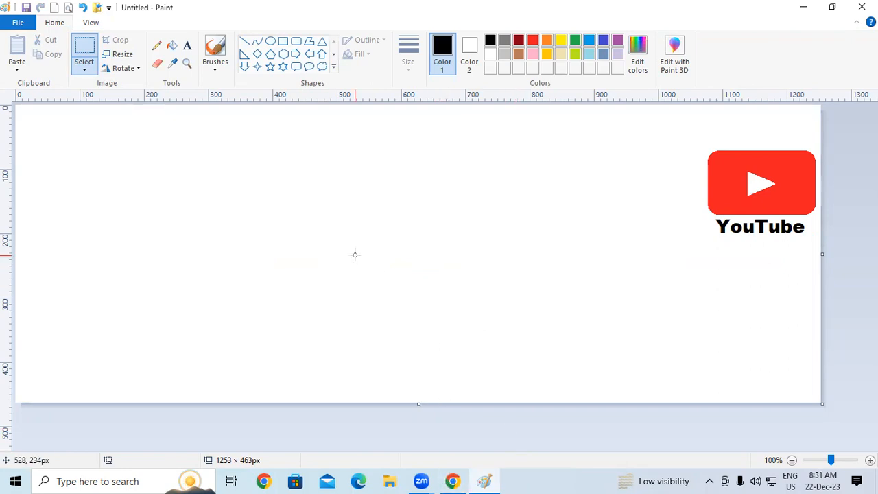
# Step: Draw a black circle about 217 × 213 px in the canvas's left half and a smaller circle at its center
pyautogui.click(270, 42)
pyautogui.moveTo(232, 185); pyautogui.dragTo(372, 322)
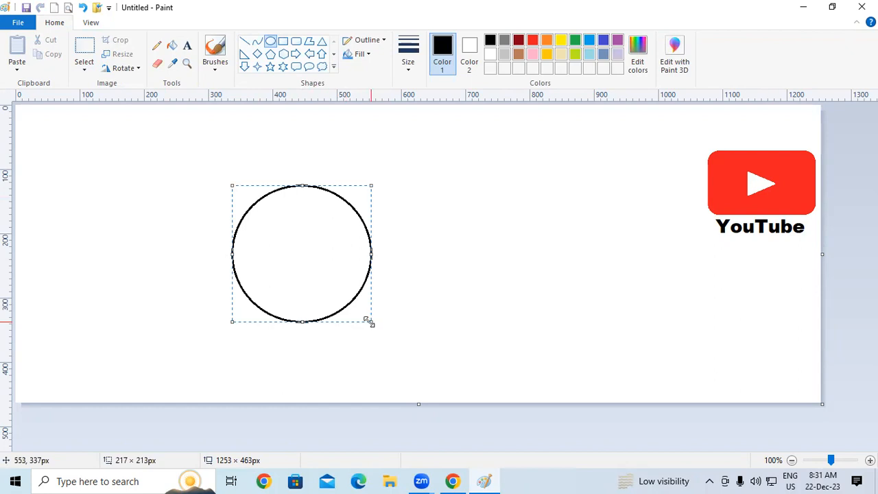
pyautogui.moveTo(342, 283); pyautogui.dragTo(323, 255)
pyautogui.click(459, 253)
pyautogui.moveTo(265, 211); pyautogui.dragTo(290, 228)
pyautogui.click(525, 263)
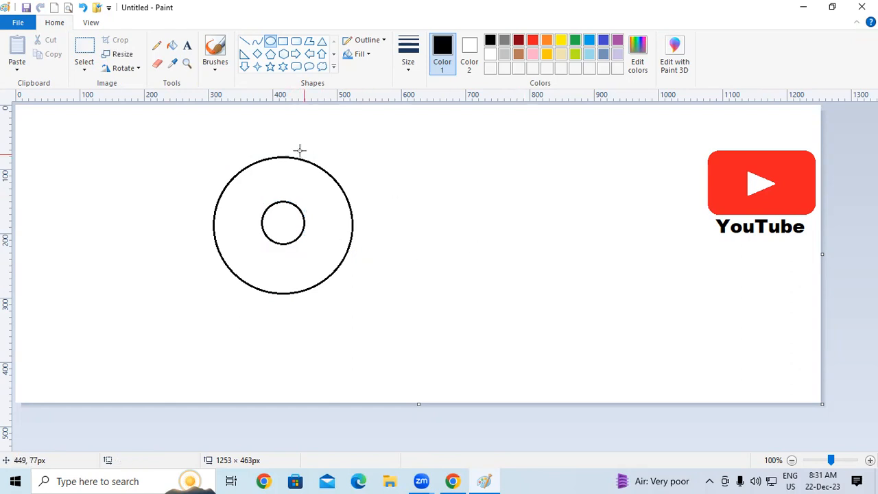
# Step: Try a line from the inner circle's top to the outer circle, recolor it red, and remove it
pyautogui.click(245, 43)
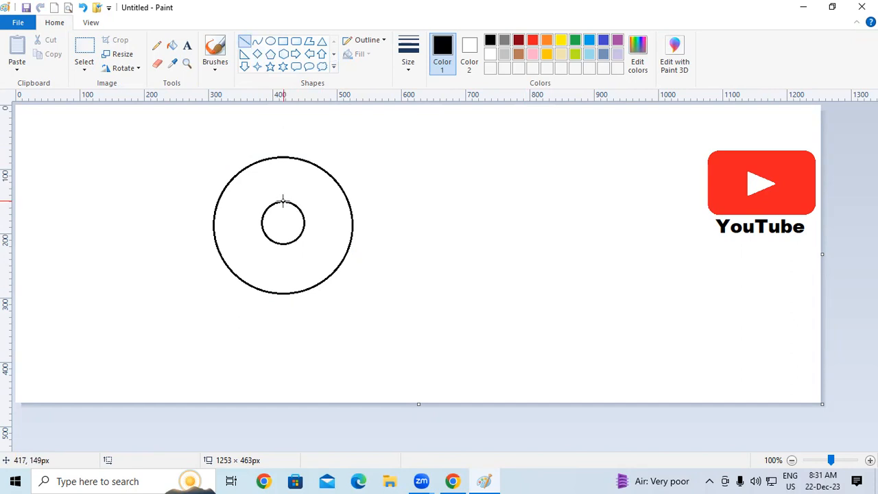
pyautogui.moveTo(284, 202); pyautogui.dragTo(346, 198)
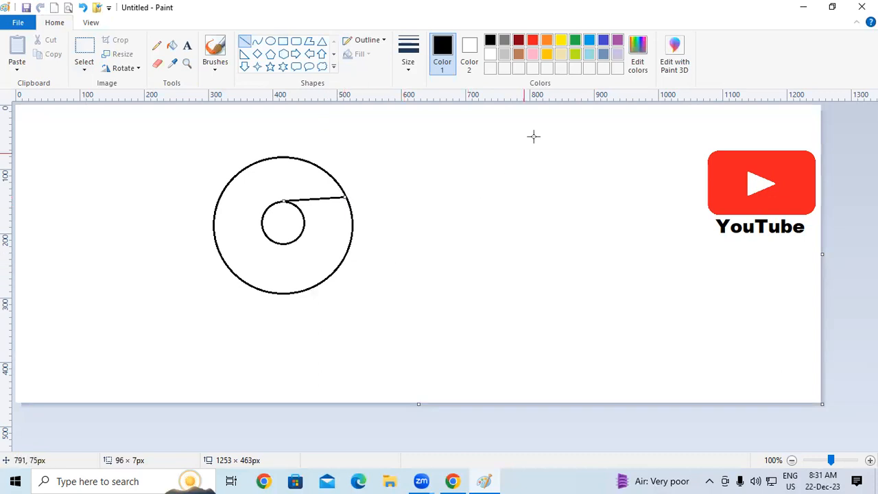
pyautogui.click(533, 41)
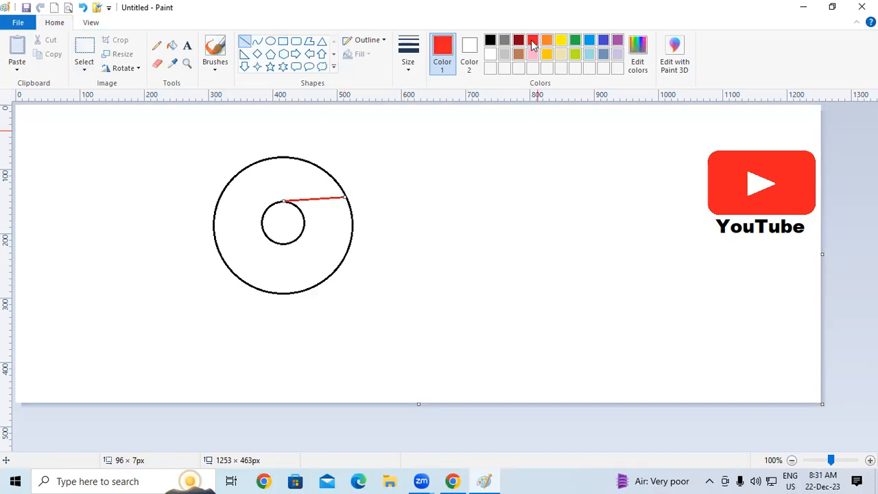
pyautogui.press('Delete')
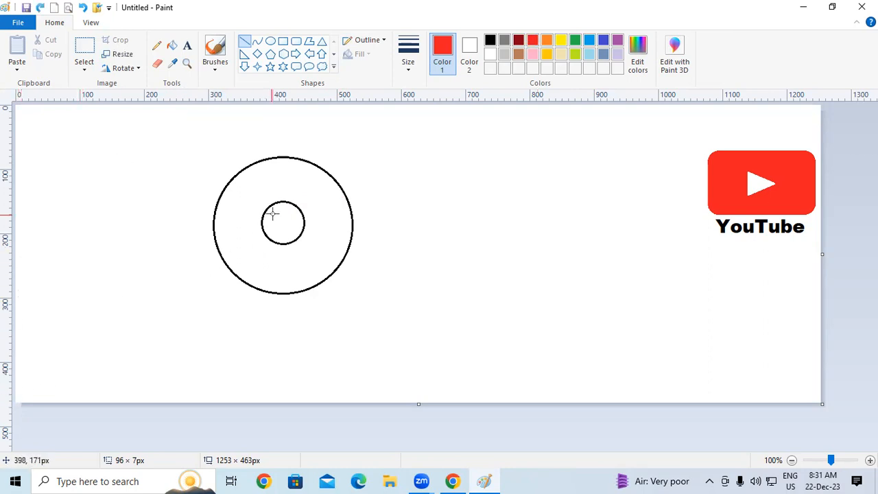
# Step: Draw a red horizontal line about 102 px long from the inner circle's top to the outer circle's right side
pyautogui.moveTo(283, 202); pyautogui.dragTo(349, 200)
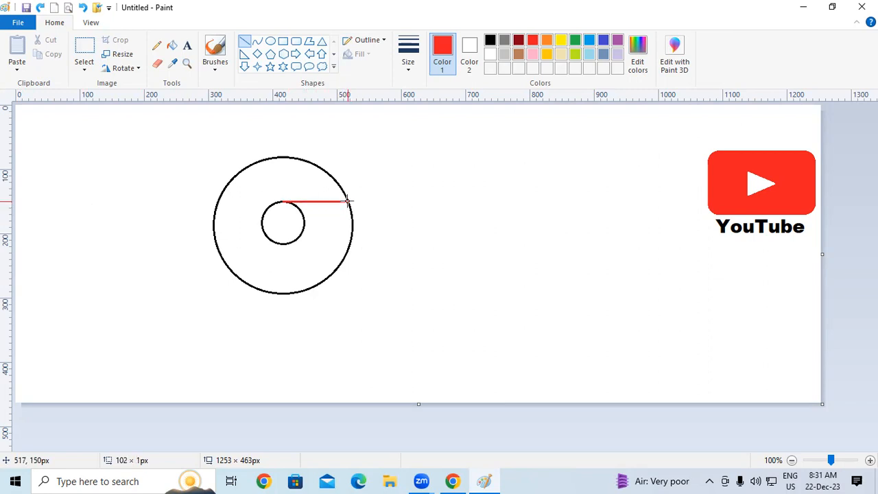
pyautogui.moveTo(348, 200); pyautogui.dragTo(349, 201)
pyautogui.click(412, 238)
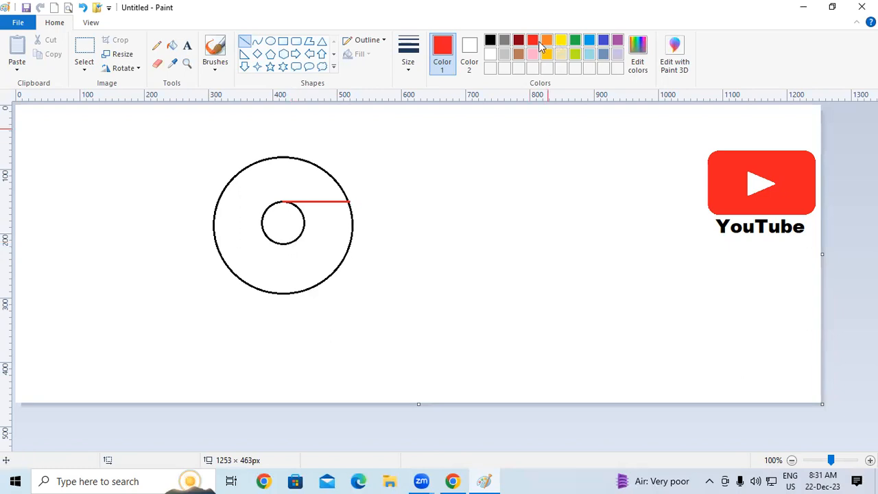
# Step: Draw two green lines joining the circles, one from the inner circle's bottom to the lower left, one at the upper left
pyautogui.click(575, 42)
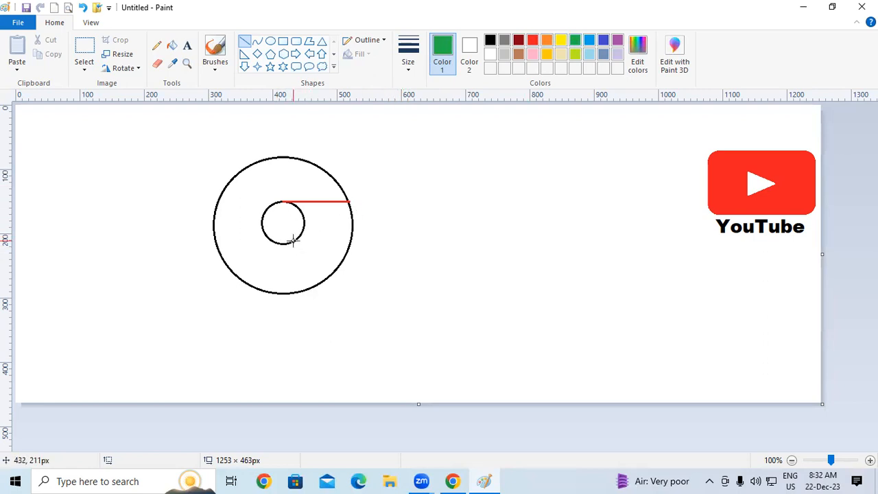
pyautogui.moveTo(288, 242); pyautogui.dragTo(249, 281)
pyautogui.click(439, 276)
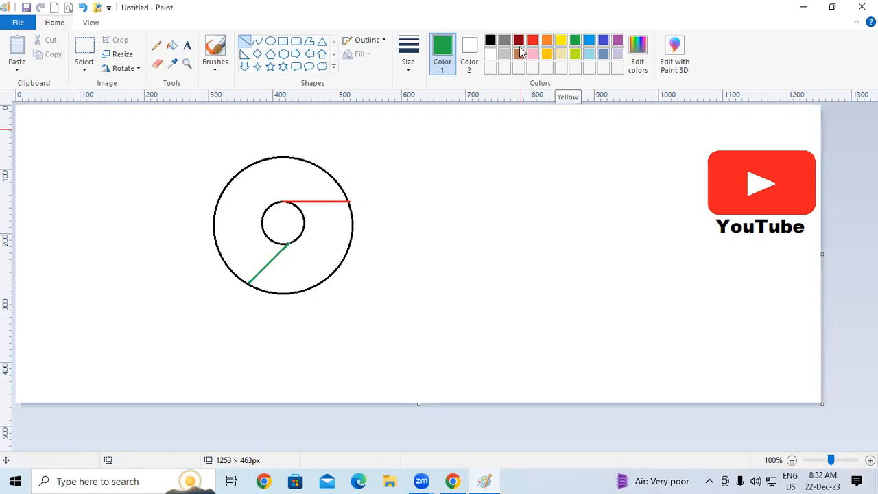
pyautogui.moveTo(234, 176); pyautogui.dragTo(263, 218)
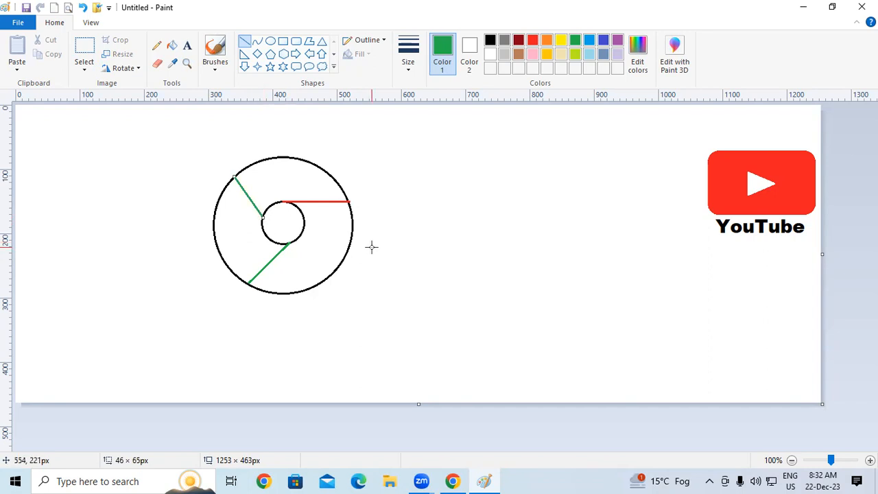
pyautogui.click(371, 247)
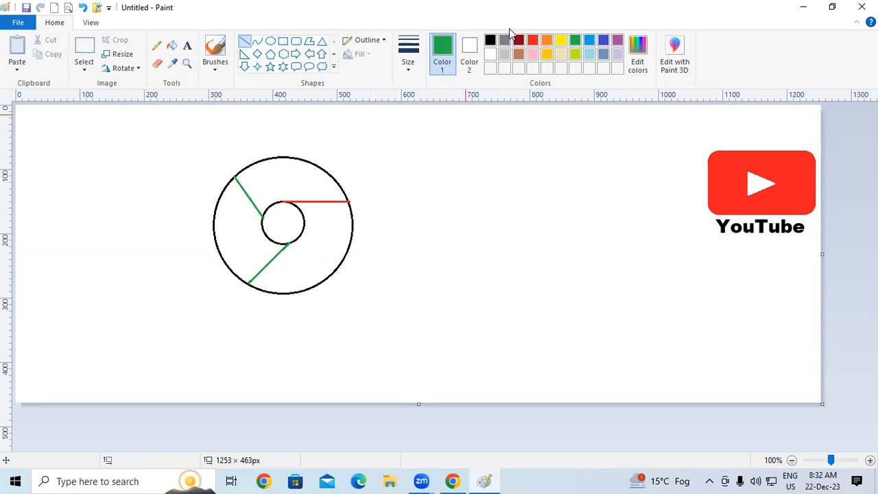
# Step: Draw a black circle about 43 × 43 px centered inside the inner circle
pyautogui.click(490, 40)
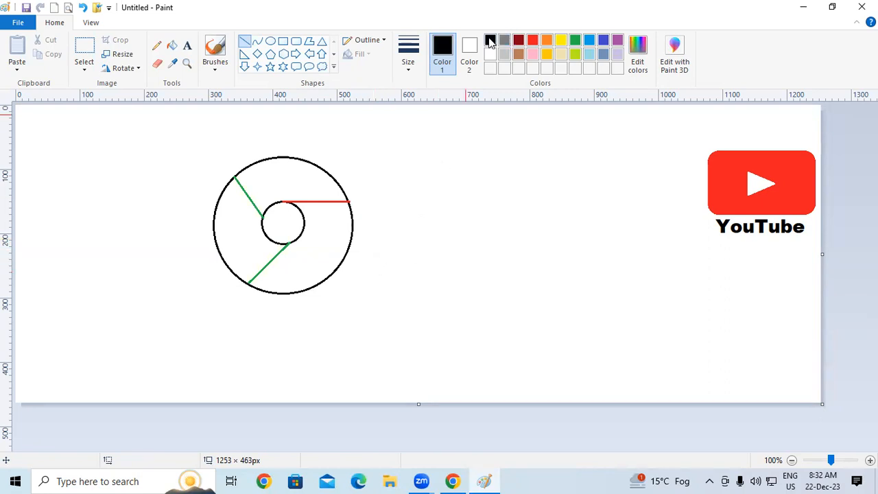
pyautogui.click(270, 40)
pyautogui.moveTo(273, 214); pyautogui.dragTo(295, 238)
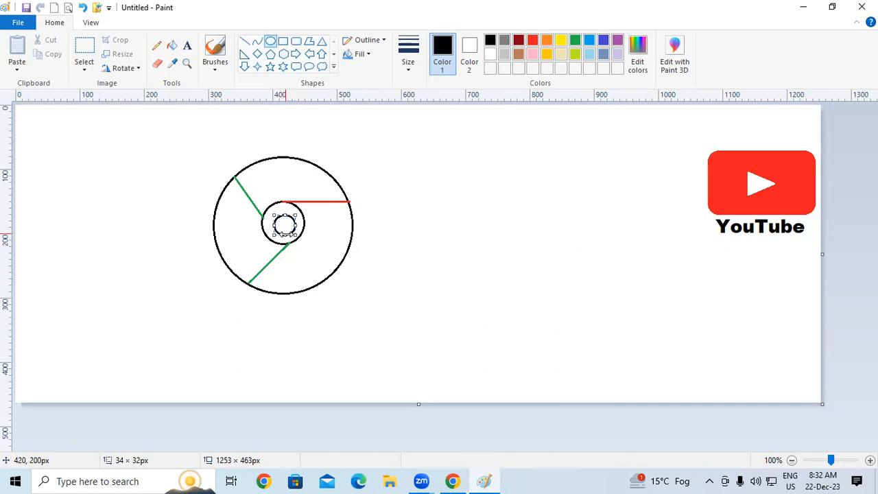
pyautogui.moveTo(293, 235)
pyautogui.mouseDown()
pyautogui.moveTo(300, 243)
pyautogui.moveTo(287, 234)
pyautogui.moveTo(287, 241)
pyautogui.moveTo(284, 223)
pyautogui.mouseUp()
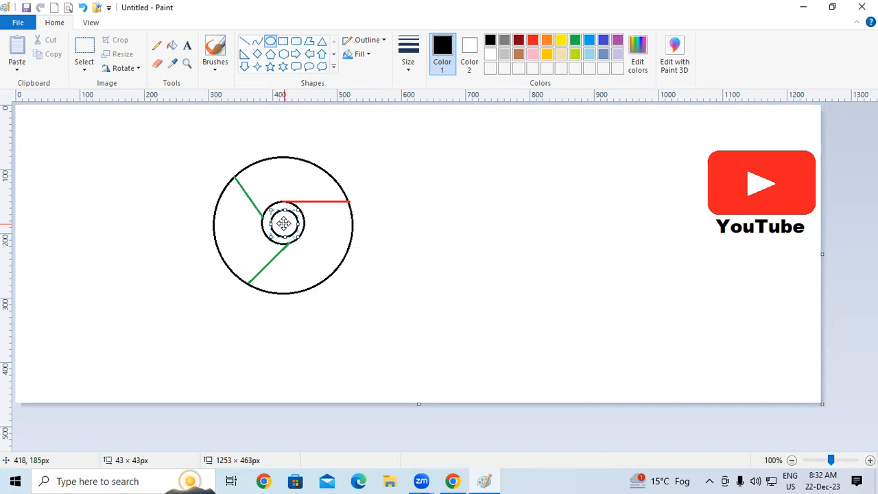
pyautogui.click(408, 238)
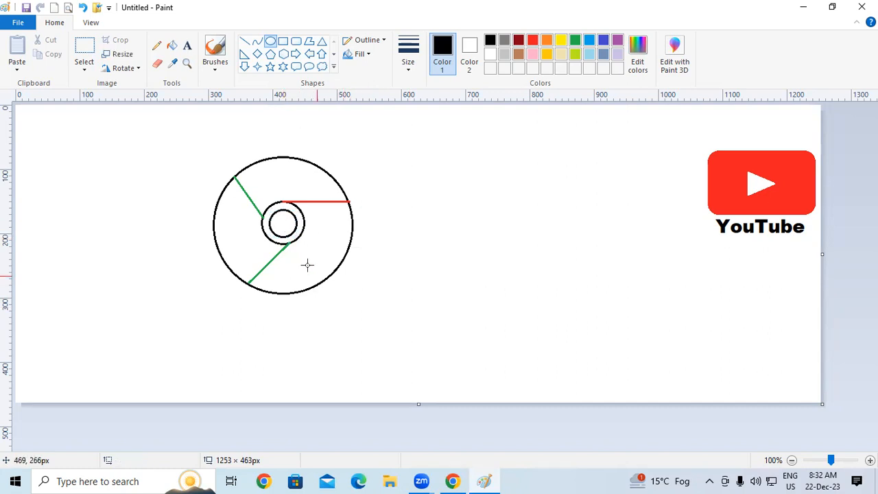
# Step: Fill the outer ring's upper section red, its lower-right section yellow and its left section green
pyautogui.click(171, 45)
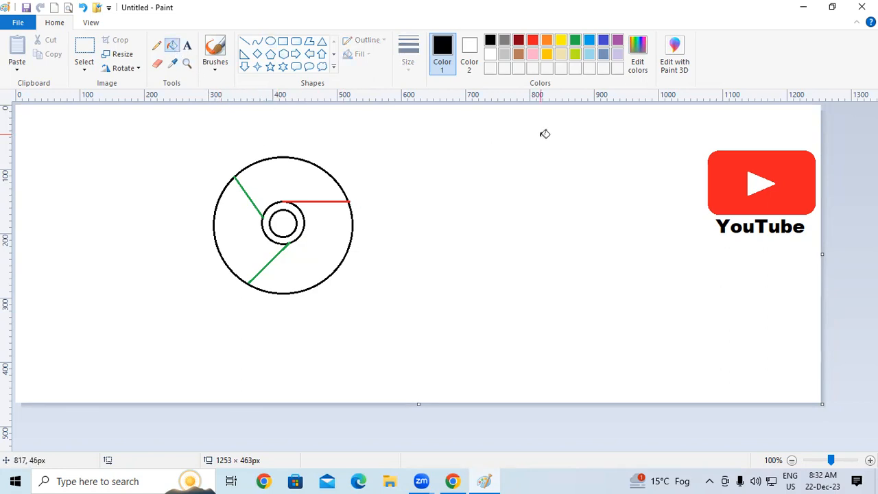
pyautogui.click(533, 40)
pyautogui.click(279, 182)
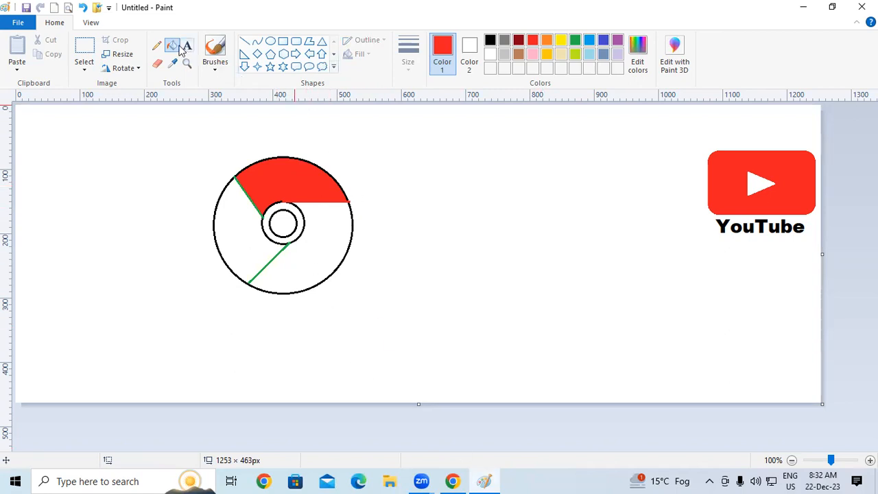
pyautogui.click(564, 40)
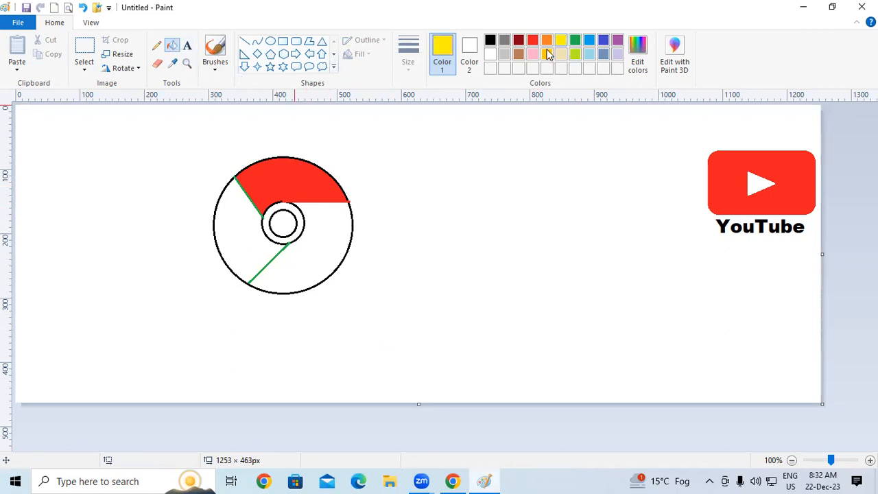
pyautogui.click(334, 242)
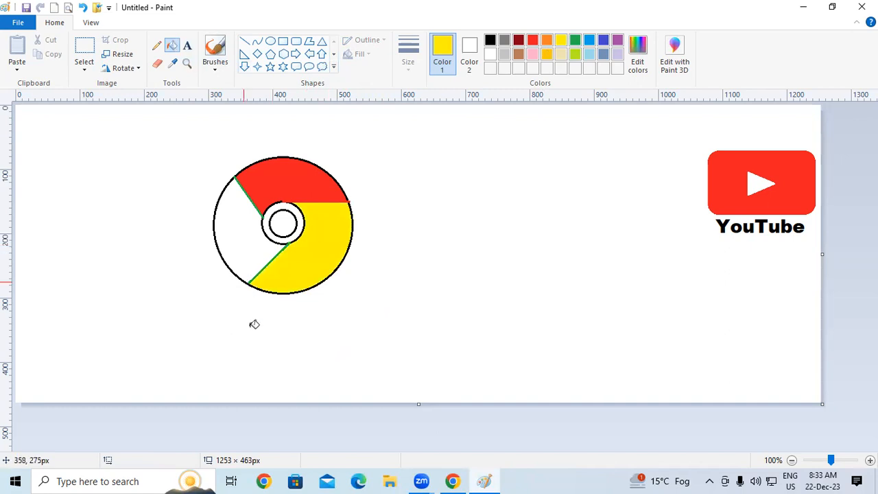
pyautogui.click(576, 43)
pyautogui.click(244, 242)
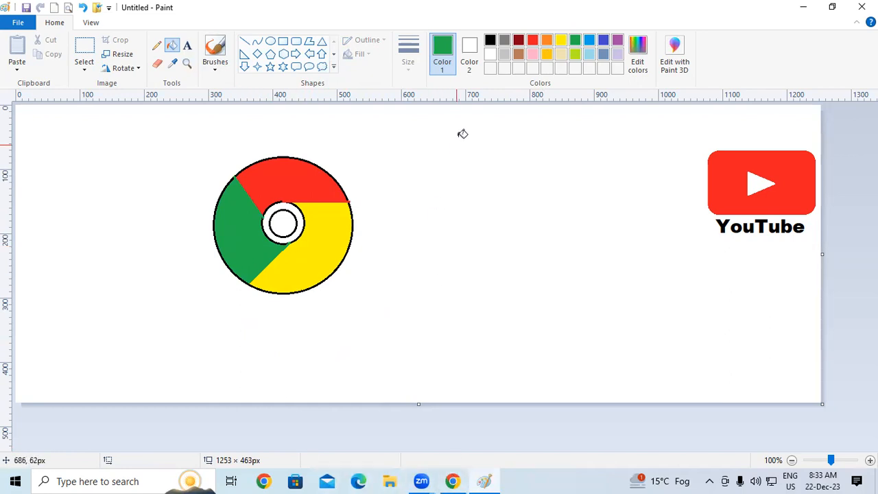
# Step: Fill the small circle at the center of the Chrome-style logo with light blue
pyautogui.click(588, 40)
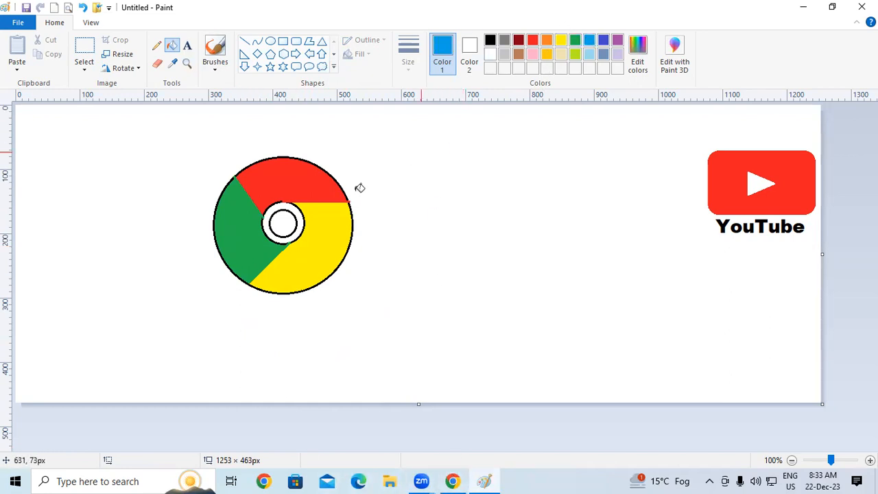
pyautogui.click(278, 220)
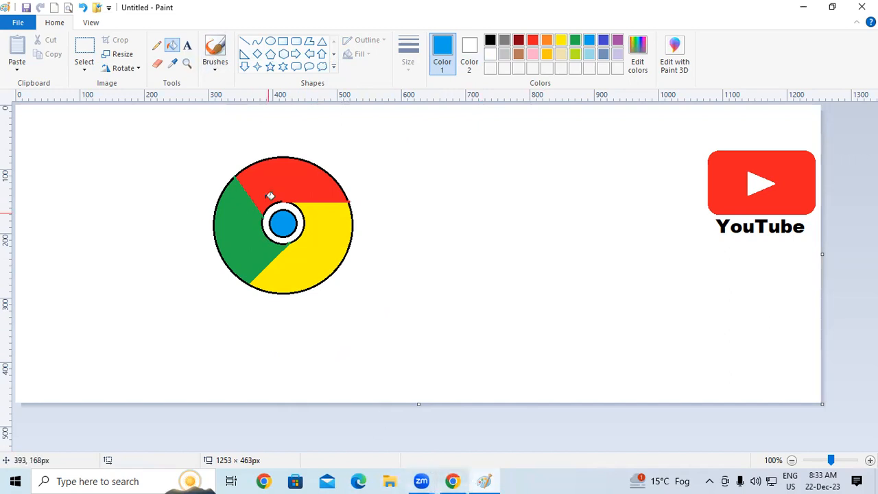
# Step: Add the black caption "Chrome" in a text frame about 345 × 78 px below the round logo
pyautogui.click(188, 46)
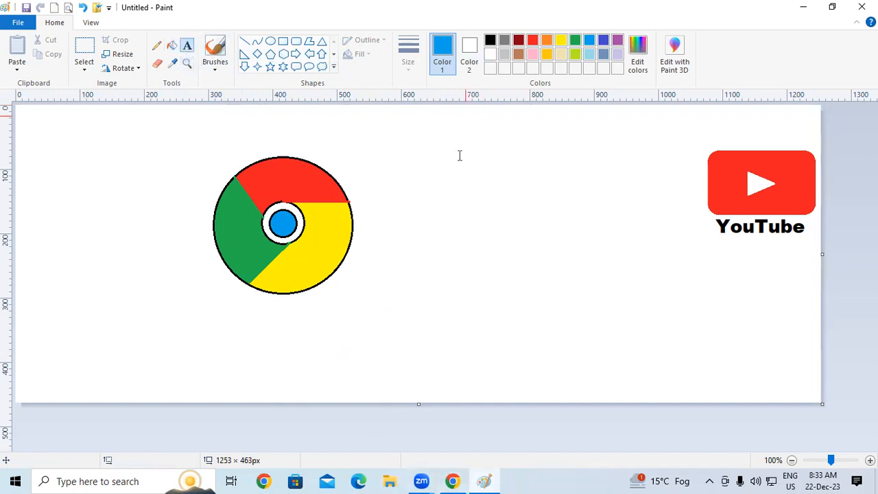
pyautogui.click(490, 40)
pyautogui.moveTo(190, 327); pyautogui.dragTo(414, 379)
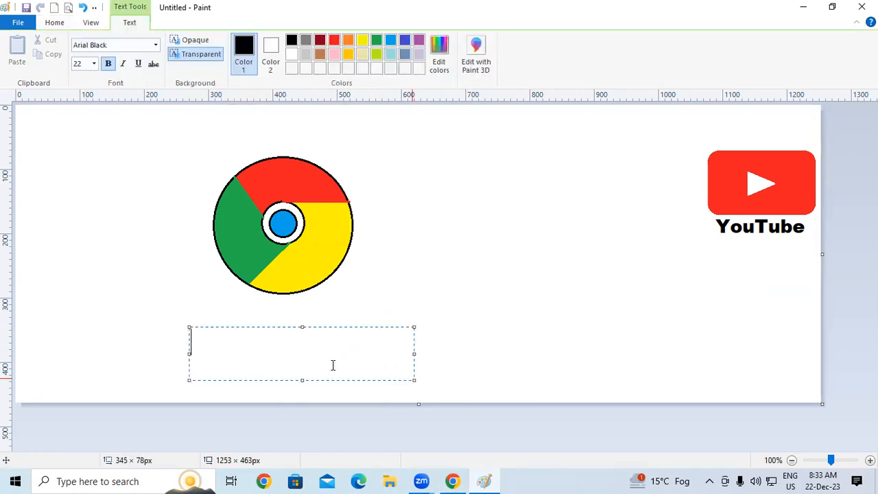
pyautogui.write('Chrome')
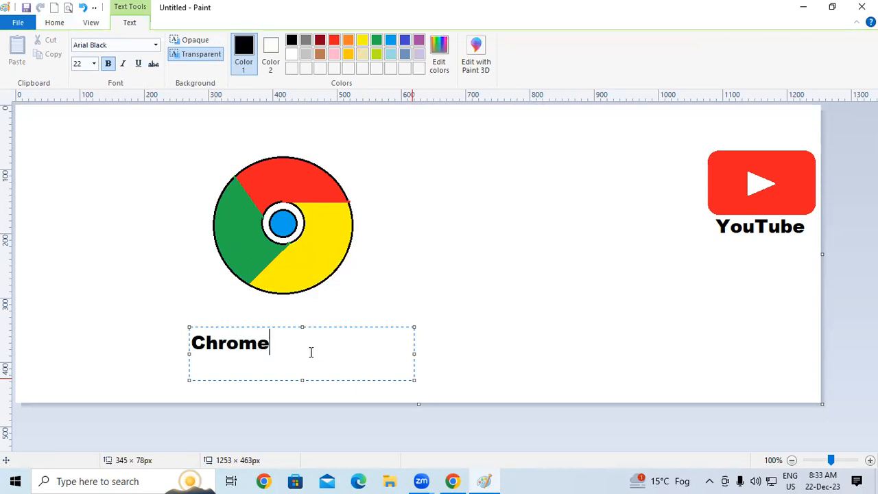
# Step: Enlarge the Chrome caption to font size 26 and place it centered directly beneath the round logo
pyautogui.moveTo(310, 353); pyautogui.dragTo(153, 341)
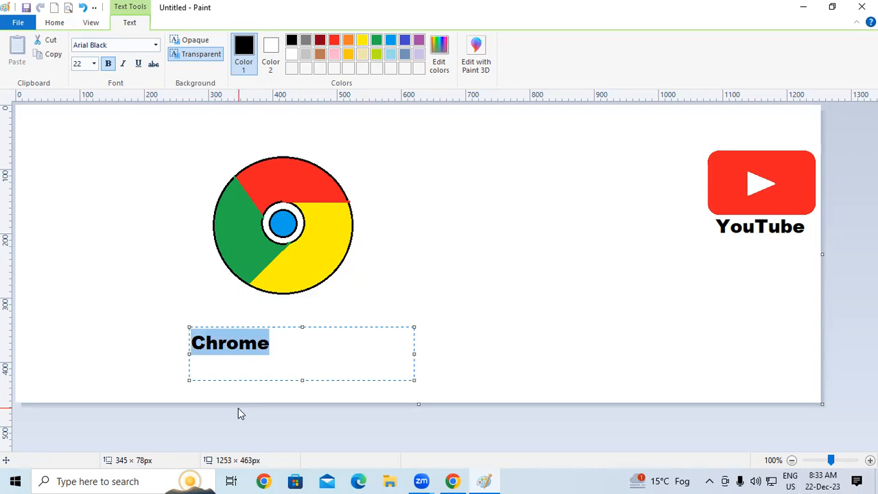
pyautogui.hotkey('ctrl', 'shift', '.')
pyautogui.hotkey('ctrl', 'shift', '.')
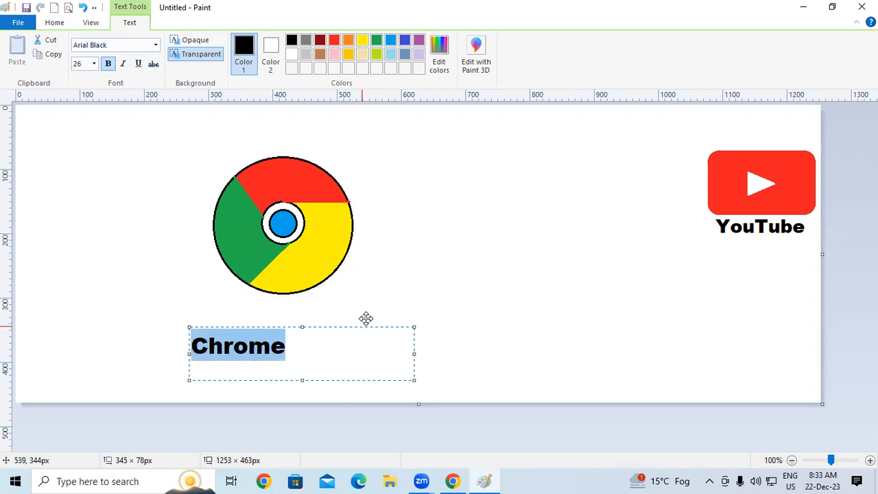
pyautogui.moveTo(366, 319); pyautogui.dragTo(411, 281)
pyautogui.click(580, 290)
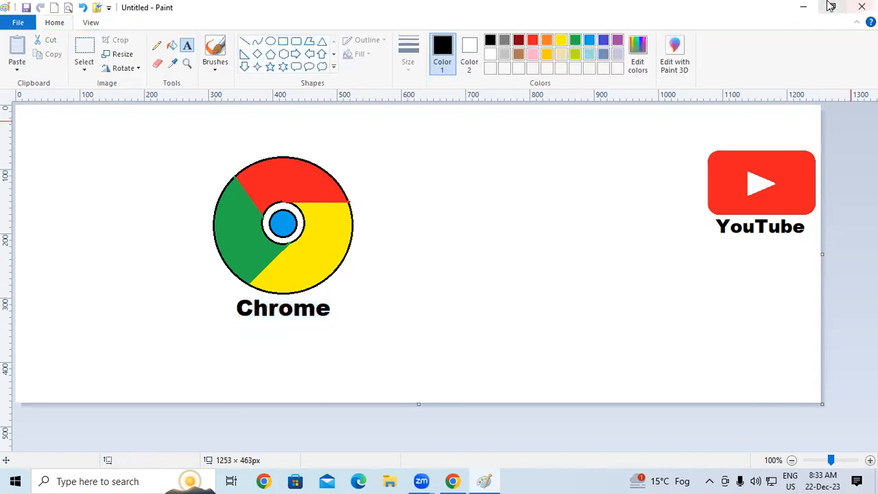
# Step: Switch to the Chrome browser, search for "google" in a new tab and open the Google home page
pyautogui.click(453, 480)
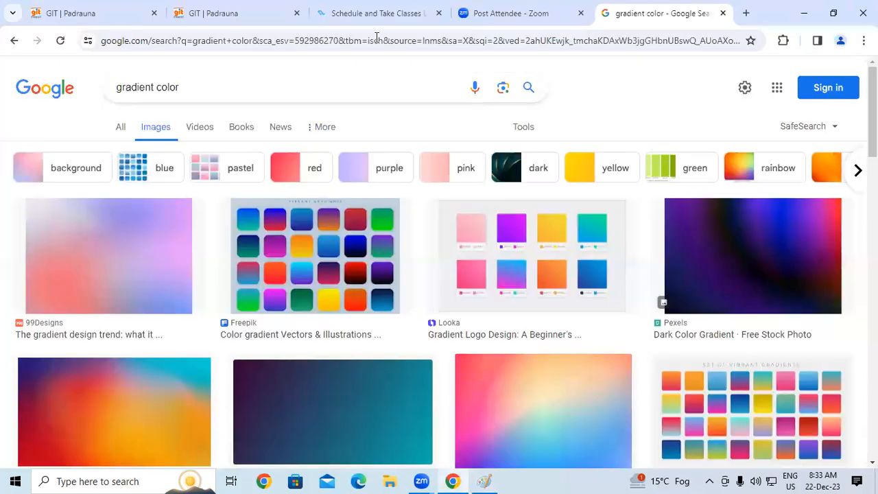
pyautogui.click(515, 13)
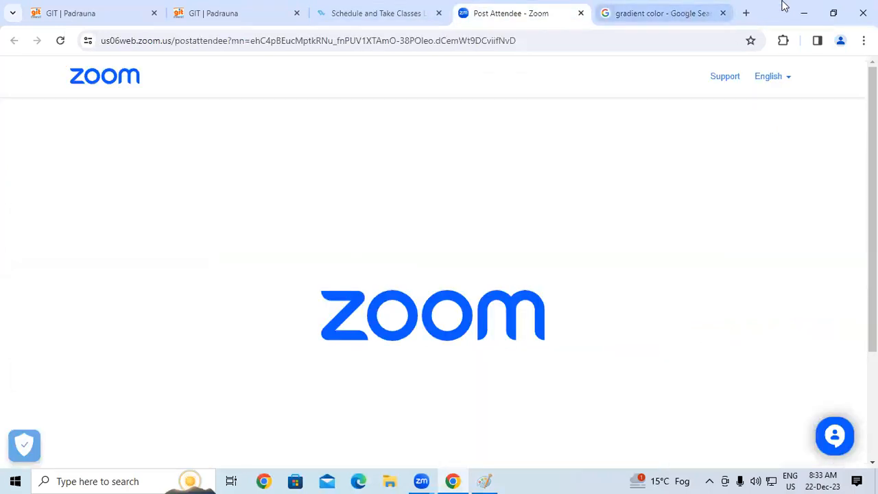
pyautogui.click(746, 13)
pyautogui.write('go')
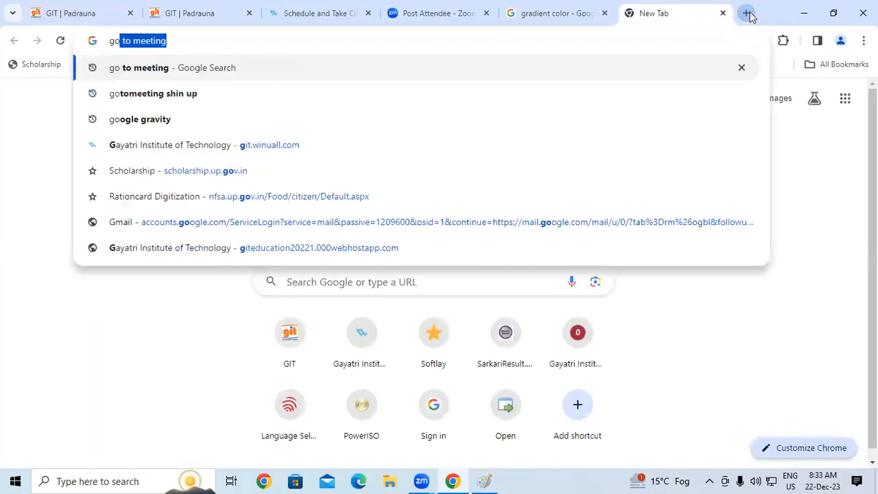
pyautogui.write('o')
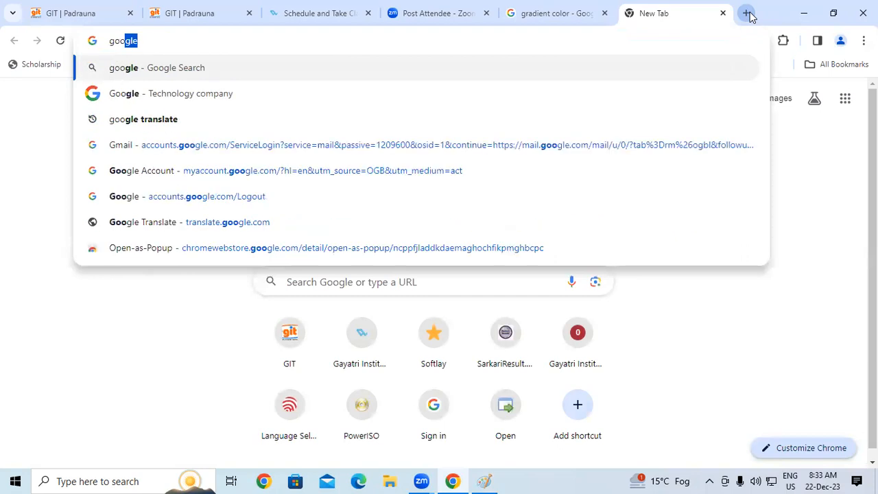
pyautogui.write('gle')
pyautogui.press('Return')
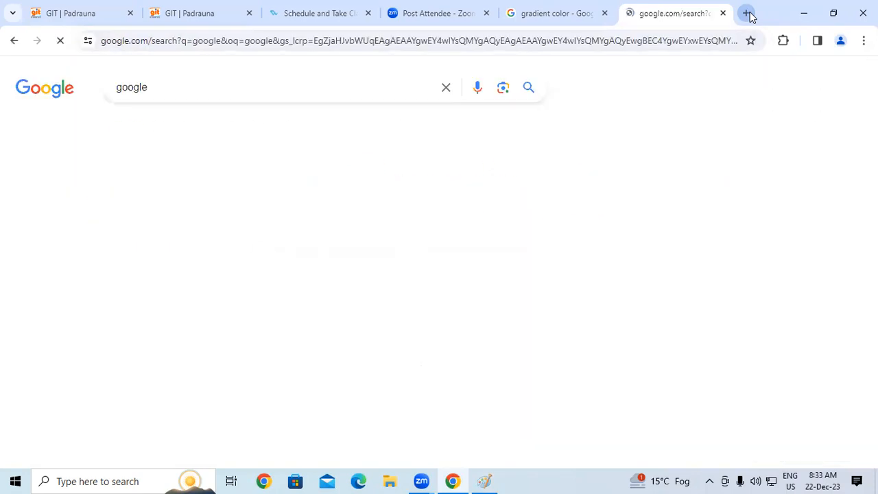
pyautogui.click(144, 216)
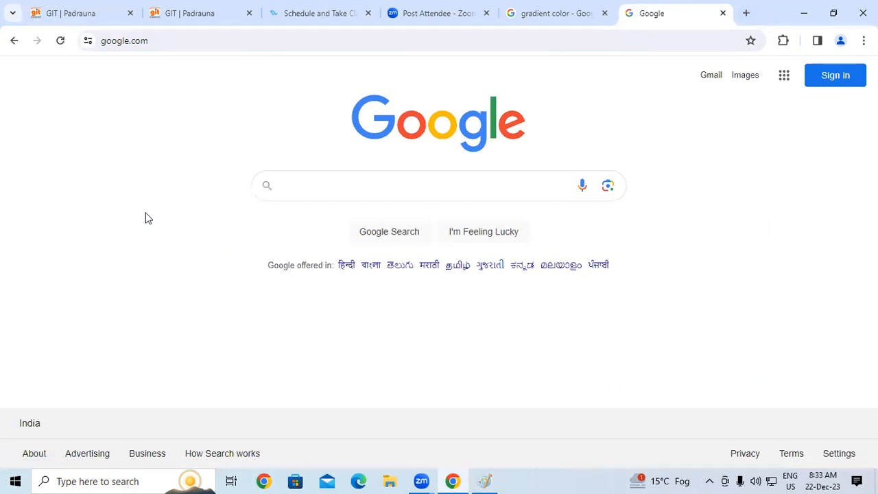
# Step: Search Google for "chrome" and view the image results of the logo
pyautogui.click(317, 41)
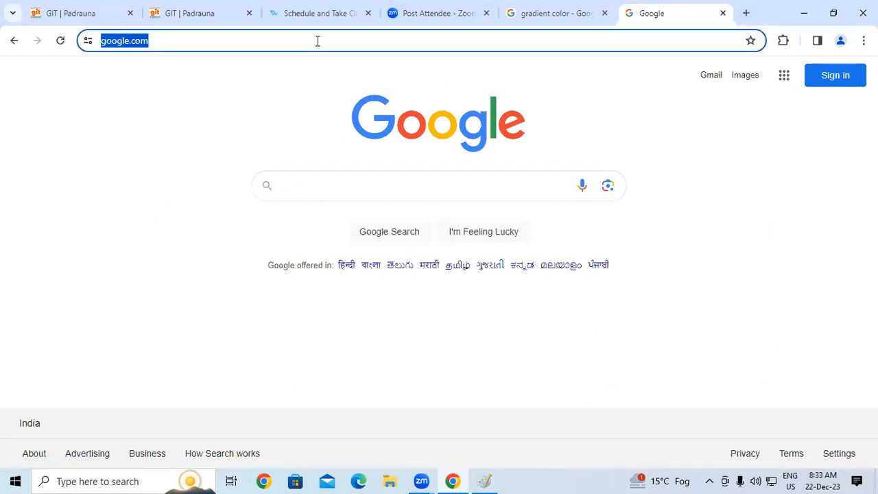
pyautogui.write('chrome')
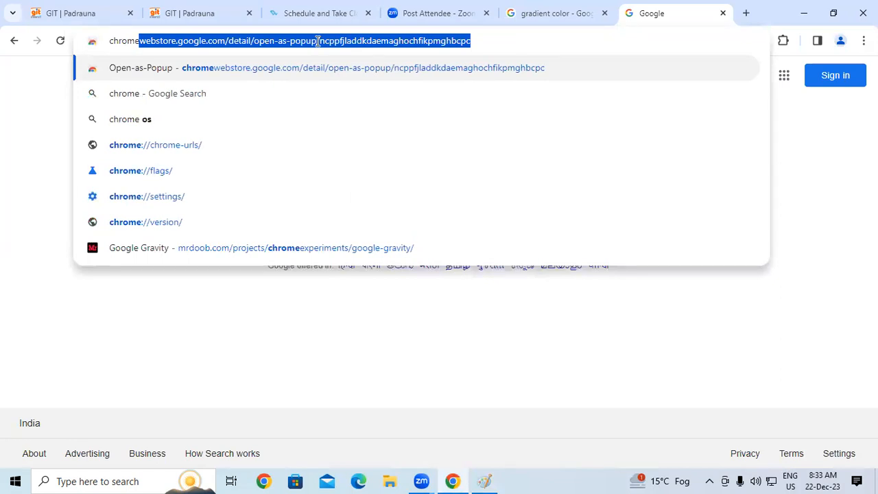
pyautogui.press('Delete')
pyautogui.press('Return')
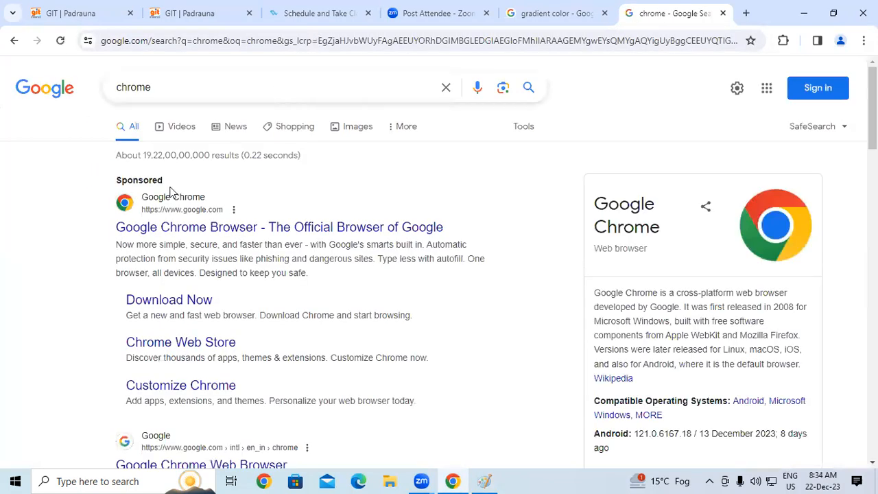
pyautogui.click(355, 133)
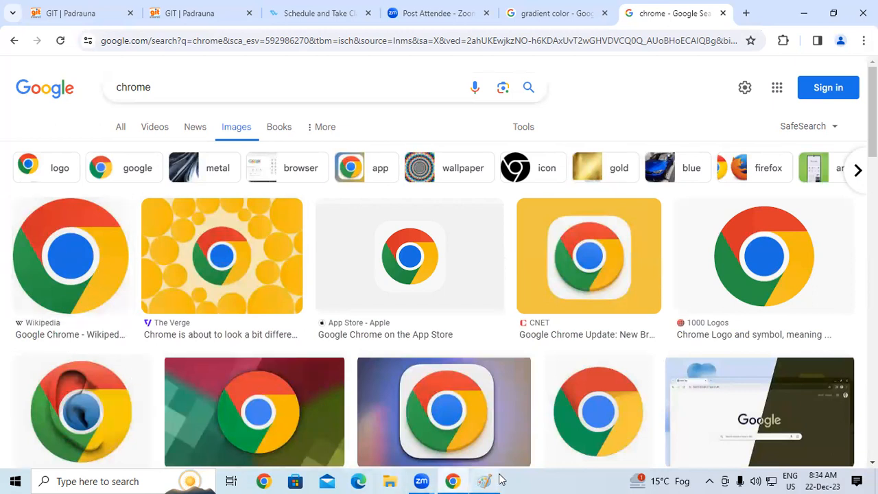
# Step: Switch back to the logo drawing in Paint
pyautogui.moveTo(484, 481)
pyautogui.click(483, 446)
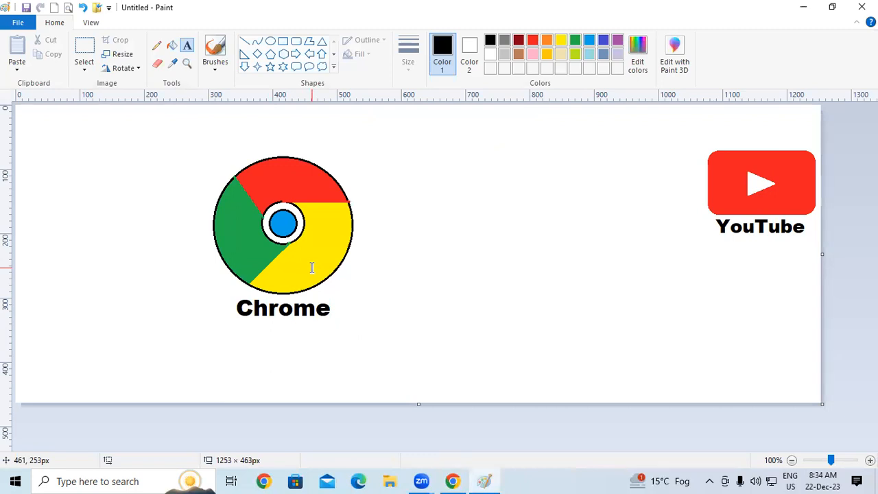
pyautogui.click(164, 214)
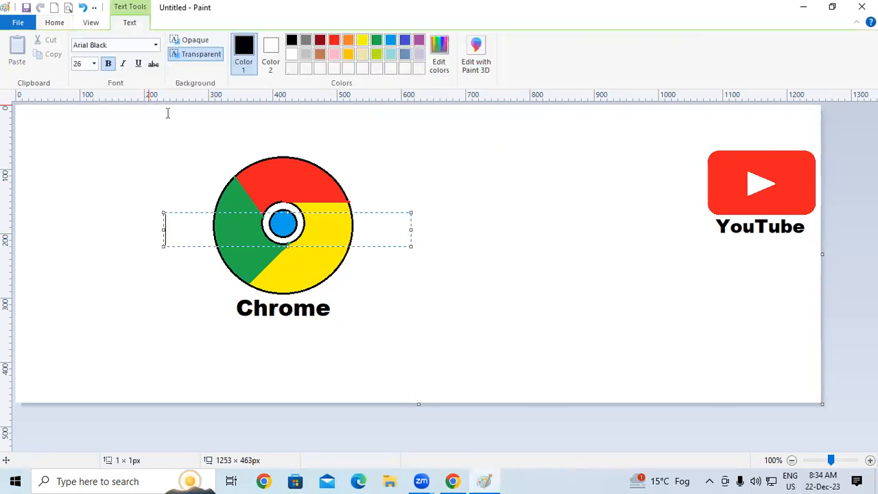
pyautogui.click(576, 363)
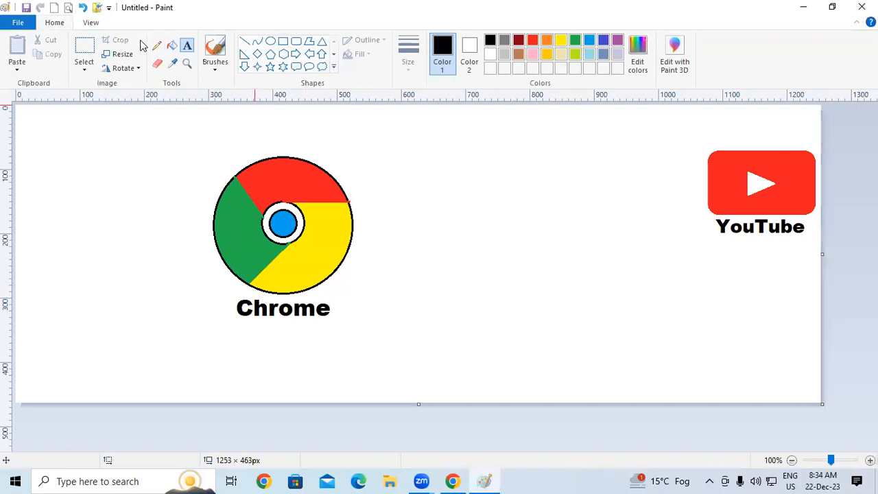
pyautogui.click(86, 199)
pyautogui.click(460, 343)
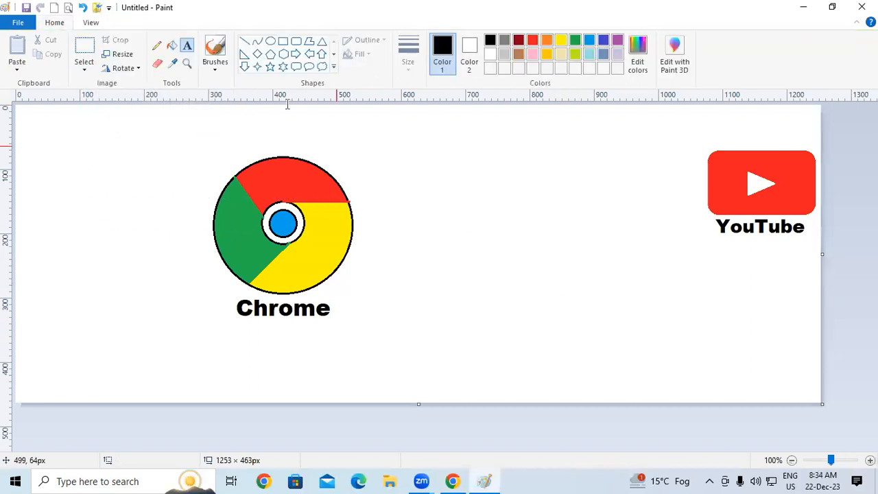
# Step: Move the Chrome logo together with its caption to just beside the YouTube logo
pyautogui.click(84, 52)
pyautogui.moveTo(194, 147); pyautogui.dragTo(365, 332)
pyautogui.moveTo(298, 261); pyautogui.dragTo(613, 245)
pyautogui.click(261, 202)
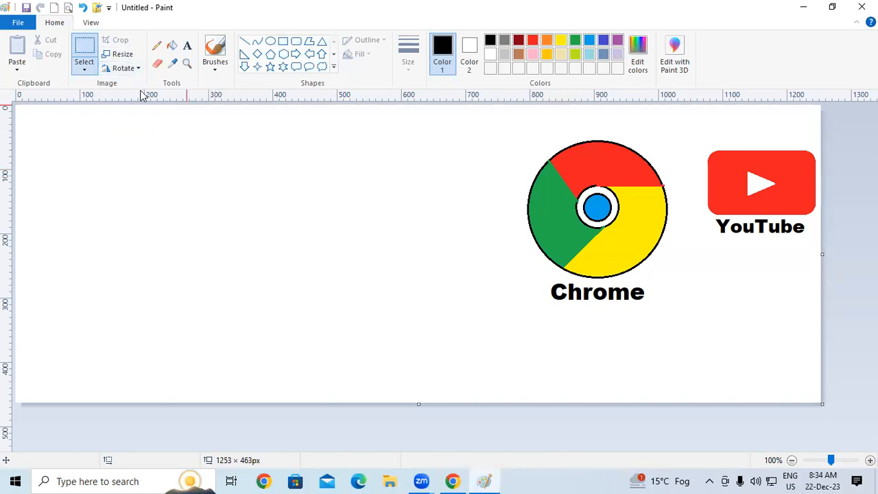
# Step: Close Paint without saving the drawing
pyautogui.click(862, 7)
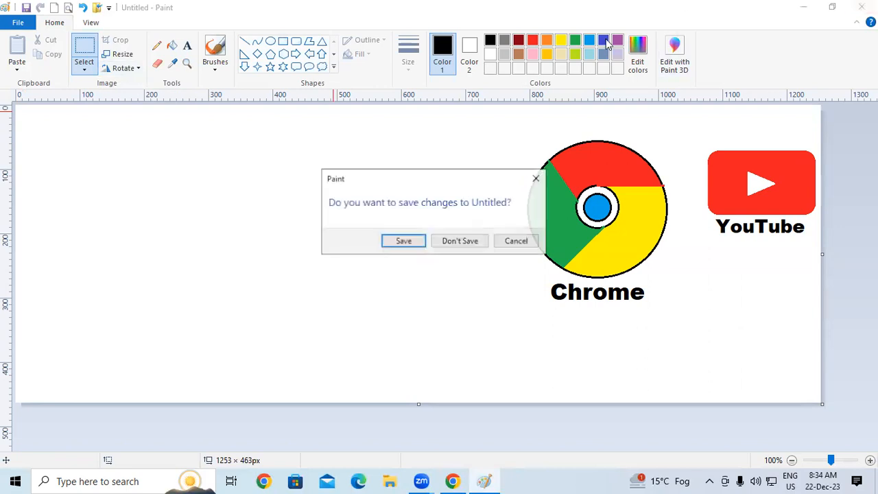
pyautogui.click(462, 240)
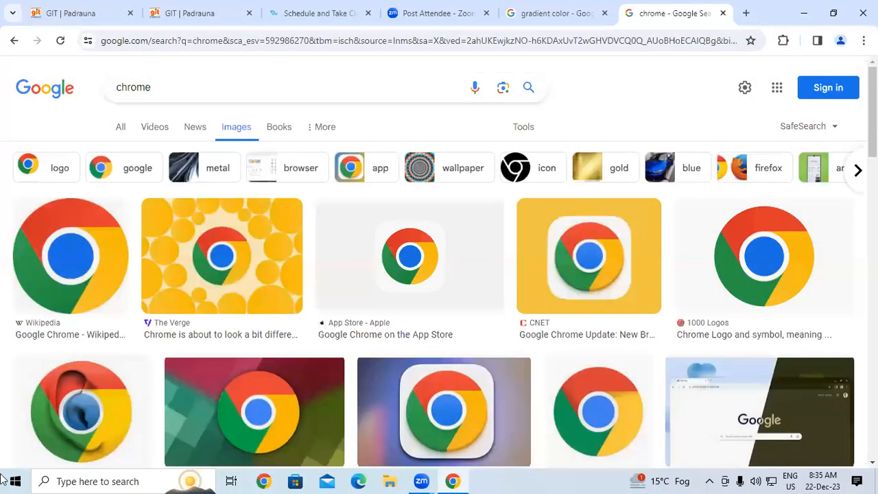
# Step: Close the gradient color, Zoom and chrome image search tabs in the browser
pyautogui.click(584, 14)
pyautogui.click(604, 13)
pyautogui.click(436, 14)
pyautogui.click(485, 14)
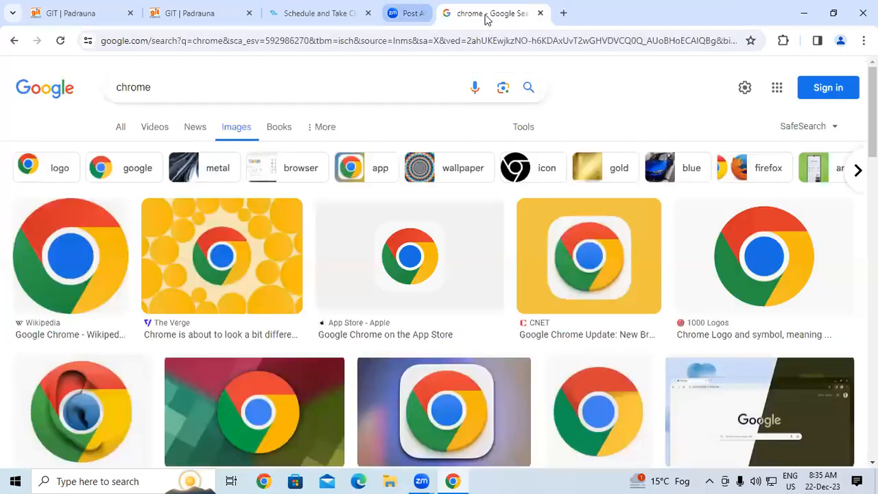
pyautogui.click(486, 14)
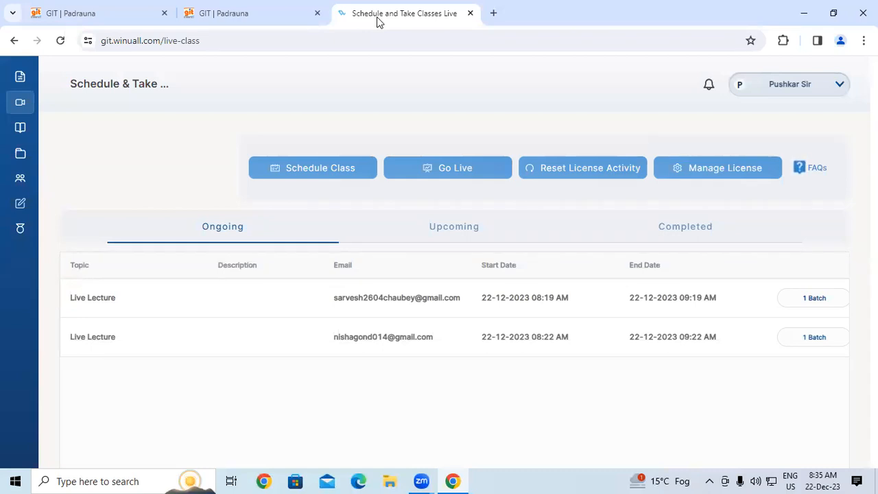
# Step: Search for "ccc online" in a new tab and open the NIELIT Student Information and Enrollment System site
pyautogui.click(491, 17)
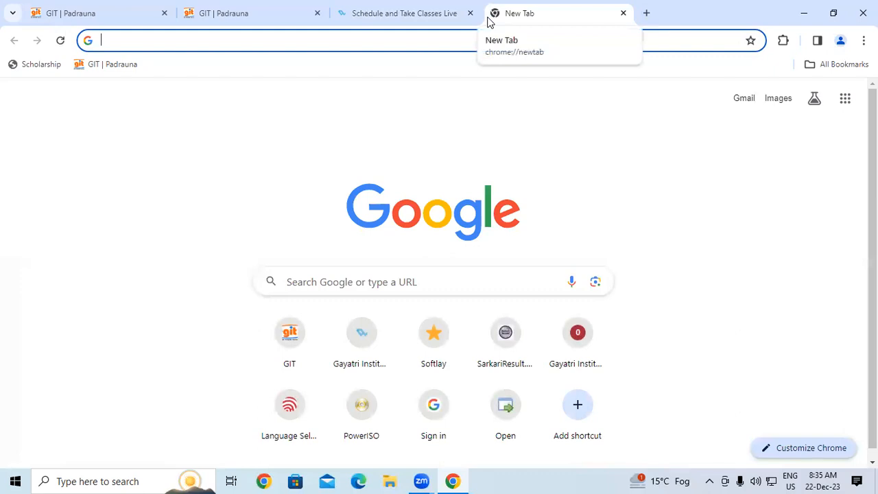
pyautogui.write('ccc ')
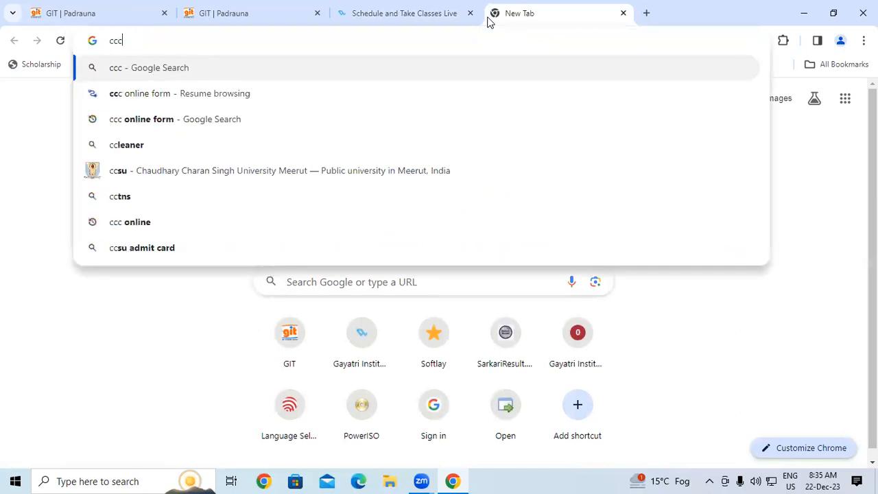
pyautogui.write('o')
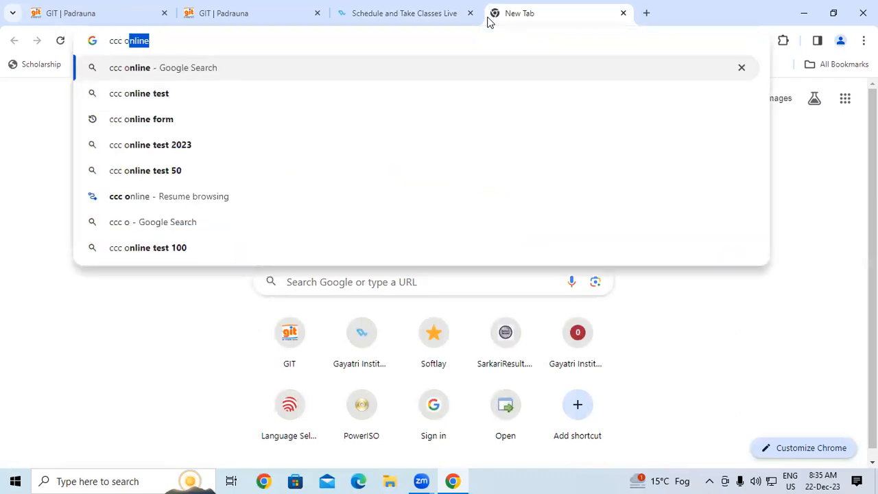
pyautogui.write('nline')
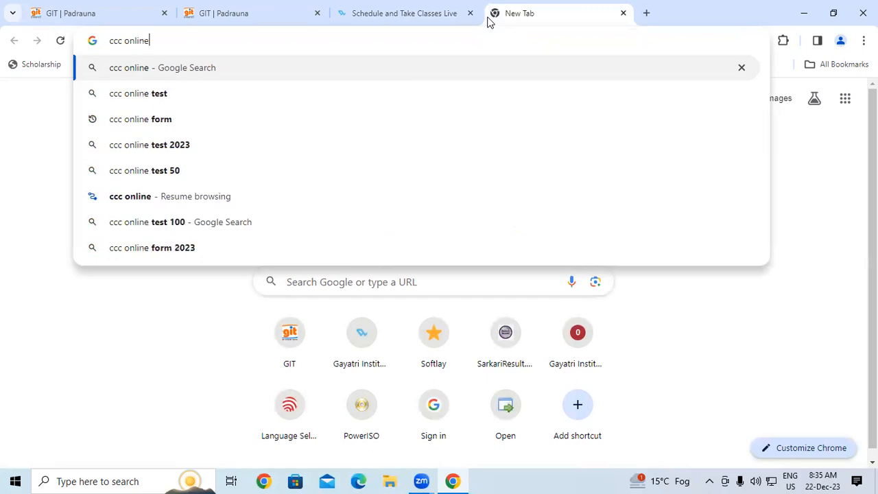
pyautogui.press('Return')
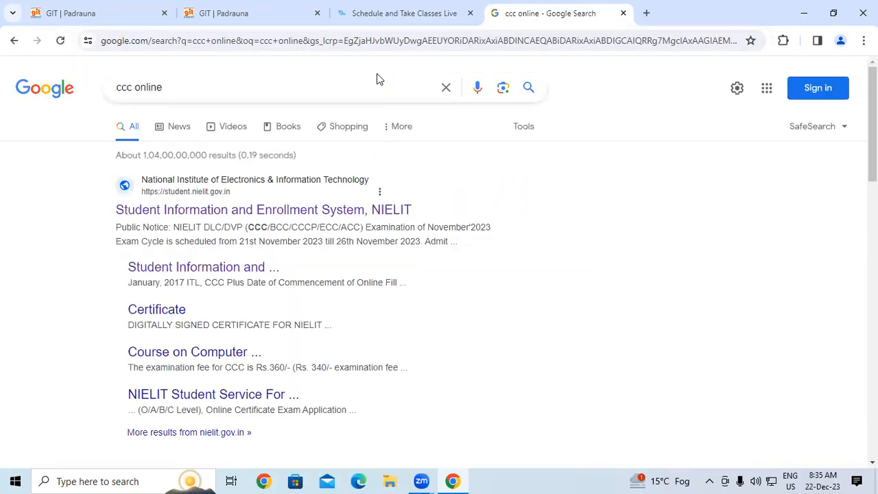
pyautogui.click(167, 218)
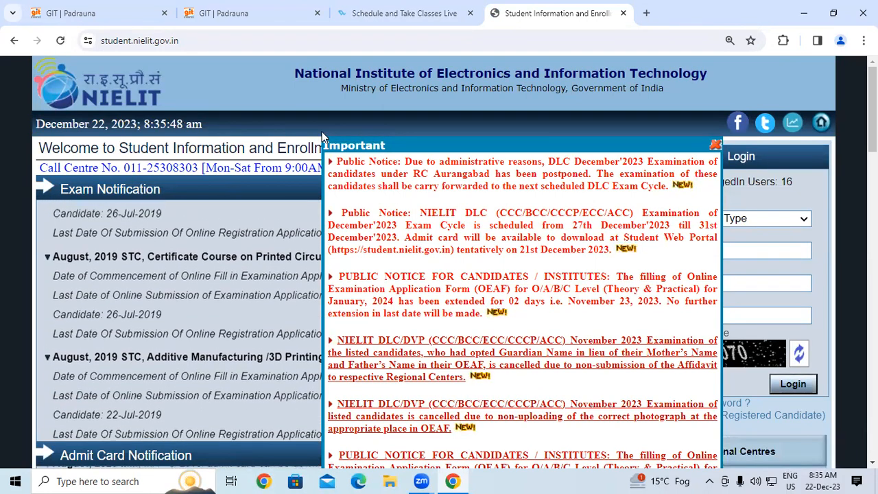
# Step: Dismiss the Important notice, go to the online application course list and select Course on Computer Concepts (CCC)
pyautogui.click(719, 144)
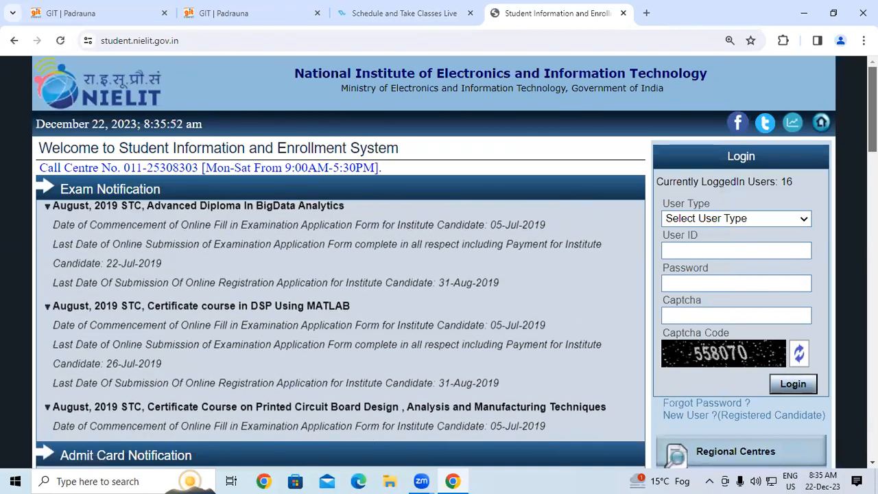
pyautogui.scroll(-1, 853, 240)
pyautogui.scroll(-4, 671, 300)
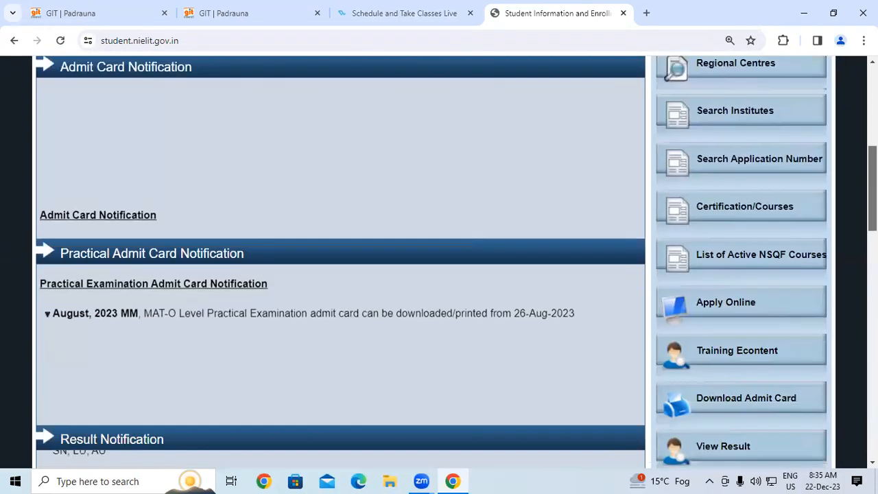
pyautogui.click(752, 312)
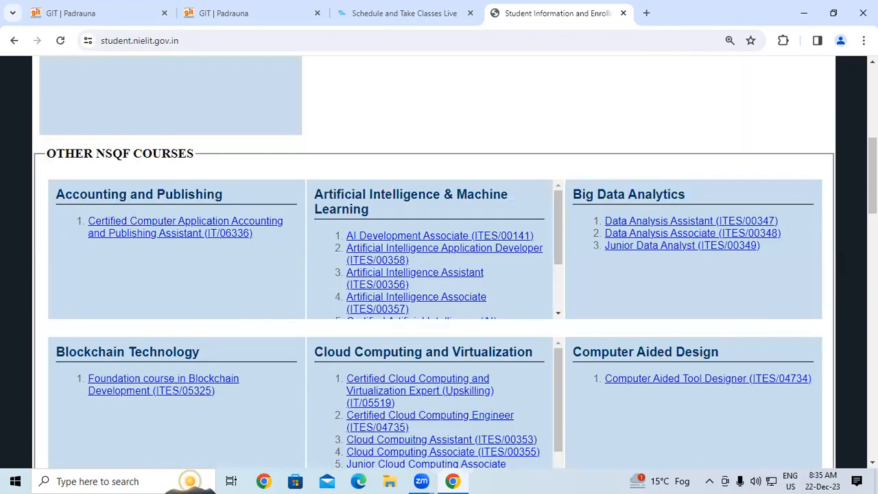
pyautogui.scroll(5, 439, 275)
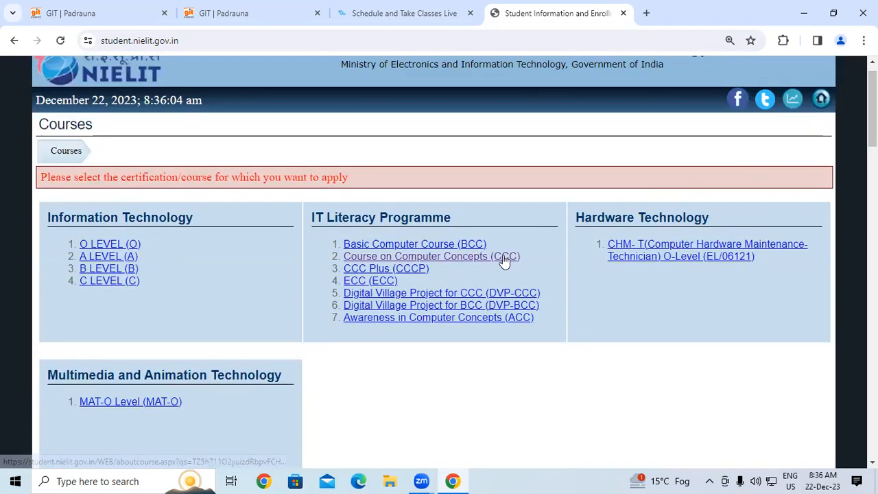
pyautogui.click(503, 256)
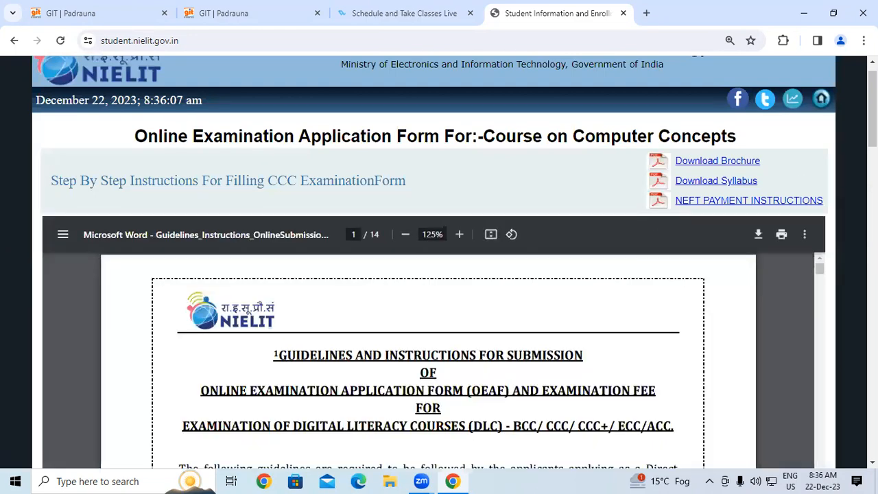
# Step: Accept the CCC declaration and proceed to the application form, reviewing it down to the photo, signature and thumb impression uploads
pyautogui.moveTo(872, 127); pyautogui.dragTo(872, 164)
pyautogui.click(54, 325)
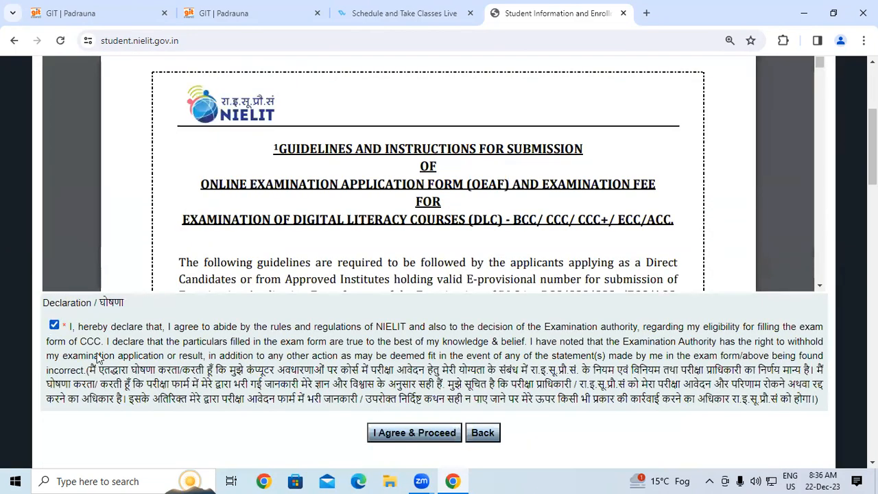
pyautogui.click(403, 435)
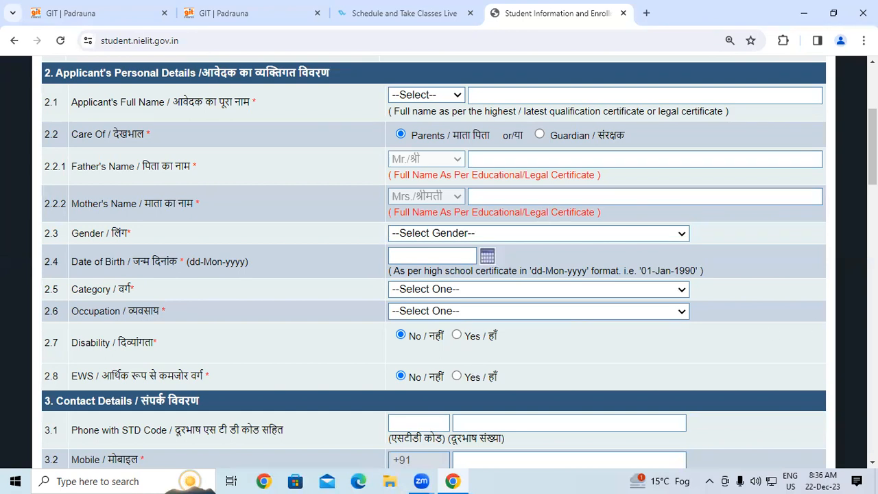
pyautogui.moveTo(873, 147); pyautogui.dragTo(872, 287)
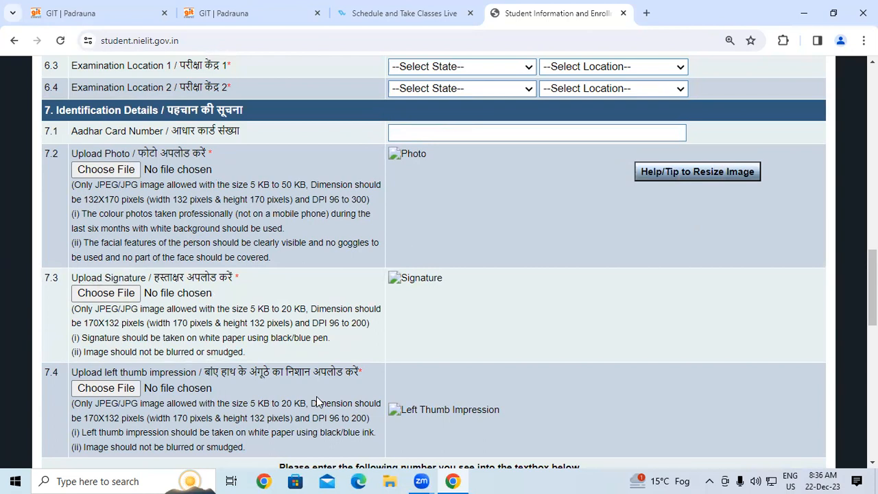
# Step: Search for "passport size photo" in a new browser tab and show the image results
pyautogui.click(433, 10)
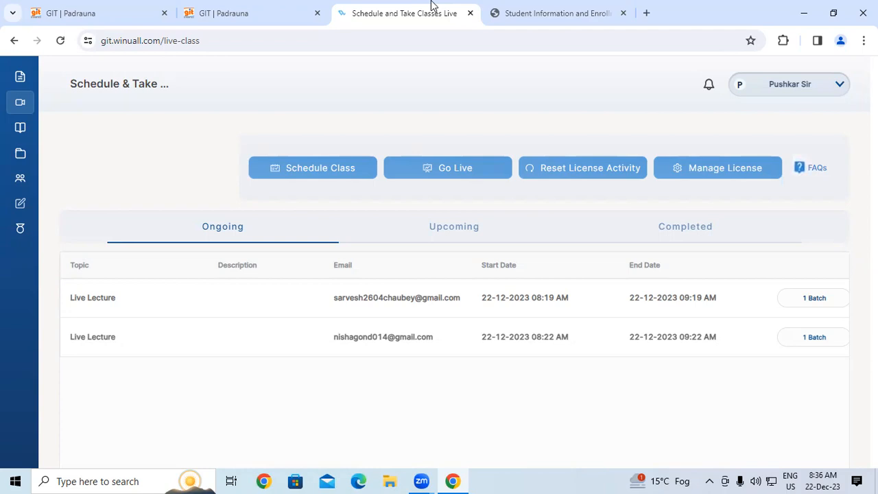
pyautogui.click(646, 17)
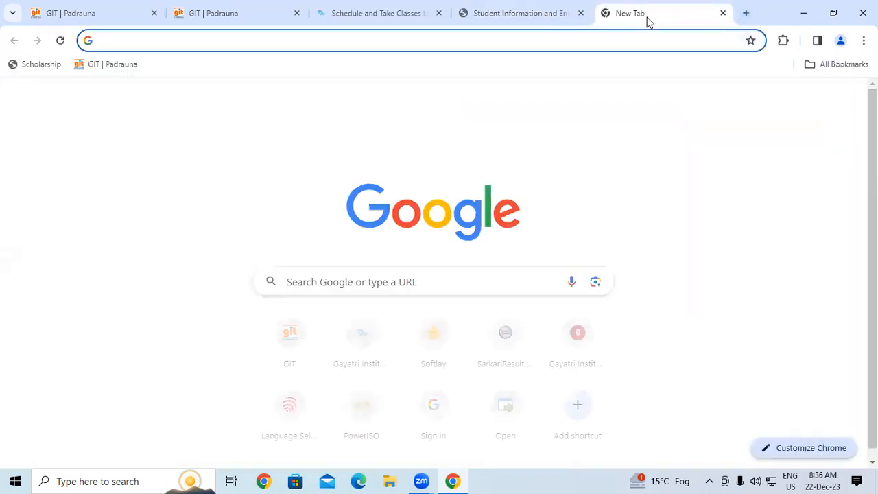
pyautogui.write('passpor')
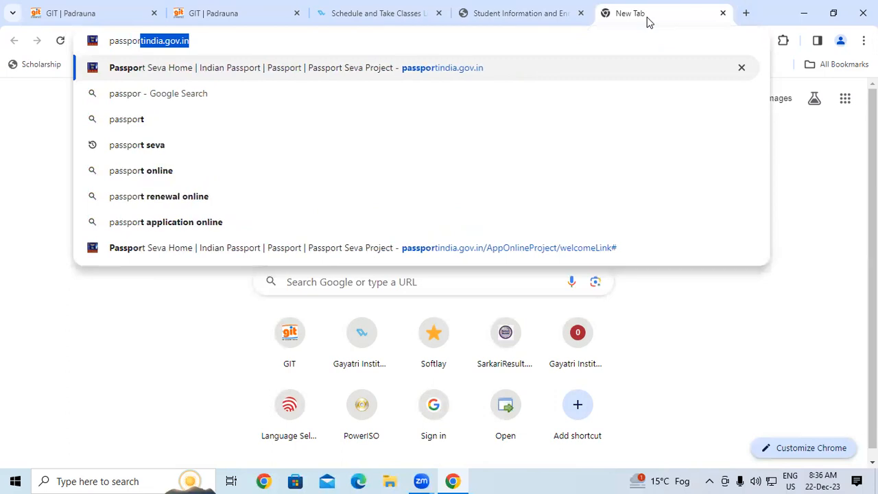
pyautogui.write('t size pho')
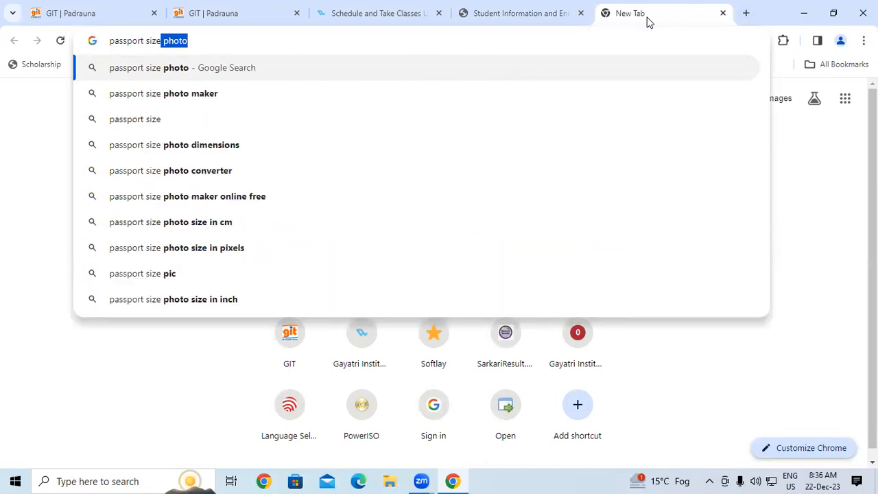
pyautogui.write('to')
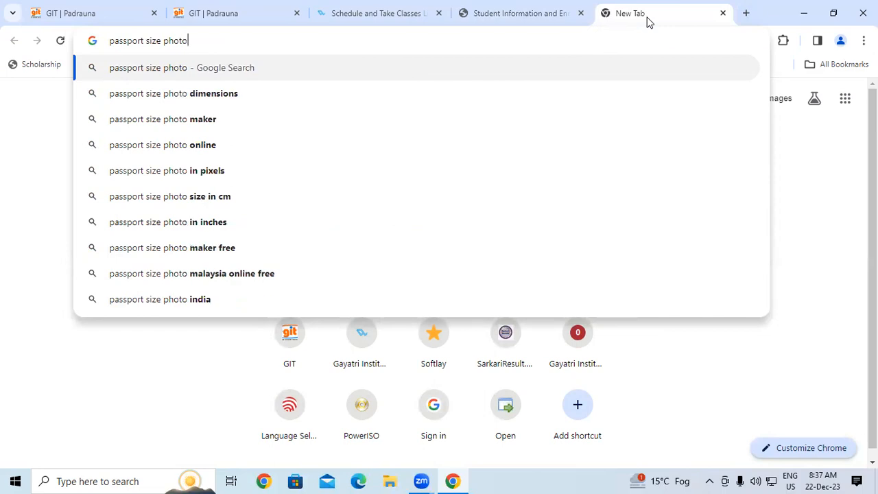
pyautogui.press('Return')
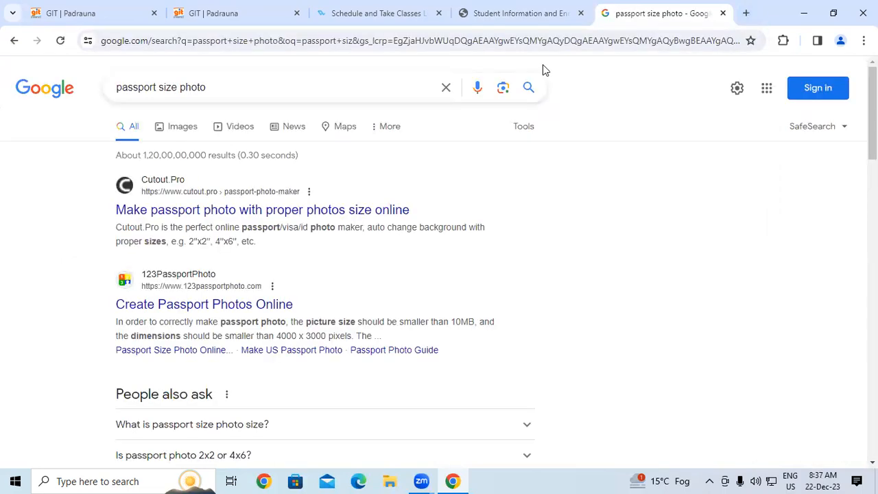
pyautogui.click(196, 129)
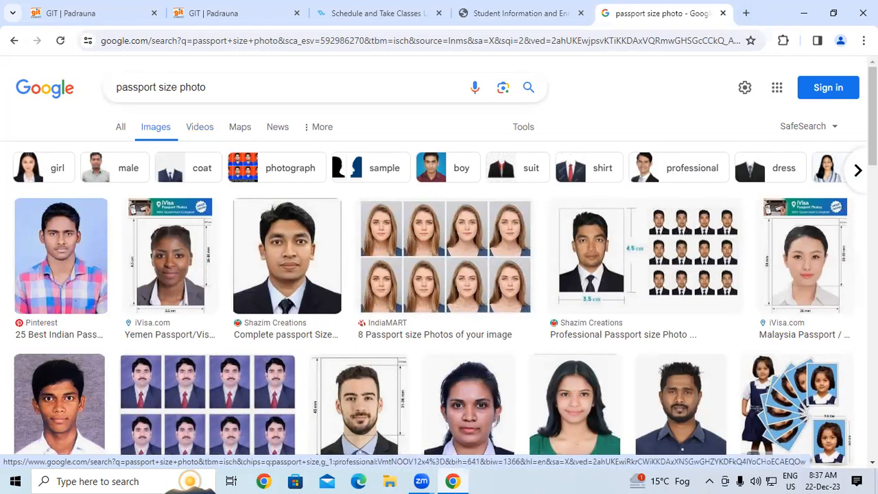
# Step: Look through the passport size photo image results for a suitable sample portrait
pyautogui.scroll(-3, 320, 158)
pyautogui.scroll(-6, 439, 274)
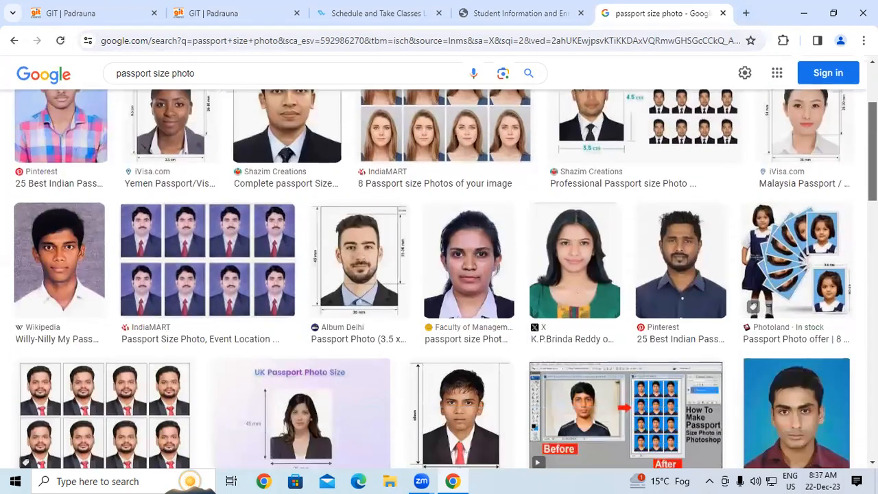
pyautogui.scroll(-6, 439, 275)
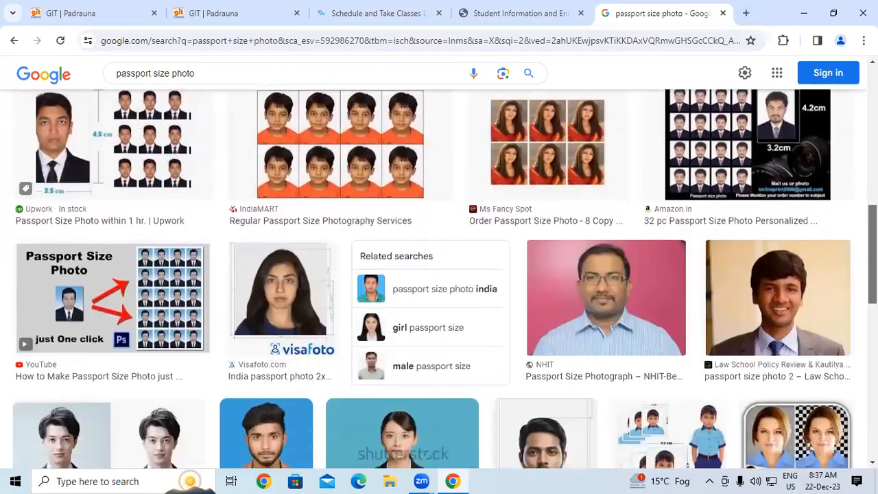
pyautogui.scroll(-6, 440, 275)
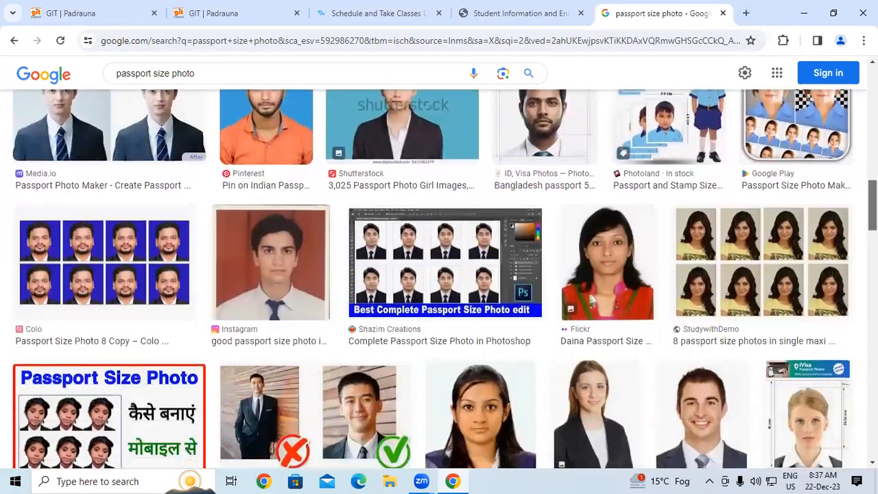
pyautogui.scroll(-3, 439, 275)
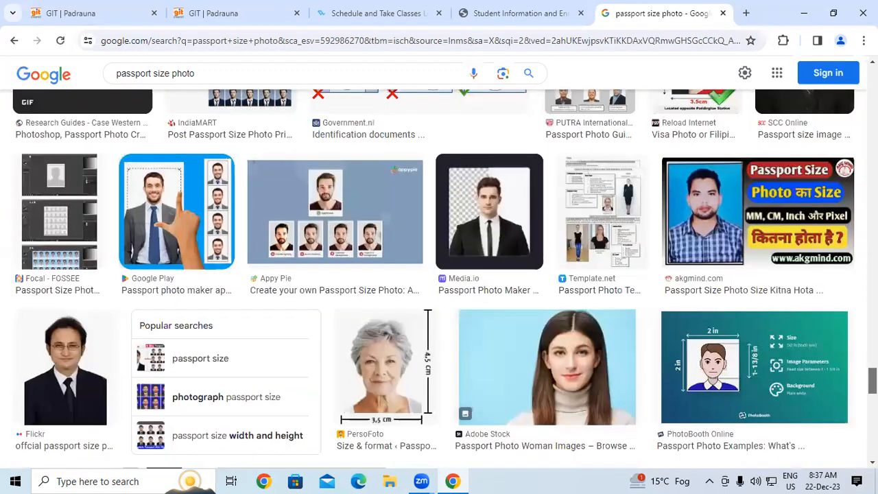
pyautogui.scroll(5, 439, 275)
pyautogui.scroll(10, 439, 295)
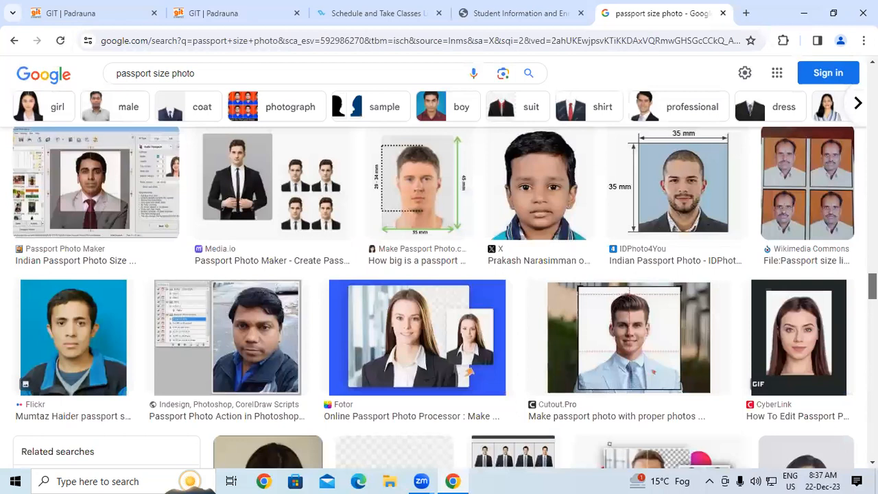
pyautogui.scroll(10, 439, 295)
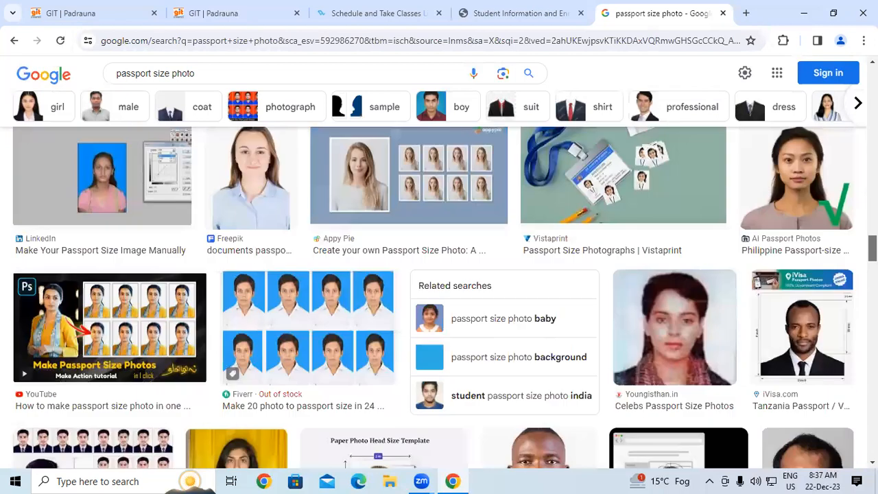
pyautogui.scroll(10, 439, 296)
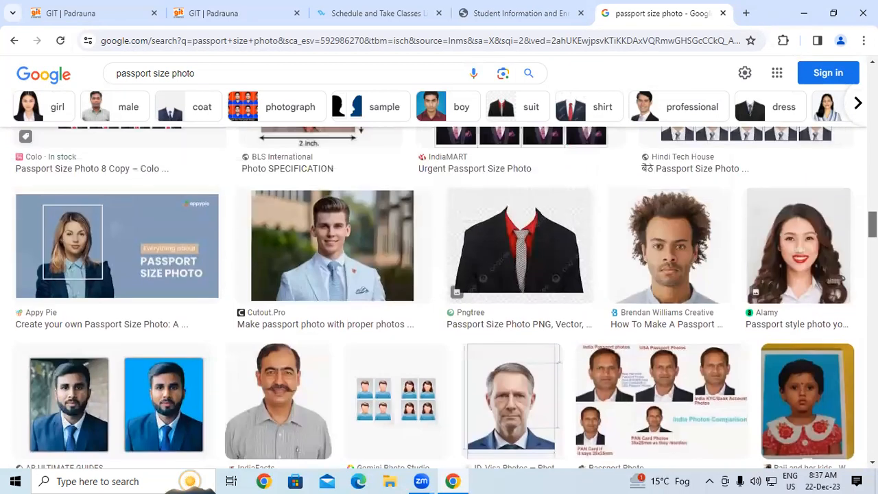
pyautogui.scroll(3, 439, 295)
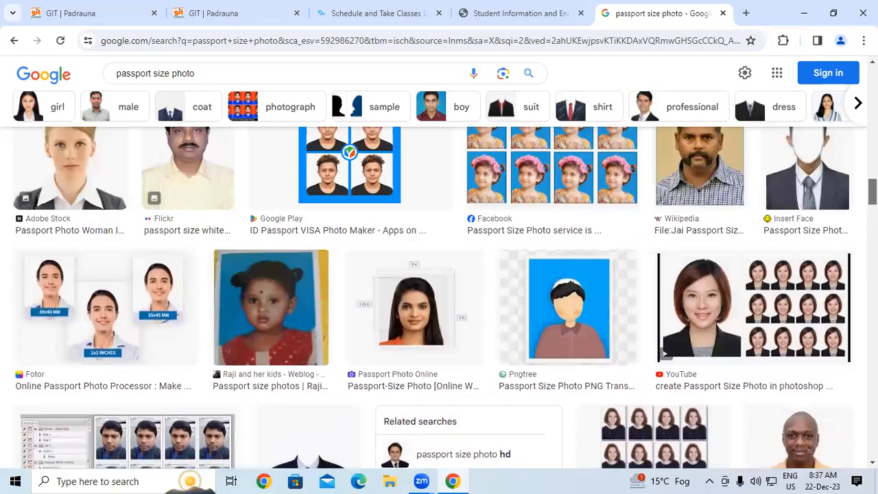
pyautogui.scroll(5, 439, 295)
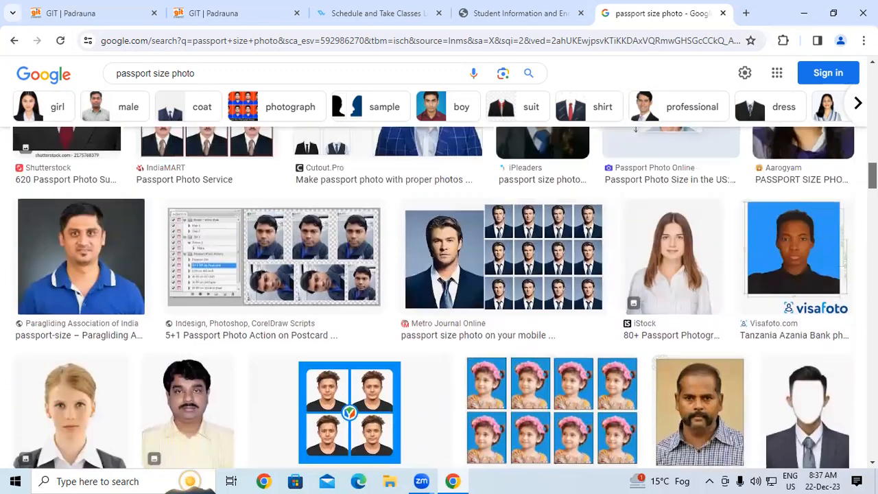
pyautogui.scroll(6, 439, 295)
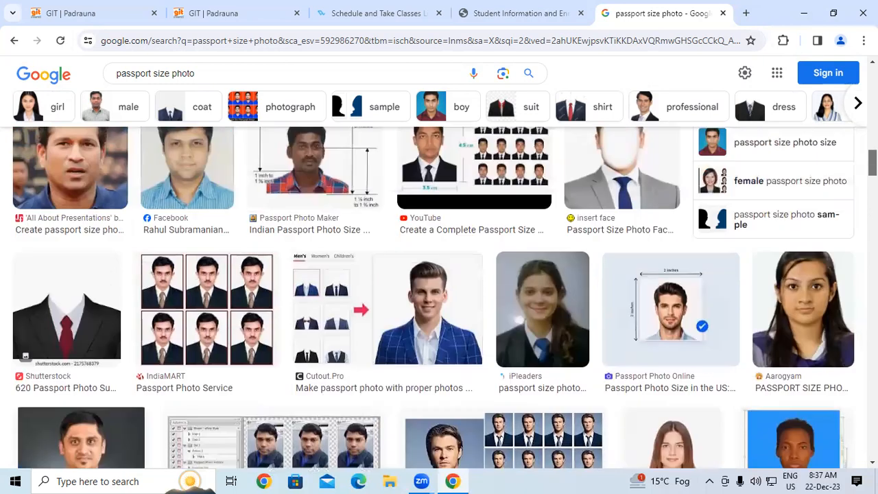
pyautogui.scroll(5, 439, 295)
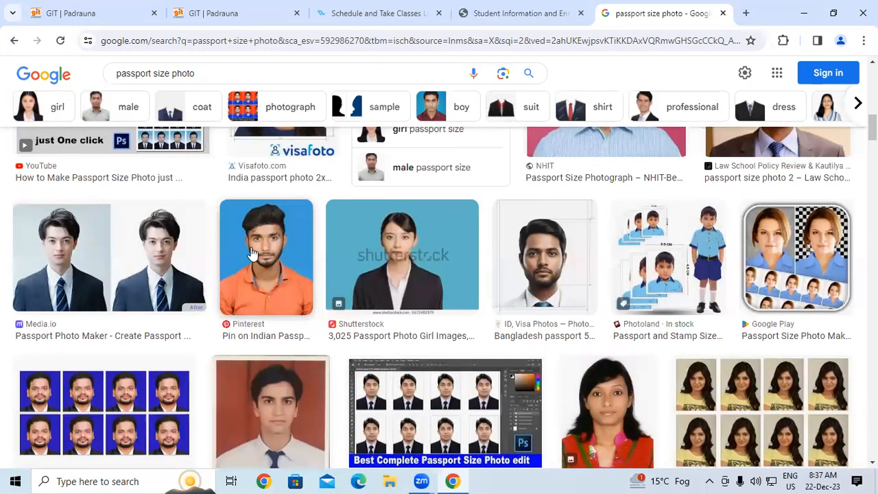
# Step: Open the Pinterest portrait with the orange shirt and blue background, and start saving the image to the Music folder
pyautogui.click(252, 254)
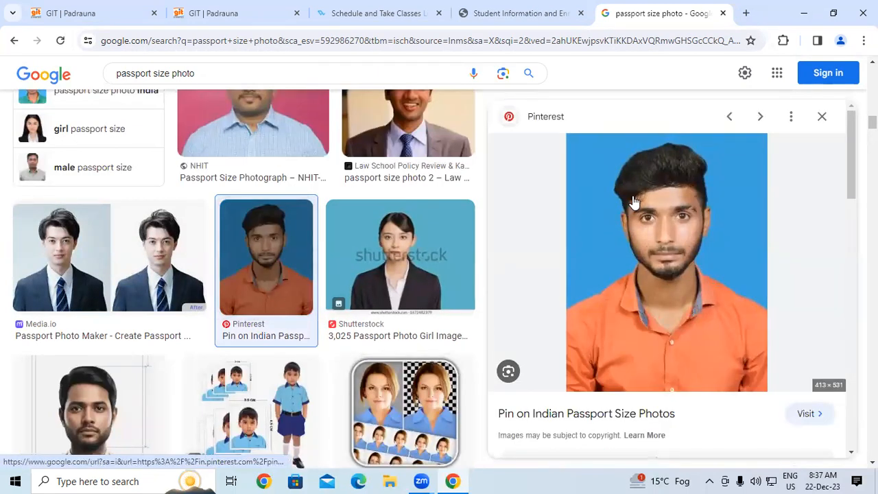
pyautogui.rightClick(633, 201)
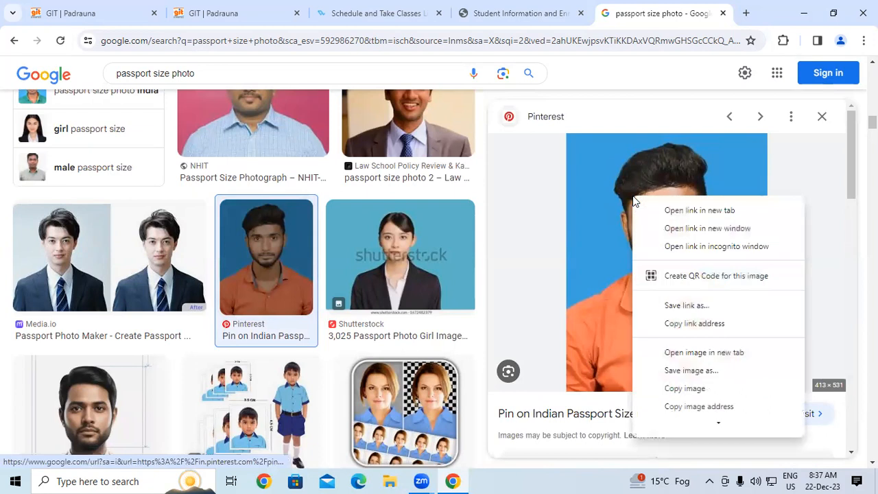
pyautogui.click(683, 372)
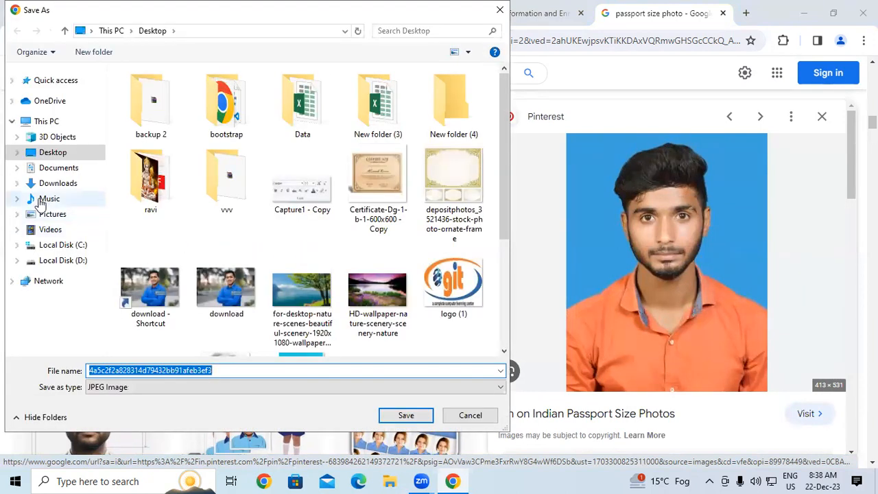
pyautogui.click(43, 199)
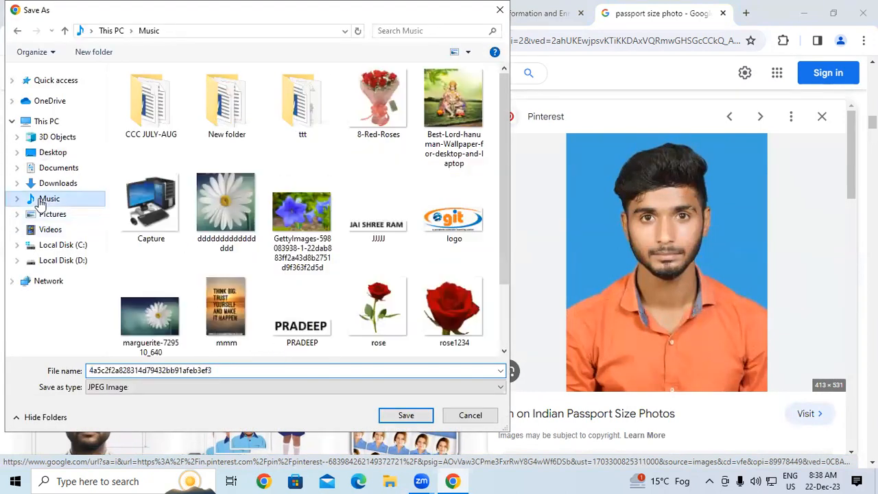
# Step: Create a folder named "ccc data" inside Music and open it as the save location
pyautogui.rightClick(364, 167)
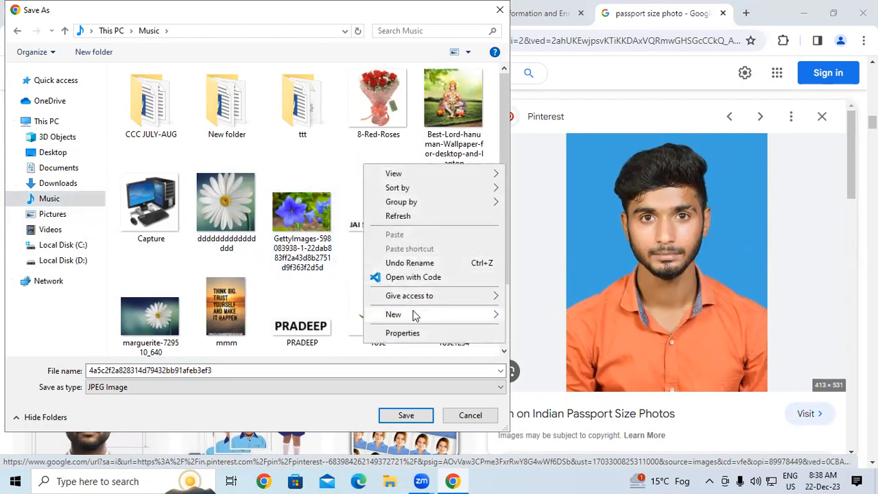
pyautogui.moveTo(413, 313)
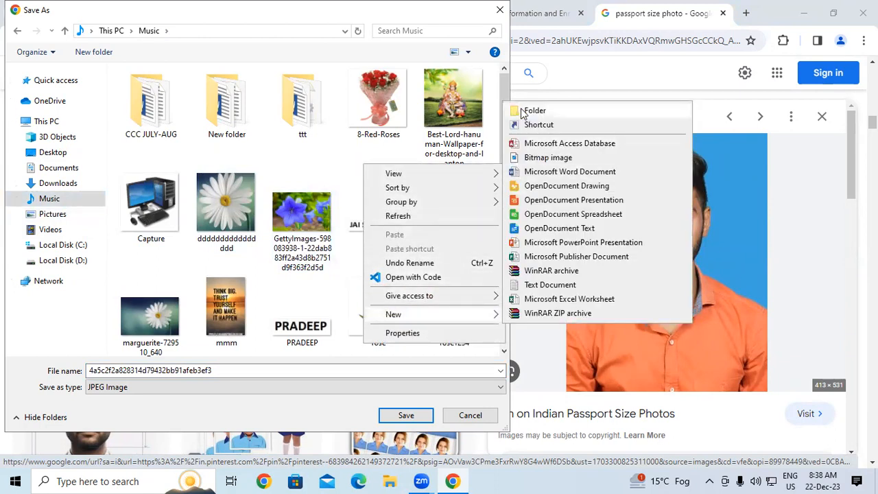
pyautogui.click(523, 110)
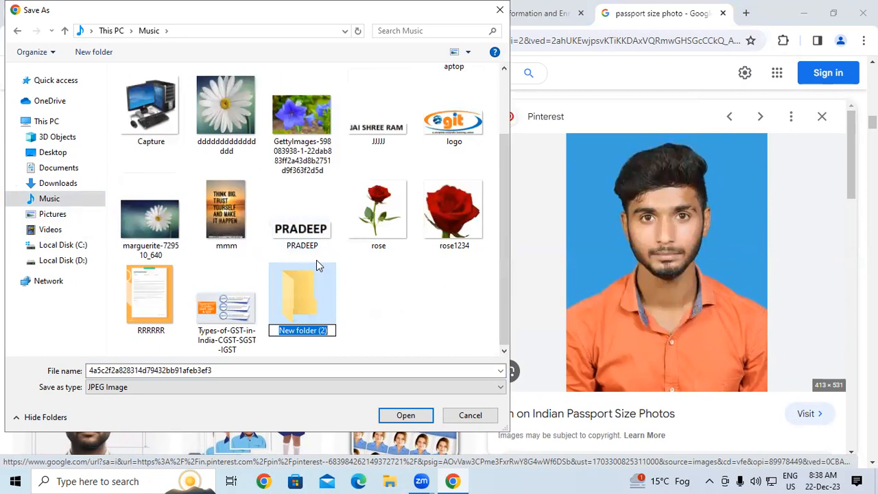
pyautogui.write('ccc data')
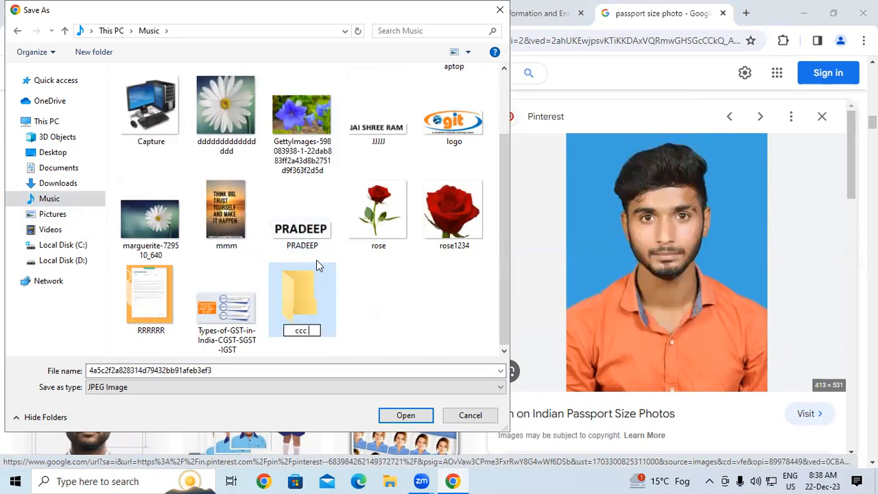
pyautogui.press('Return')
pyautogui.doubleClick(308, 307)
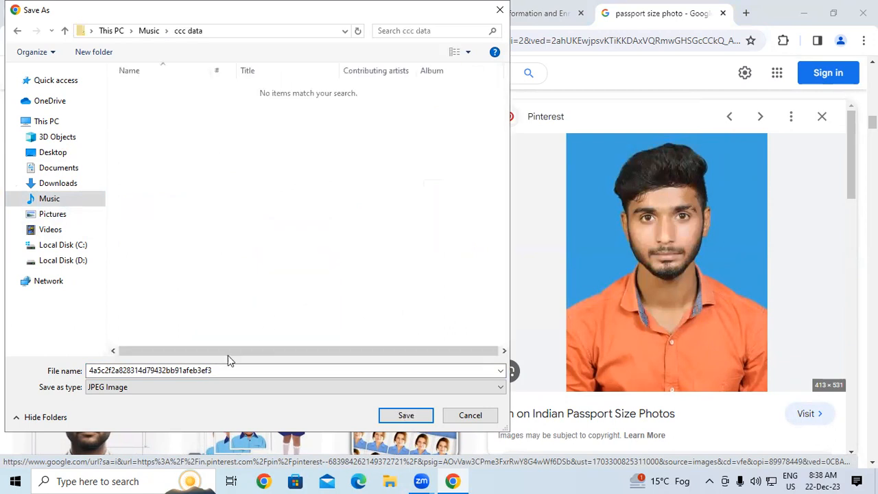
# Step: Save the portrait as a JPEG named "photo" in the "ccc data" folder
pyautogui.doubleClick(227, 371)
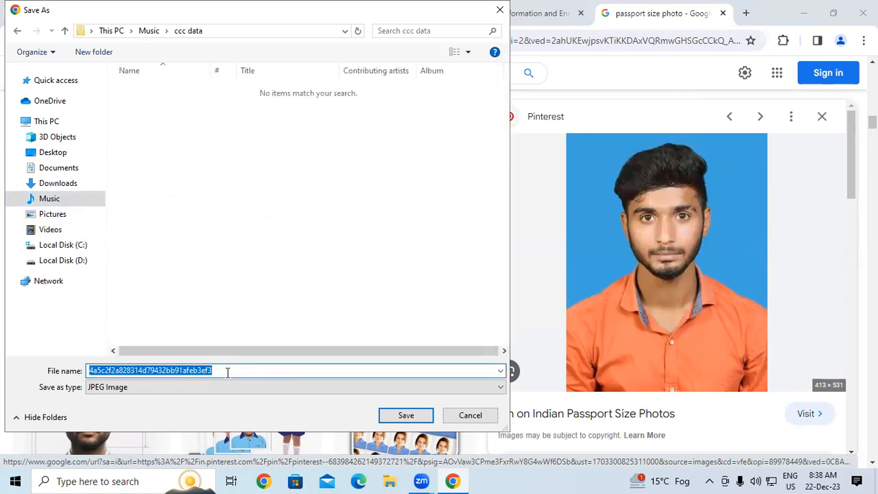
pyautogui.write('photo')
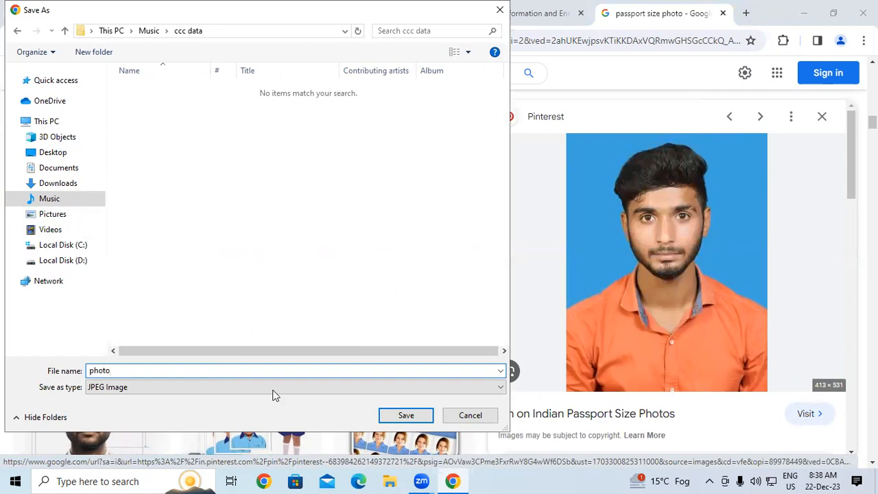
pyautogui.click(406, 415)
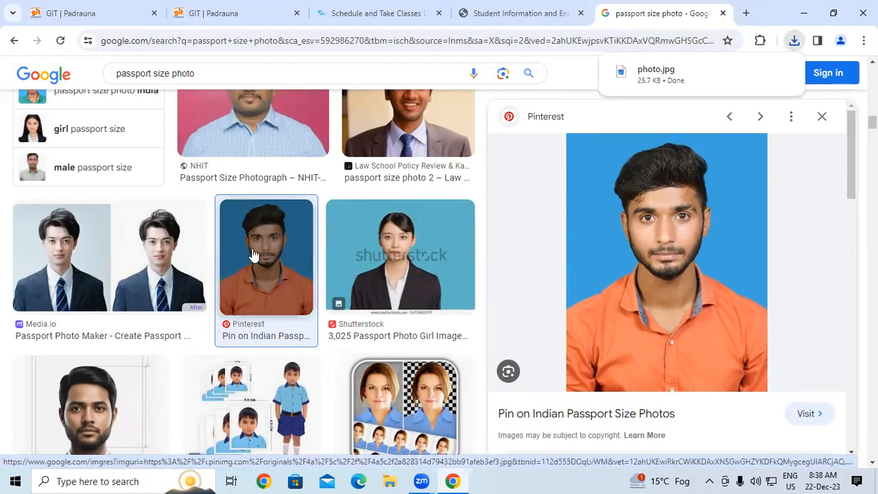
# Step: Replace the image search query with "thumb imppression" and run the search
pyautogui.moveTo(218, 74); pyautogui.dragTo(75, 77)
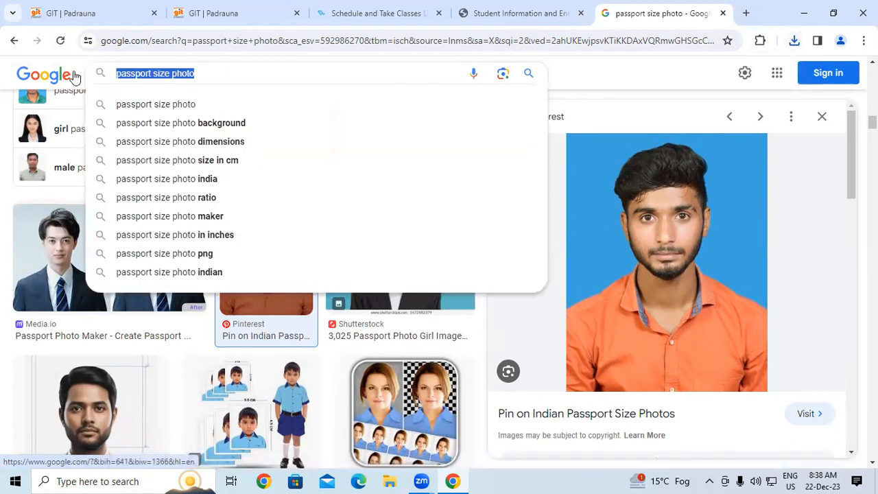
pyautogui.write('thumb i')
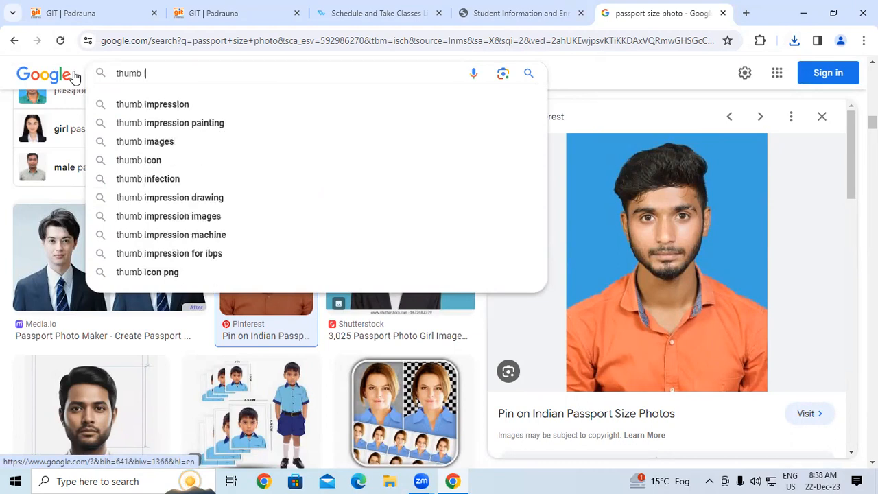
pyautogui.write('mppression')
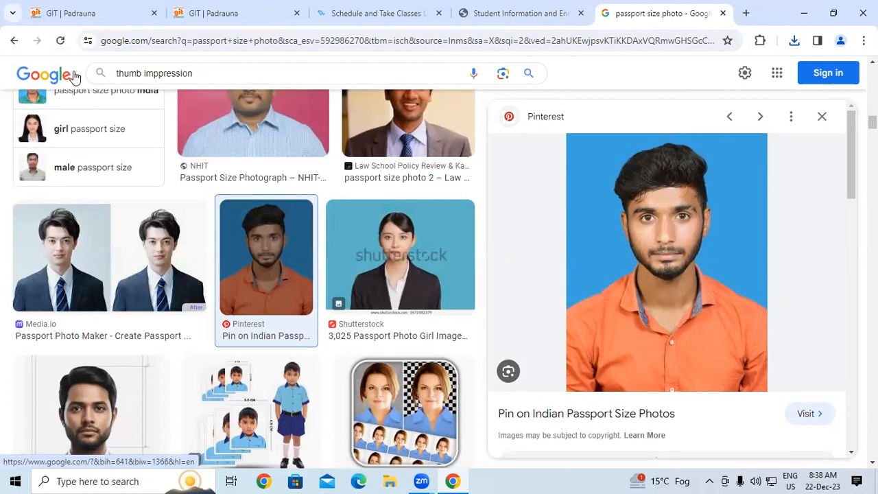
pyautogui.press('Return')
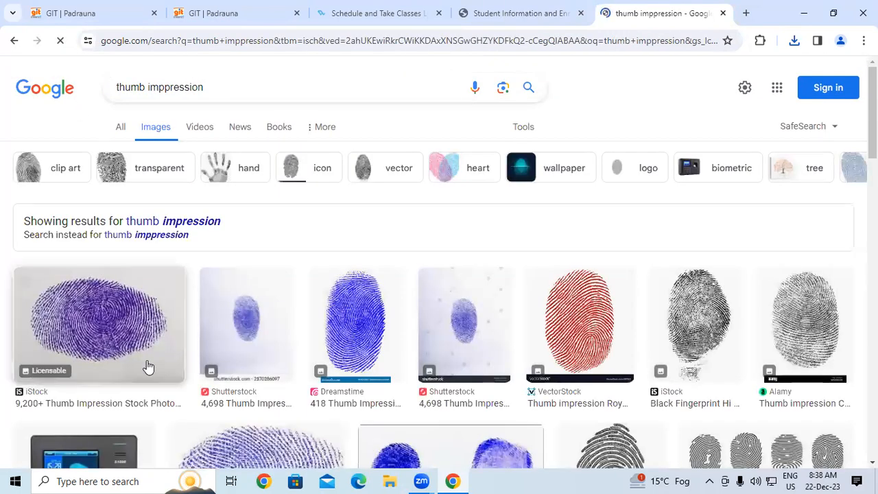
# Step: Open the purple iStock thumbprint image and save it as "thumb" in the "ccc data" folder inside Music
pyautogui.click(130, 343)
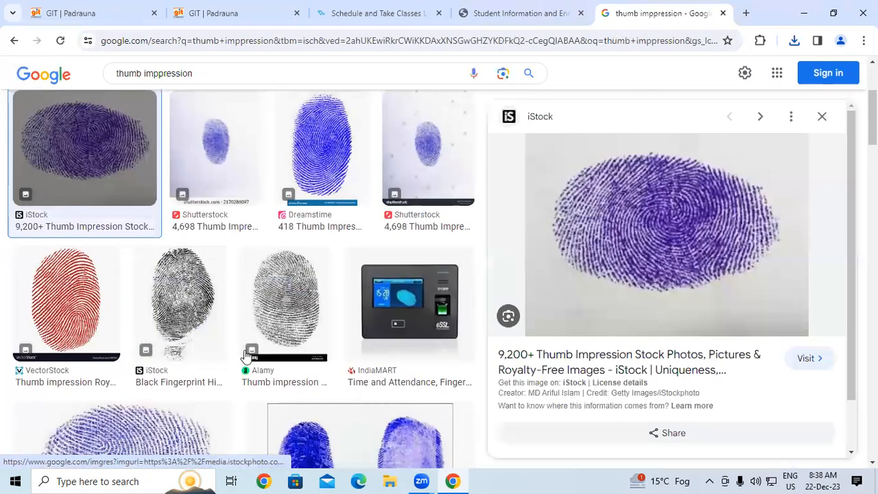
pyautogui.rightClick(629, 253)
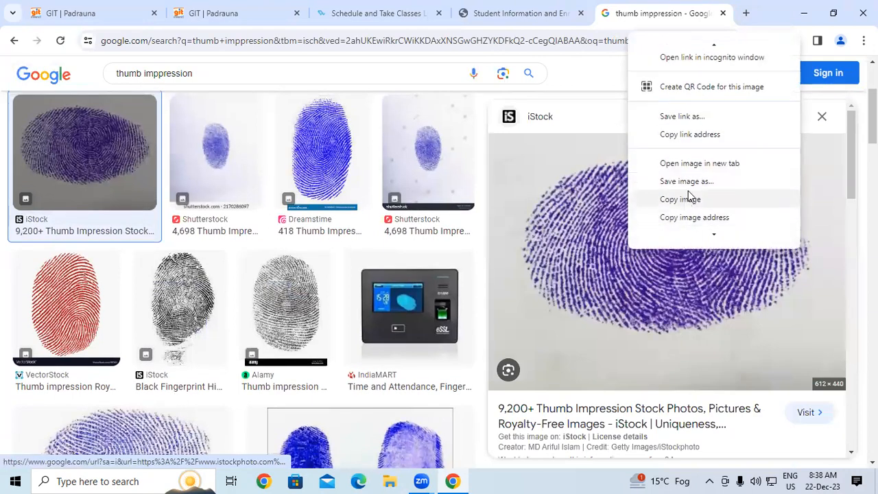
pyautogui.click(688, 182)
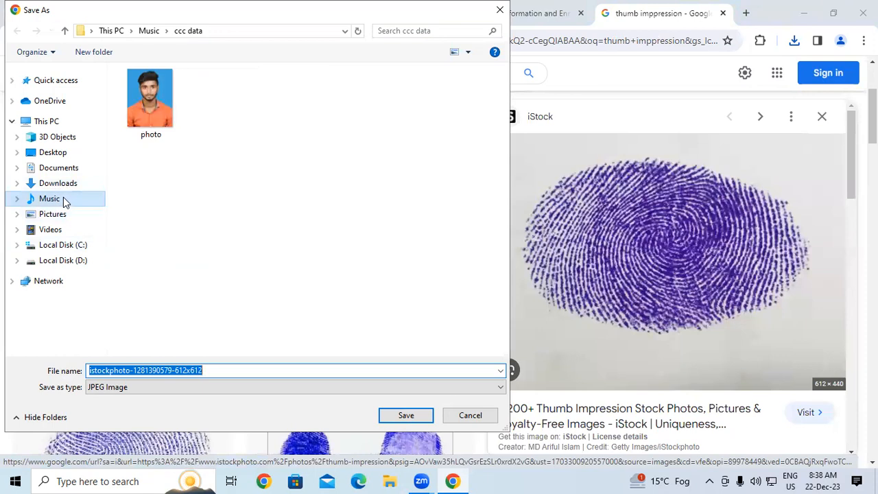
pyautogui.click(64, 197)
pyautogui.doubleClick(144, 117)
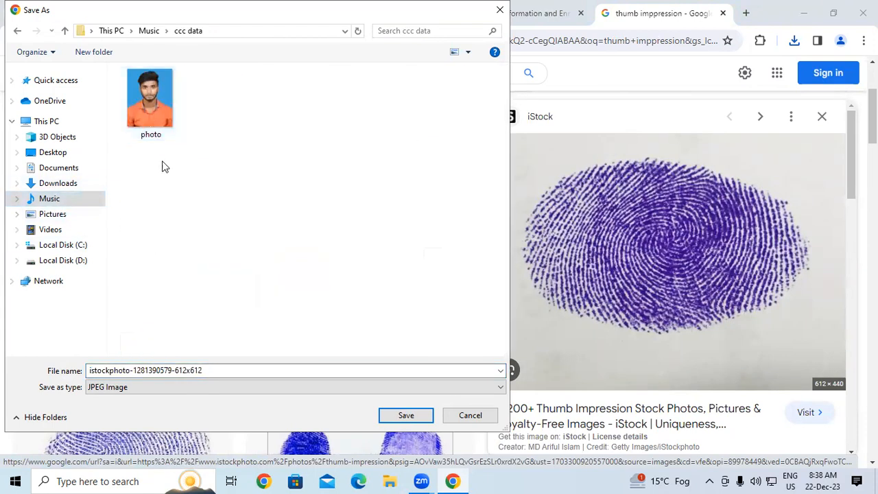
pyautogui.doubleClick(227, 370)
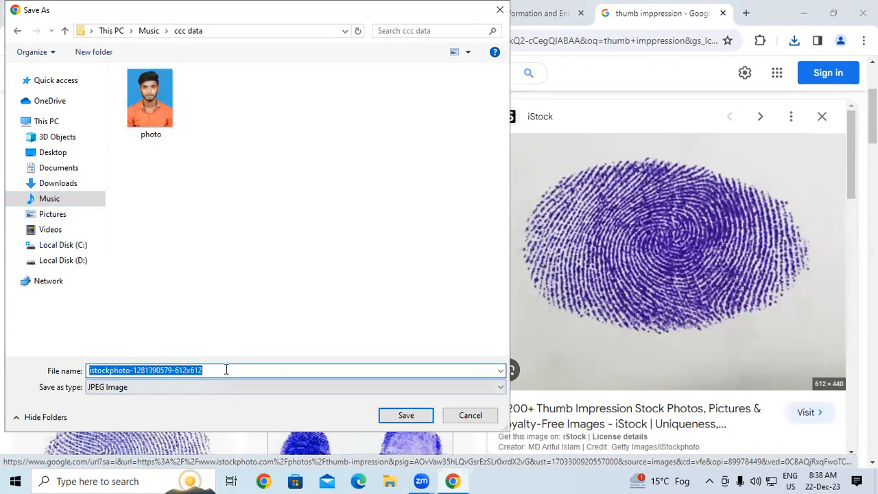
pyautogui.write('thumb')
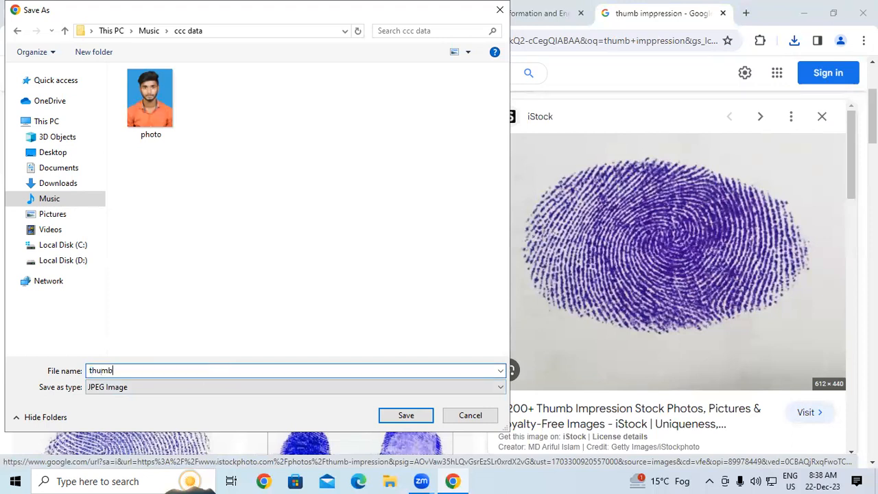
pyautogui.click(404, 416)
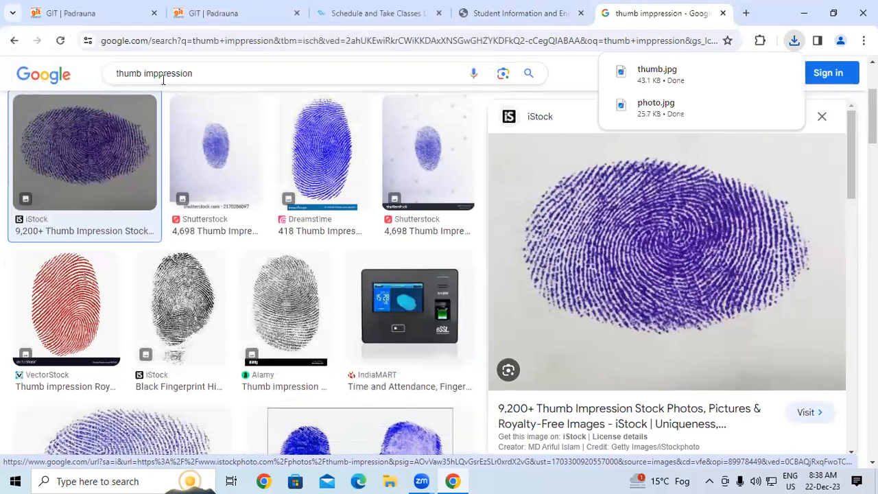
# Step: Replace the image search query with "signature" and run the search
pyautogui.click(207, 71)
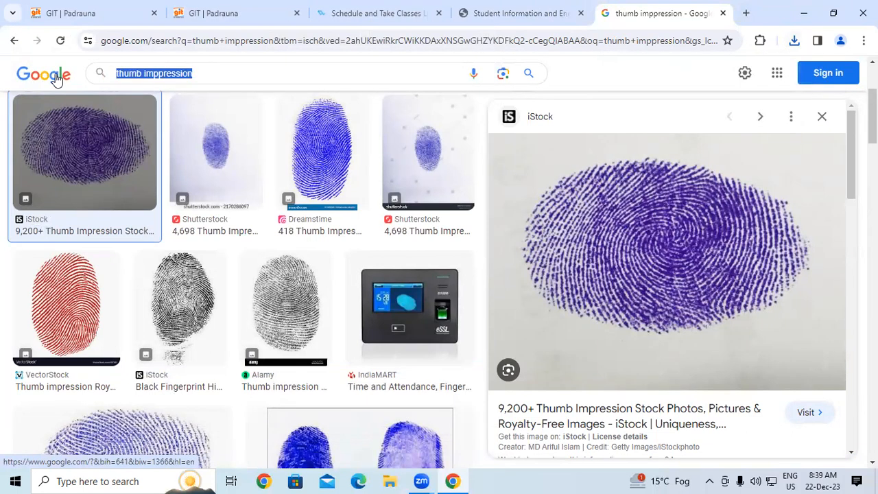
pyautogui.write('signa')
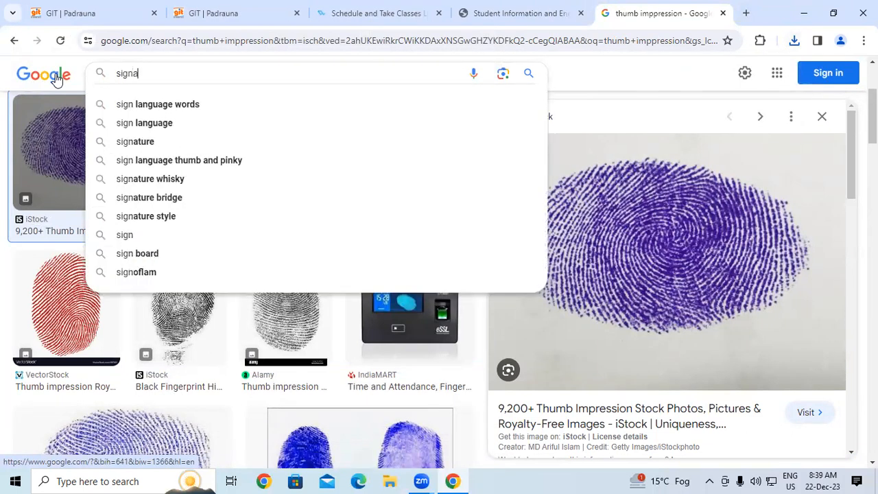
pyautogui.write('ture')
pyautogui.press('Return')
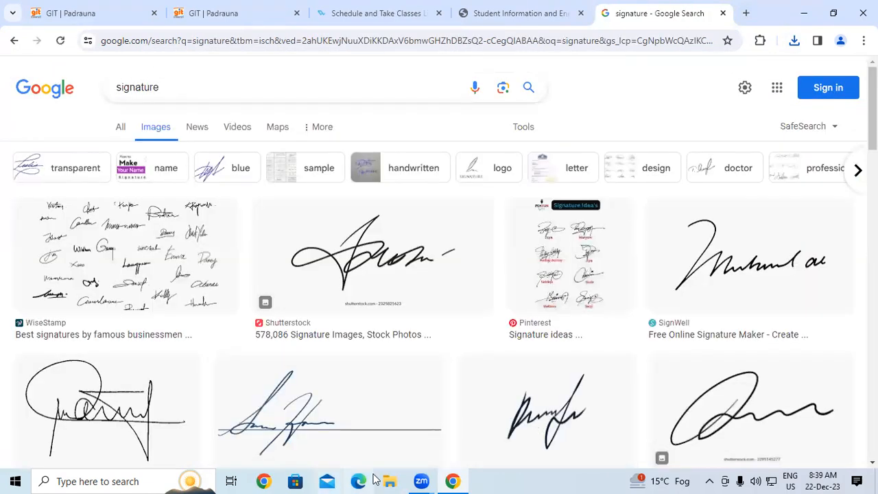
pyautogui.click(789, 414)
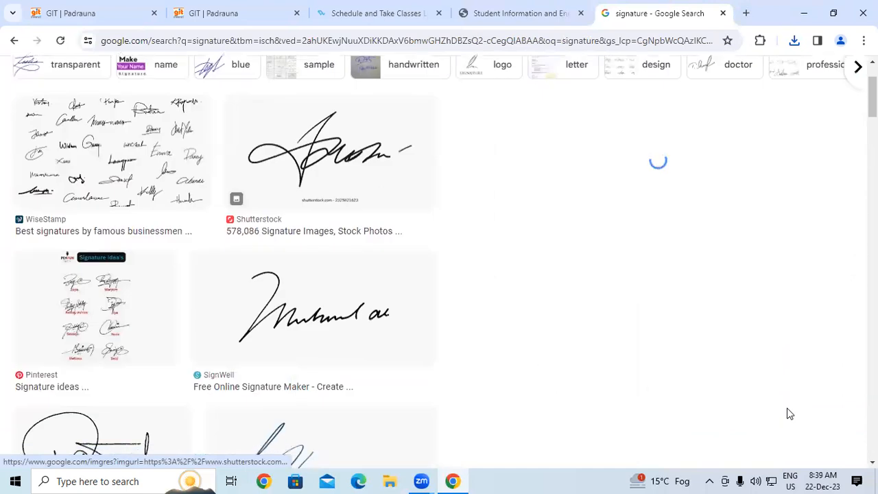
pyautogui.rightClick(594, 200)
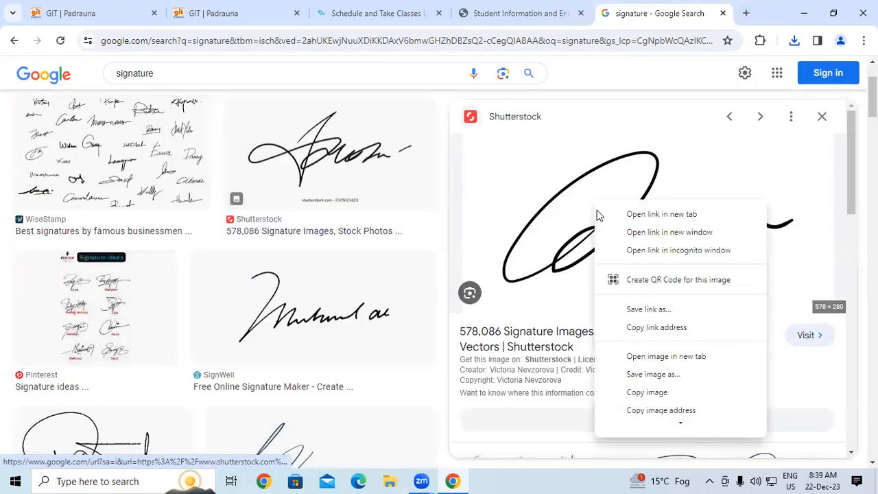
pyautogui.click(666, 374)
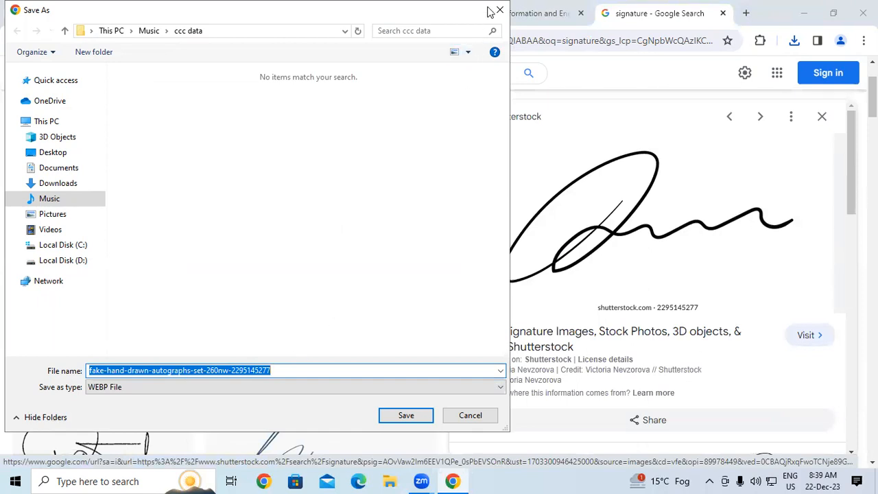
pyautogui.click(500, 10)
# Step: Look through the signature image results for a suitable sample, previewing the SignWell and Lexagle signatures
pyautogui.scroll(-1, 182, 378)
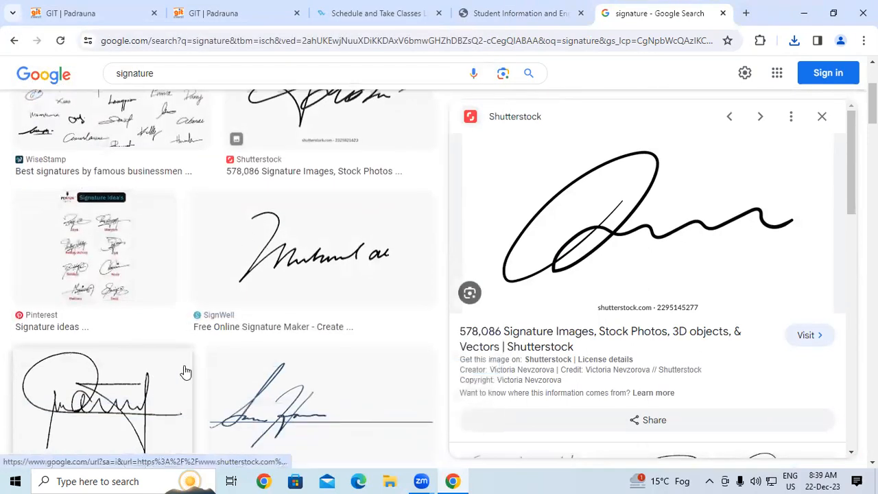
pyautogui.click(227, 243)
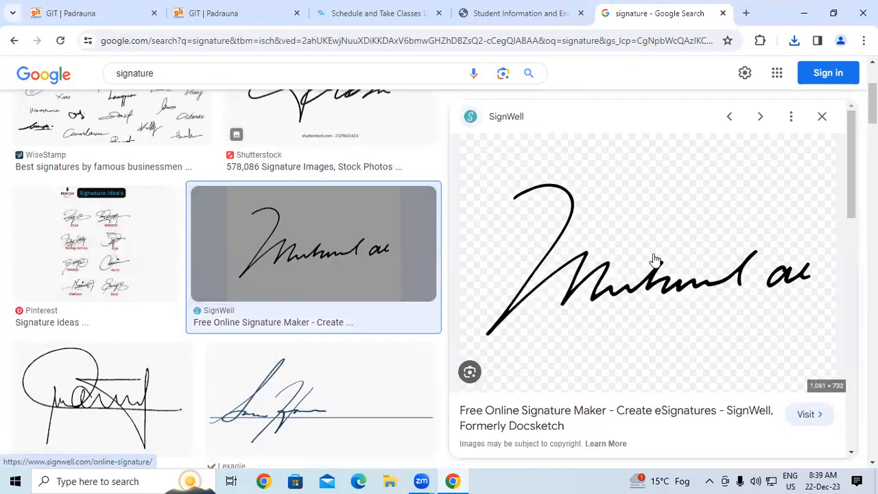
pyautogui.moveTo(850, 178); pyautogui.dragTo(851, 216)
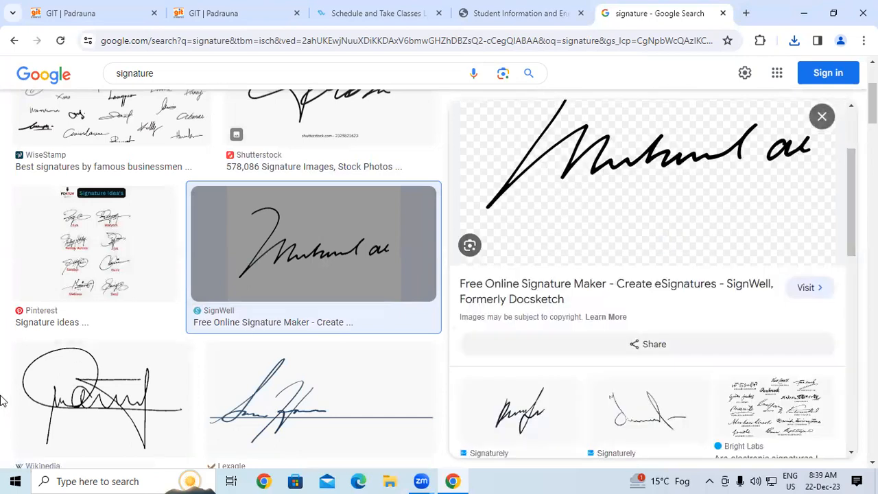
pyautogui.click(359, 378)
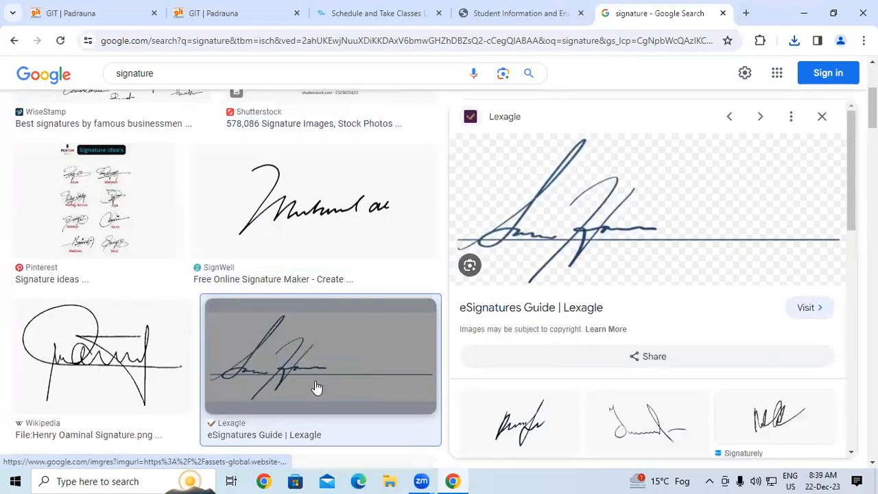
pyautogui.moveTo(853, 209); pyautogui.dragTo(846, 429)
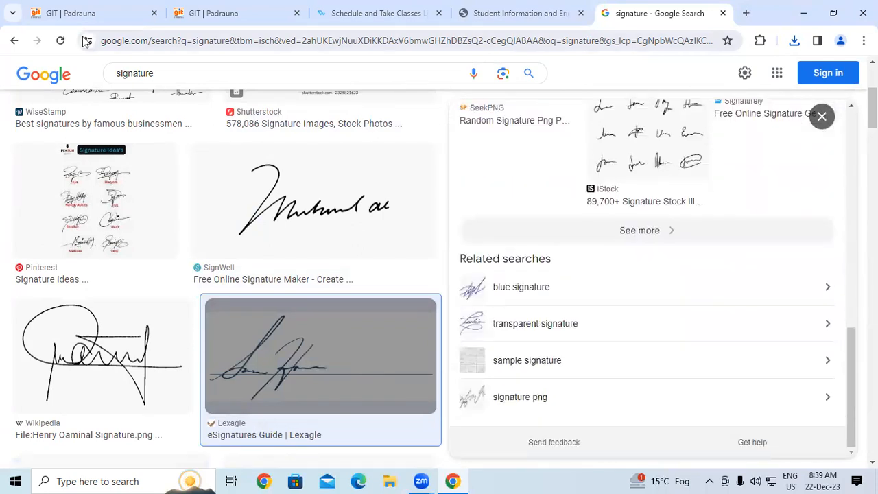
pyautogui.click(822, 117)
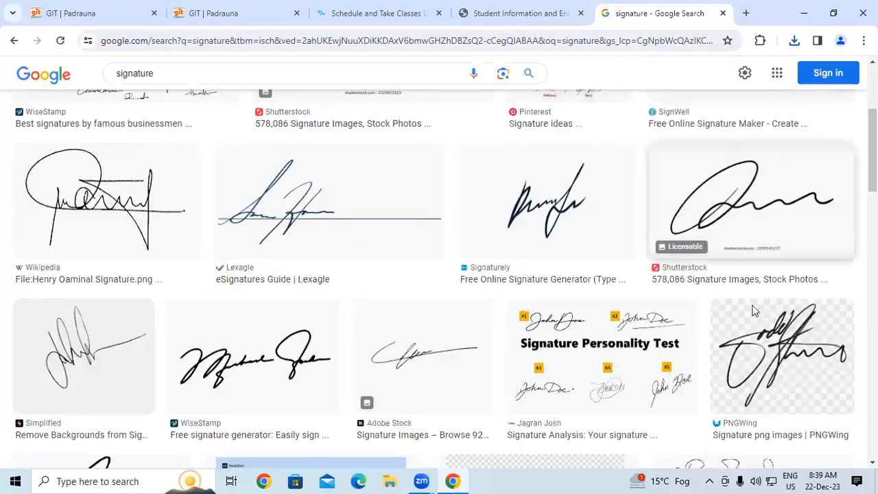
pyautogui.scroll(-6, 439, 275)
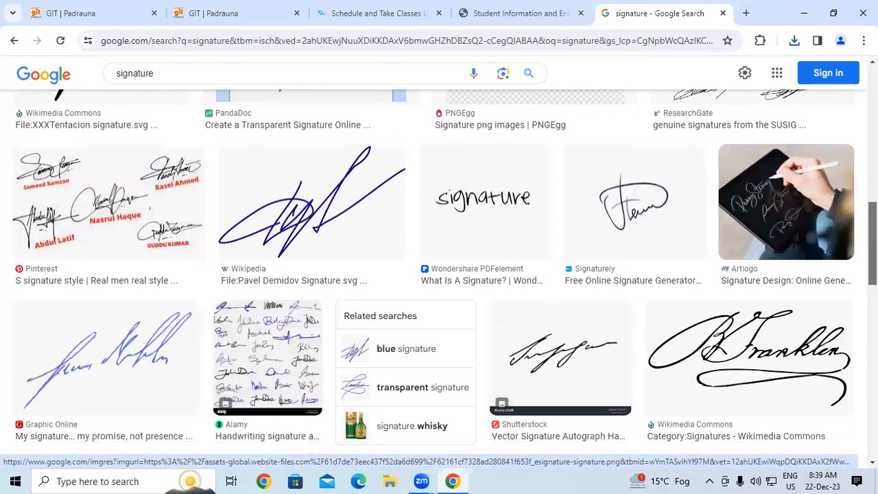
pyautogui.scroll(-3, 439, 274)
pyautogui.scroll(-1, 562, 343)
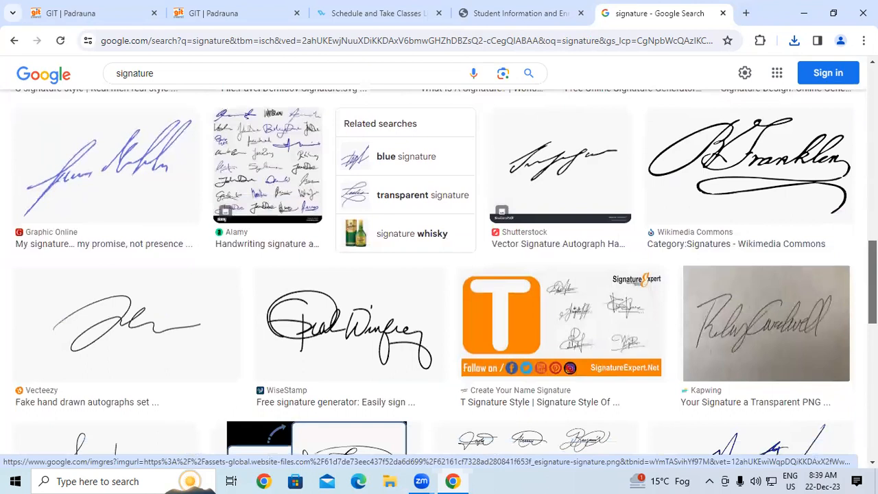
pyautogui.scroll(-9, 439, 274)
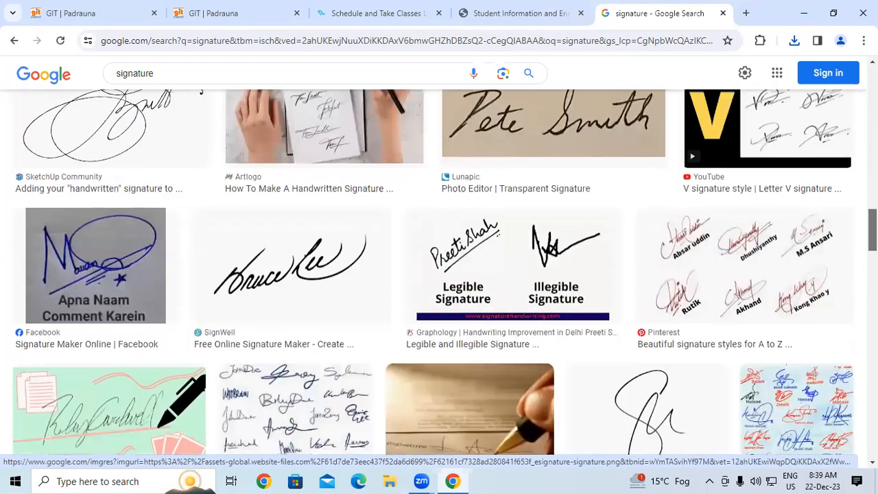
pyautogui.click(288, 262)
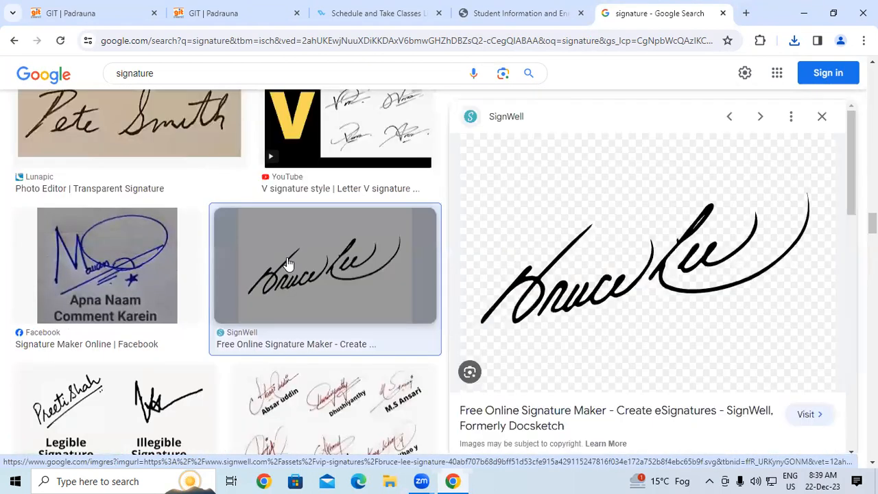
pyautogui.rightClick(619, 237)
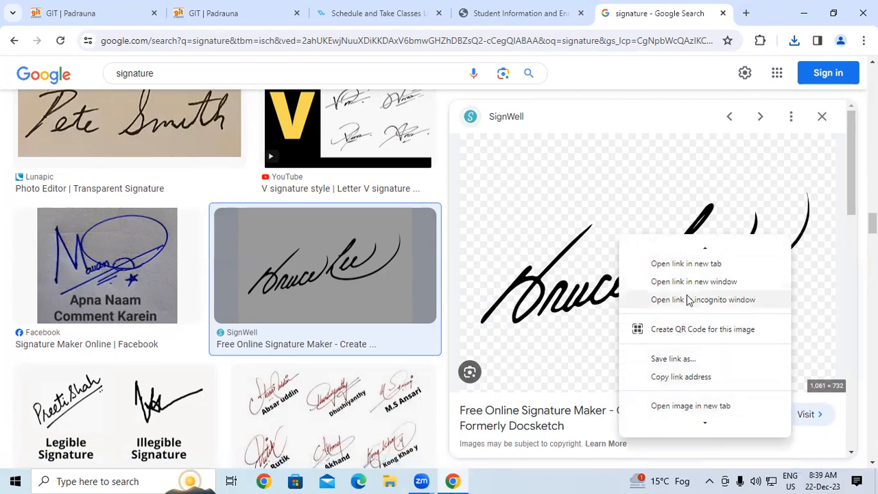
pyautogui.click(817, 241)
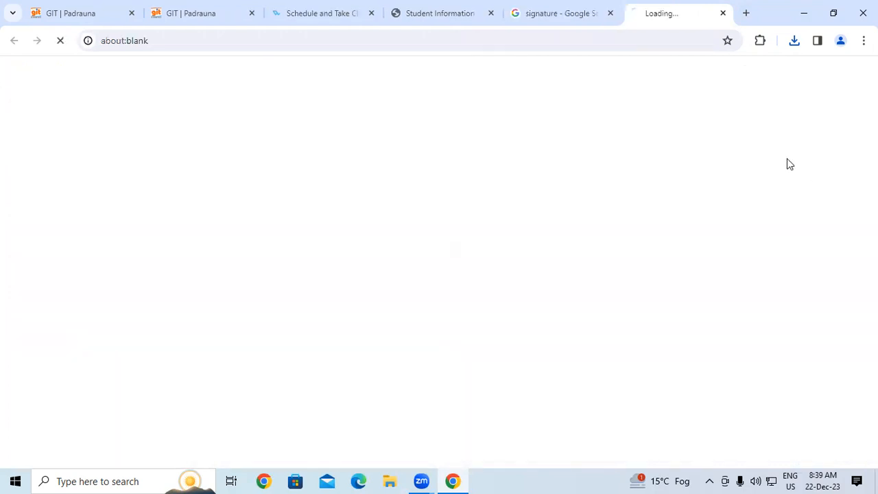
pyautogui.click(723, 13)
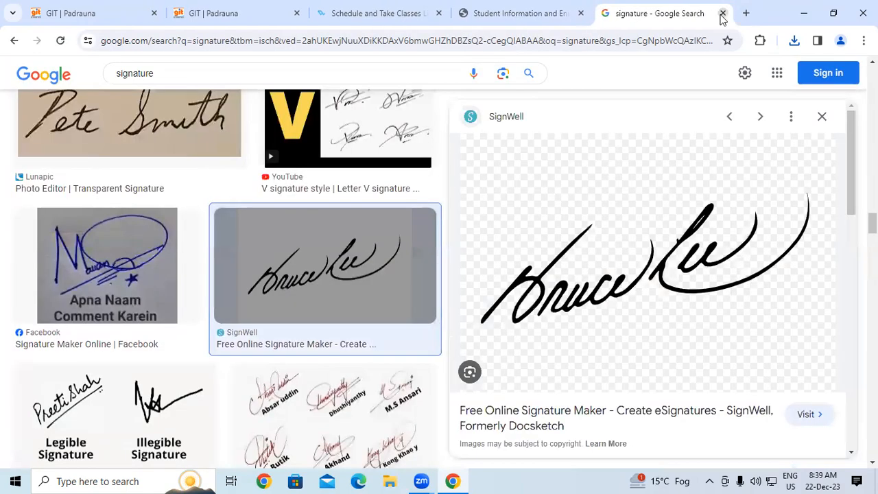
pyautogui.click(821, 116)
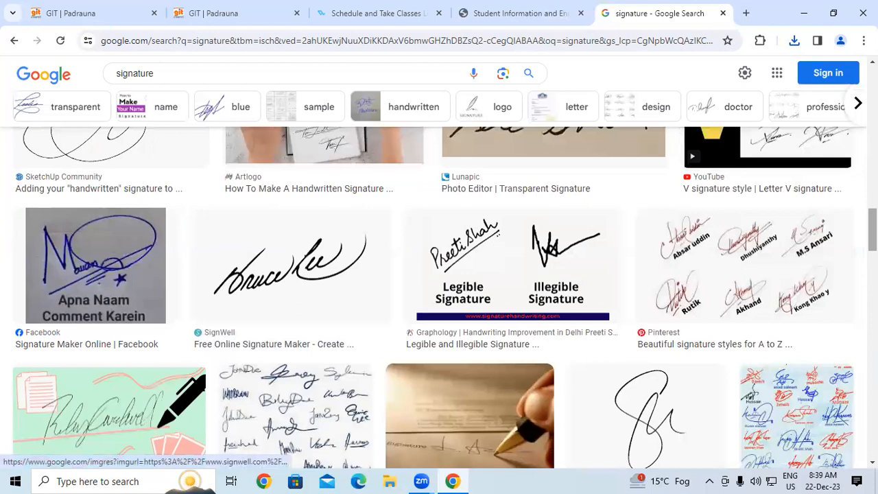
# Step: Browse further signature image results for a suitable sample, previewing the WiseStamp, Taylor Swift, PNG All and Gisele Bündchen signatures
pyautogui.scroll(-2, 295, 289)
pyautogui.click(618, 293)
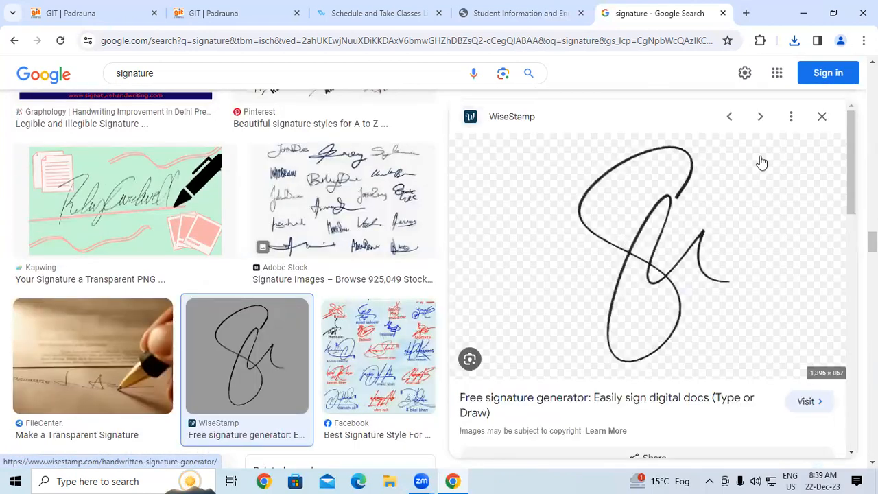
pyautogui.click(288, 382)
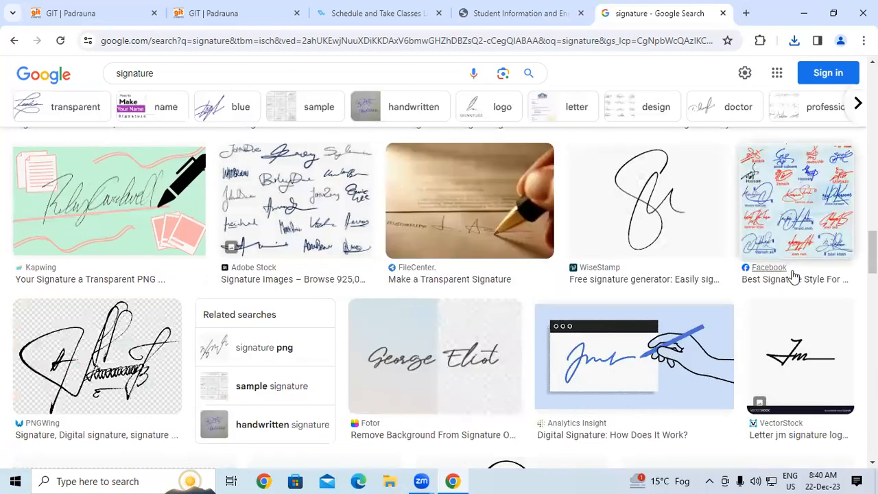
pyautogui.scroll(-3, 288, 382)
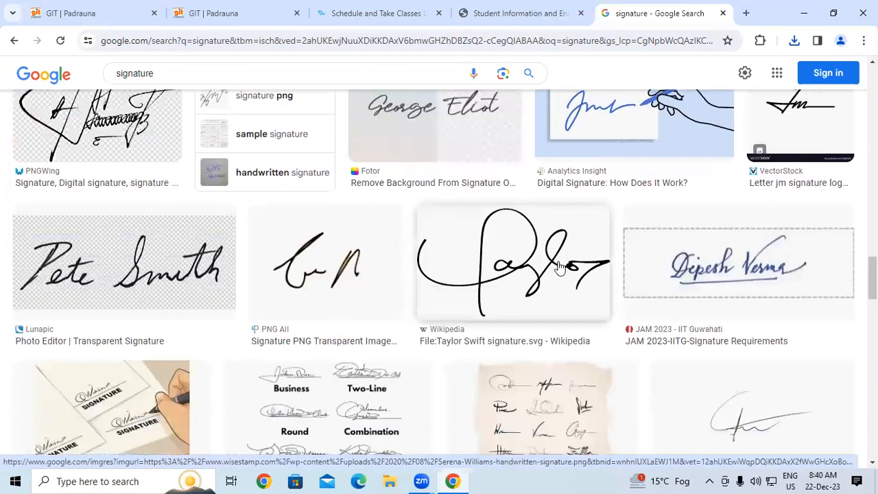
pyautogui.click(561, 267)
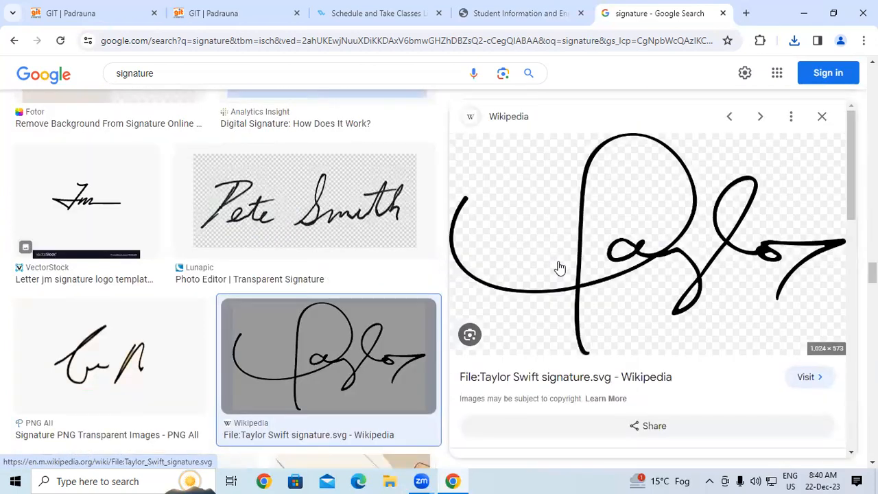
pyautogui.click(89, 357)
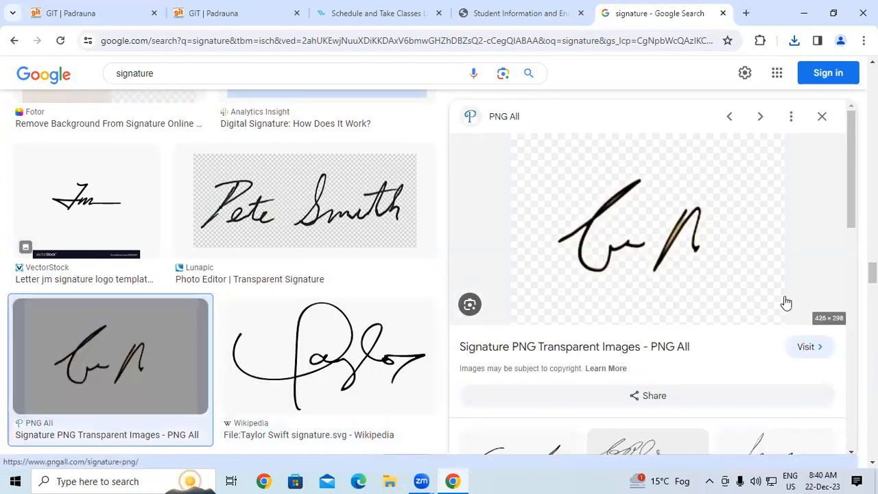
pyautogui.scroll(-4, 525, 324)
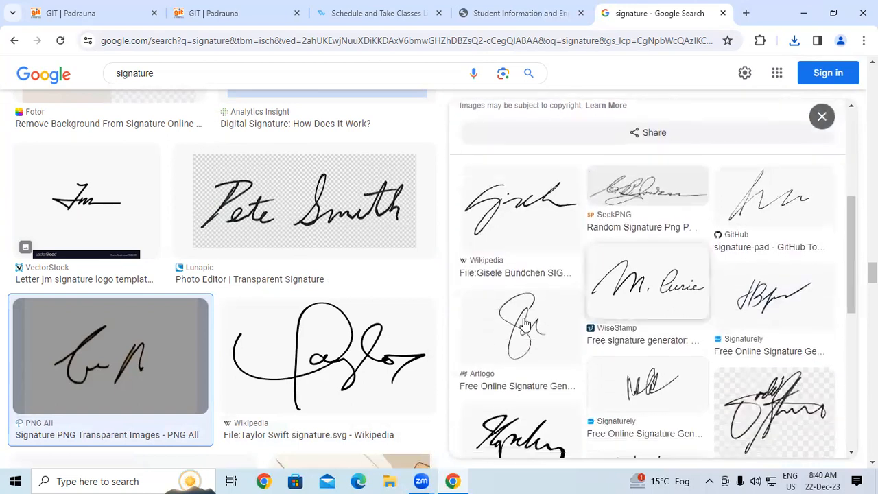
pyautogui.click(511, 244)
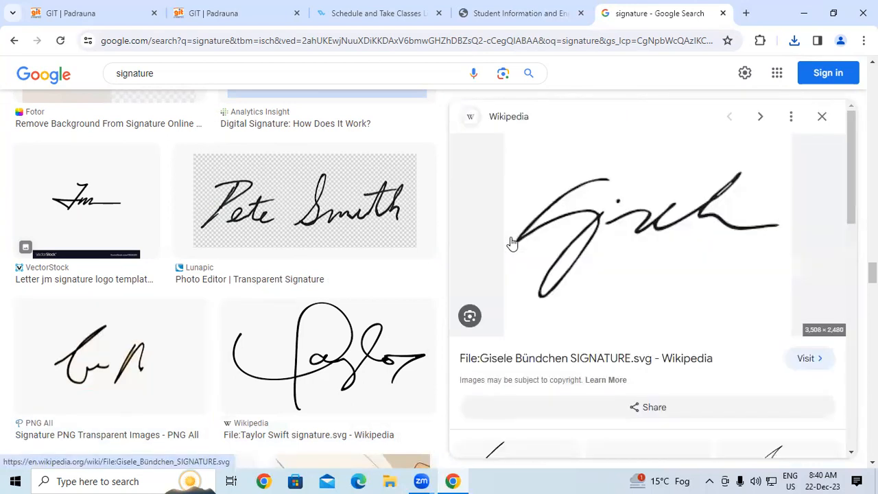
pyautogui.moveTo(853, 202); pyautogui.dragTo(856, 302)
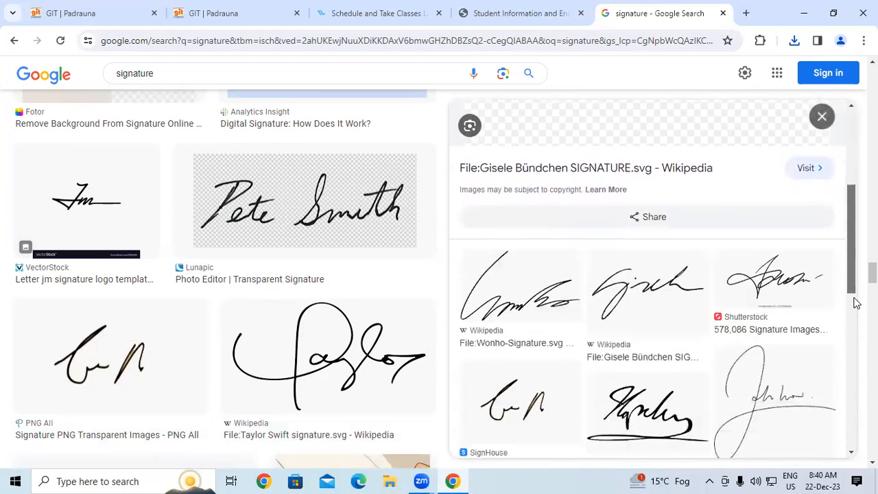
pyautogui.scroll(-1, 819, 290)
# Step: Save the Wikipédia Éric Zemmour signature image as "signature" in Music's "ccc data" folder, and return to the NIELIT application form
pyautogui.click(819, 289)
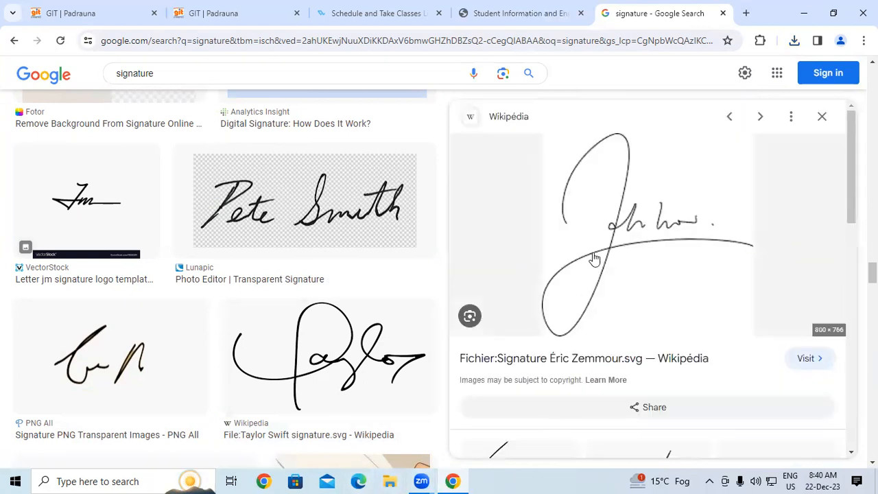
pyautogui.rightClick(597, 206)
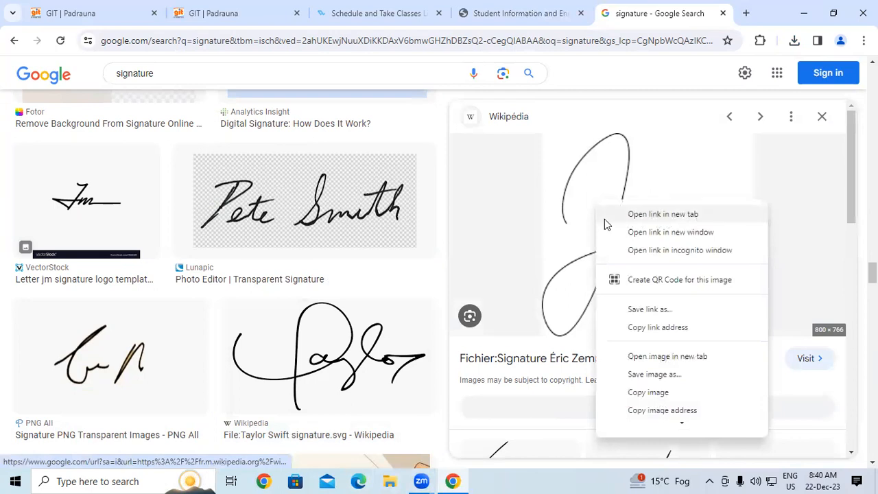
pyautogui.click(655, 375)
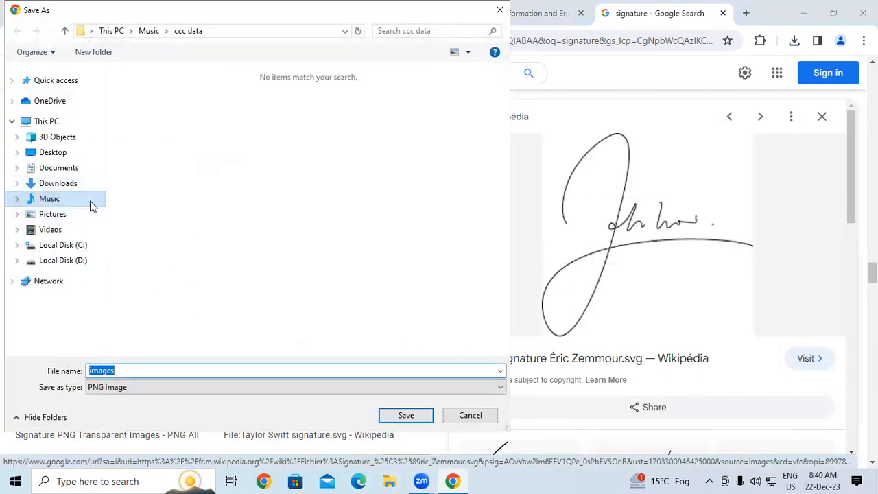
pyautogui.click(77, 201)
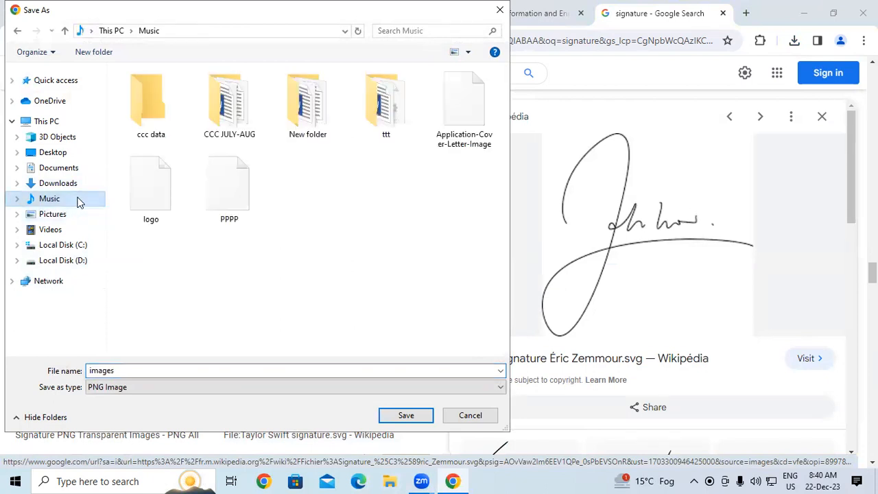
pyautogui.doubleClick(165, 128)
pyautogui.doubleClick(165, 373)
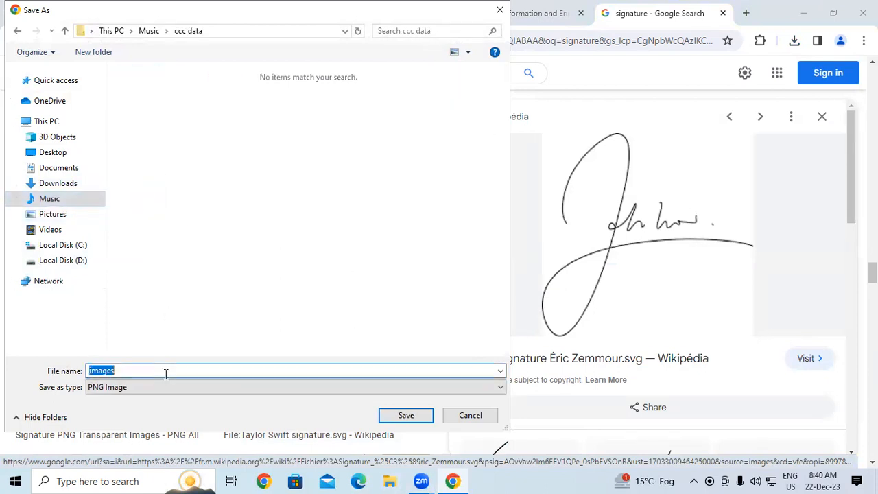
pyautogui.write('signatur')
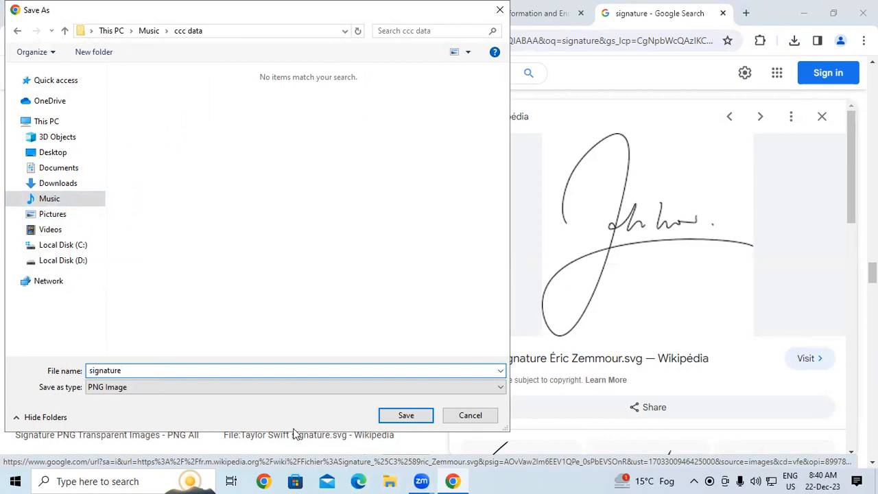
pyautogui.click(405, 415)
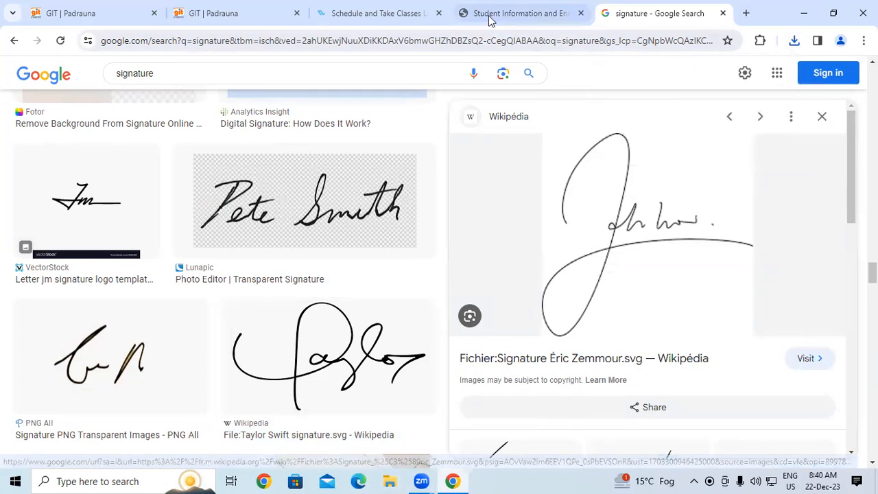
pyautogui.click(402, 11)
pyautogui.click(506, 9)
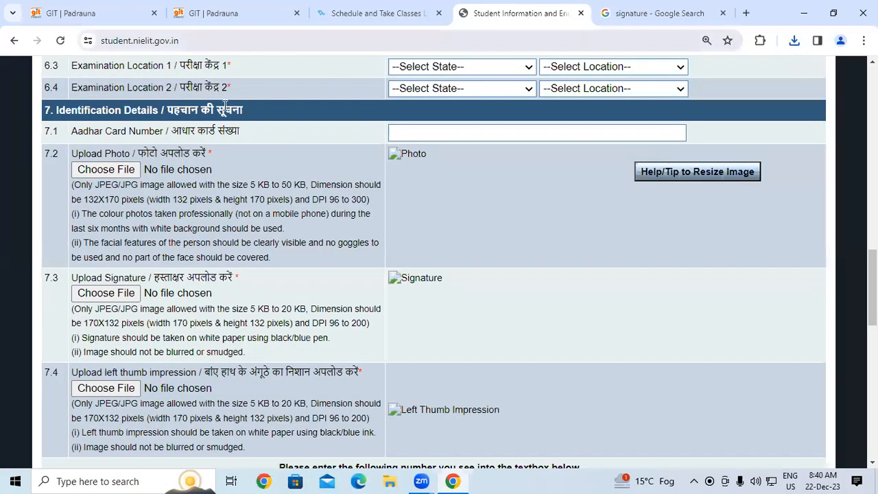
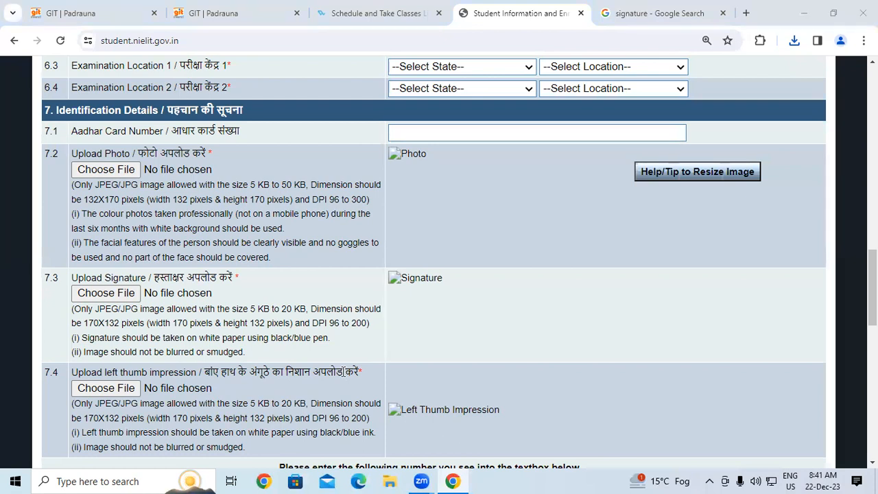
# Step: Open the "photo" image from the "ccc data" folder inside Music in Paint
pyautogui.press('super+e')
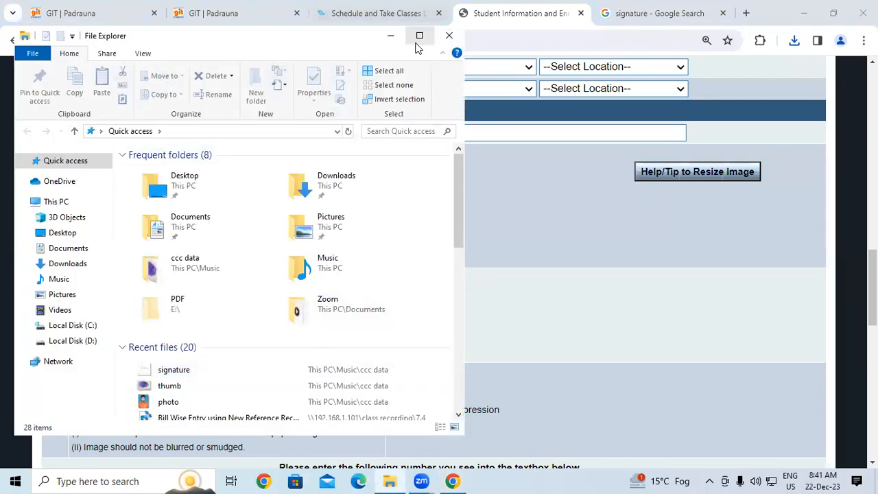
pyautogui.click(420, 35)
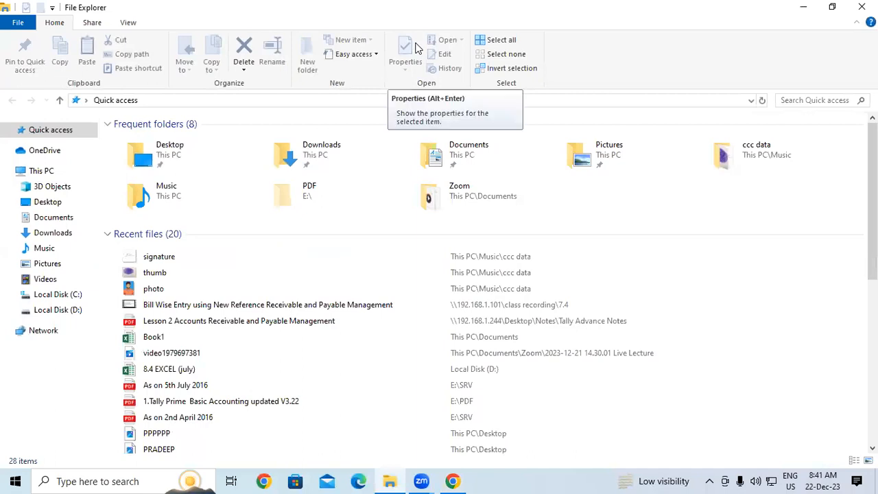
pyautogui.click(45, 248)
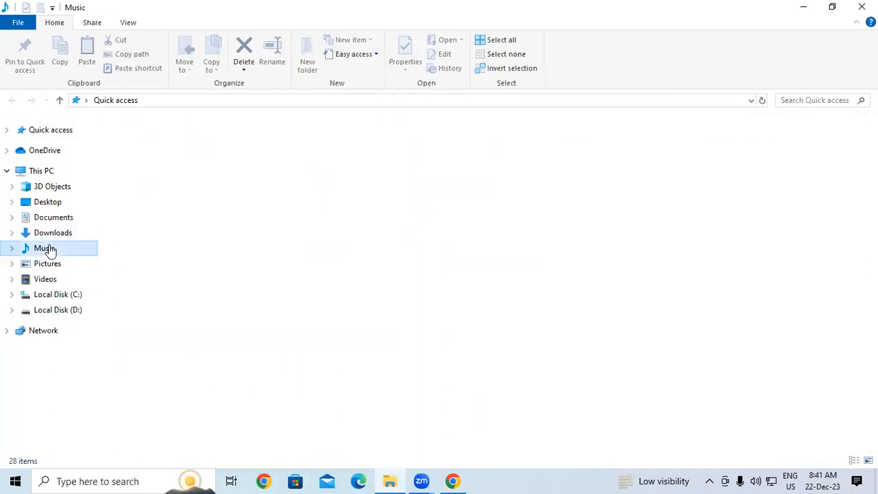
pyautogui.doubleClick(145, 158)
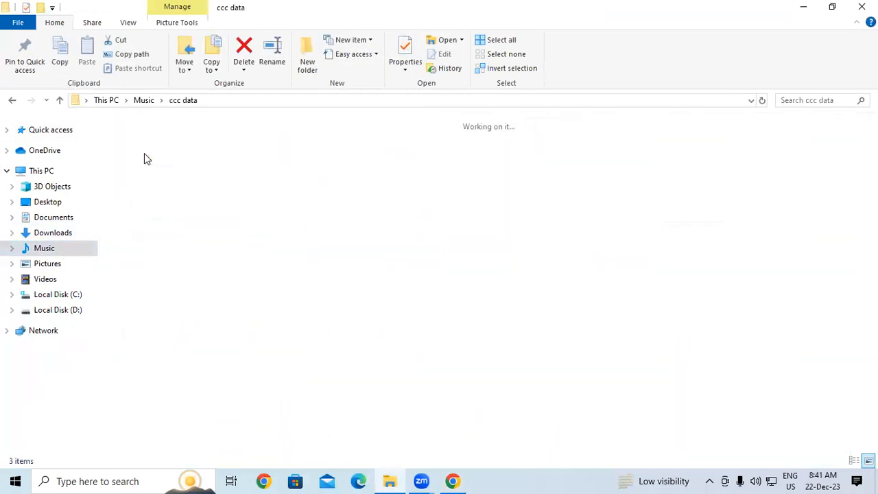
pyautogui.click(144, 155)
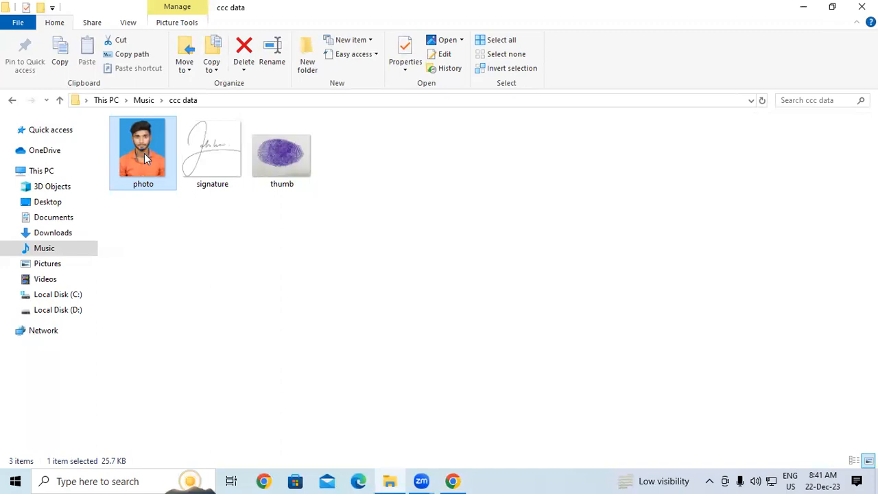
pyautogui.rightClick(144, 153)
pyautogui.moveTo(209, 239)
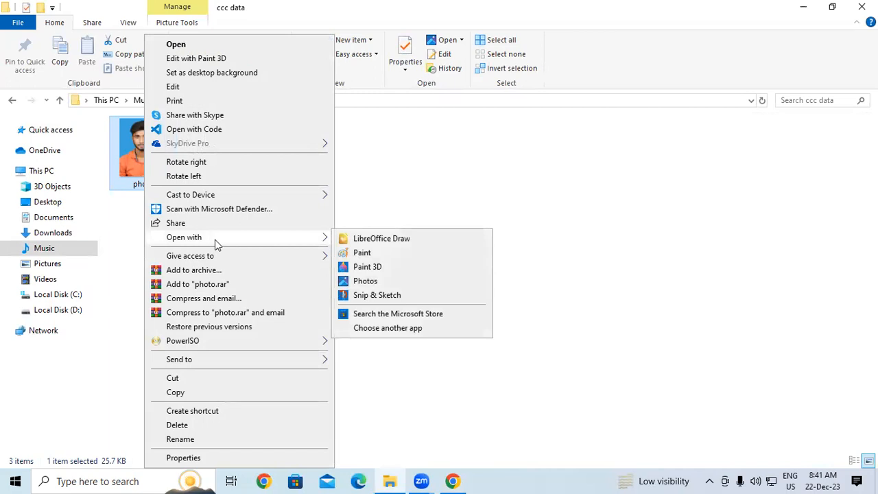
pyautogui.click(360, 254)
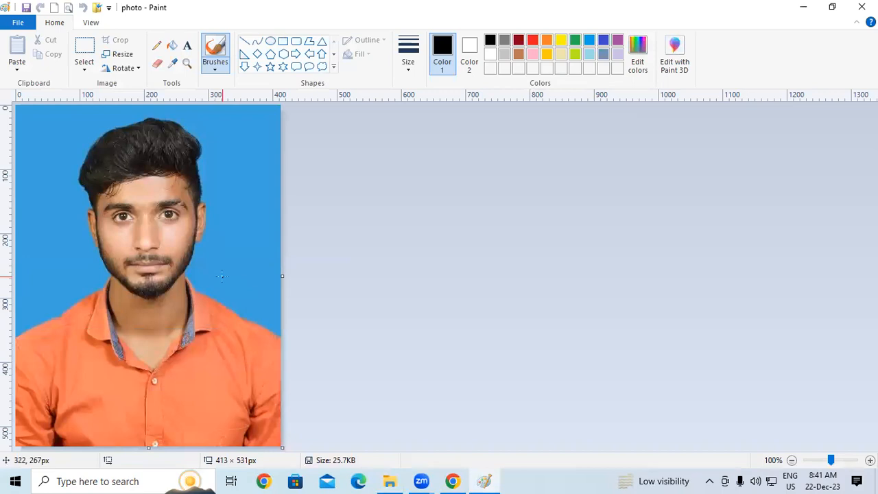
# Step: Set up the photo's resize to work in pixels without maintaining the aspect ratio
pyautogui.hotkey('ctrl', 'w')
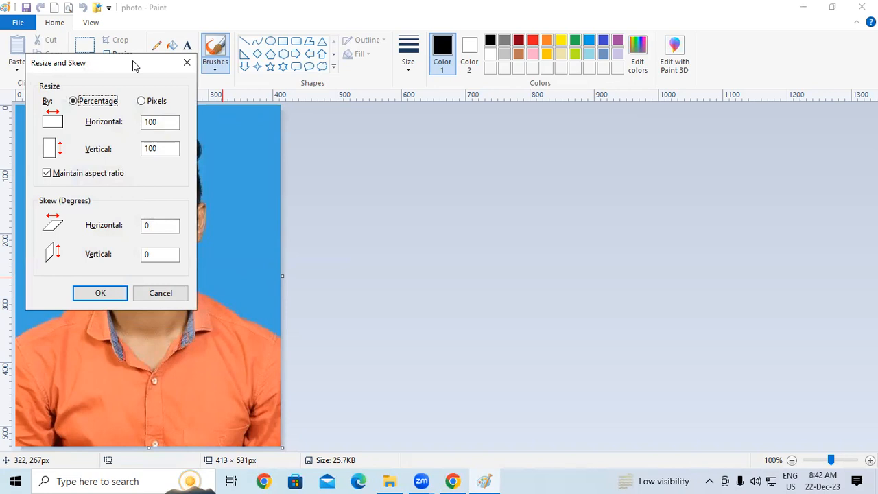
pyautogui.moveTo(144, 71); pyautogui.dragTo(414, 146)
pyautogui.click(414, 175)
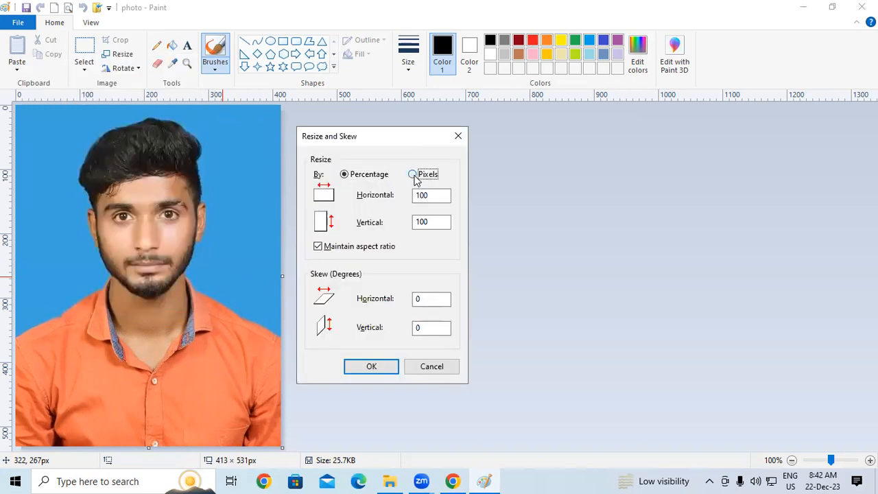
pyautogui.click(320, 248)
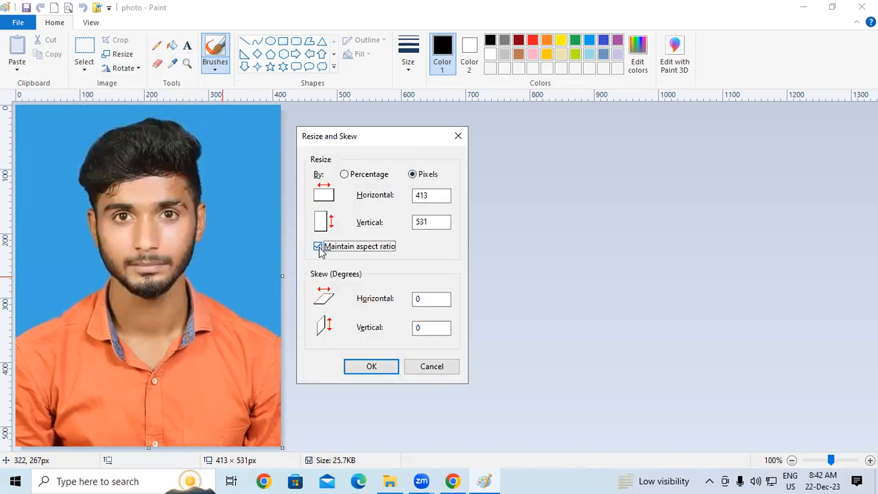
pyautogui.doubleClick(436, 196)
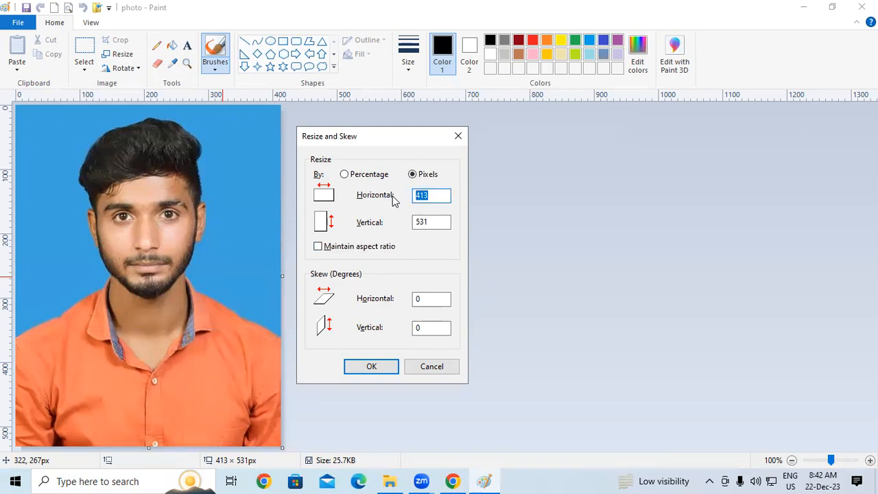
# Step: Check the required photo dimensions in the NIELIT form's photo upload section, and return to Paint
pyautogui.click(449, 480)
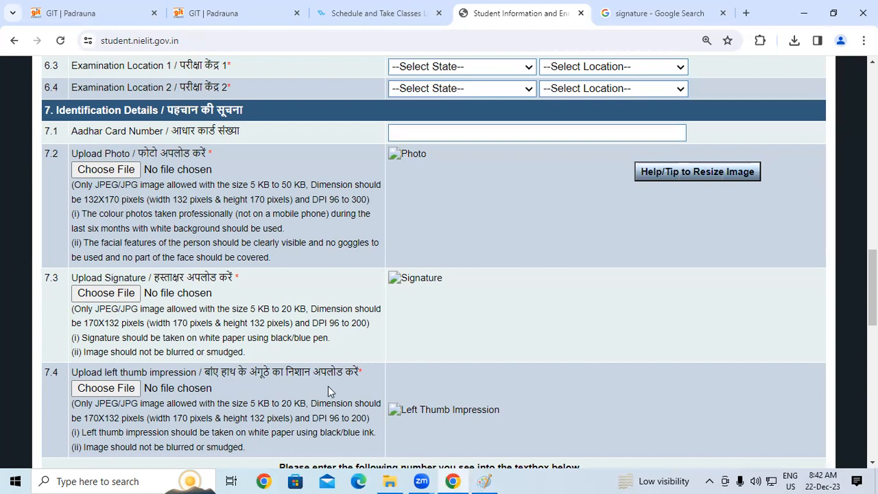
pyautogui.click(484, 481)
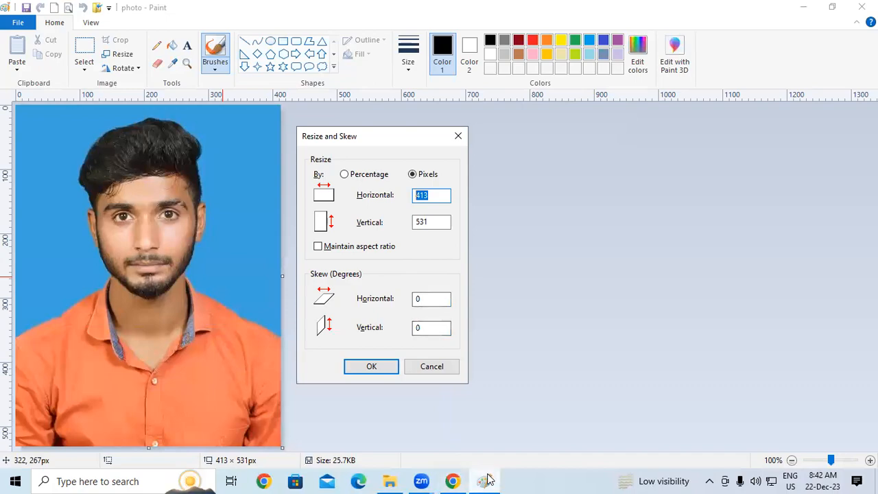
pyautogui.click(453, 481)
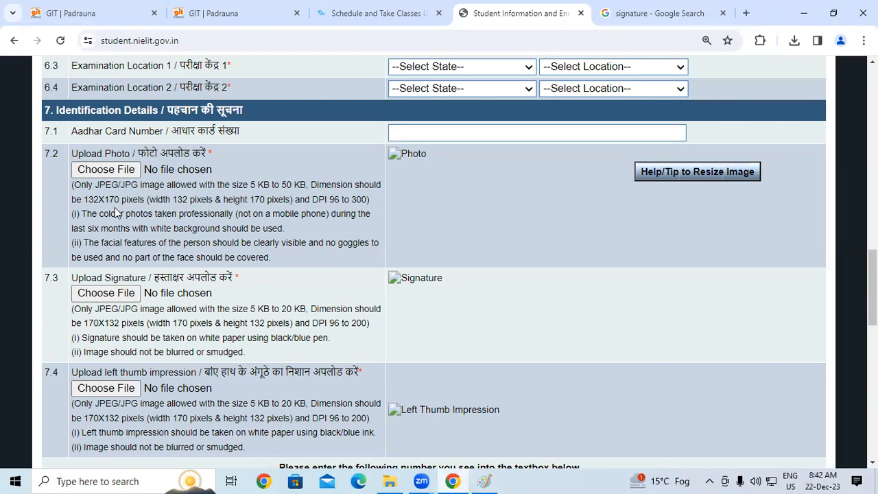
pyautogui.click(495, 480)
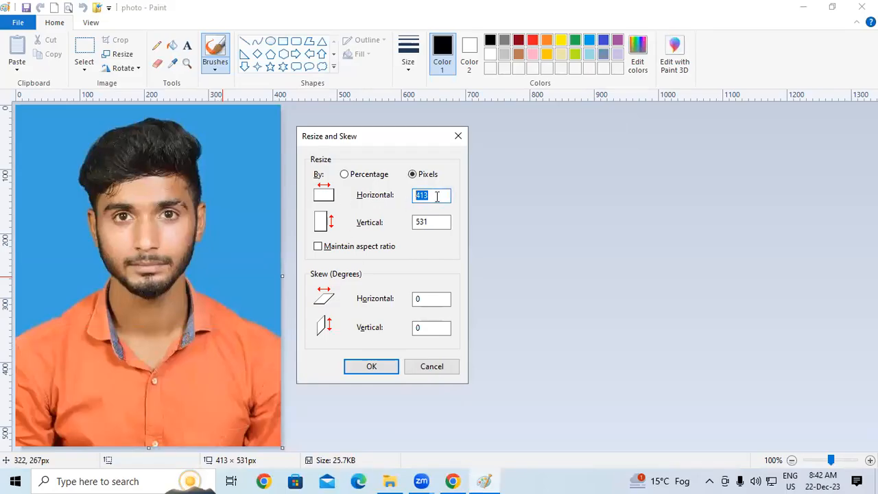
# Step: Resize the photo to 132 pixels horizontally and 170 pixels vertically
pyautogui.write('132')
pyautogui.press('Tab')
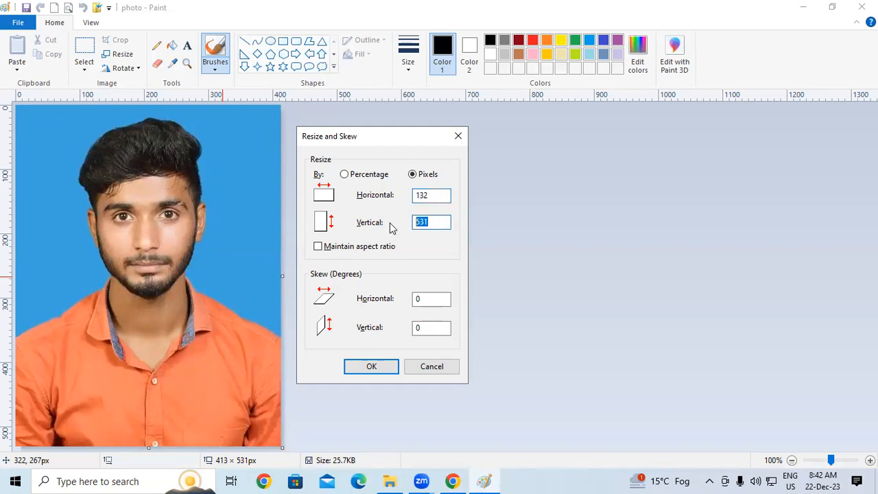
pyautogui.write('1')
pyautogui.click(378, 369)
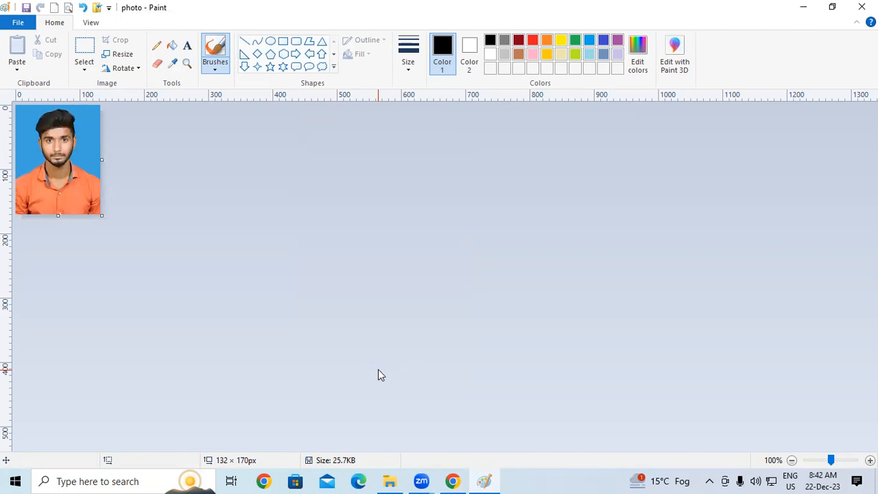
# Step: Save the resized photo as a JPEG copy named "photo edit" in the "ccc data" folder, and close the image
pyautogui.click(18, 23)
pyautogui.click(68, 130)
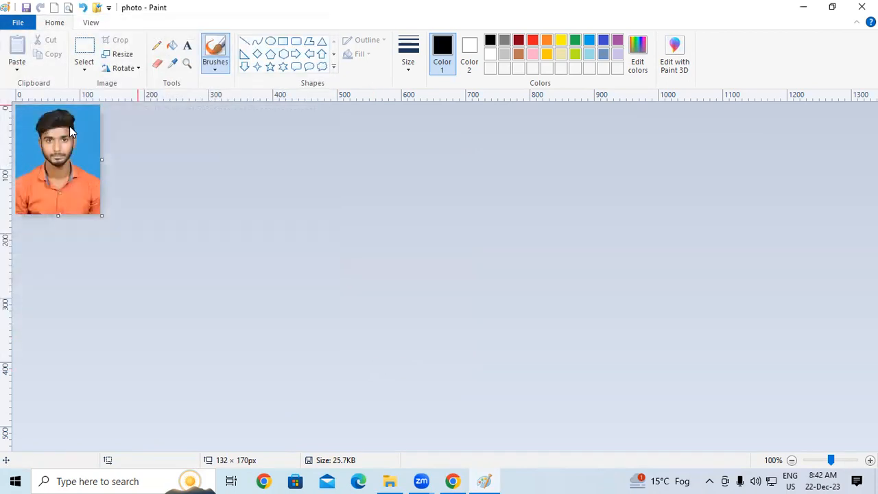
pyautogui.doubleClick(374, 184)
pyautogui.click(348, 312)
pyautogui.click(348, 312)
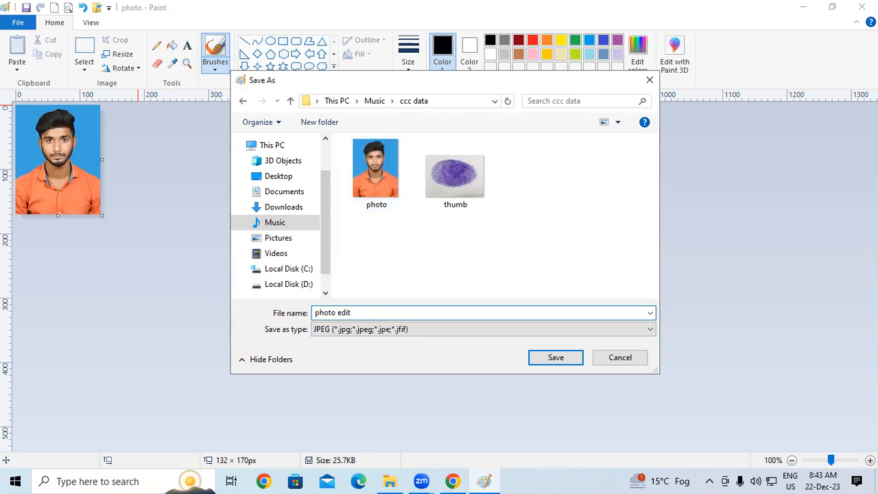
pyautogui.click(561, 358)
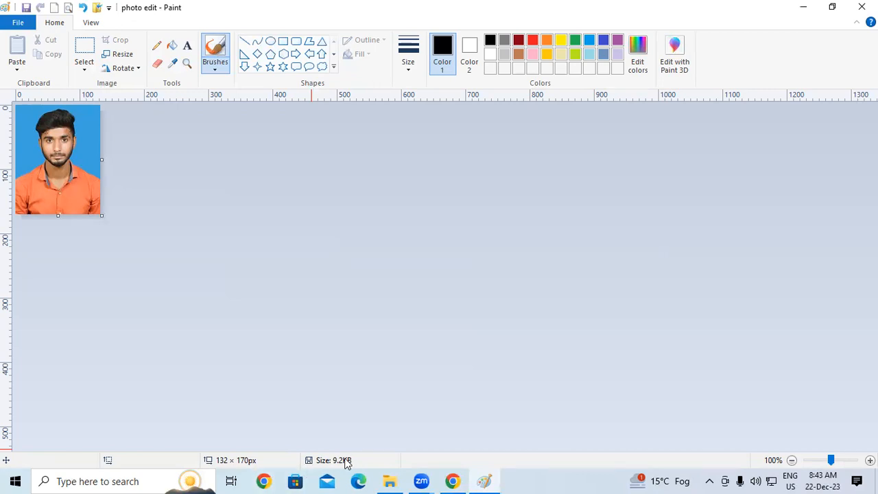
pyautogui.click(862, 7)
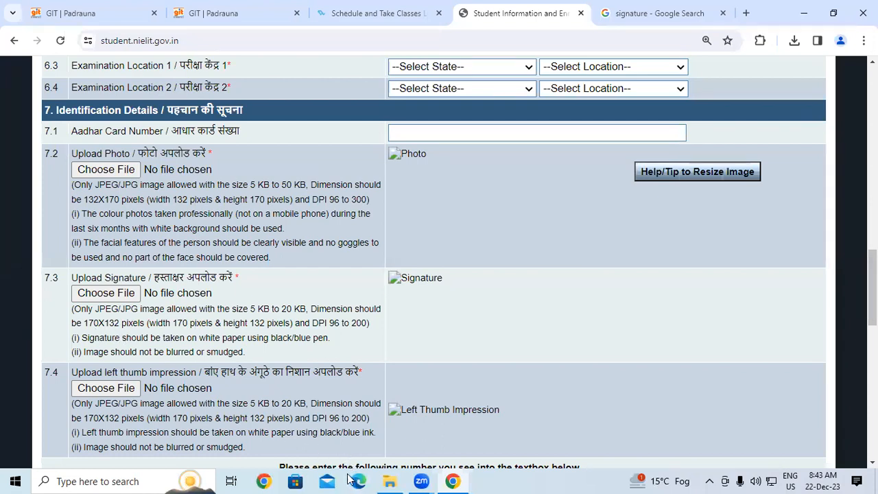
# Step: Switch to the "ccc data" folder in File Explorer and open the "signature" image in Paint
pyautogui.moveTo(386, 479)
pyautogui.click(375, 440)
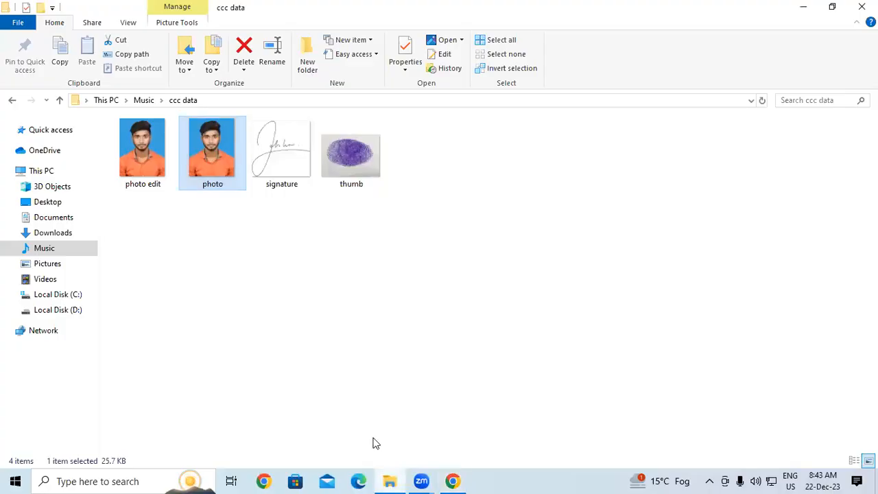
pyautogui.click(286, 150)
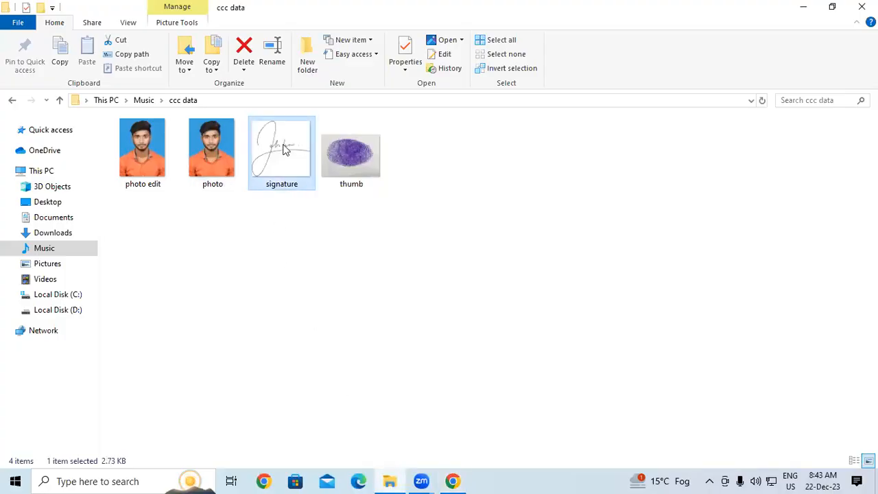
pyautogui.rightClick(286, 150)
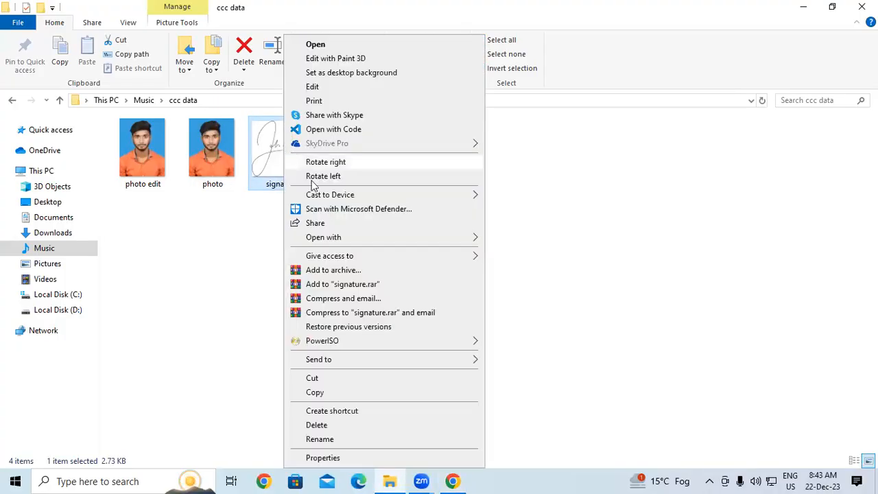
pyautogui.moveTo(347, 238)
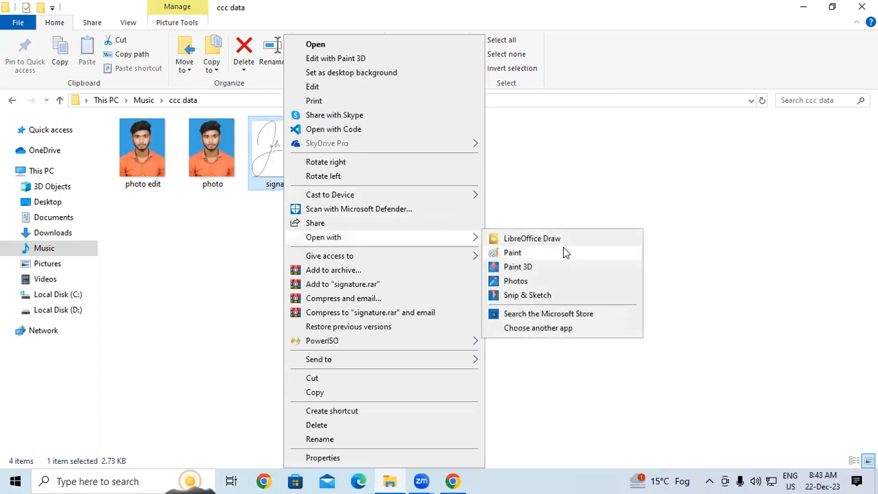
pyautogui.click(563, 251)
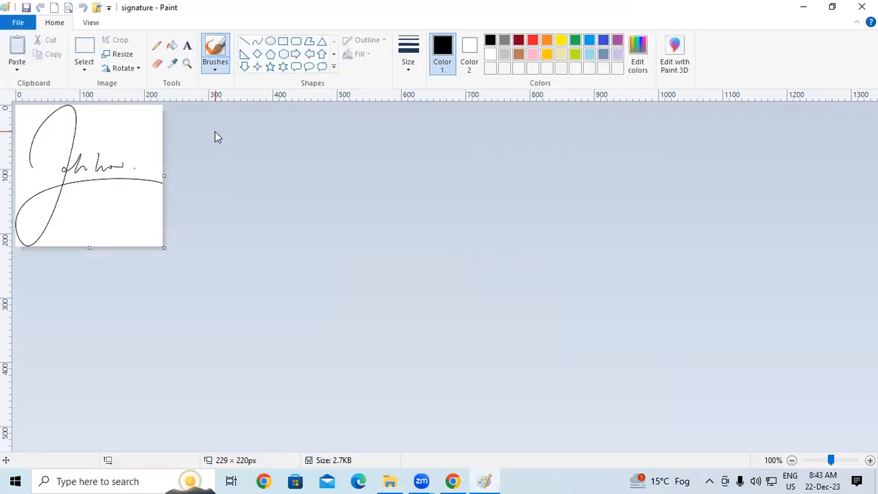
# Step: Open the resize and skew settings for the signature image
pyautogui.click(120, 54)
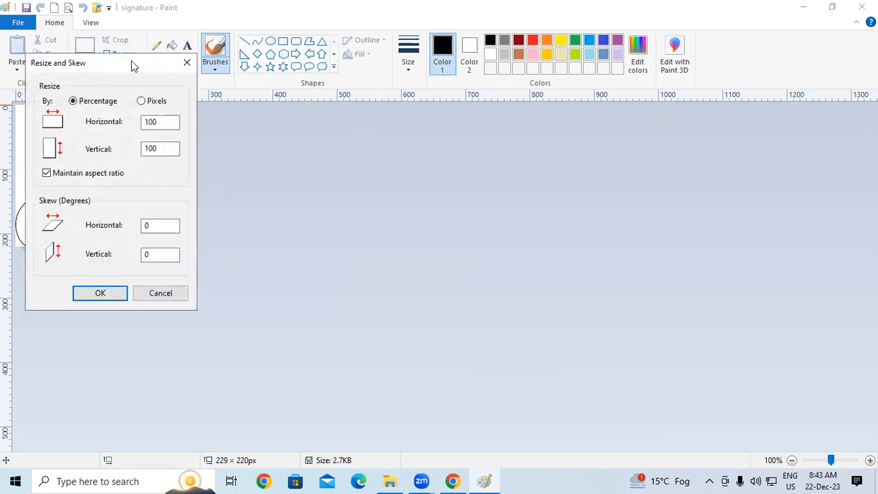
# Step: Resize the signature image to 170 pixels horizontally and 132 pixels vertically, without maintaining the aspect ratio
pyautogui.moveTo(132, 66); pyautogui.dragTo(279, 130)
pyautogui.click(288, 167)
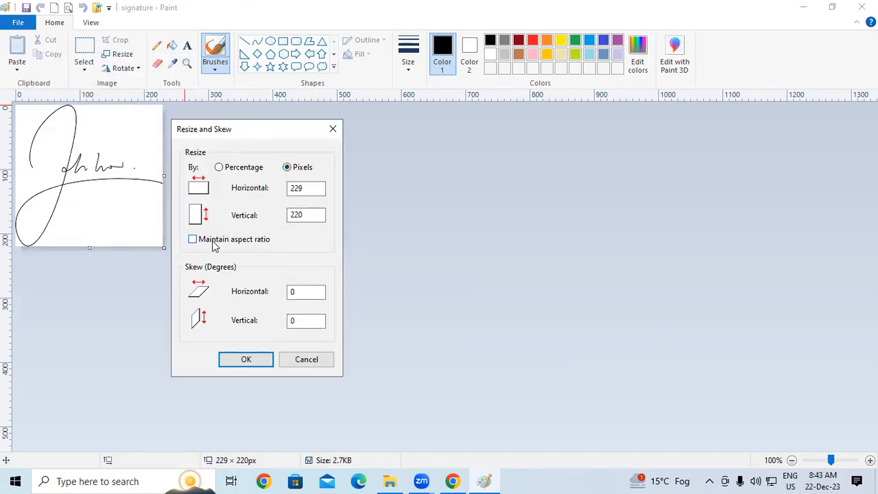
pyautogui.doubleClick(313, 188)
pyautogui.write('170')
pyautogui.doubleClick(308, 215)
pyautogui.write('1')
pyautogui.click(247, 359)
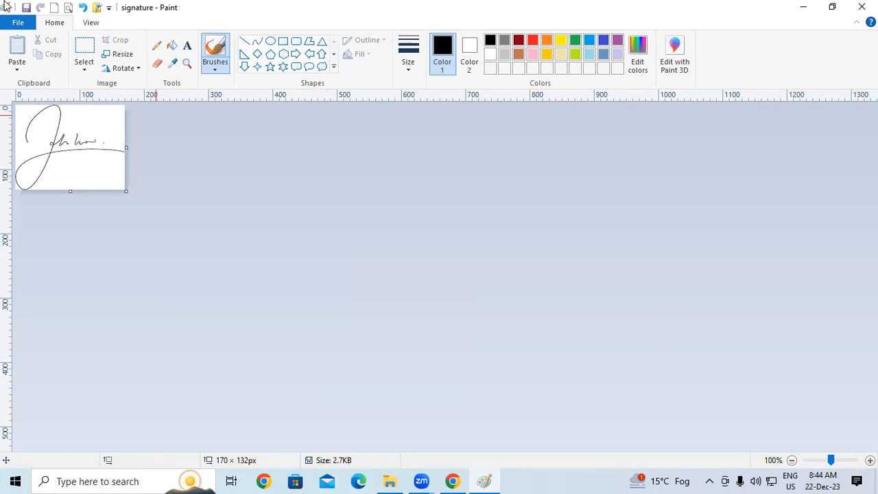
# Step: Save the resized signature as a PNG named "signature edit" in Music > ccc data and close the image
pyautogui.click(18, 22)
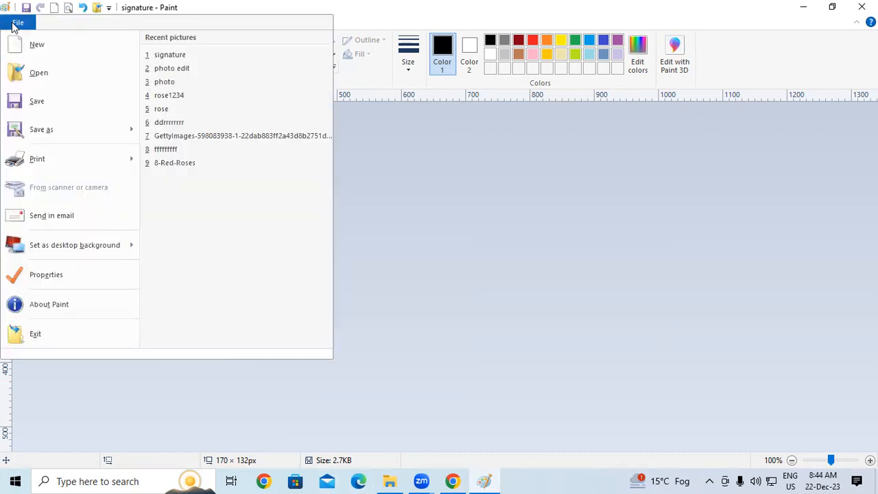
pyautogui.click(66, 127)
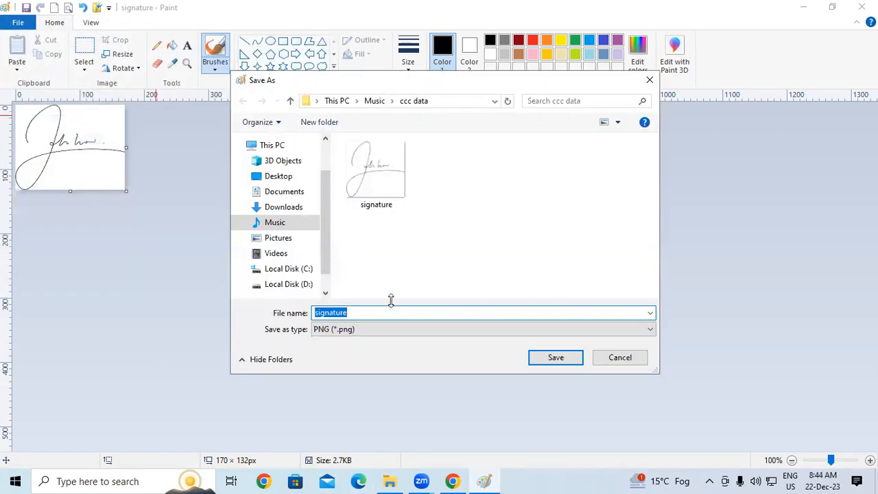
pyautogui.click(295, 221)
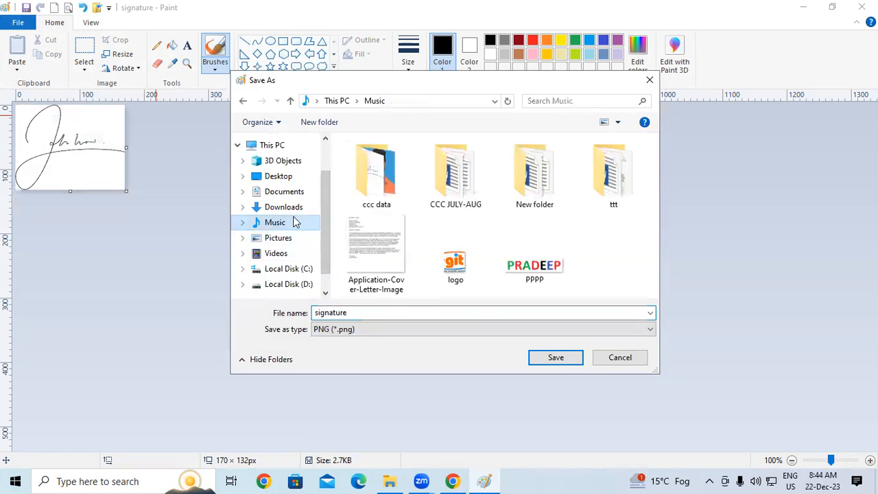
pyautogui.doubleClick(385, 179)
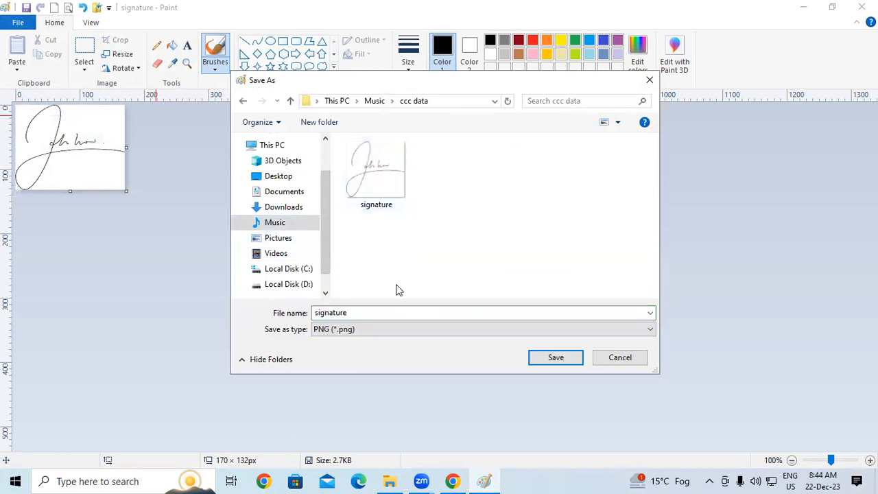
pyautogui.click(372, 313)
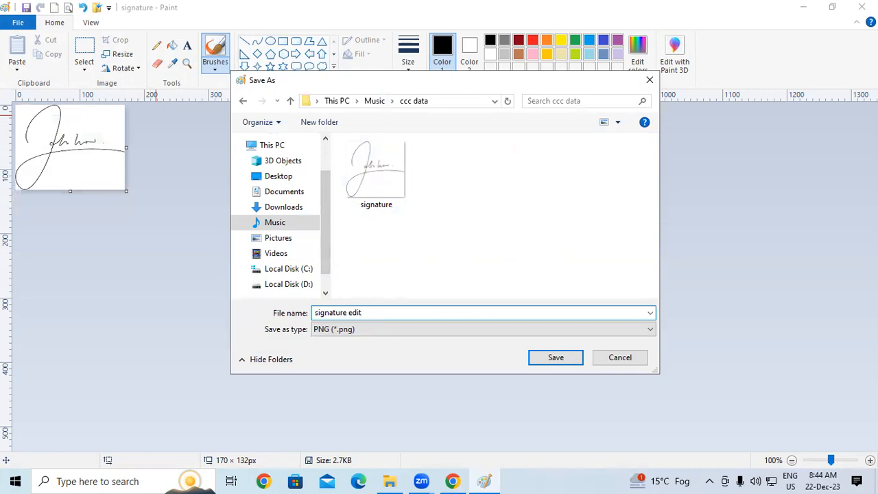
pyautogui.click(541, 358)
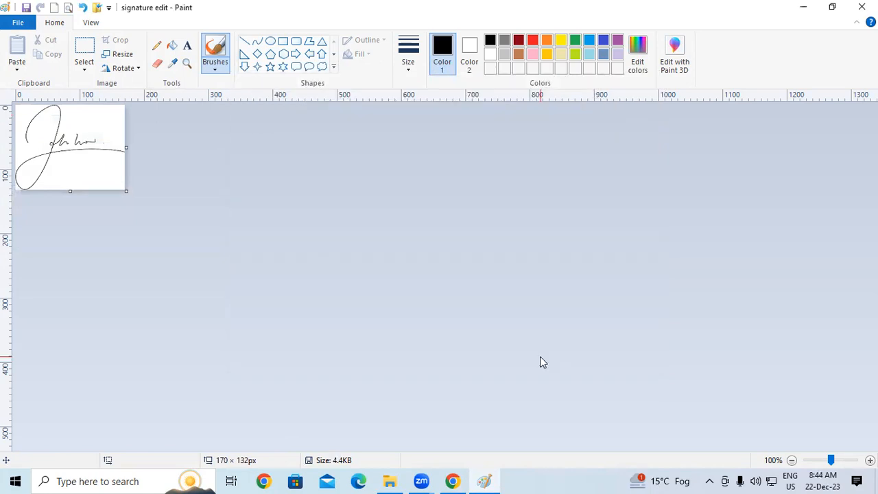
pyautogui.click(862, 7)
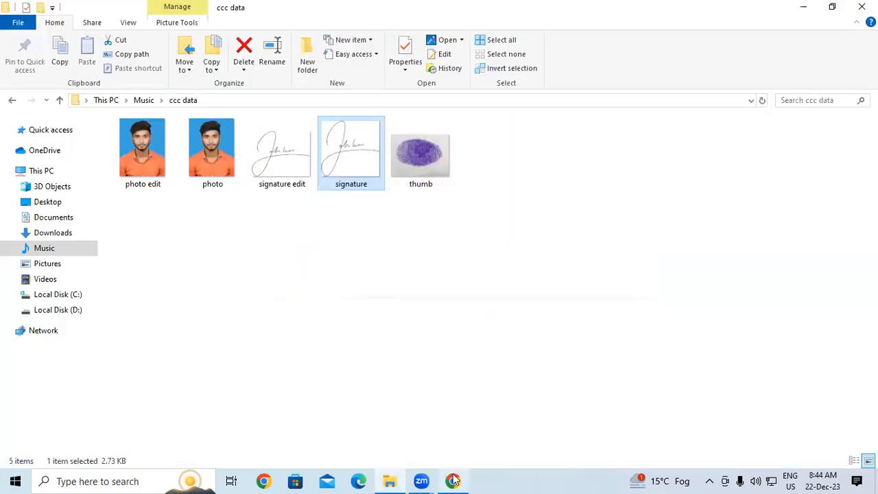
# Step: Check the signature and thumb image requirements on the web form in Chrome, and open the thumb picture from the ccc data folder in Paint
pyautogui.click(453, 481)
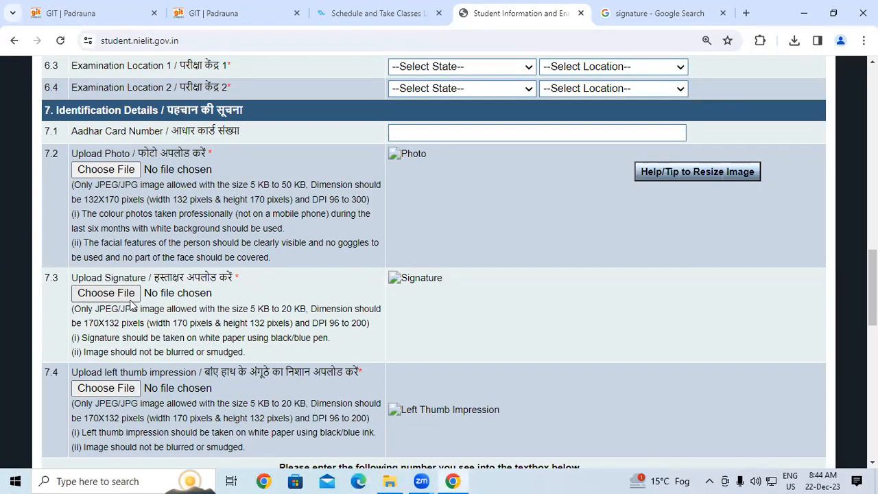
pyautogui.moveTo(125, 313); pyautogui.dragTo(168, 313)
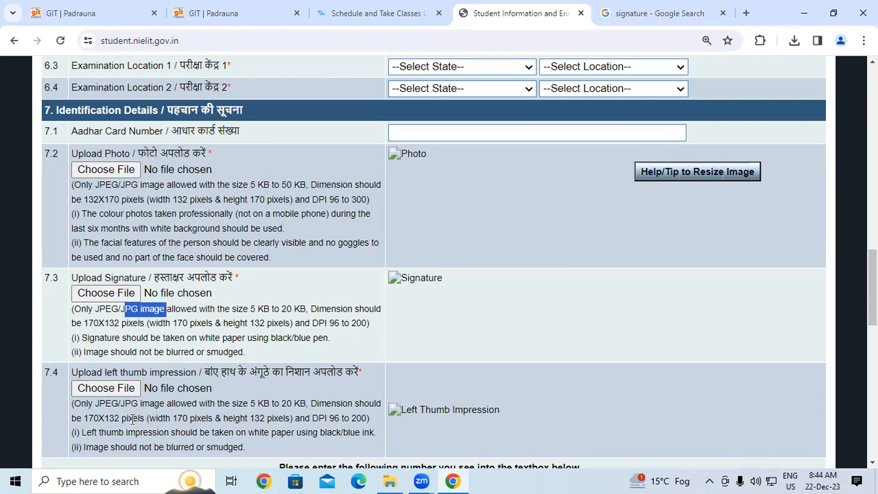
pyautogui.moveTo(134, 419); pyautogui.dragTo(153, 420)
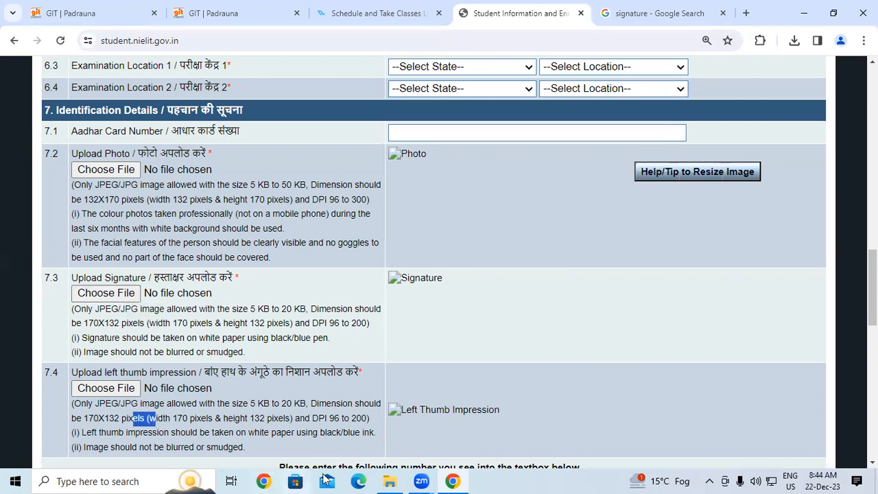
pyautogui.click(389, 481)
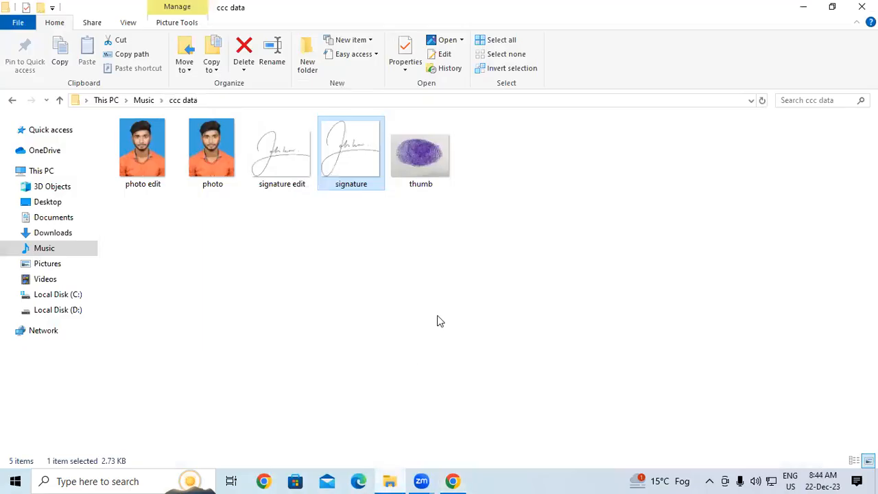
pyautogui.click(422, 162)
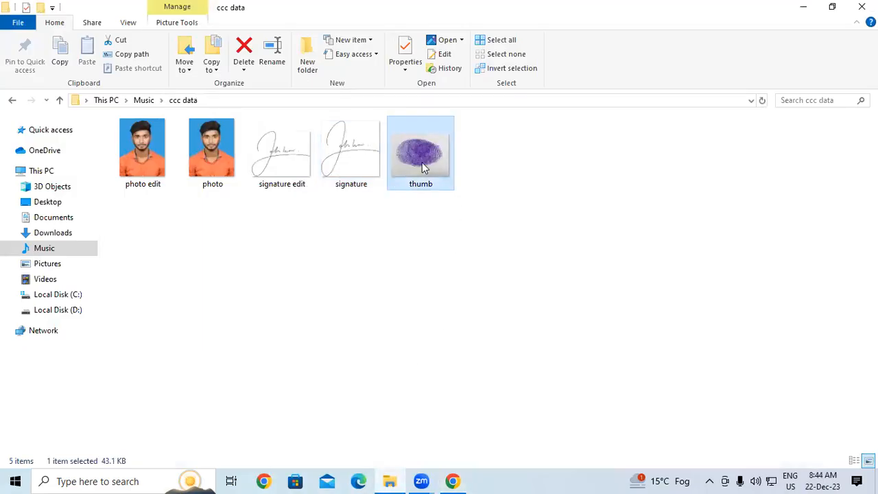
pyautogui.rightClick(422, 162)
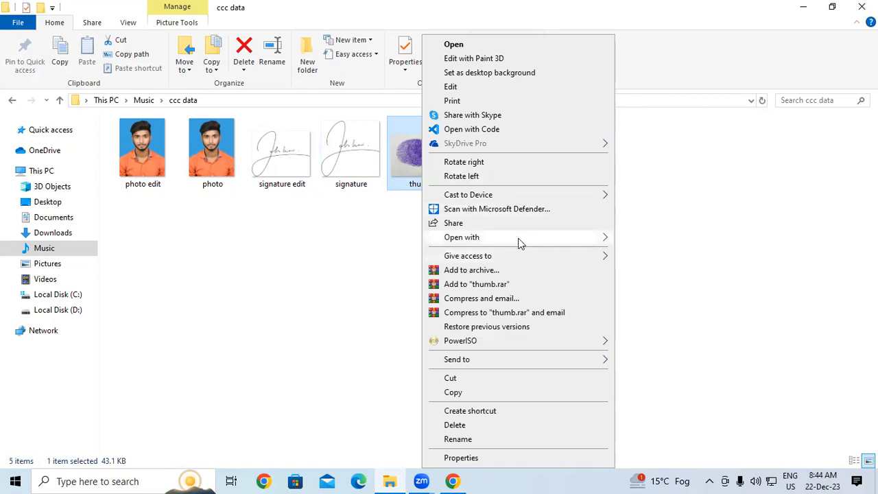
pyautogui.moveTo(519, 240)
pyautogui.click(659, 253)
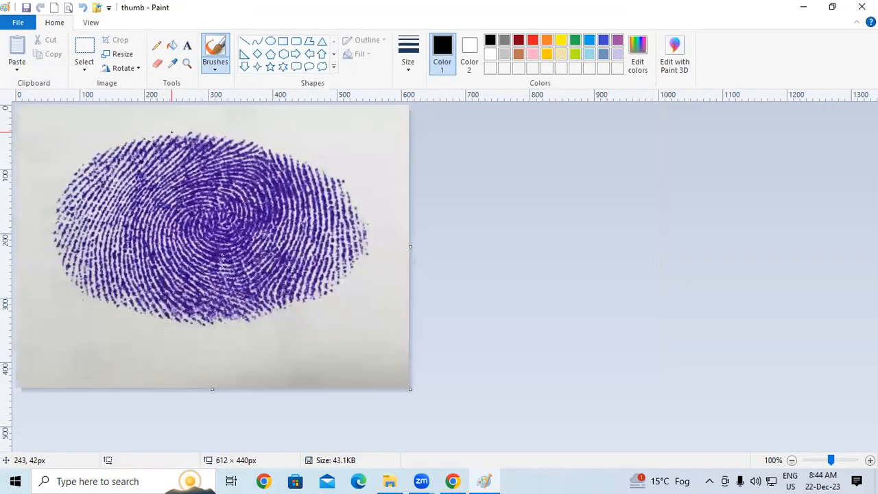
# Step: Resize the thumb image to 170 × 132 pixels with the aspect ratio lock turned off
pyautogui.click(120, 54)
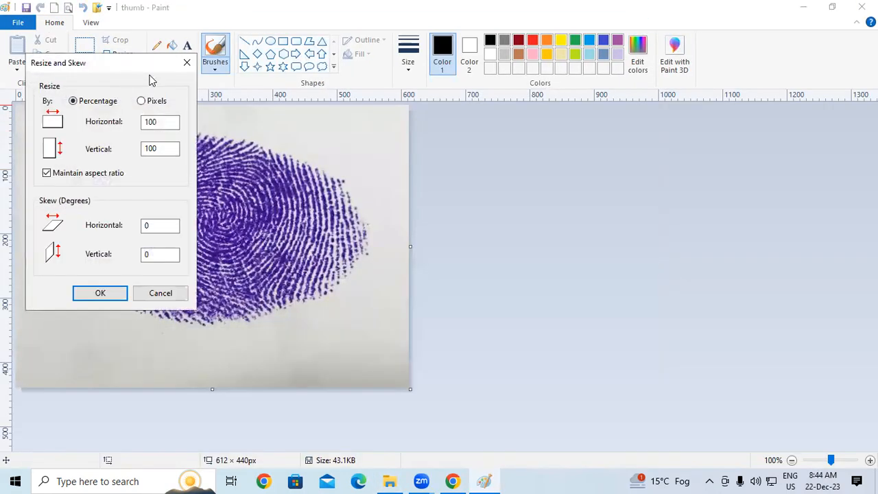
pyautogui.click(510, 187)
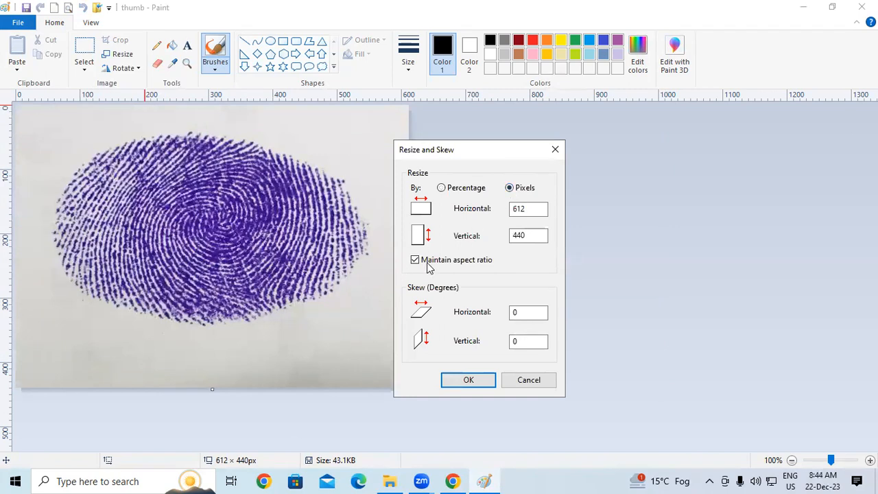
pyautogui.click(429, 266)
pyautogui.doubleClick(533, 208)
pyautogui.write('170')
pyautogui.doubleClick(529, 235)
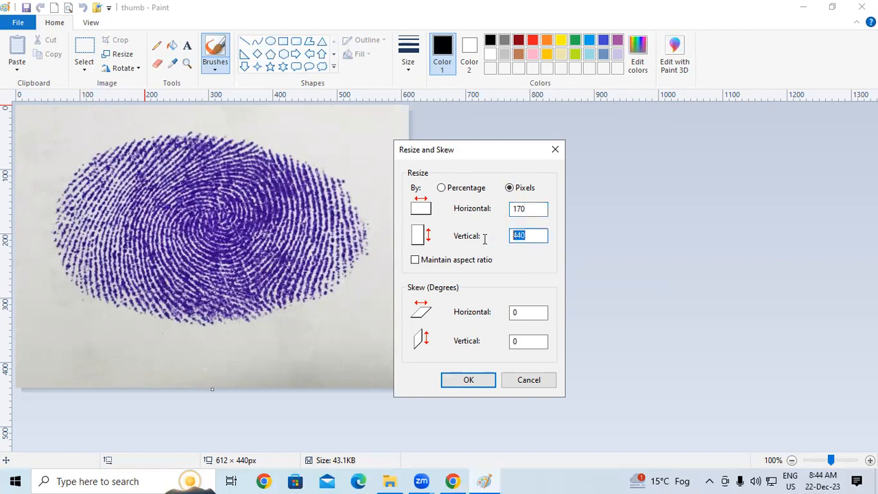
pyautogui.write('132')
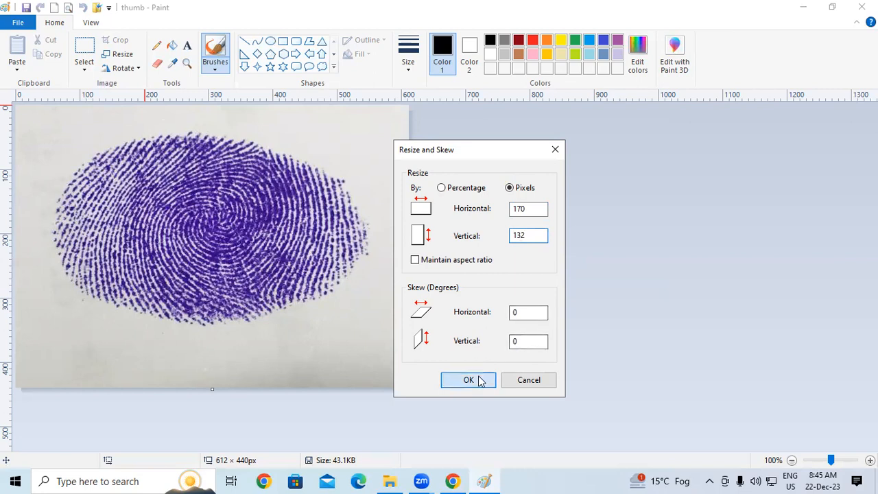
pyautogui.click(481, 379)
# Step: Save the resized thumb impression as a separate JPEG named "thumb edit" in the ccc data folder
pyautogui.click(10, 24)
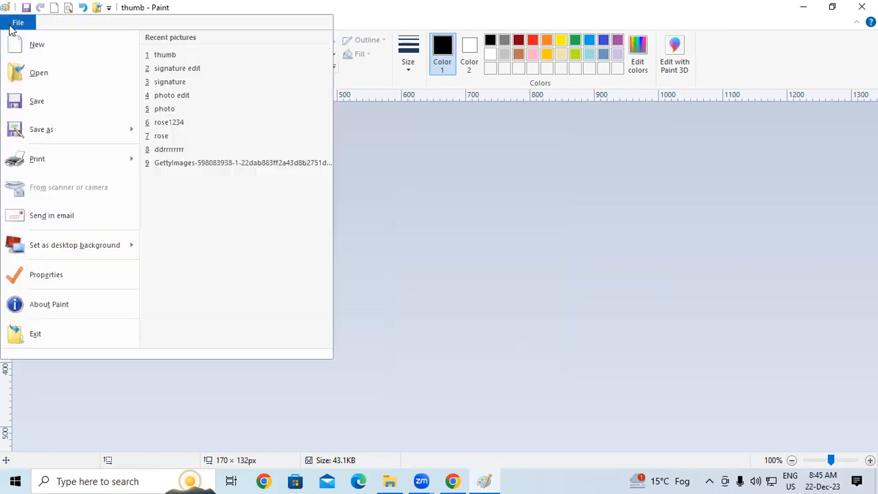
pyautogui.click(58, 131)
pyautogui.doubleClick(382, 312)
pyautogui.click(382, 311)
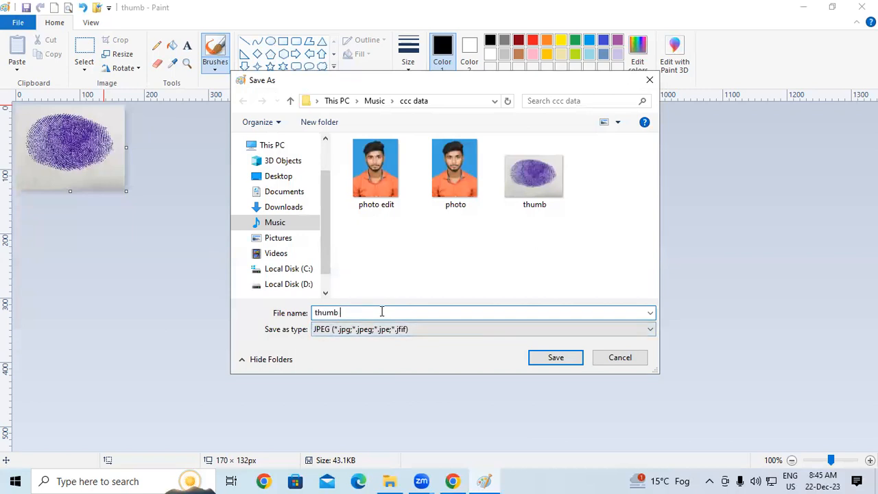
pyautogui.write('edit')
pyautogui.click(569, 358)
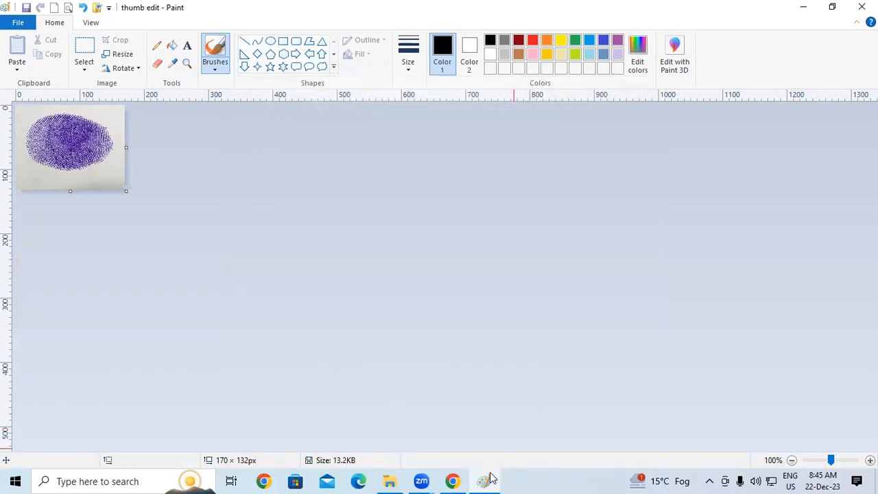
# Step: Switch to the web form in Chrome and try to upload "photo edit" from Music > ccc data as the applicant photo
pyautogui.click(455, 481)
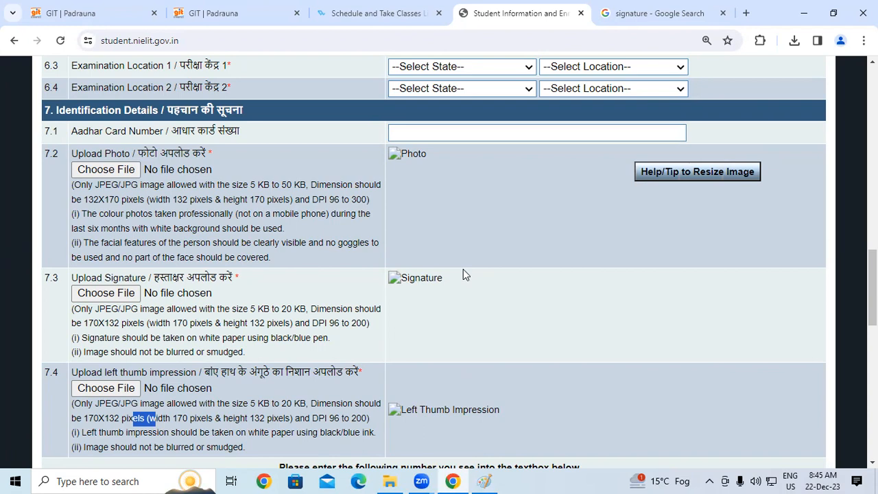
pyautogui.click(100, 173)
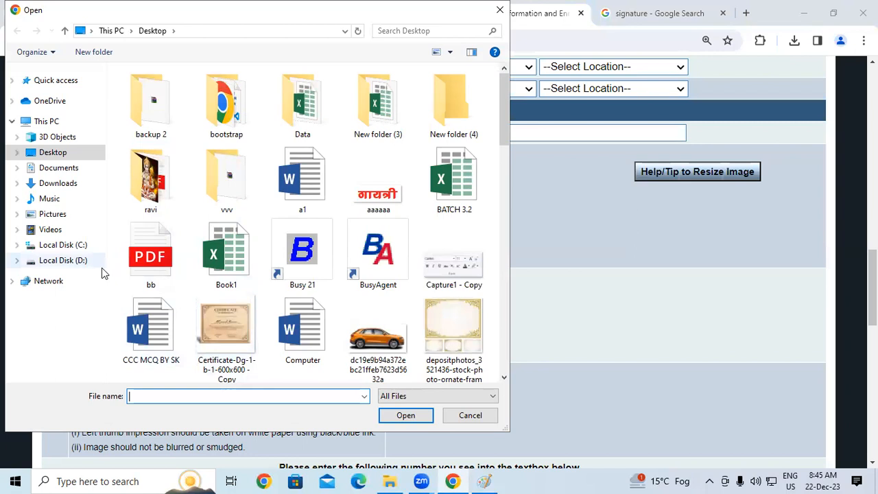
pyautogui.click(50, 198)
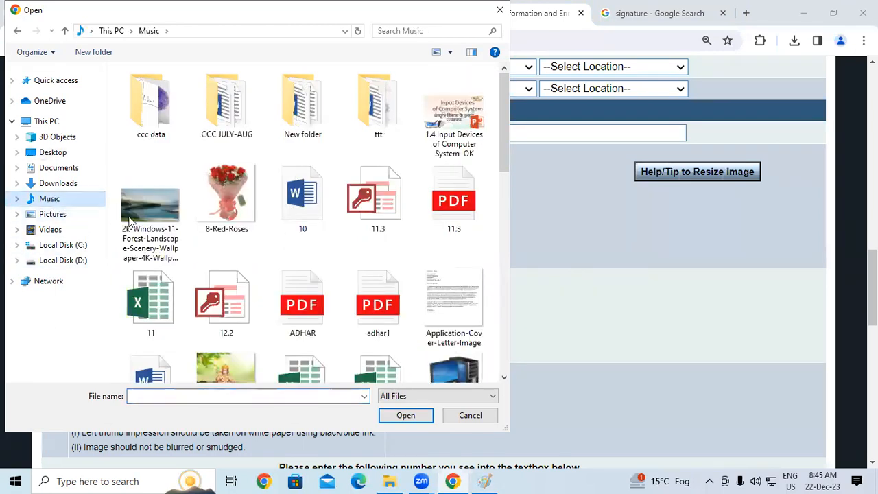
pyautogui.doubleClick(149, 110)
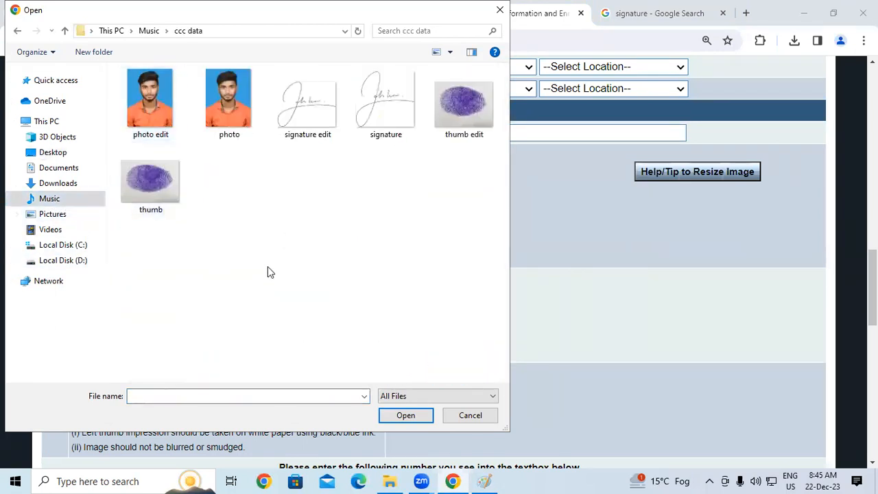
pyautogui.click(150, 96)
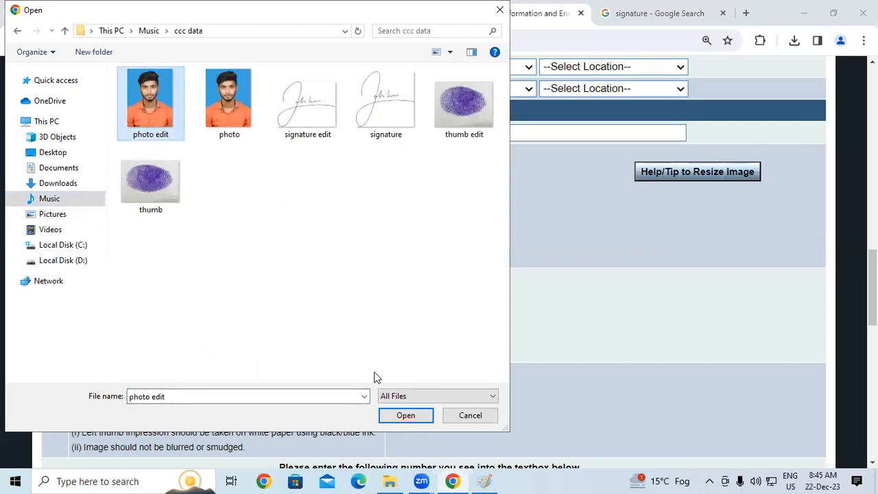
pyautogui.click(412, 417)
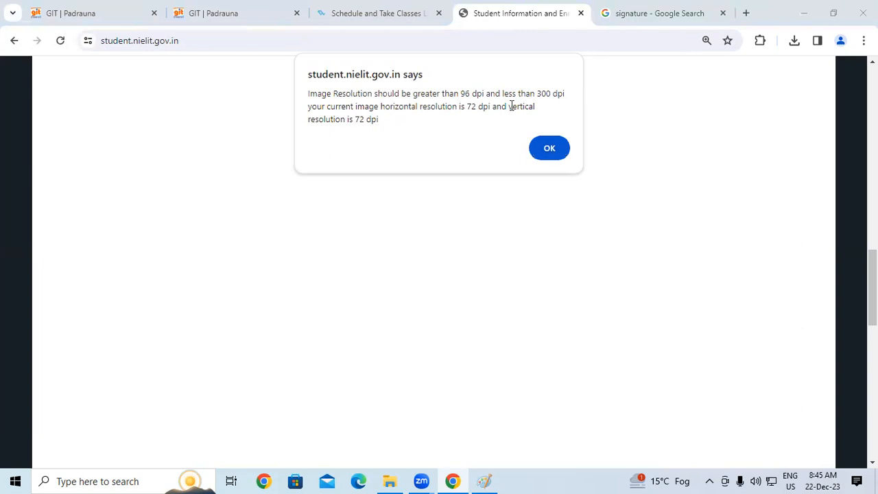
pyautogui.click(542, 148)
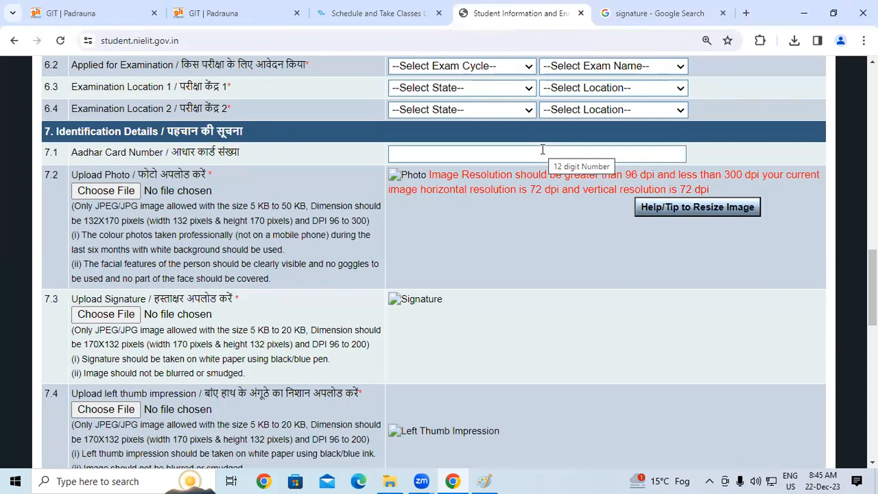
# Step: Minimize the browser, close the thumb edit image, and open "photo edit" from the ccc data folder in Paint
pyautogui.click(804, 13)
pyautogui.click(862, 7)
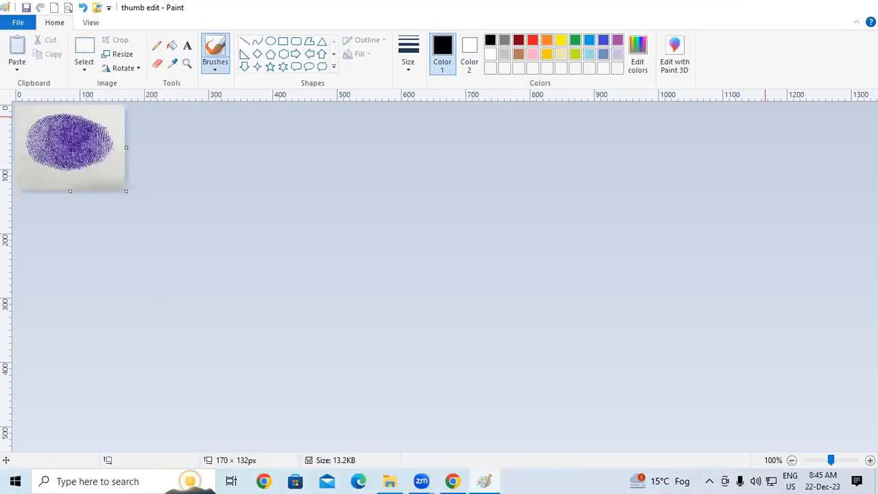
pyautogui.click(142, 143)
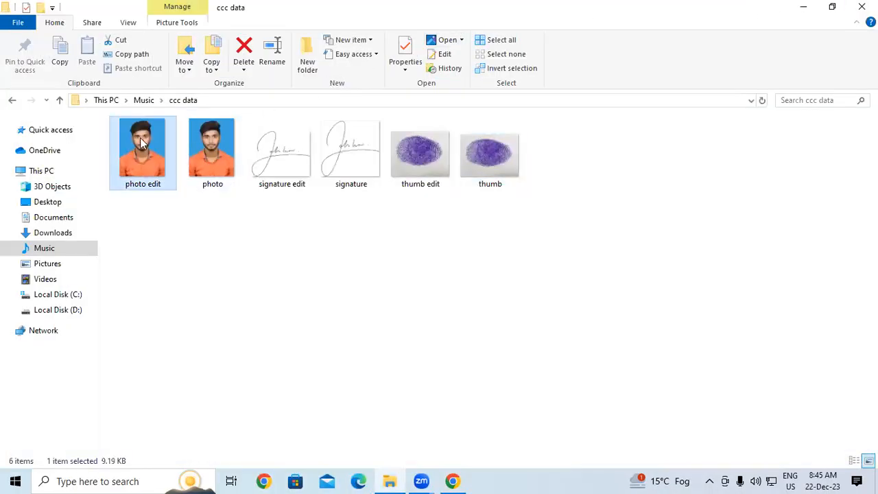
pyautogui.rightClick(141, 142)
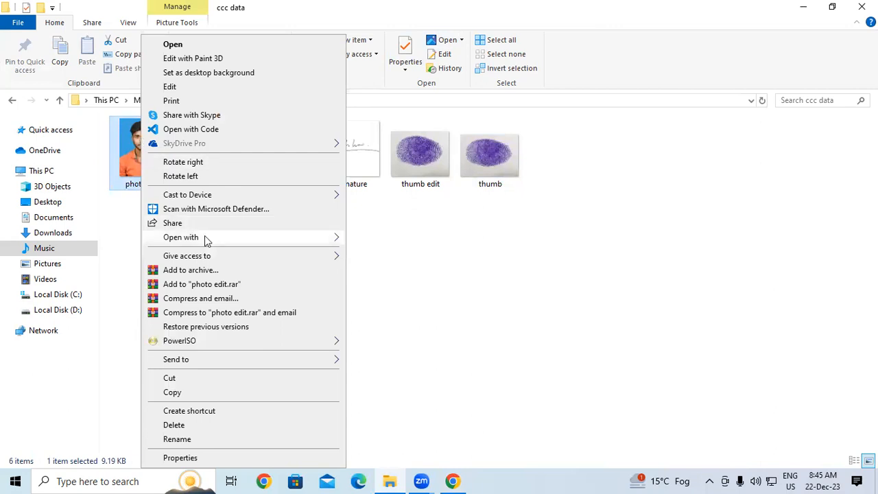
pyautogui.moveTo(204, 235)
pyautogui.click(431, 258)
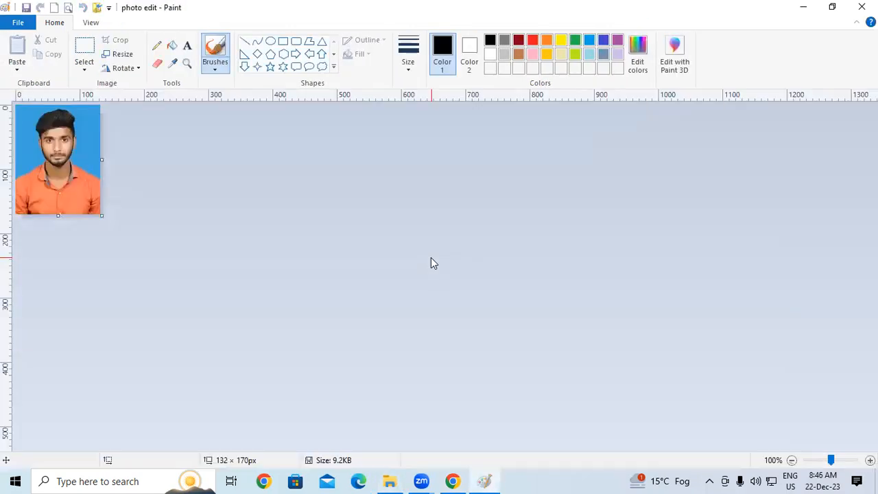
# Step: Crop the photo to a region of about 121 × 138 px around the head and shoulders
pyautogui.click(85, 50)
pyautogui.moveTo(21, 108)
pyautogui.mouseDown()
pyautogui.moveTo(84, 143)
pyautogui.moveTo(98, 196)
pyautogui.mouseUp()
pyautogui.click(116, 40)
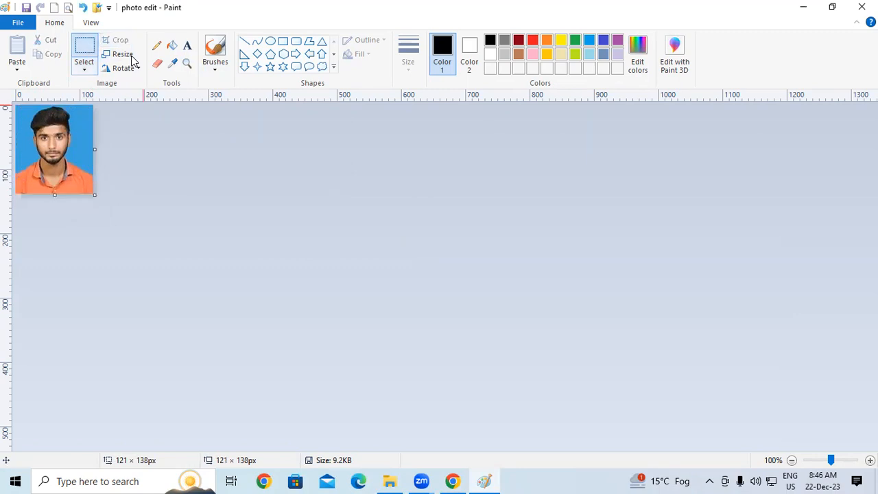
# Step: Save the cropped photo and, in the web form in Chrome, try to upload "photo edit" as the applicant photo
pyautogui.click(19, 24)
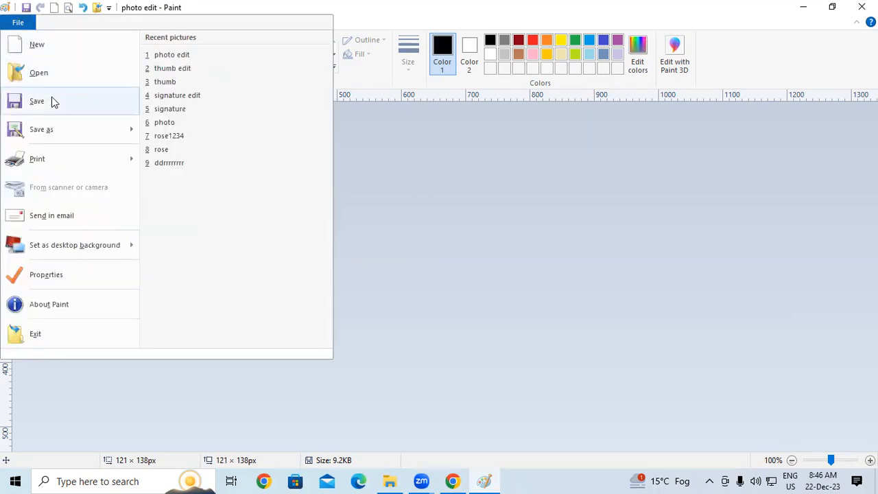
pyautogui.click(52, 101)
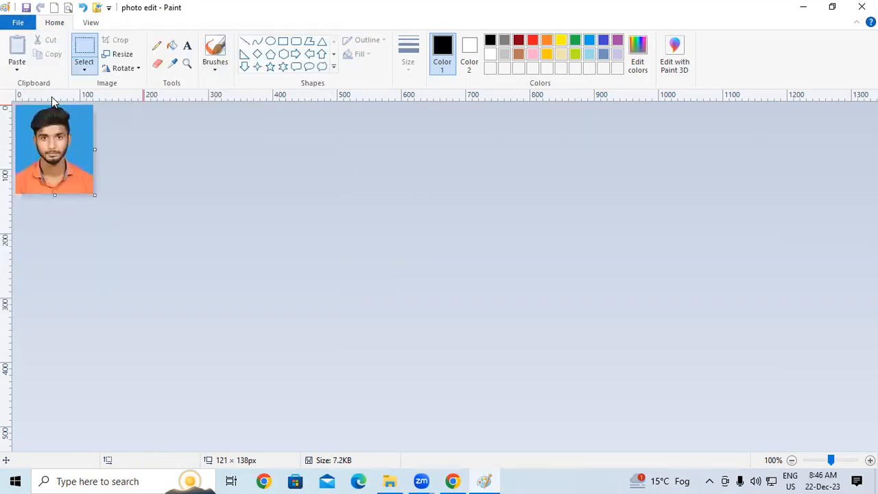
pyautogui.click(457, 480)
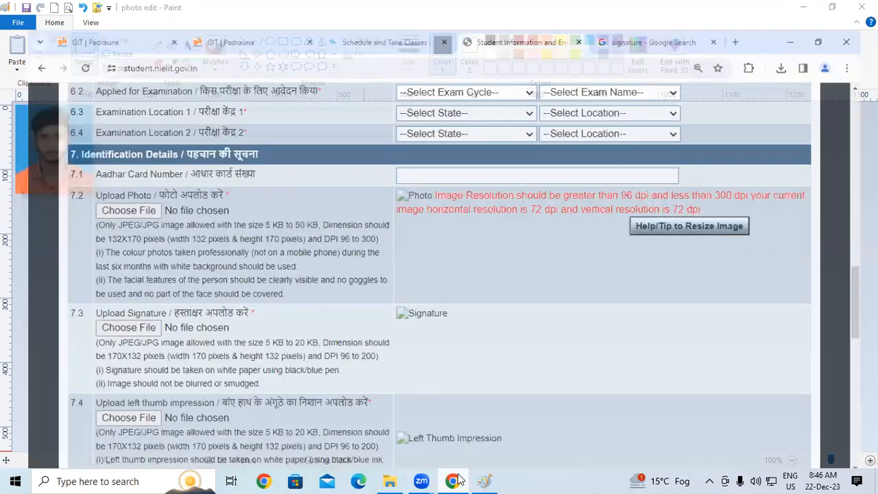
pyautogui.click(122, 192)
pyautogui.click(151, 103)
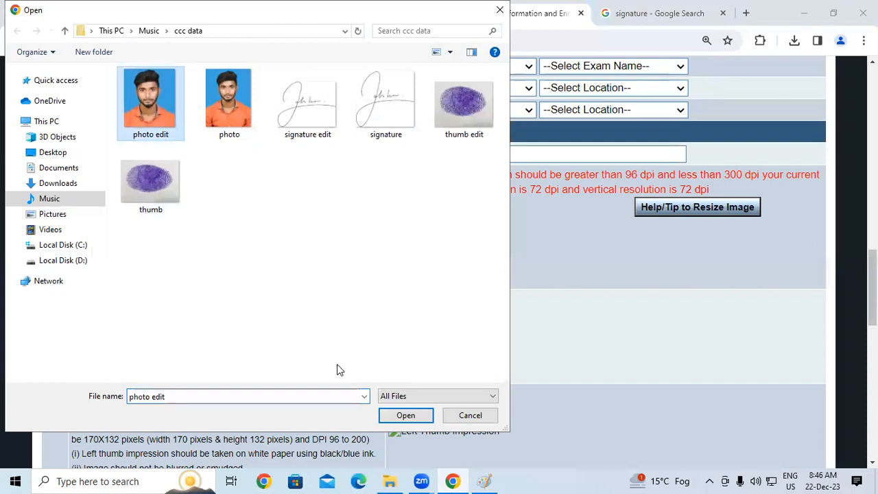
pyautogui.click(407, 416)
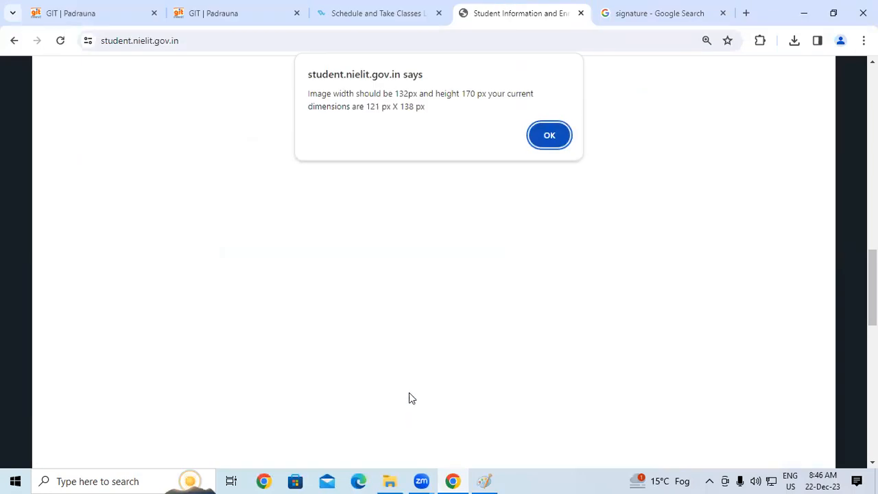
pyautogui.click(561, 135)
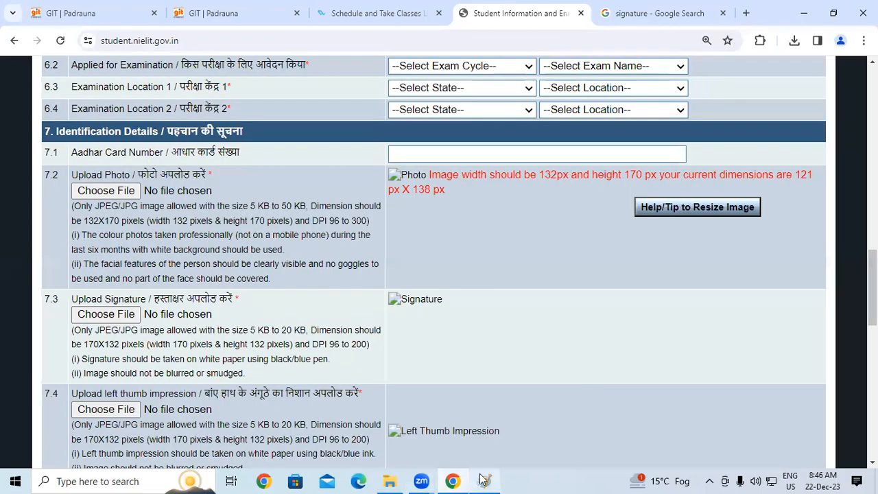
# Step: Switch to the ccc data folder in File Explorer and open "photo edit" in Paint
pyautogui.click(390, 481)
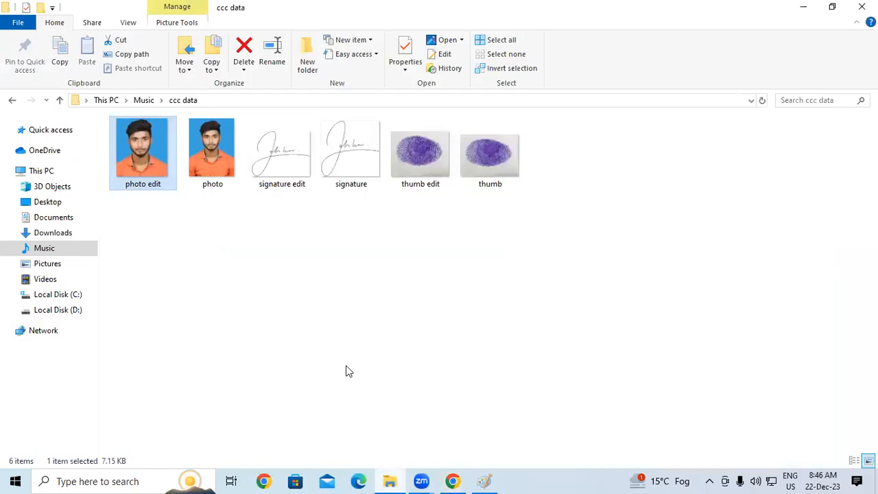
pyautogui.rightClick(144, 161)
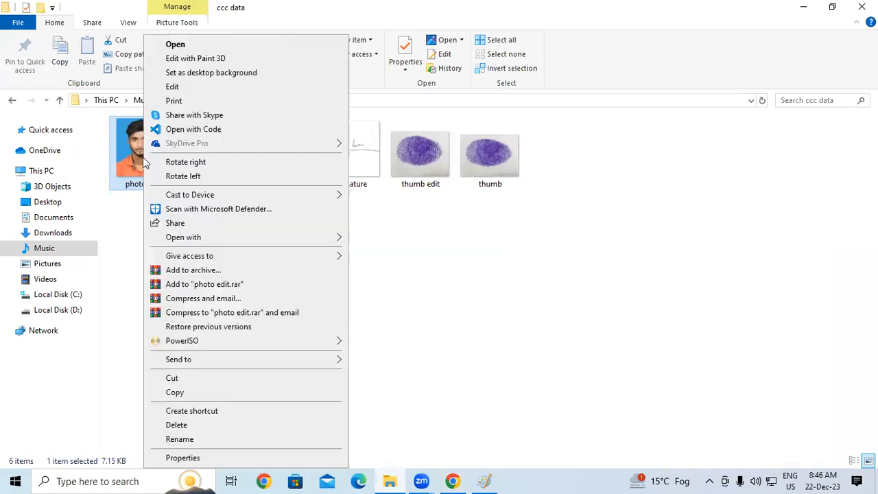
pyautogui.moveTo(206, 237)
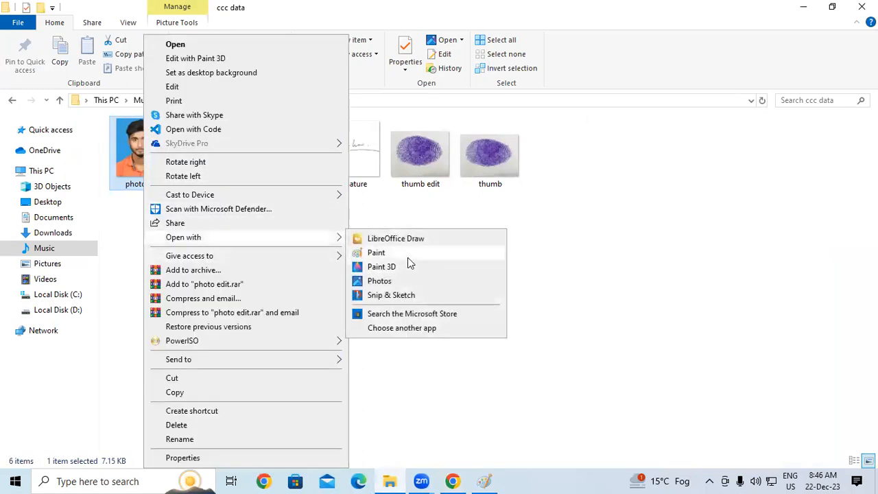
pyautogui.click(407, 258)
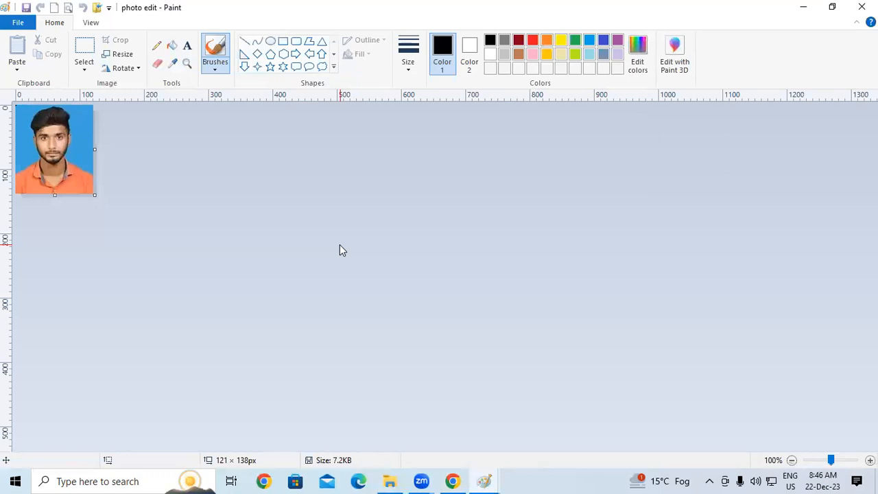
# Step: Resize the cropped photo to 132 × 170 pixels without maintaining the aspect ratio
pyautogui.hotkey('ctrl', 'w')
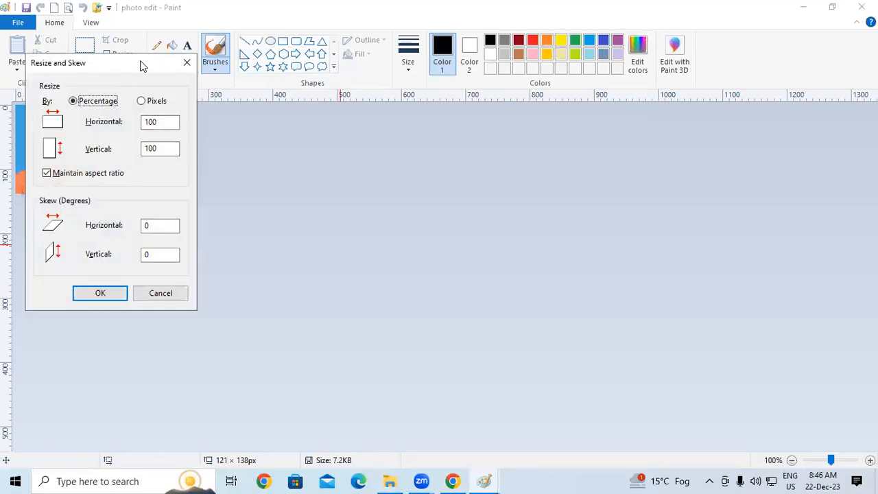
pyautogui.moveTo(140, 66); pyautogui.dragTo(276, 120)
pyautogui.click(276, 155)
pyautogui.click(222, 233)
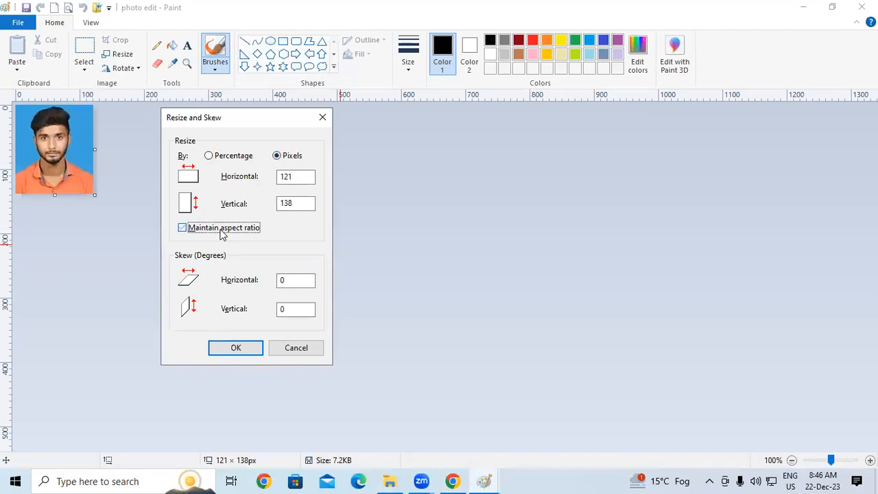
pyautogui.doubleClick(283, 177)
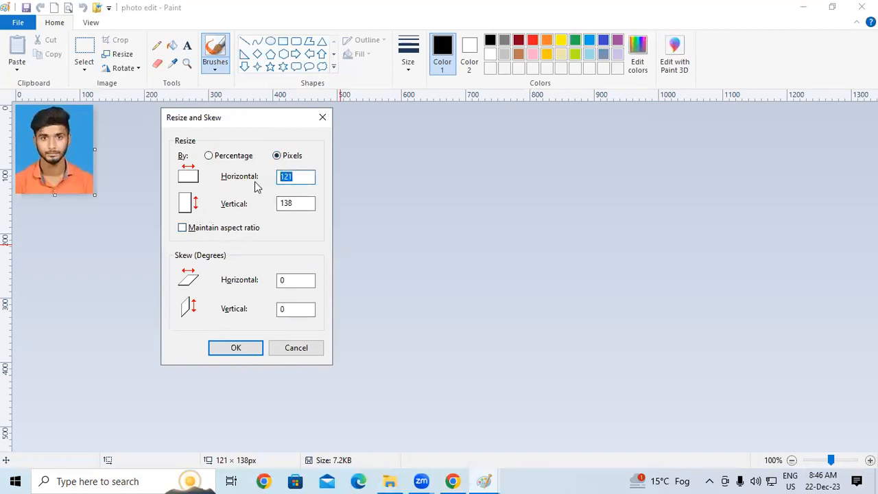
pyautogui.write('1')
pyautogui.press('Tab')
pyautogui.write('17')
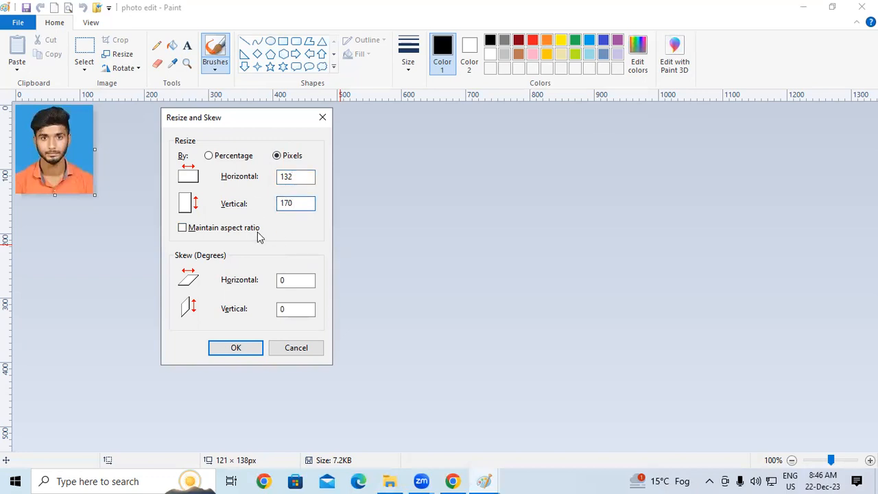
pyautogui.click(236, 350)
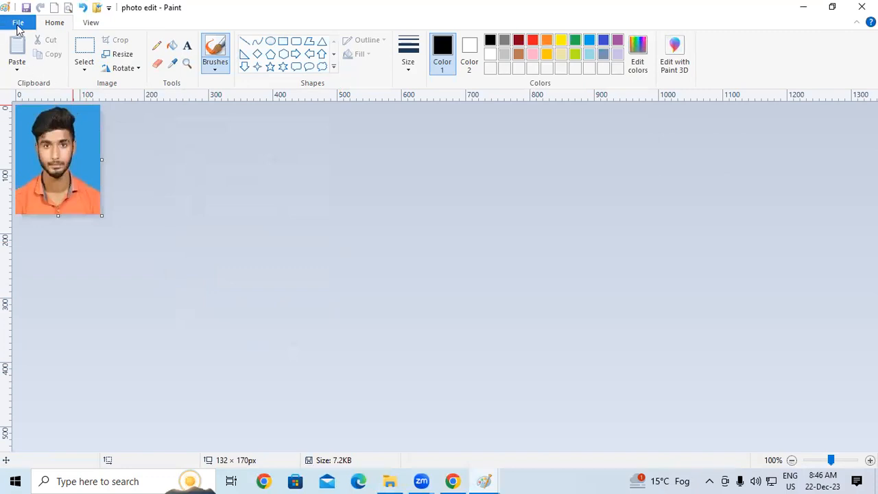
# Step: Save the resized photo as a separate JPEG named "photo edit111" in the ccc data folder
pyautogui.click(18, 23)
pyautogui.click(72, 141)
pyautogui.click(393, 314)
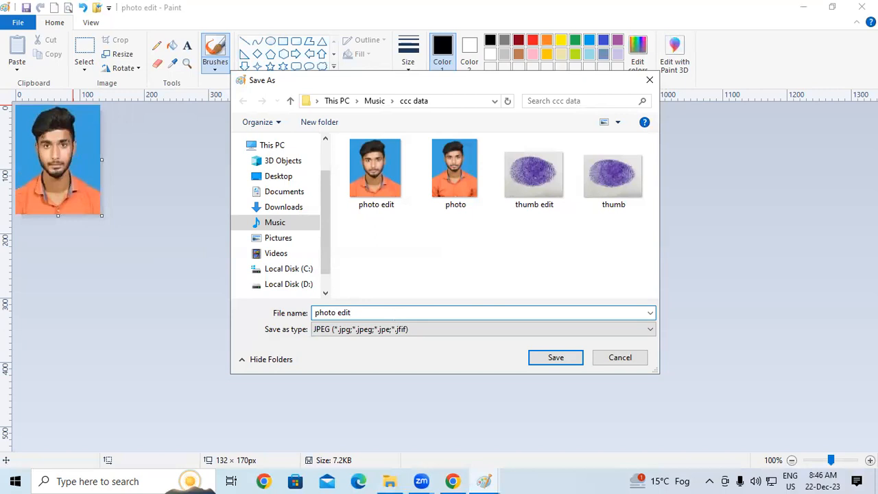
pyautogui.click(567, 358)
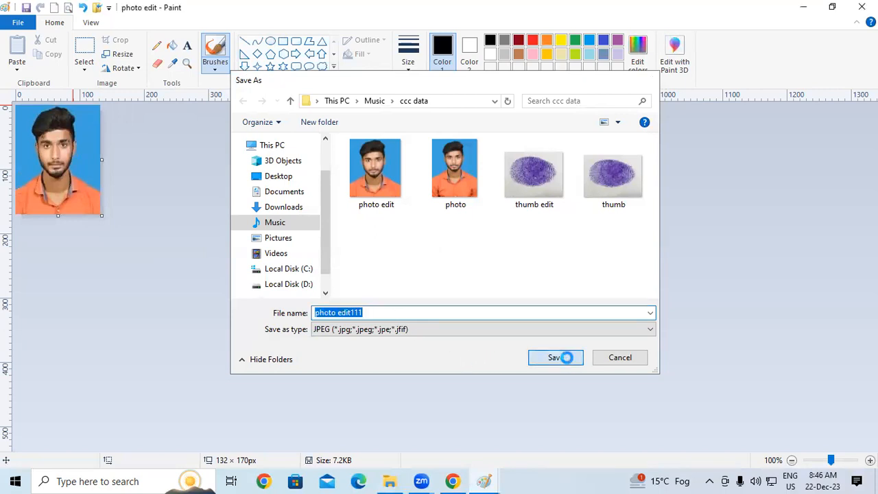
# Step: Switch to the web form in Chrome and try to upload "photo edit111" as the applicant photo
pyautogui.moveTo(458, 481)
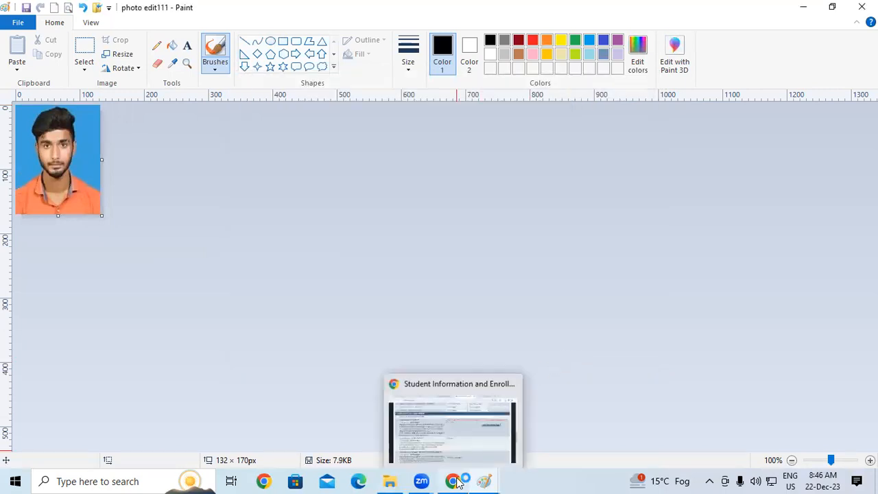
pyautogui.click(455, 434)
pyautogui.click(134, 192)
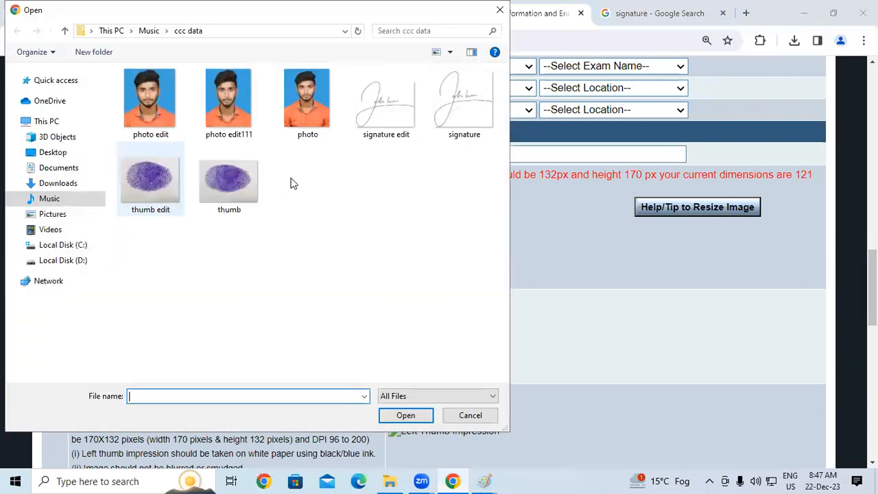
pyautogui.click(217, 111)
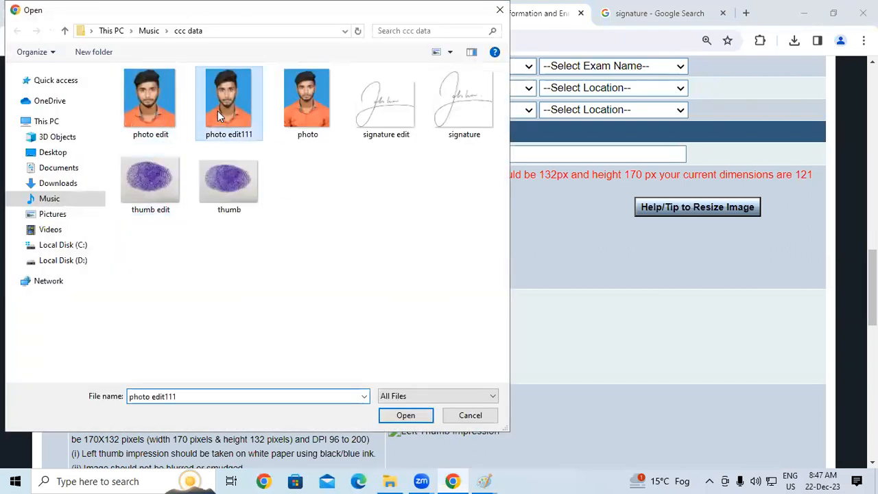
pyautogui.click(406, 417)
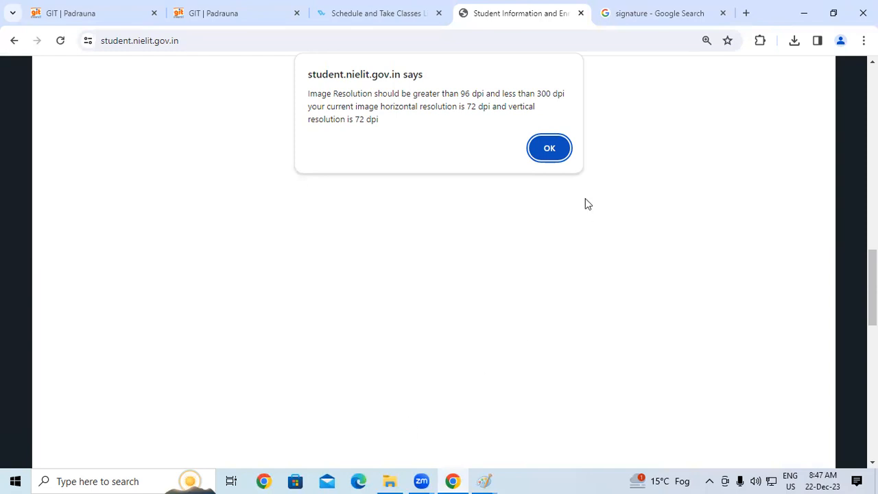
pyautogui.click(552, 149)
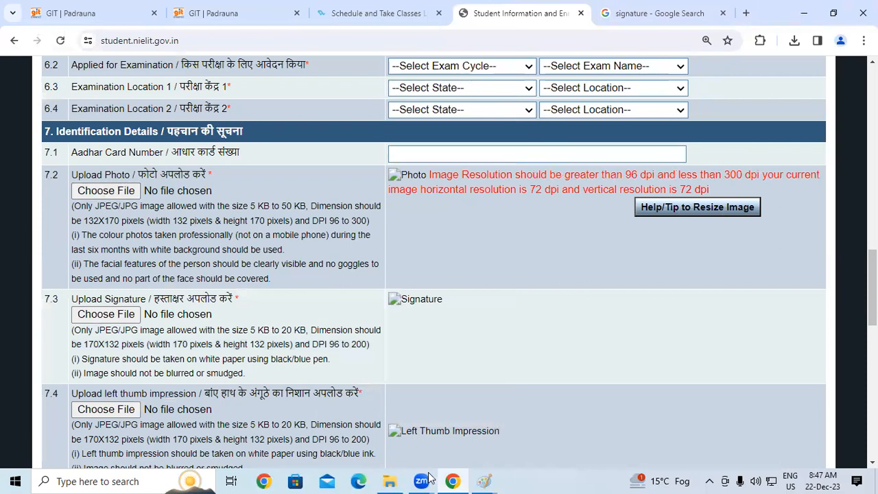
# Step: Switch to the ccc data folder in File Explorer and open the original "photo" image in Paint
pyautogui.click(393, 479)
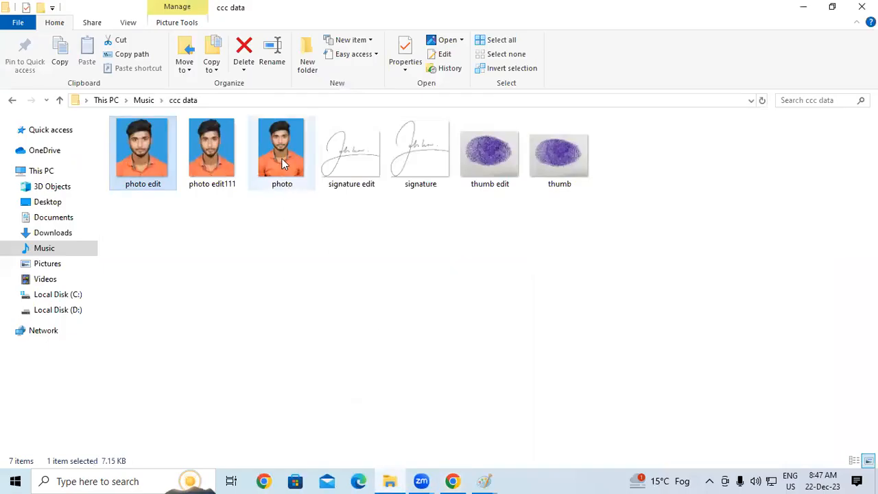
pyautogui.click(282, 159)
pyautogui.rightClick(282, 158)
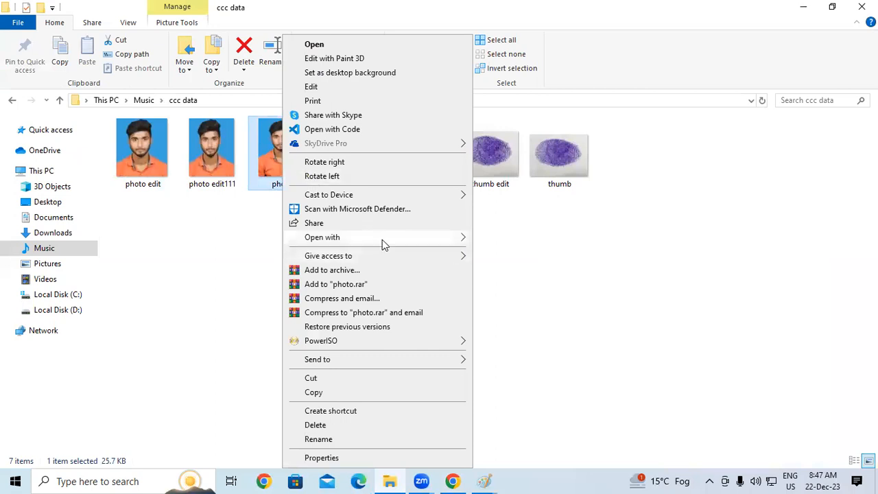
pyautogui.moveTo(382, 241)
pyautogui.click(534, 257)
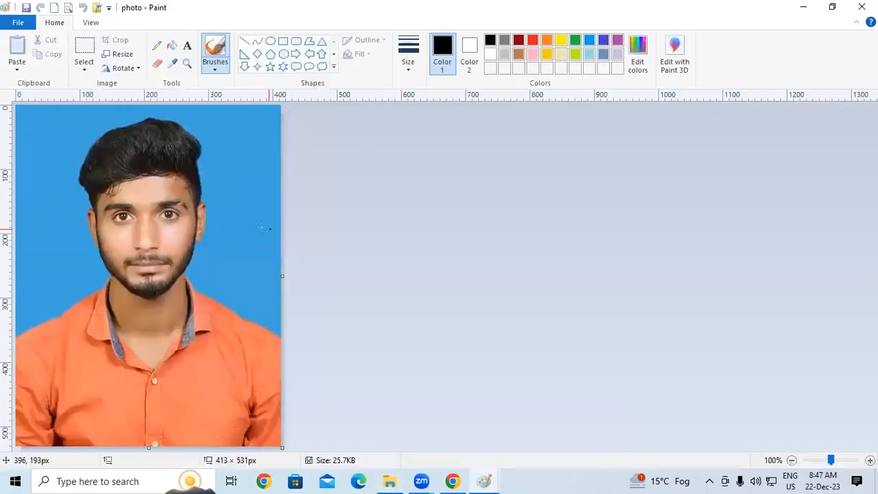
# Step: Crop the original photo to a region of about 371 × 420 px around the head and shoulders
pyautogui.click(82, 64)
pyautogui.moveTo(23, 116)
pyautogui.mouseDown()
pyautogui.moveTo(137, 144)
pyautogui.moveTo(218, 182)
pyautogui.moveTo(261, 345)
pyautogui.moveTo(262, 387)
pyautogui.mouseUp()
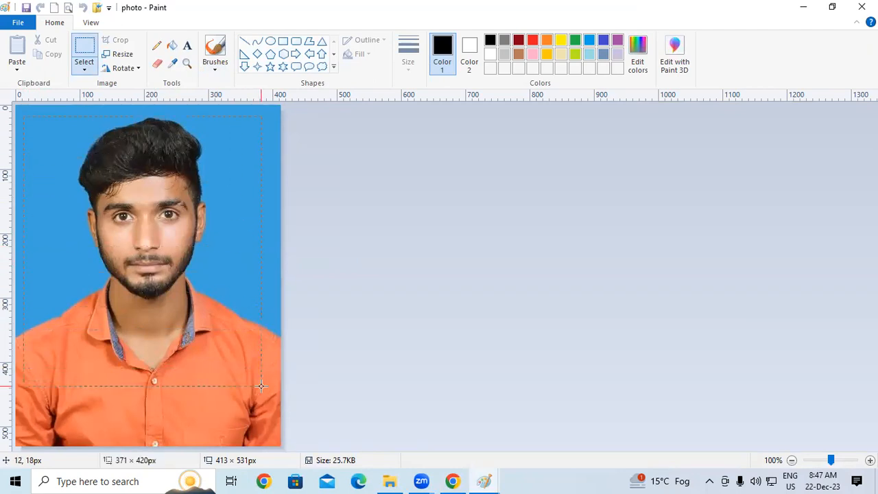
pyautogui.click(115, 40)
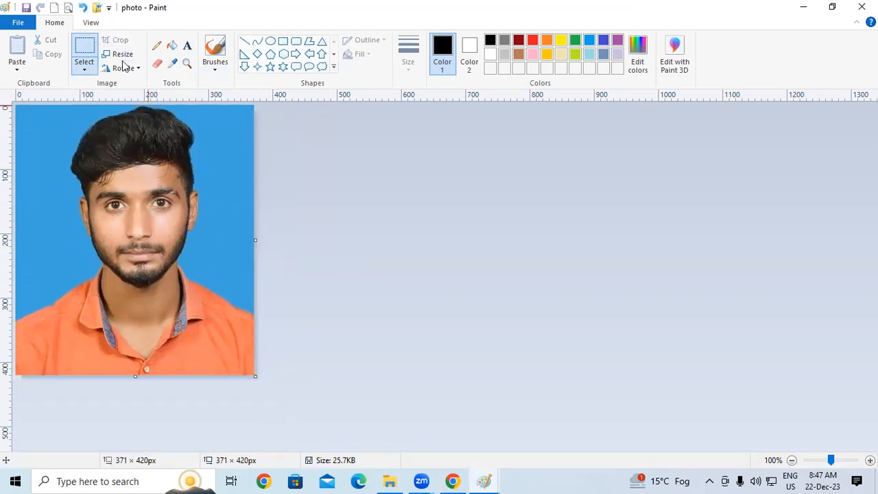
# Step: Resize the newly cropped original photo to 132 × 170 pixels with the aspect ratio lock turned off
pyautogui.click(119, 54)
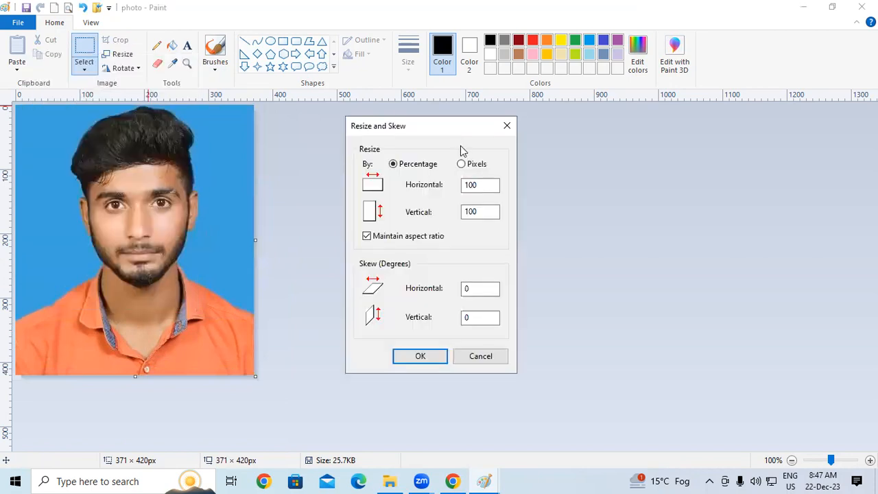
pyautogui.click(461, 165)
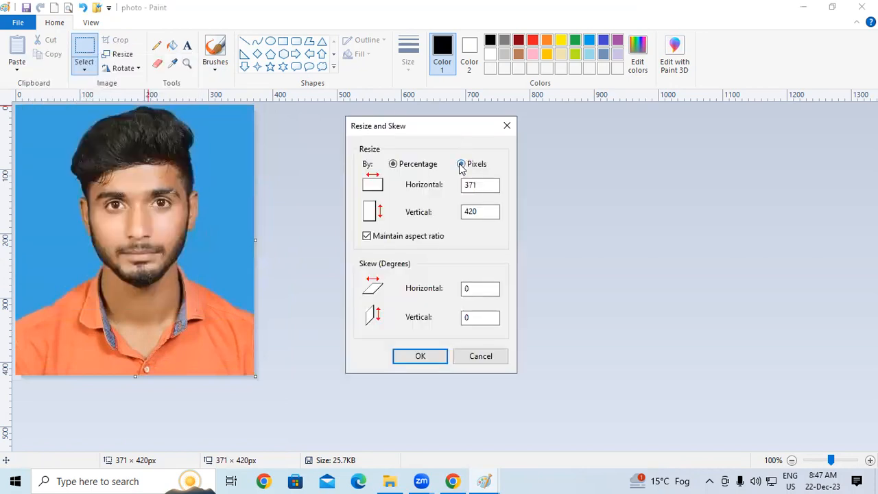
pyautogui.click(389, 240)
pyautogui.doubleClick(489, 188)
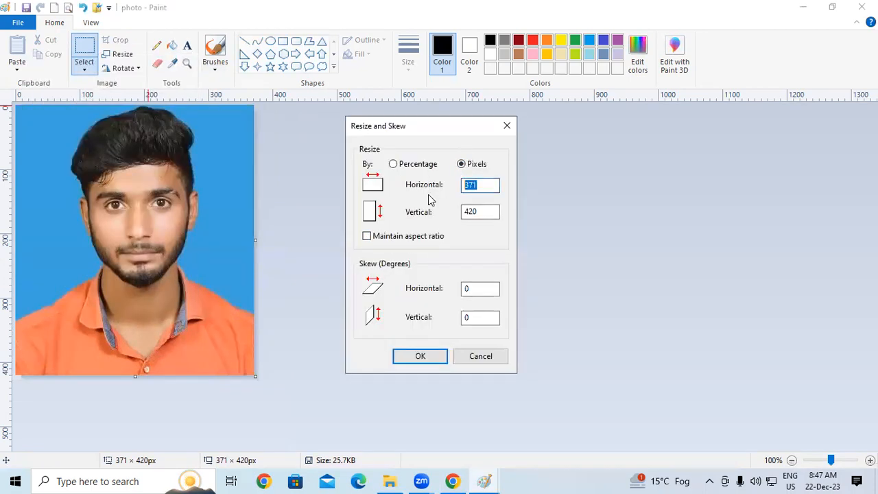
pyautogui.write('132')
pyautogui.moveTo(497, 212); pyautogui.dragTo(410, 215)
pyautogui.write('1')
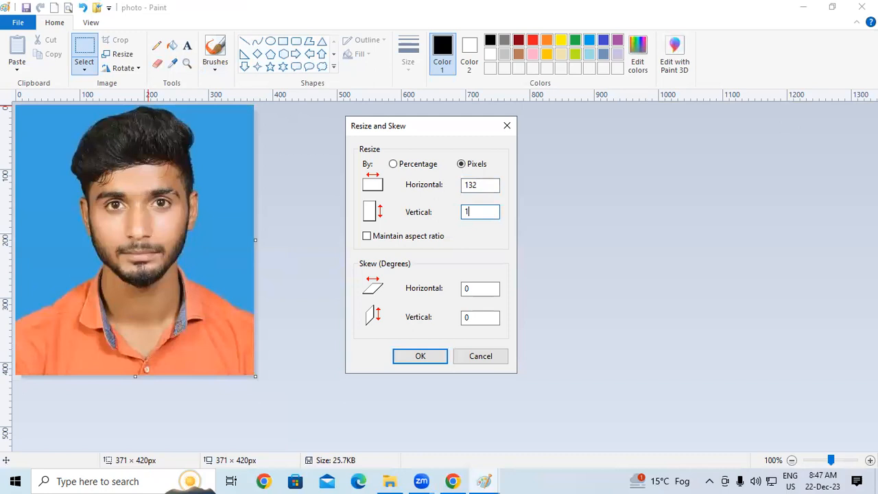
pyautogui.click(412, 359)
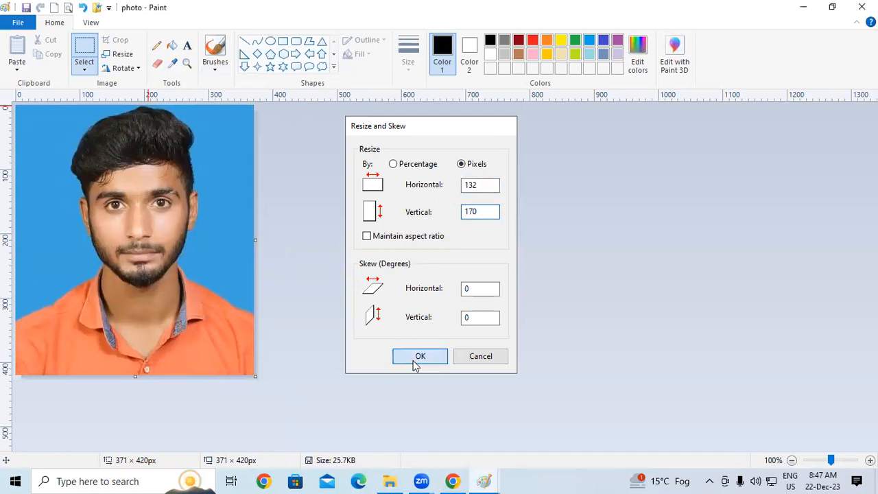
# Step: Save the resized photo as a new JPEG file named "photo333" in the ccc data folder
pyautogui.click(18, 22)
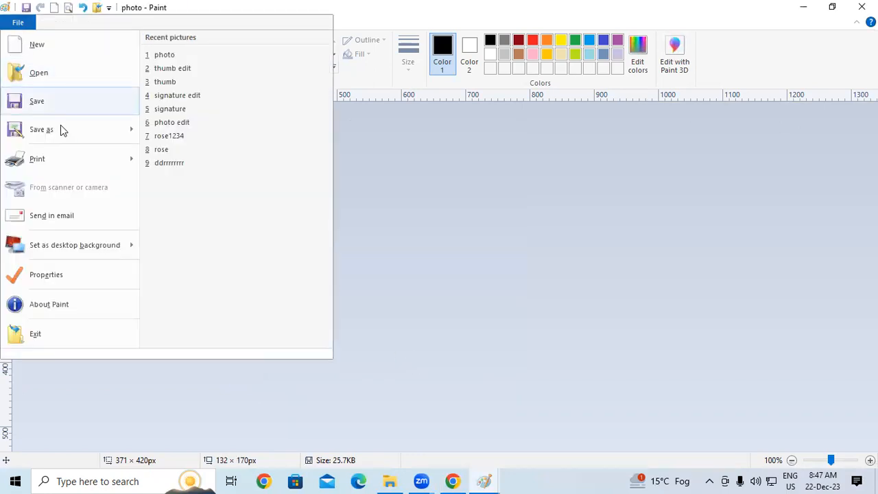
pyautogui.click(61, 127)
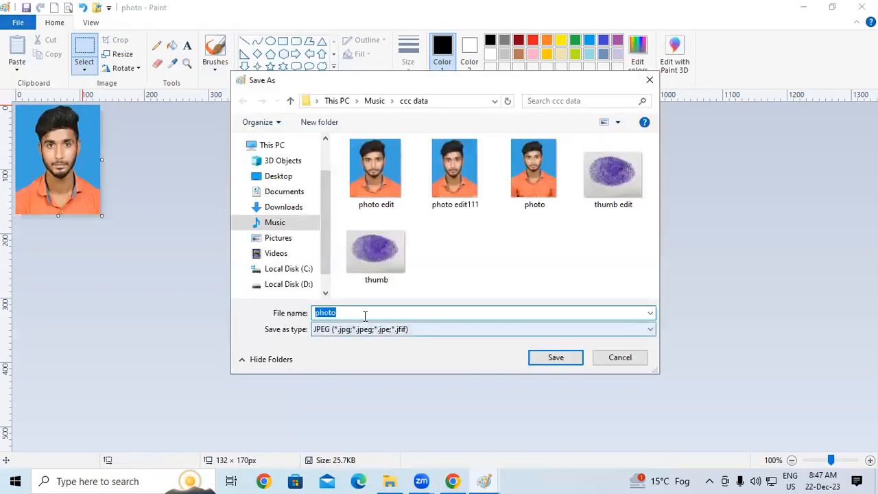
pyautogui.doubleClick(363, 310)
pyautogui.click(361, 311)
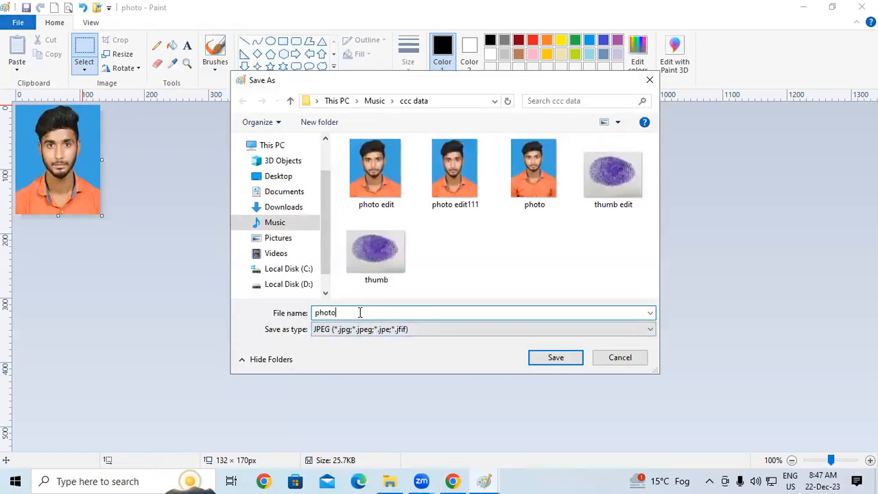
pyautogui.write('333')
pyautogui.click(555, 358)
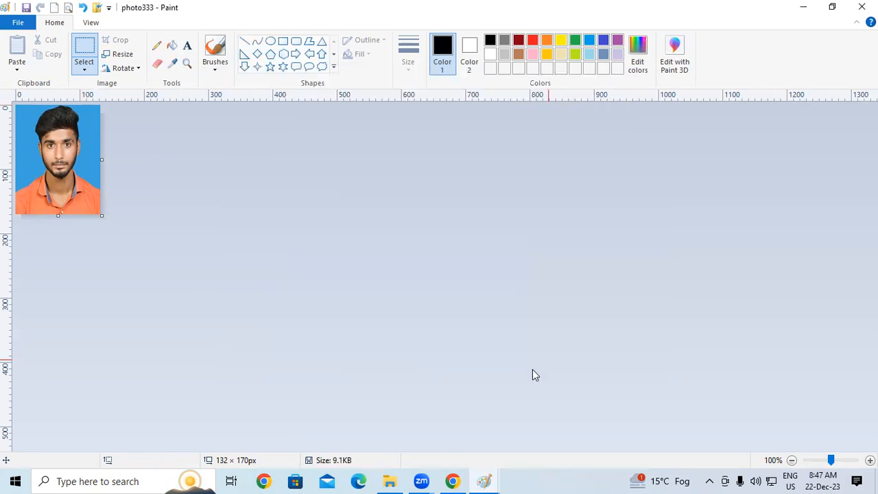
# Step: Switch to the web form in Chrome and try to upload "photo333" as the applicant photo
pyautogui.click(454, 480)
pyautogui.click(135, 191)
pyautogui.click(387, 103)
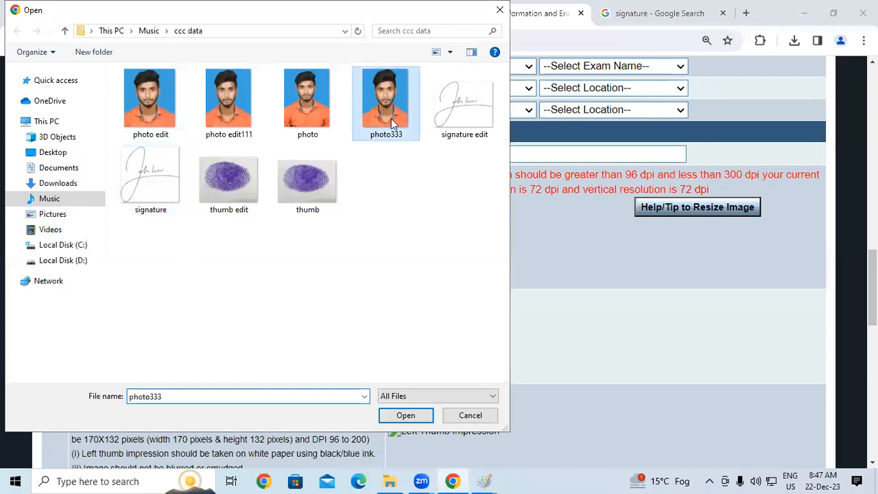
pyautogui.click(405, 415)
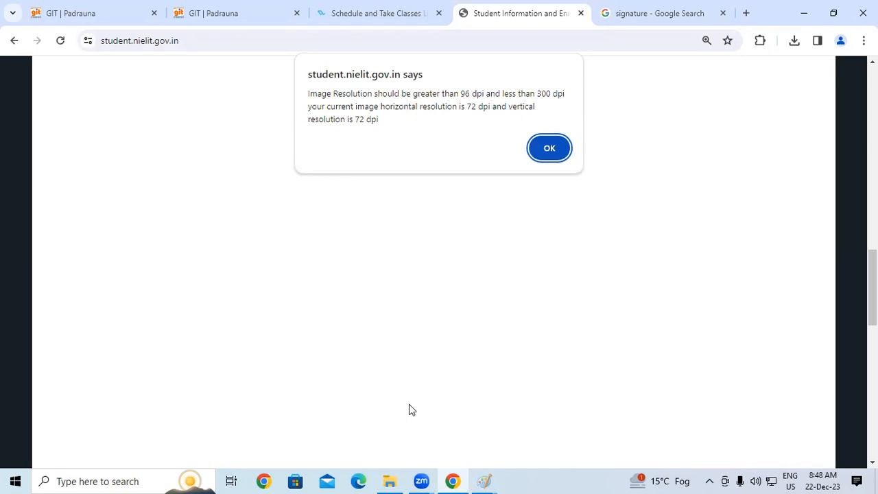
pyautogui.click(550, 150)
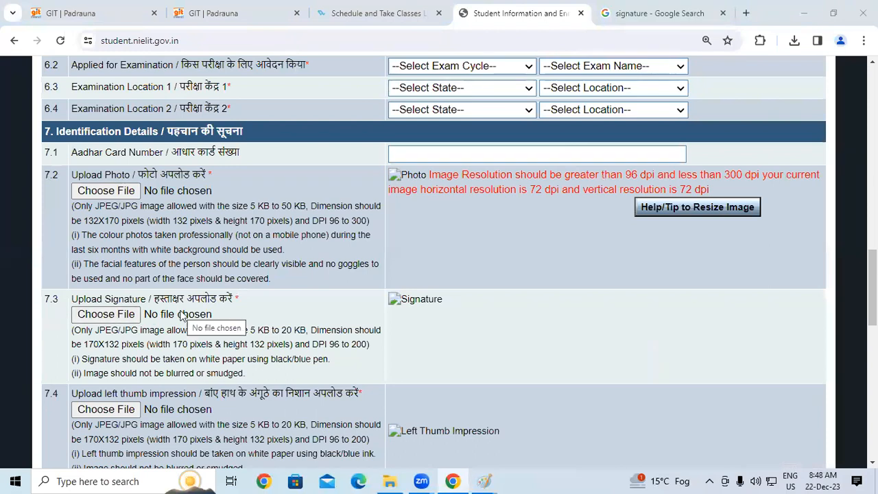
# Step: Try to upload "signature edit" in the form's signature field
pyautogui.click(135, 316)
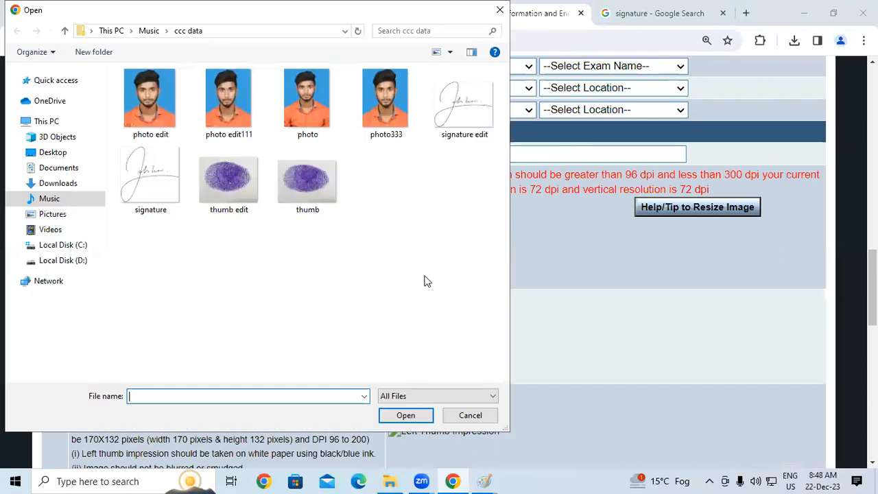
pyautogui.click(491, 143)
pyautogui.click(406, 416)
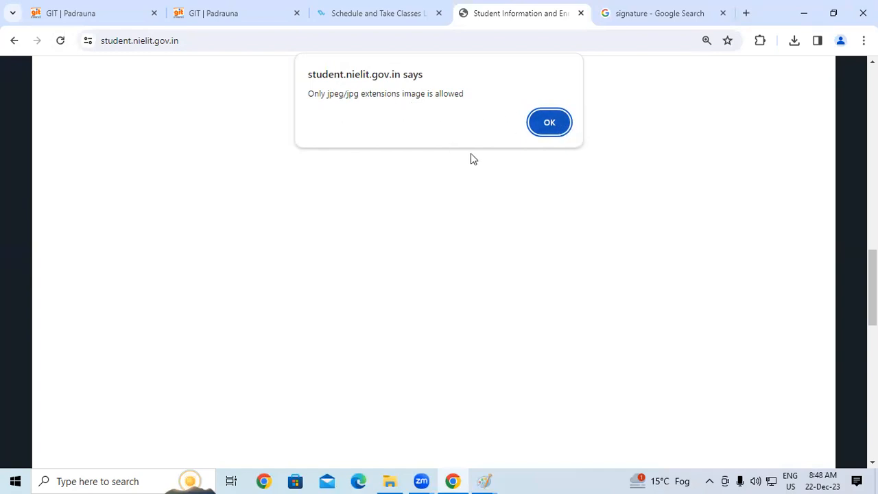
pyautogui.click(548, 123)
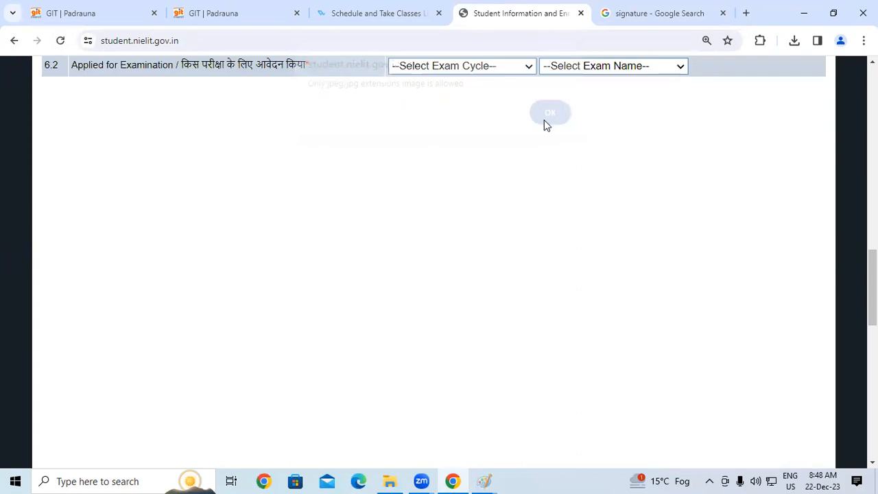
# Step: Try to upload "thumb edit" in the form's left thumb impression field
pyautogui.click(110, 411)
pyautogui.click(232, 184)
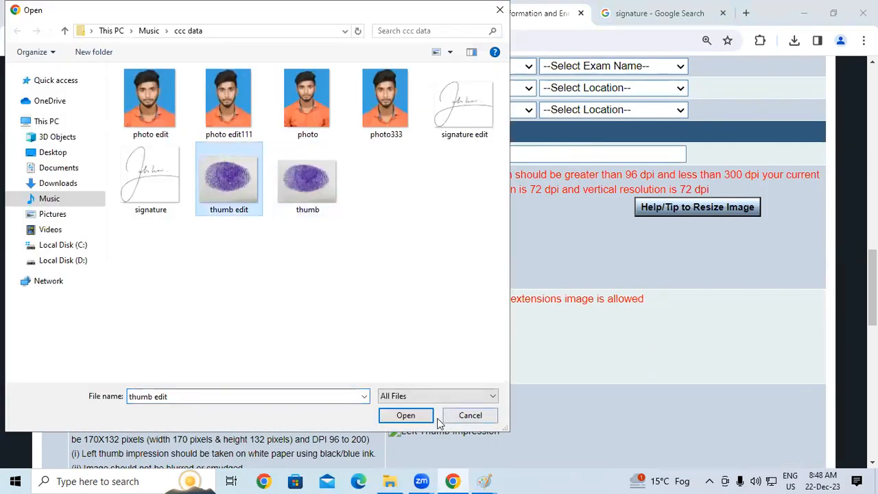
pyautogui.click(418, 418)
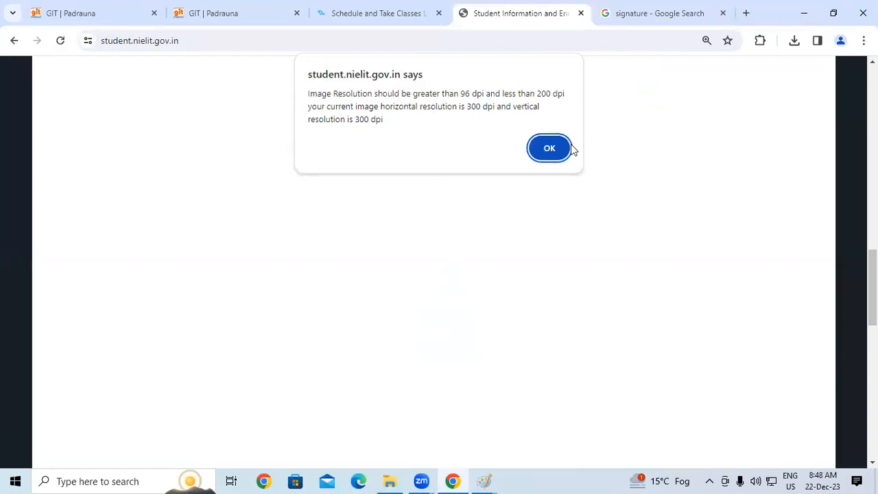
pyautogui.click(550, 148)
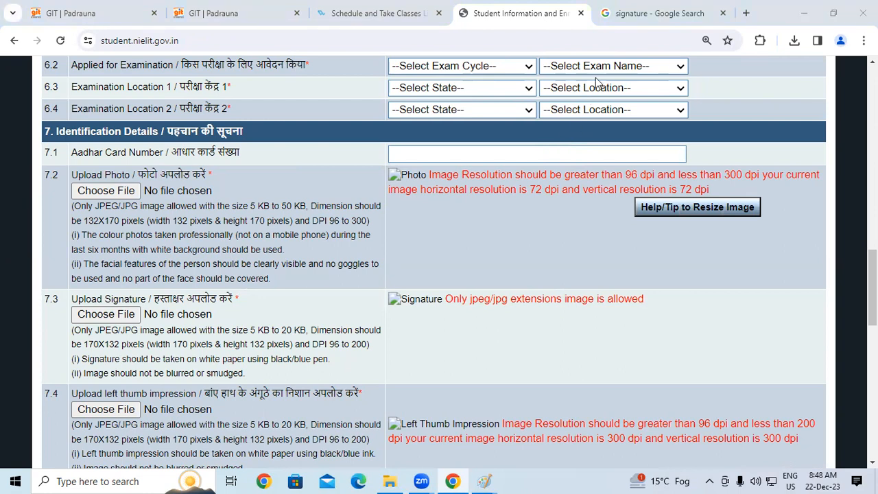
pyautogui.click(224, 10)
pyautogui.click(367, 12)
pyautogui.click(529, 13)
pyautogui.click(656, 13)
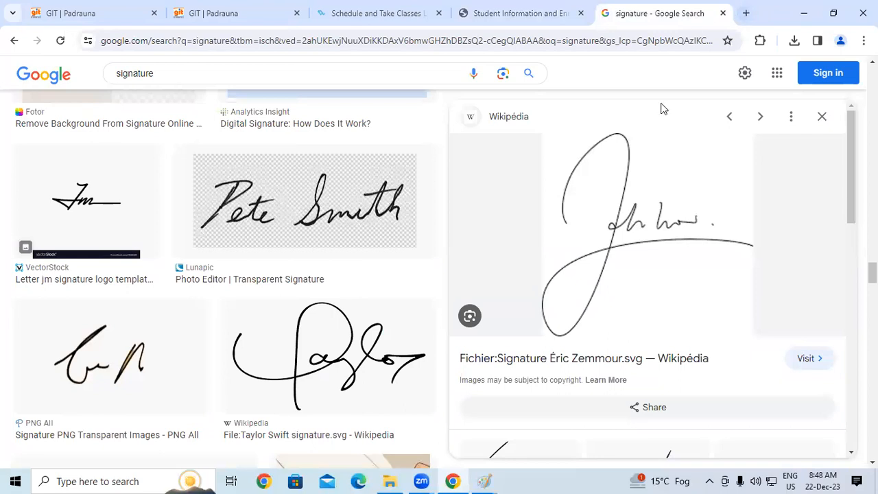
# Step: Switch to the ccc data folder in File Explorer and open the original "signature" image in Paint
pyautogui.click(390, 481)
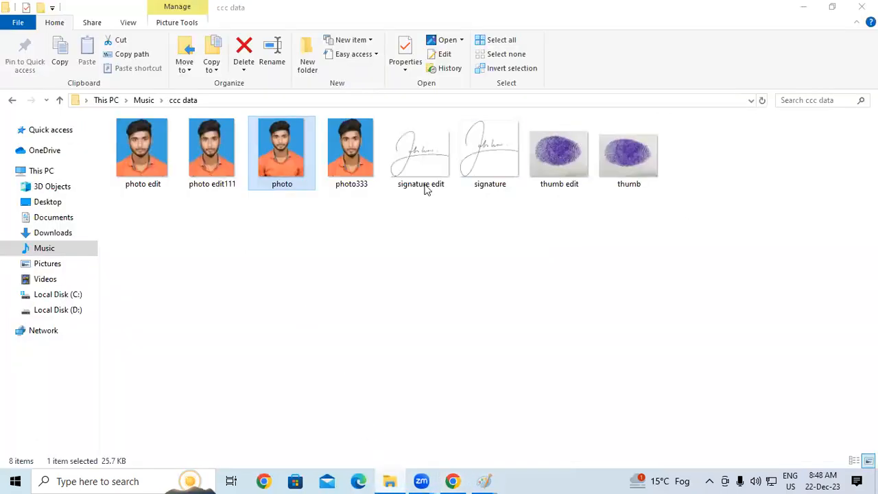
pyautogui.click(480, 162)
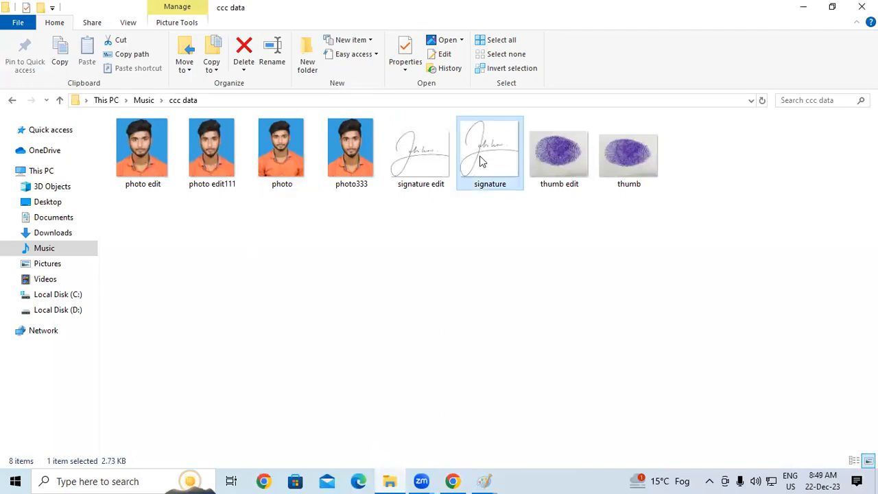
pyautogui.rightClick(480, 161)
pyautogui.moveTo(534, 237)
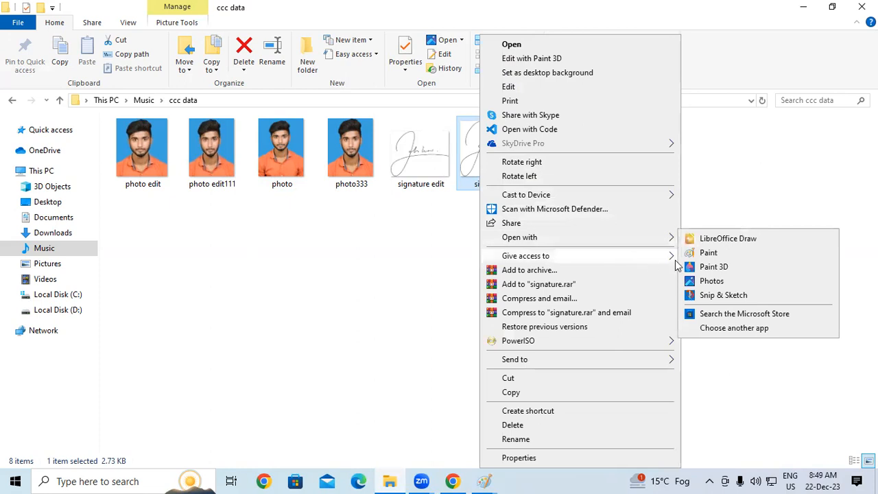
pyautogui.click(721, 253)
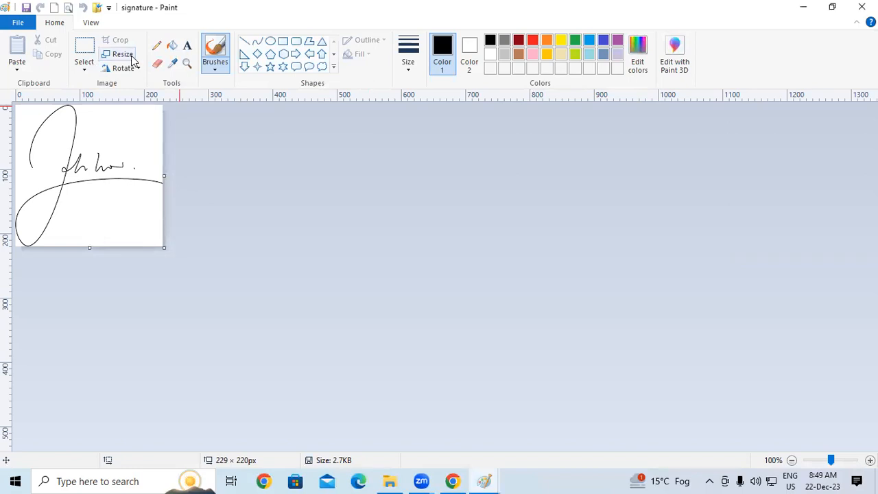
# Step: Resize the signature image to 170 × 132 pixels with the aspect ratio lock turned off
pyautogui.click(106, 59)
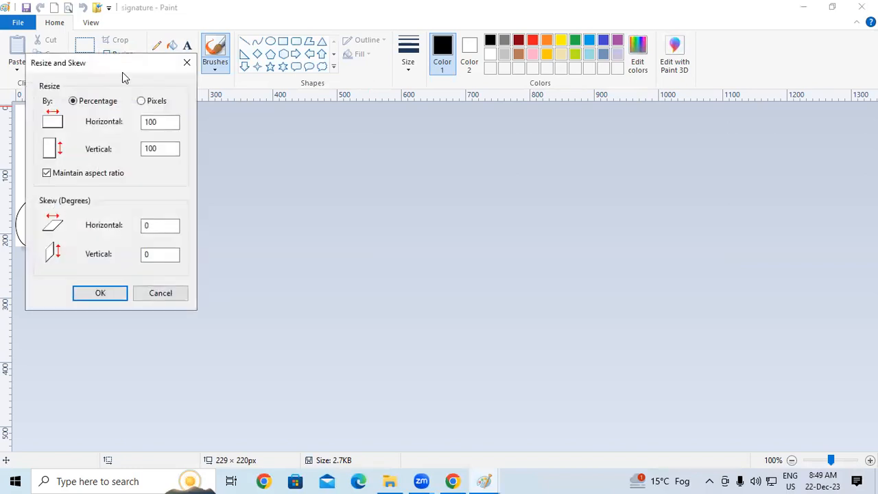
pyautogui.click(418, 160)
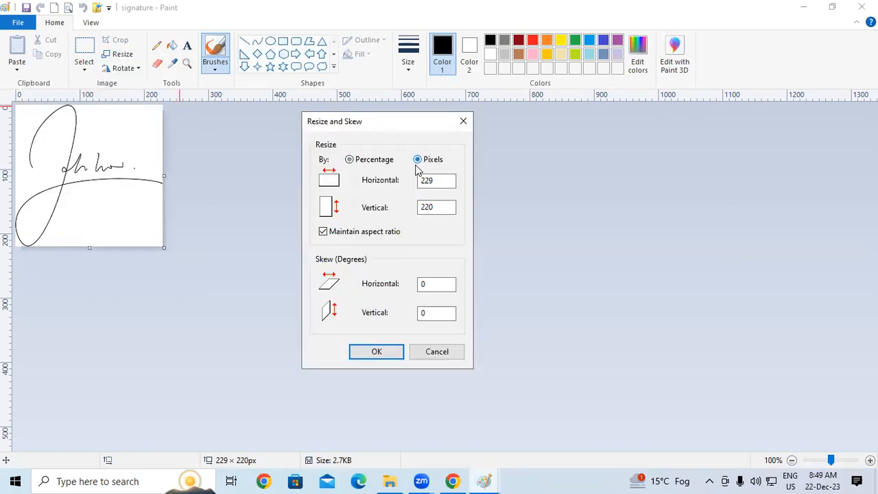
pyautogui.click(323, 231)
pyautogui.moveTo(439, 181); pyautogui.dragTo(378, 185)
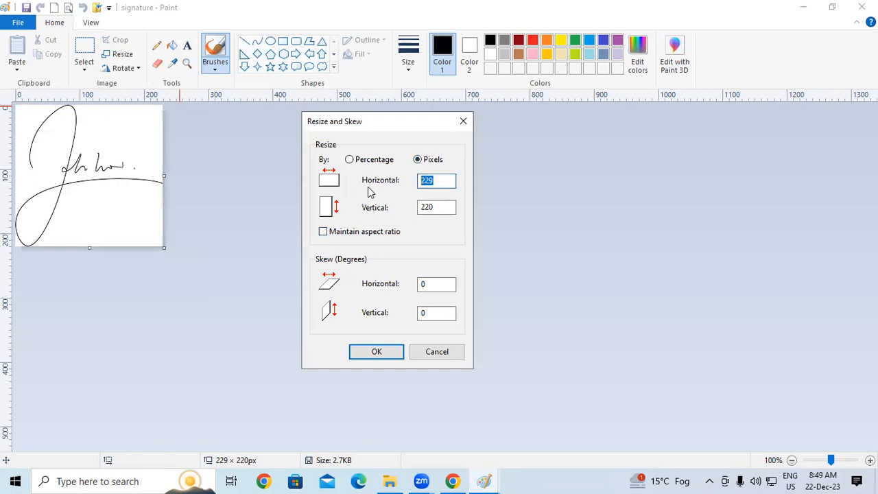
pyautogui.write('170')
pyautogui.moveTo(434, 208); pyautogui.dragTo(412, 212)
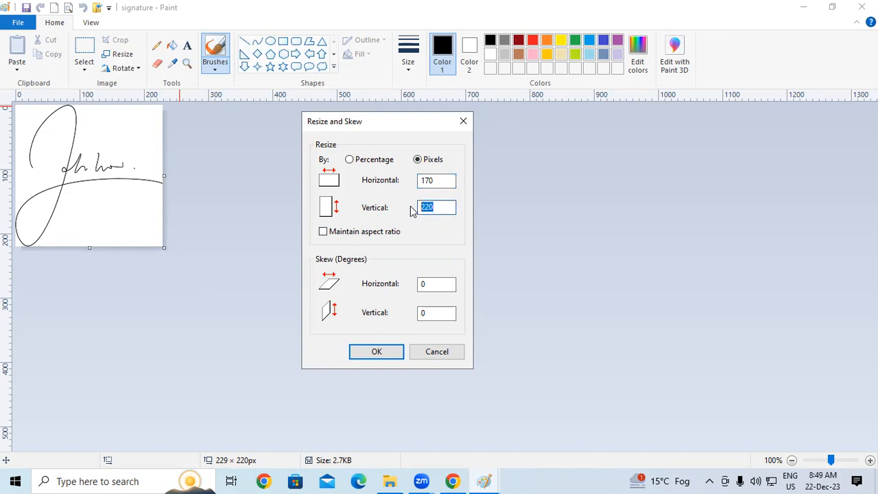
pyautogui.write('132')
pyautogui.click(397, 351)
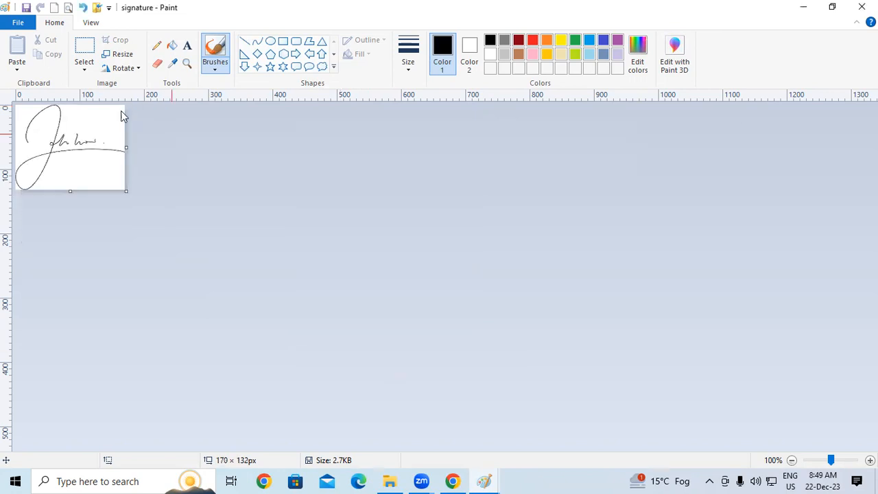
# Step: Save the resized signature in JPEG format as a new file named "signature ppp" in the ccc data folder
pyautogui.click(19, 23)
pyautogui.click(41, 129)
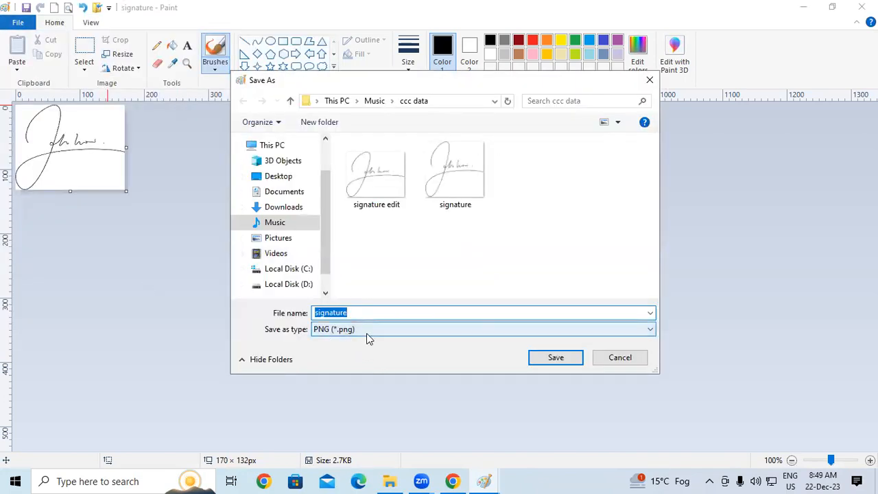
pyautogui.click(374, 336)
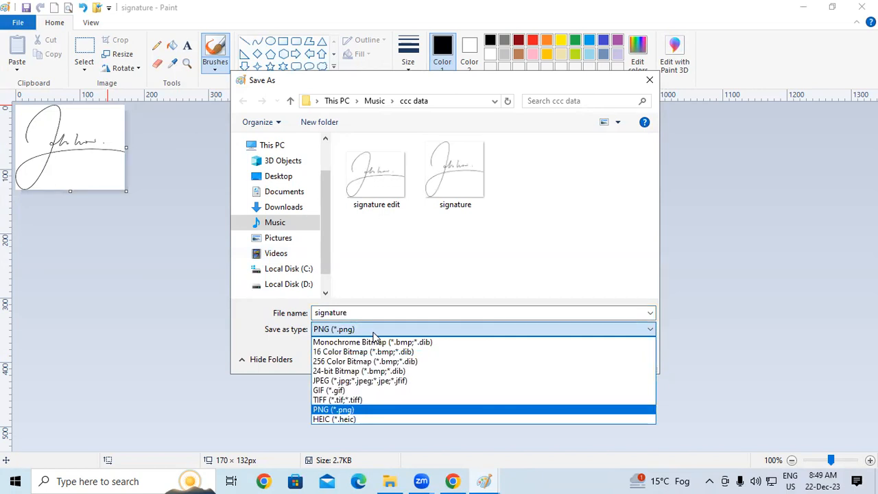
pyautogui.click(375, 381)
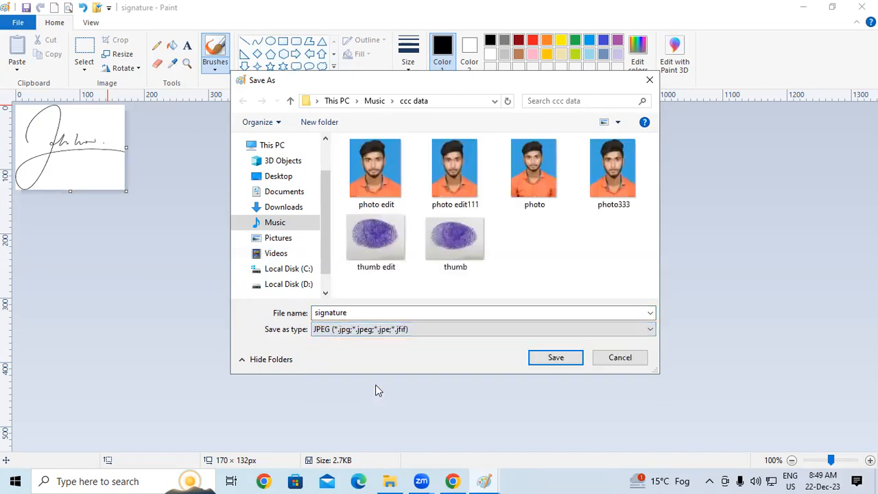
pyautogui.click(367, 315)
pyautogui.click(367, 315)
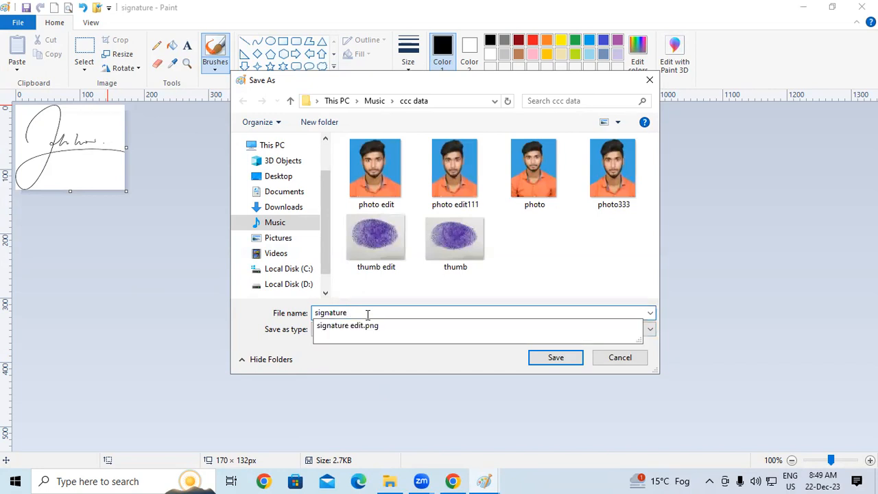
pyautogui.write('ppp')
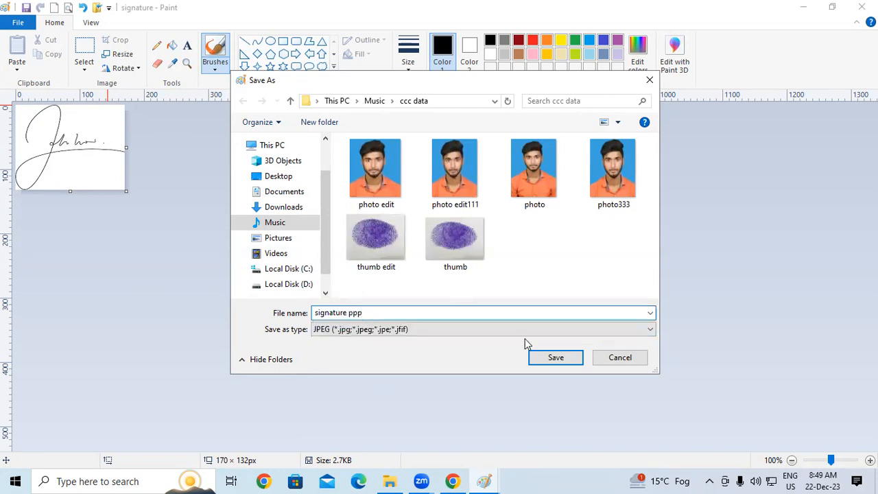
pyautogui.click(564, 362)
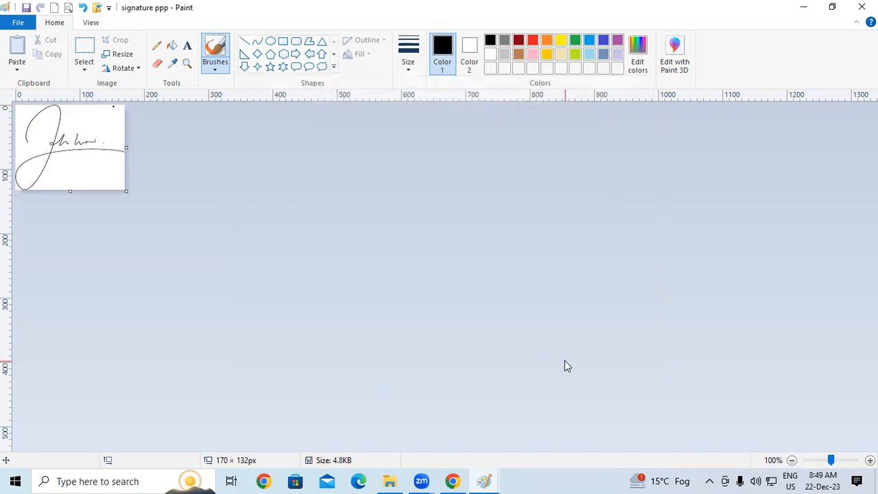
# Step: Switch to the NIELIT form in Chrome and try to upload "signature ppp" as the signature
pyautogui.click(453, 481)
pyautogui.click(415, 8)
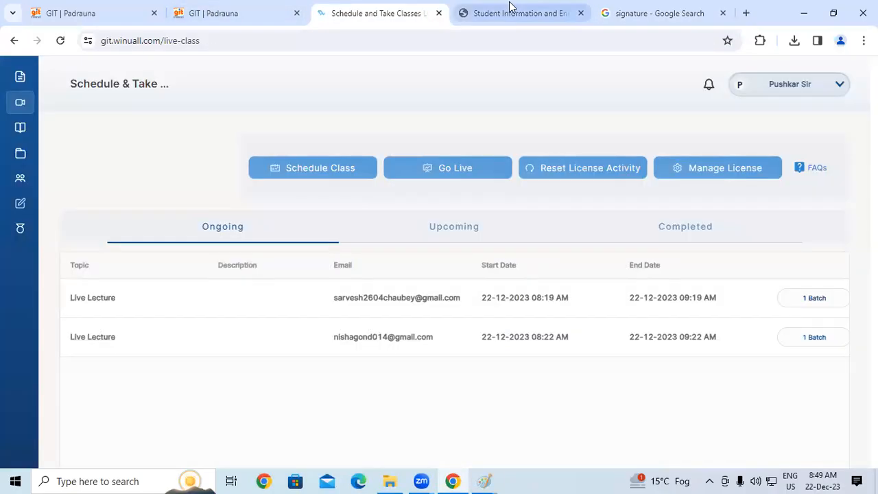
pyautogui.click(510, 10)
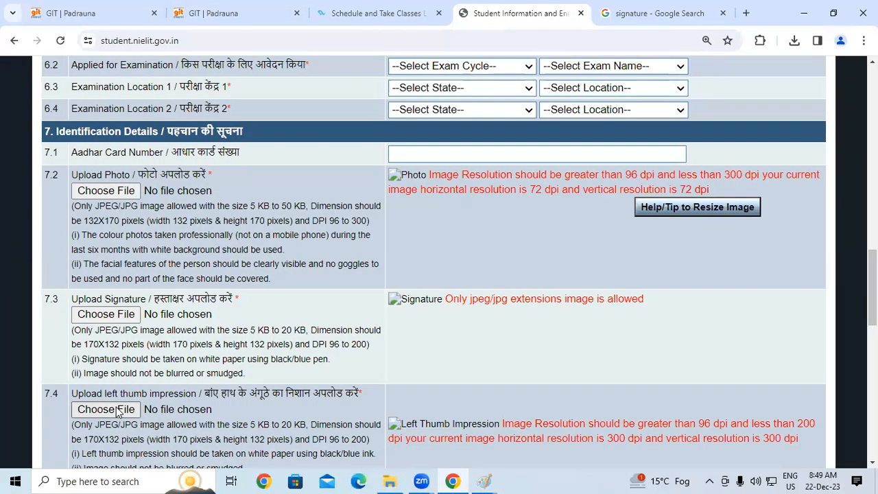
pyautogui.click(106, 313)
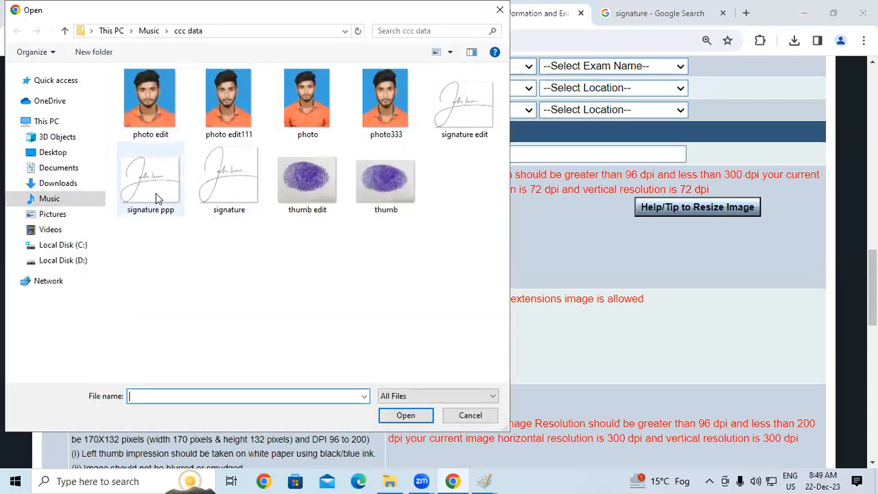
pyautogui.click(156, 198)
pyautogui.click(418, 416)
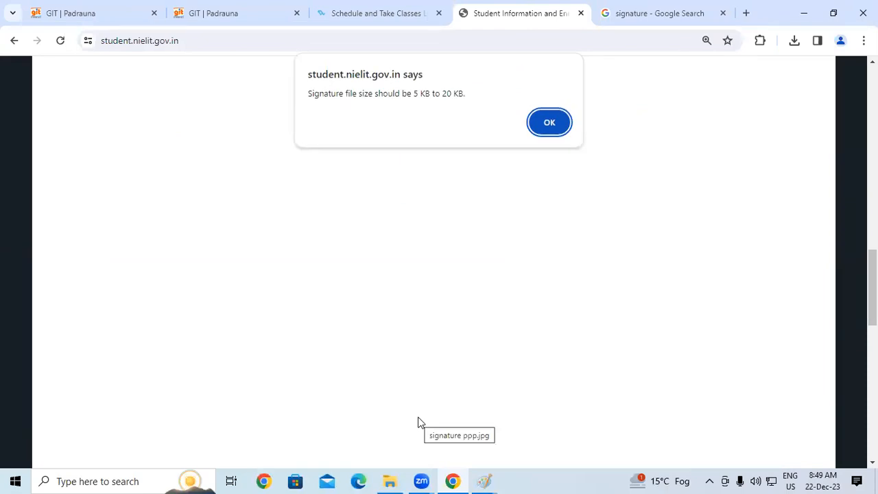
pyautogui.click(551, 122)
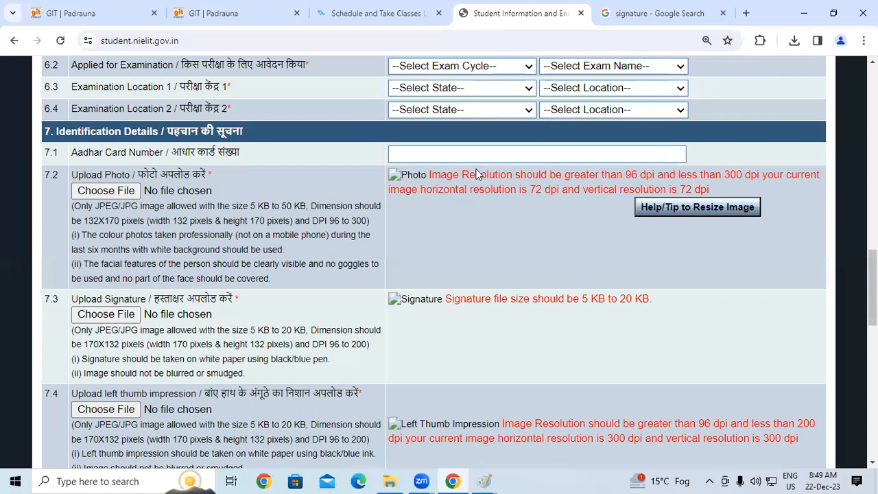
# Step: Switch to the "signature ppp" image in Paint, undo its resizing and close it without saving the changes
pyautogui.click(484, 475)
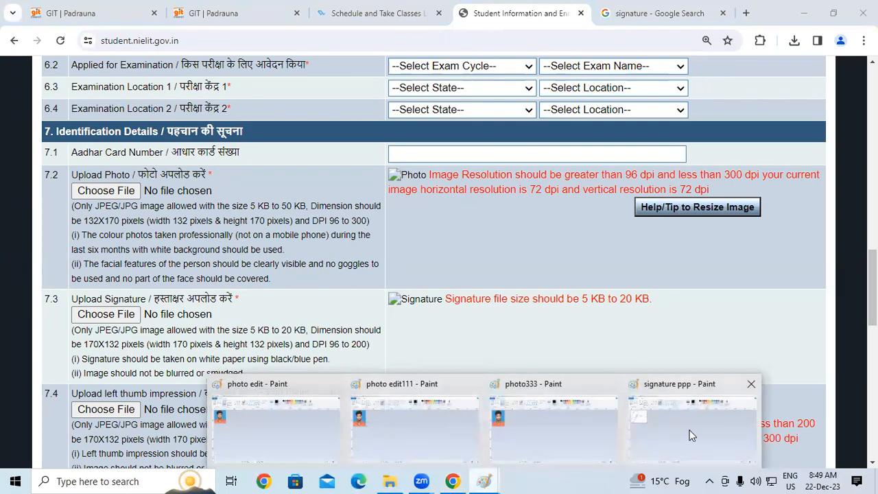
pyautogui.click(691, 435)
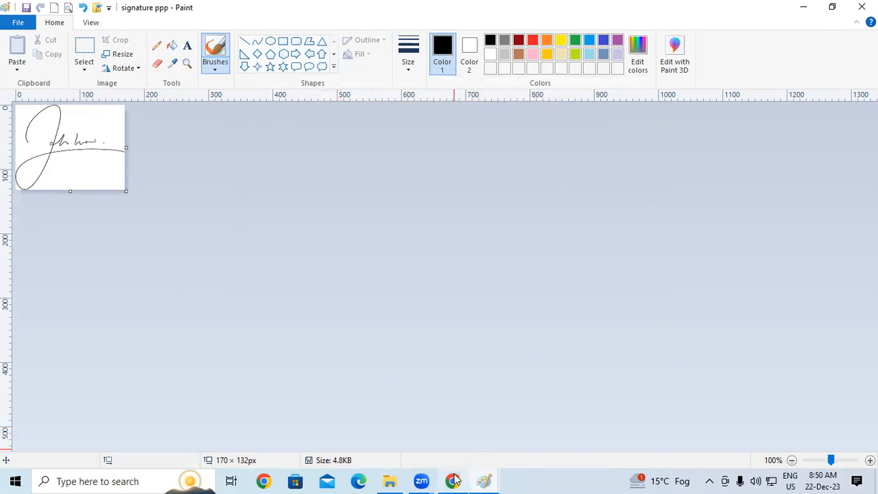
pyautogui.moveTo(454, 481)
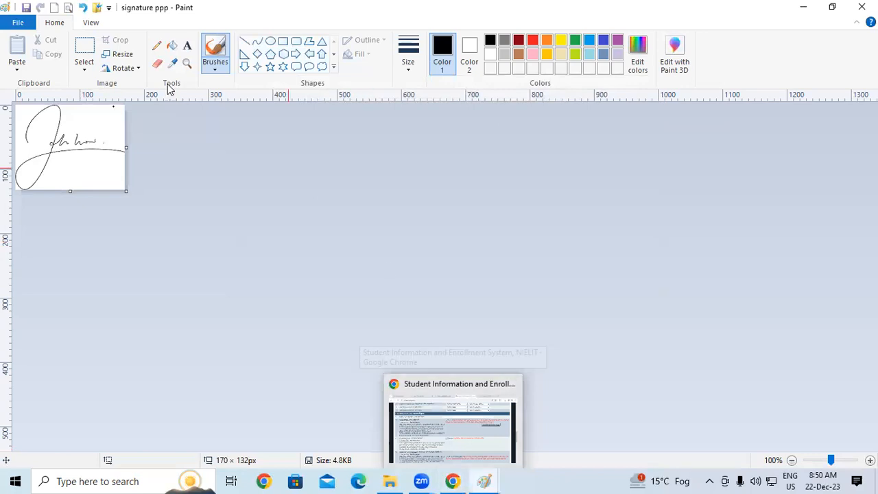
pyautogui.hotkey('ctrl', 'z')
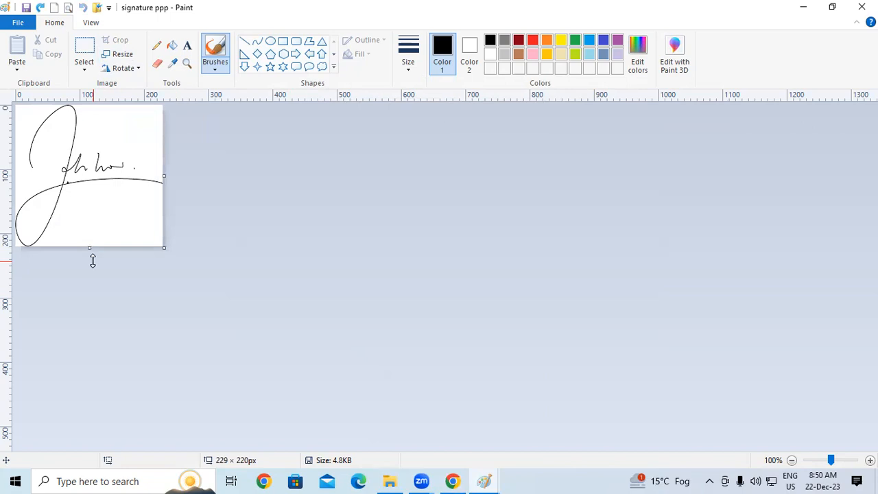
pyautogui.hotkey('alt', 'F4')
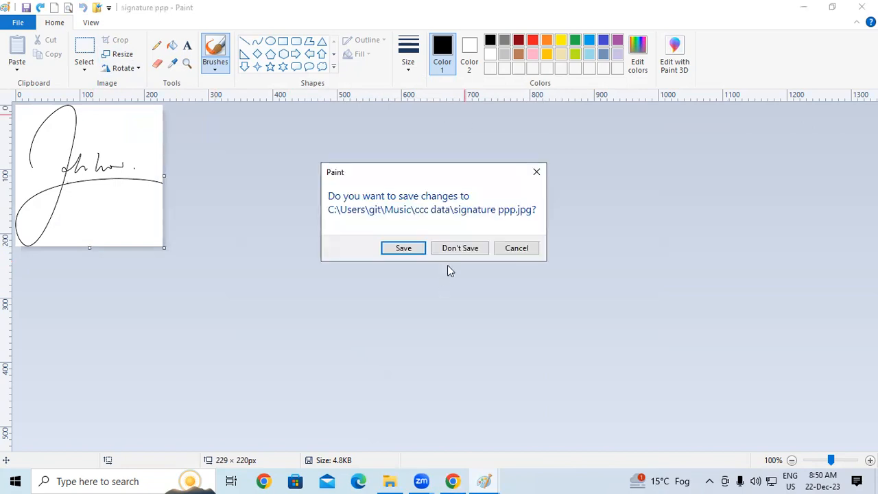
pyautogui.click(456, 250)
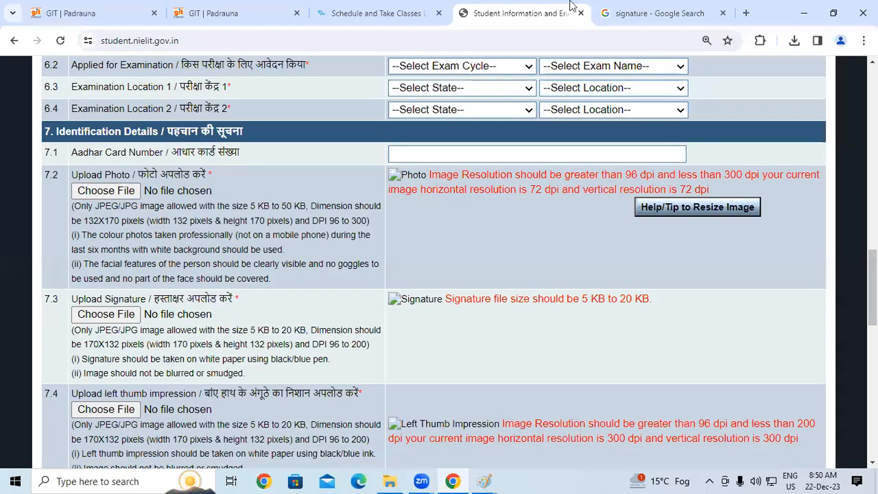
# Step: In the Google image results for signatures in Chrome, open the preview of "JAM 2023-IITG-Signature Requirements"
pyautogui.click(425, 14)
pyautogui.click(661, 7)
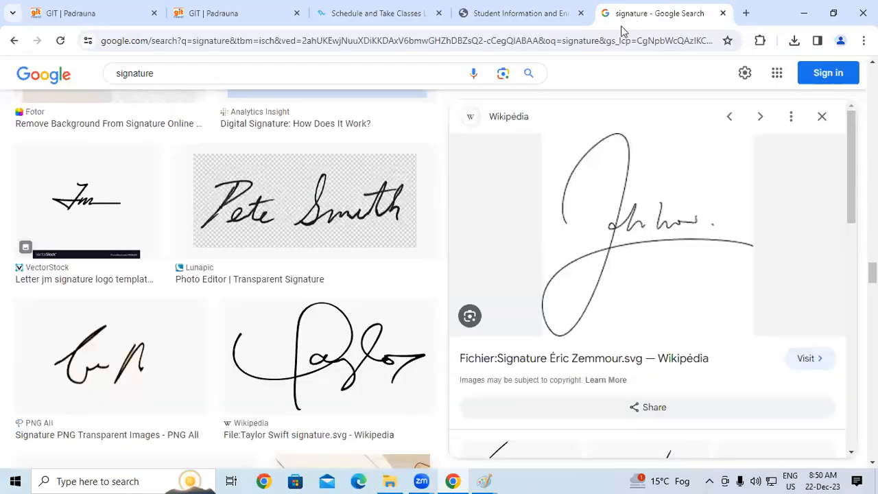
pyautogui.click(822, 117)
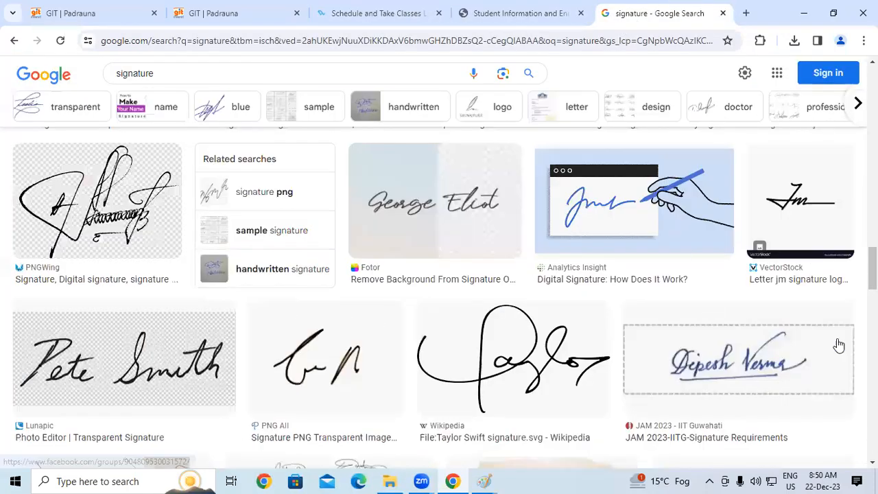
pyautogui.scroll(-3, 836, 342)
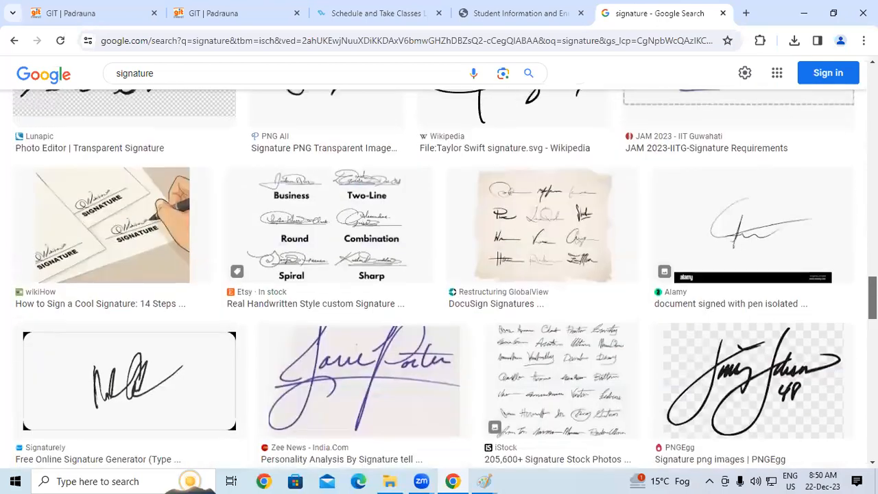
pyautogui.scroll(2, 778, 214)
pyautogui.click(778, 213)
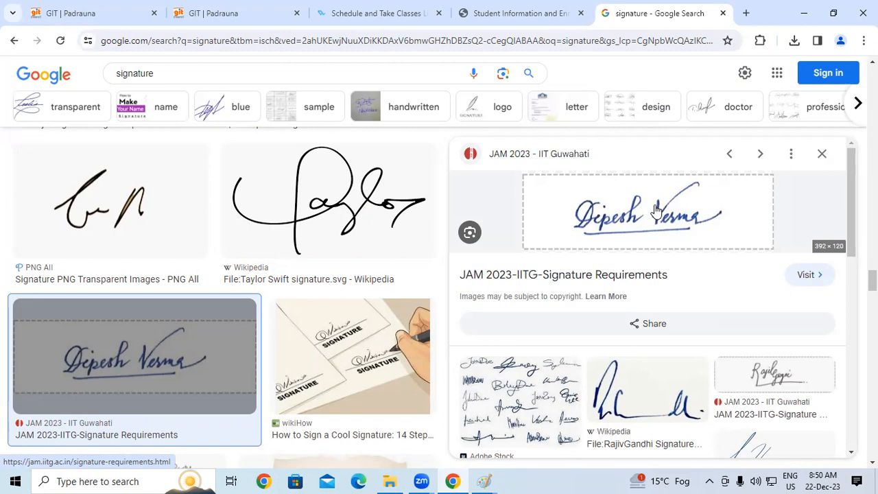
# Step: Save the previewed signature image to the Pictures folder as "sign" with the file type All Files
pyautogui.rightClick(655, 207)
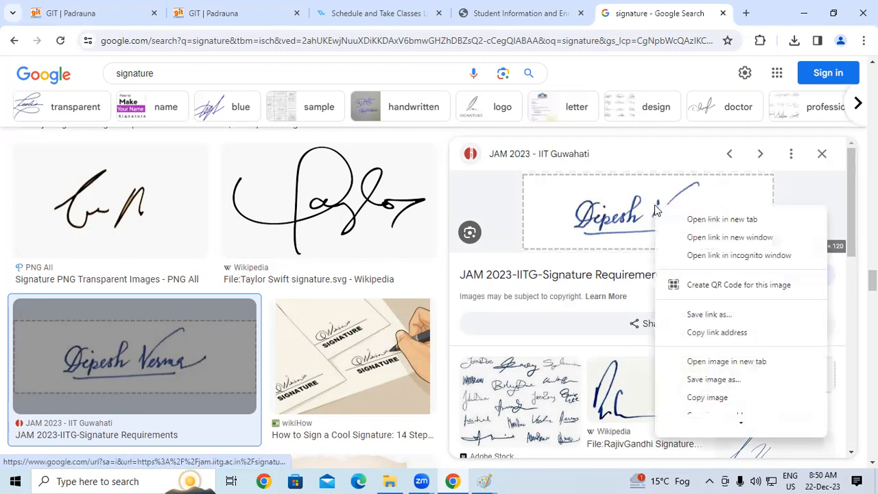
pyautogui.click(719, 382)
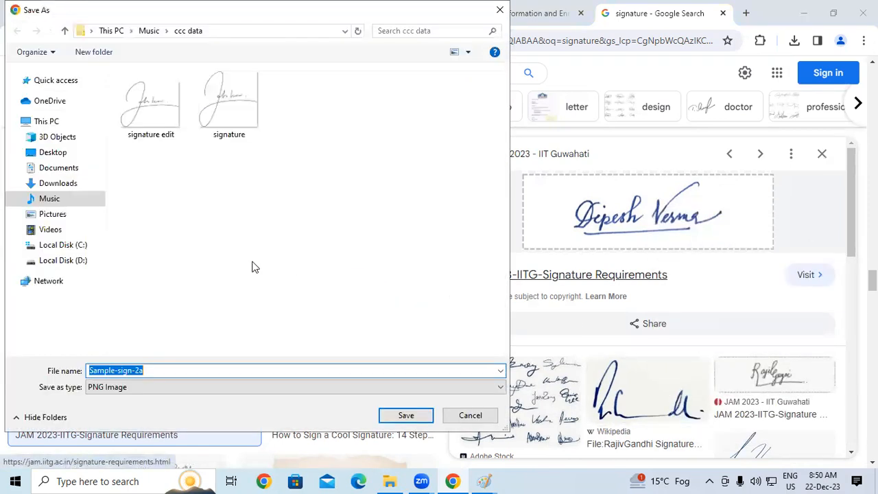
pyautogui.click(68, 216)
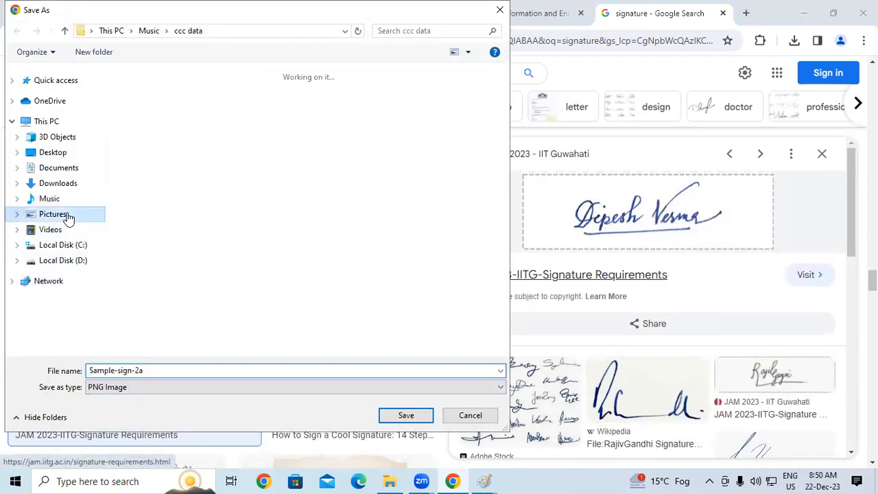
pyautogui.click(177, 373)
pyautogui.write('sign')
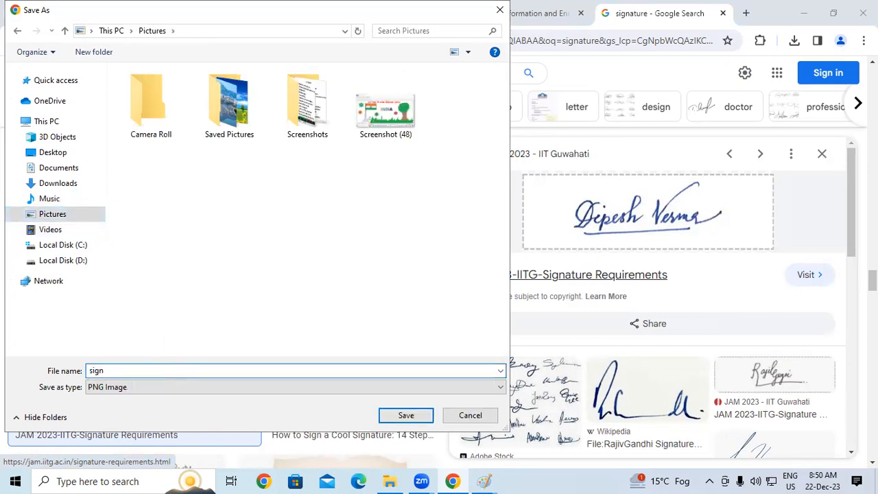
pyautogui.click(176, 388)
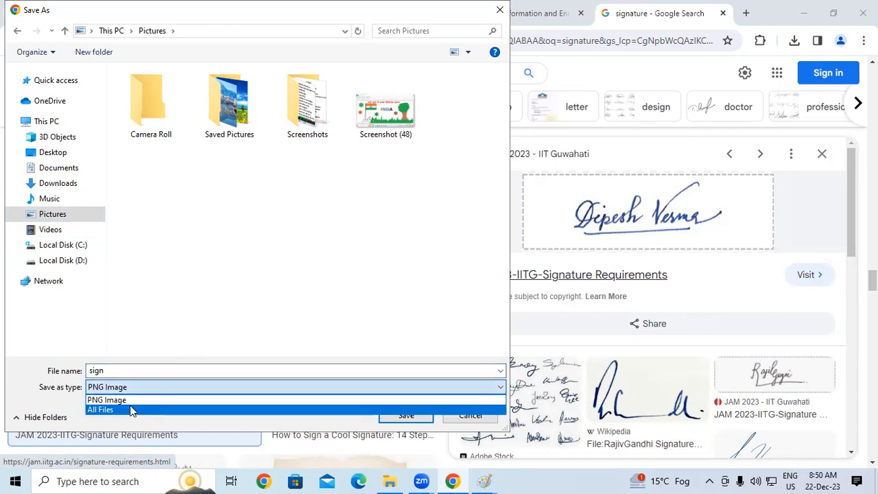
pyautogui.click(131, 409)
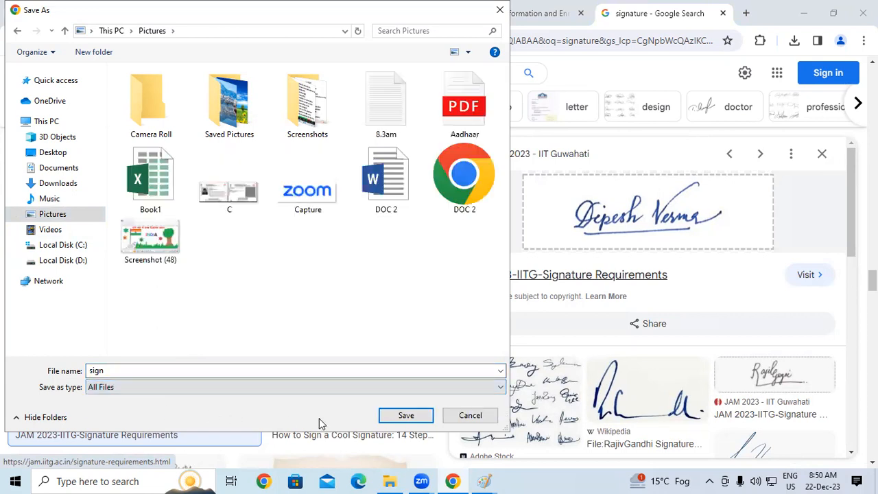
pyautogui.click(405, 416)
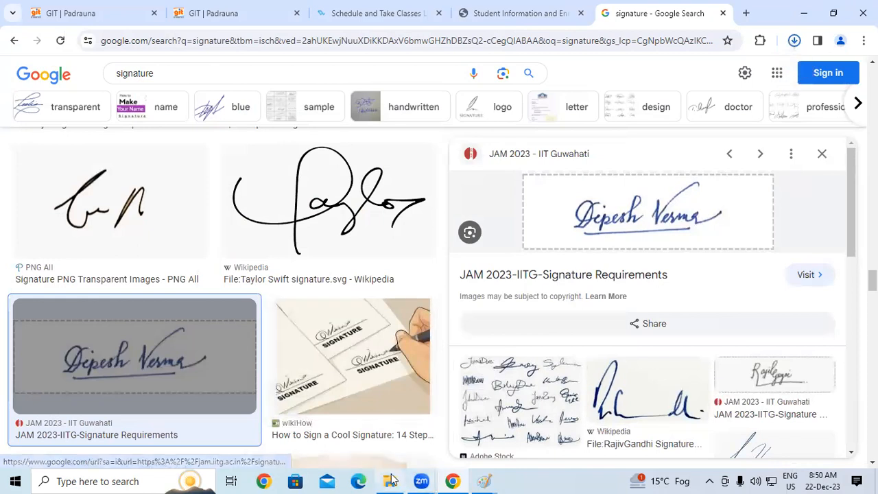
# Step: Switch to File Explorer and check which opening options the "sign" file in the Pictures folder offers
pyautogui.click(389, 481)
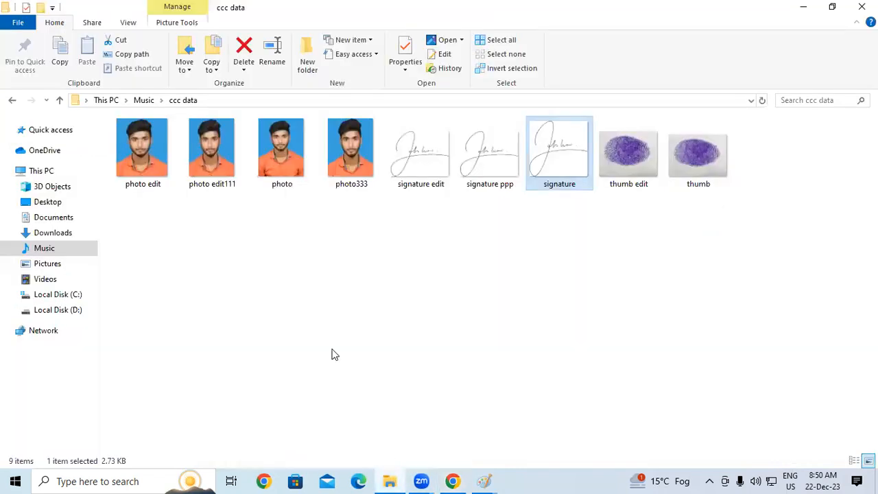
pyautogui.click(63, 270)
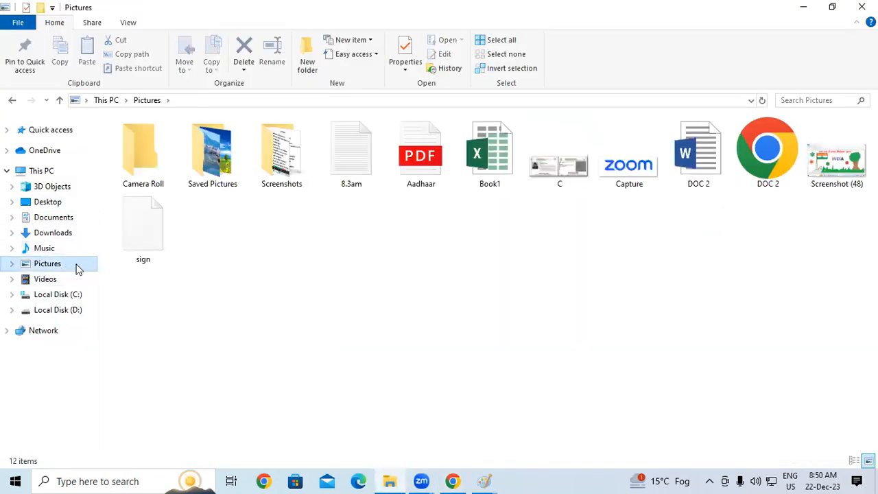
pyautogui.click(137, 213)
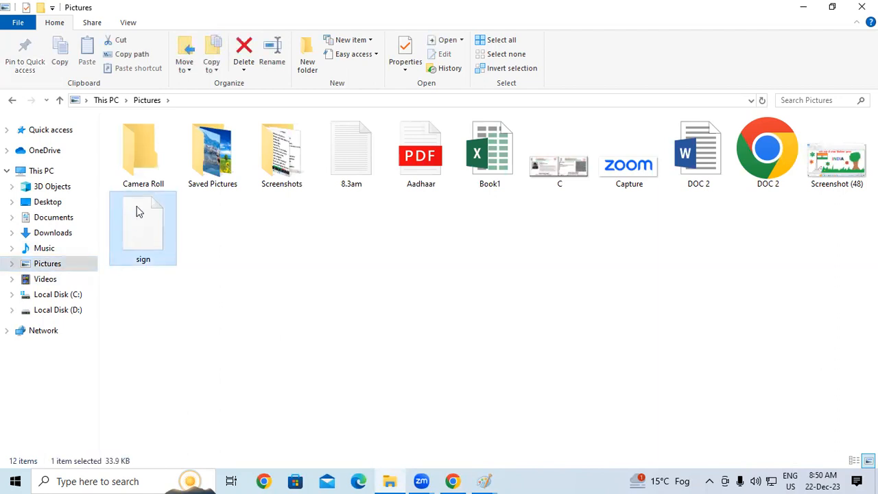
pyautogui.rightClick(138, 212)
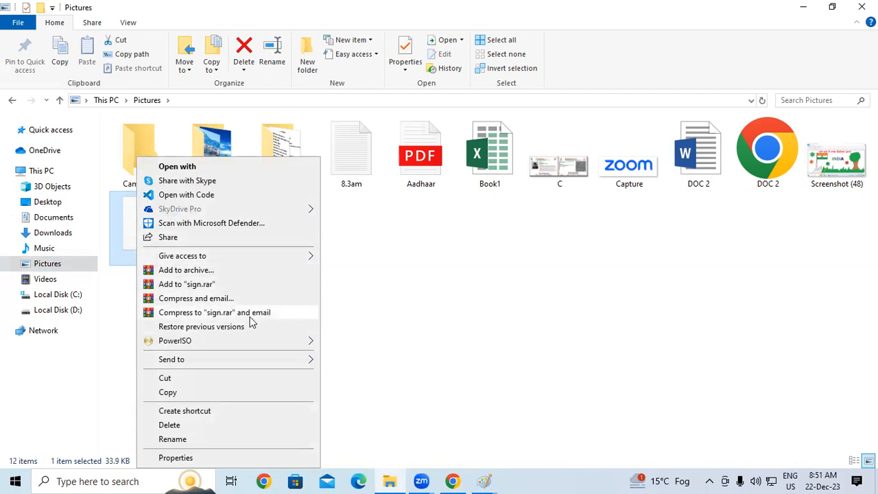
pyautogui.click(410, 327)
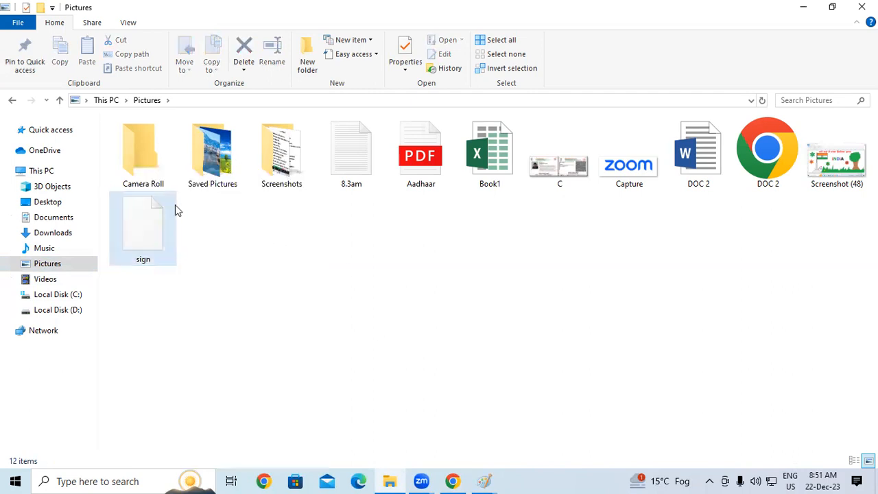
pyautogui.rightClick(143, 223)
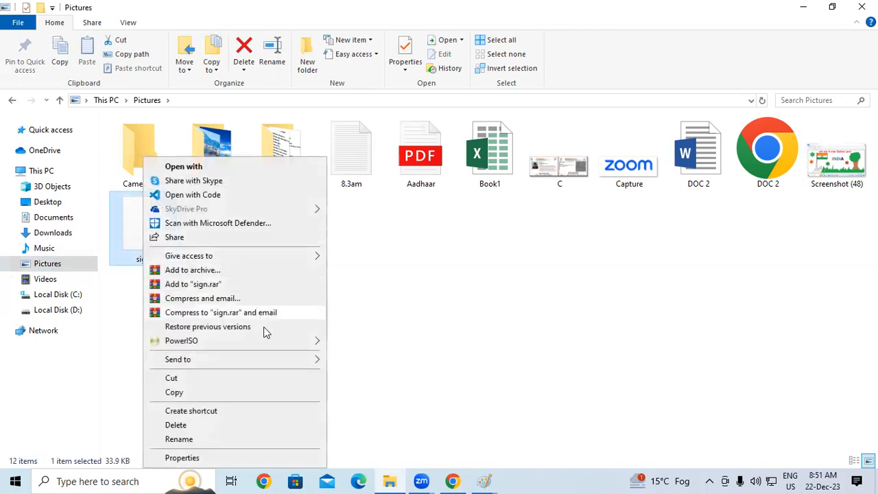
pyautogui.click(428, 354)
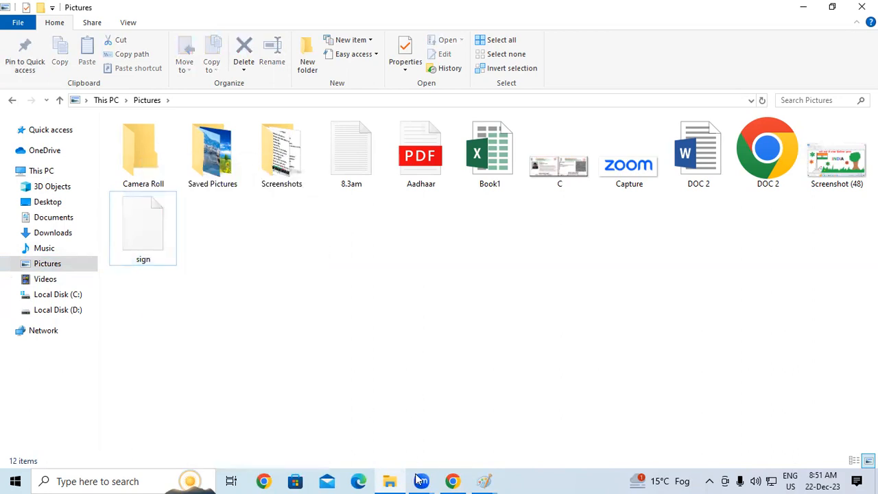
# Step: Switch back to the signature image results in Chrome and open the preview of "My Signature – CHRAJ"
pyautogui.click(453, 481)
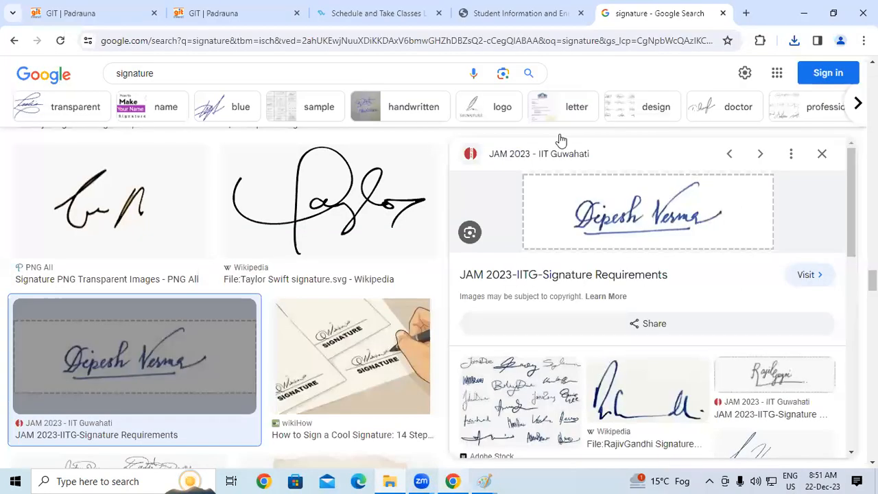
pyautogui.click(559, 10)
pyautogui.click(664, 5)
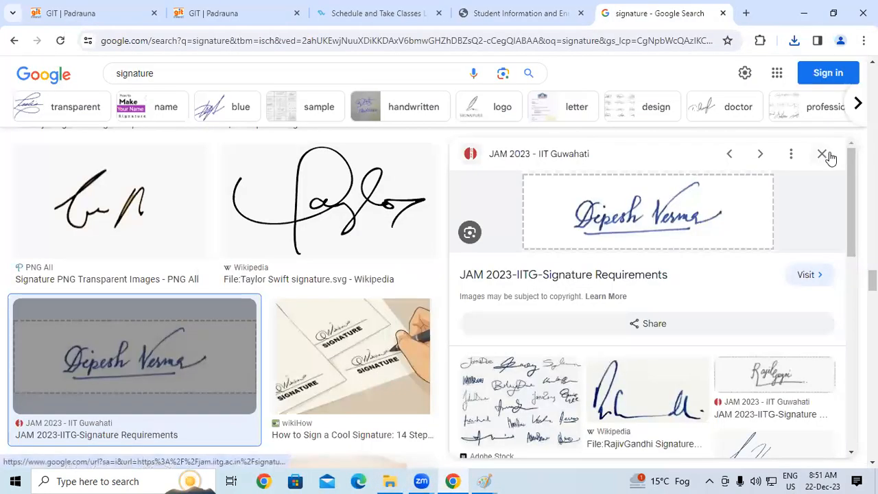
pyautogui.click(831, 153)
pyautogui.scroll(-8, 440, 274)
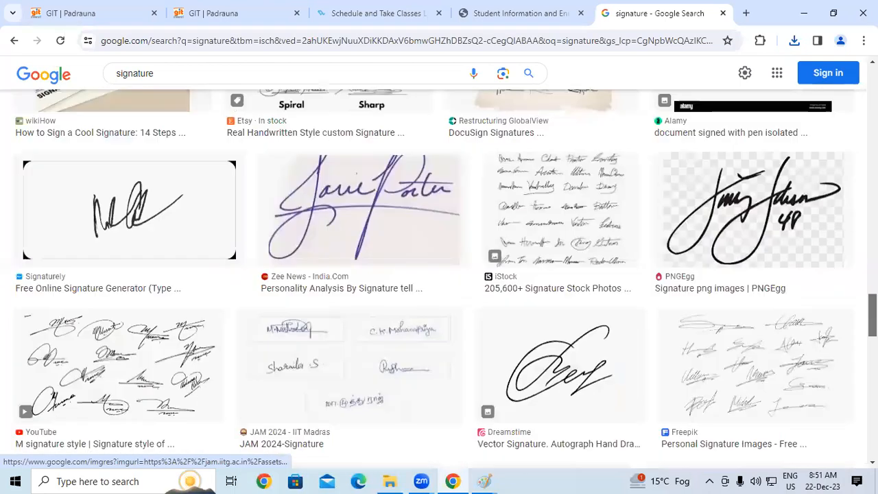
pyautogui.click(602, 268)
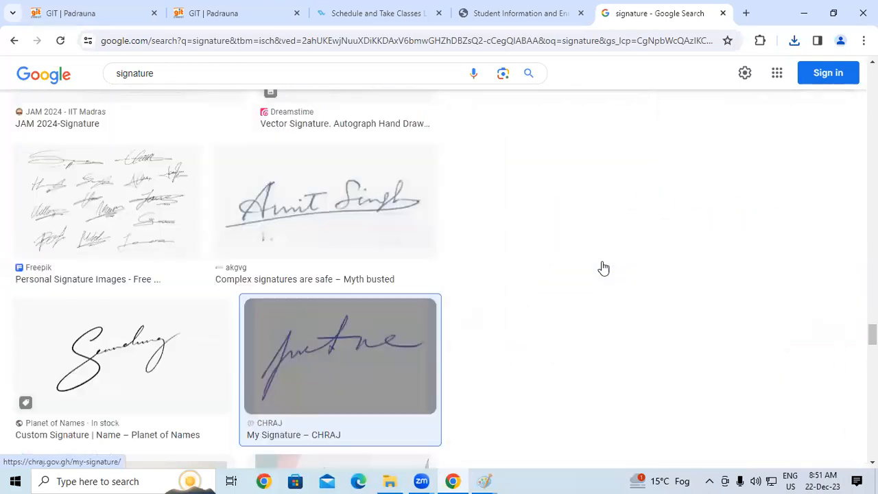
# Step: Save the CHRAJ signature image as a JPEG named "ggggg" in the Music folder
pyautogui.rightClick(674, 152)
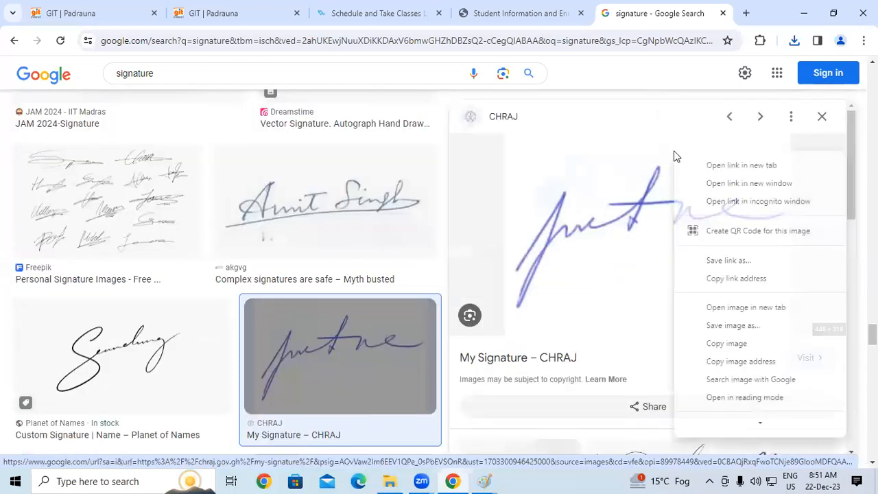
pyautogui.click(719, 325)
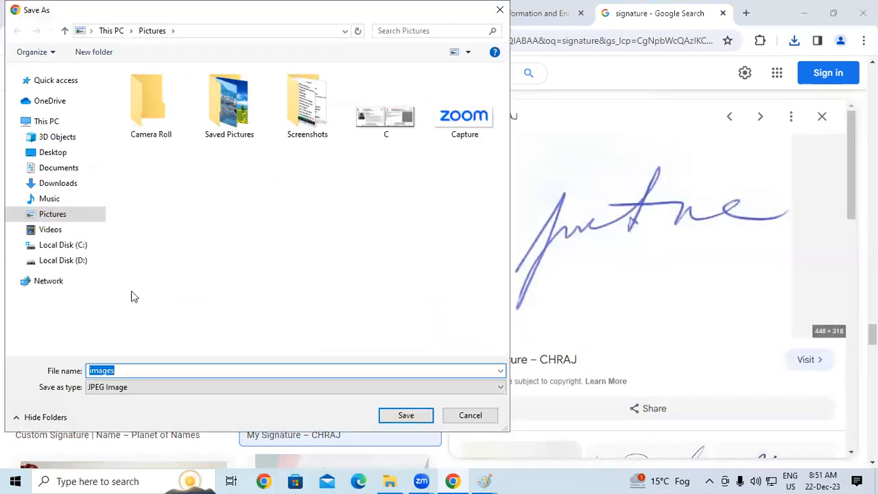
pyautogui.click(68, 199)
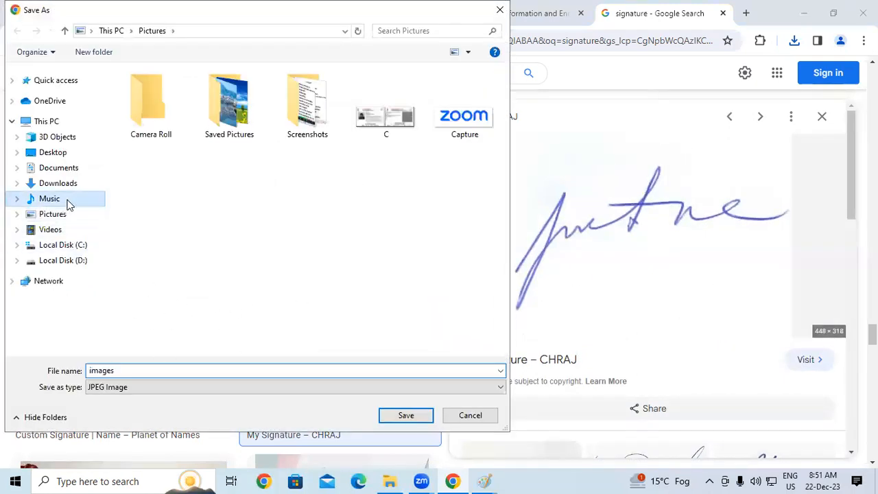
pyautogui.doubleClick(167, 371)
pyautogui.write('ggggg')
pyautogui.click(421, 423)
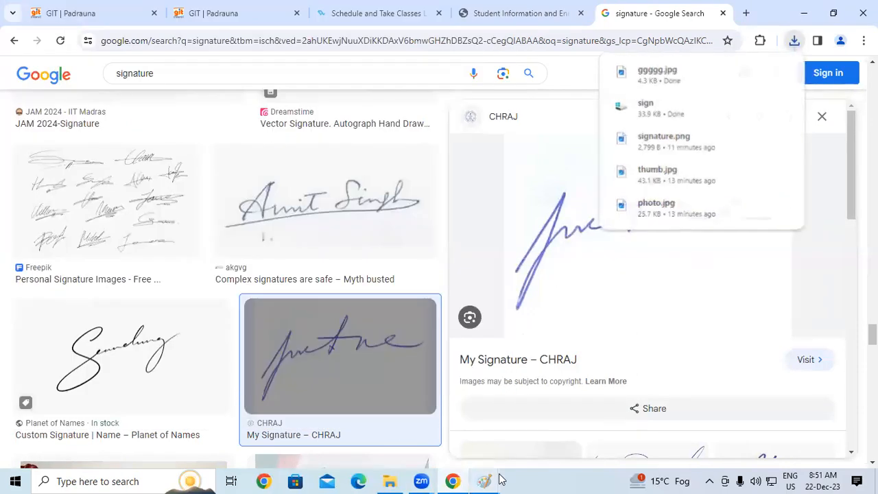
# Step: Launch a new Paint window with a blank untitled canvas
pyautogui.moveTo(499, 479)
pyautogui.click(582, 410)
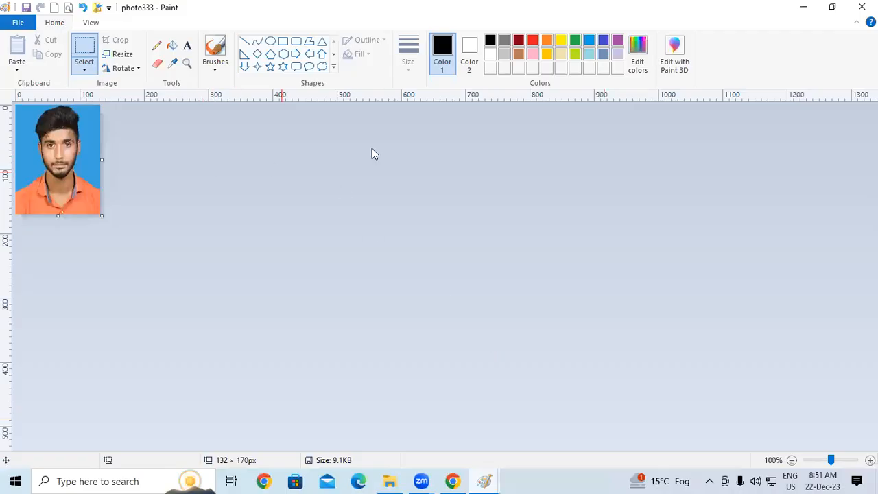
pyautogui.hotkey('alt', 'Tab')
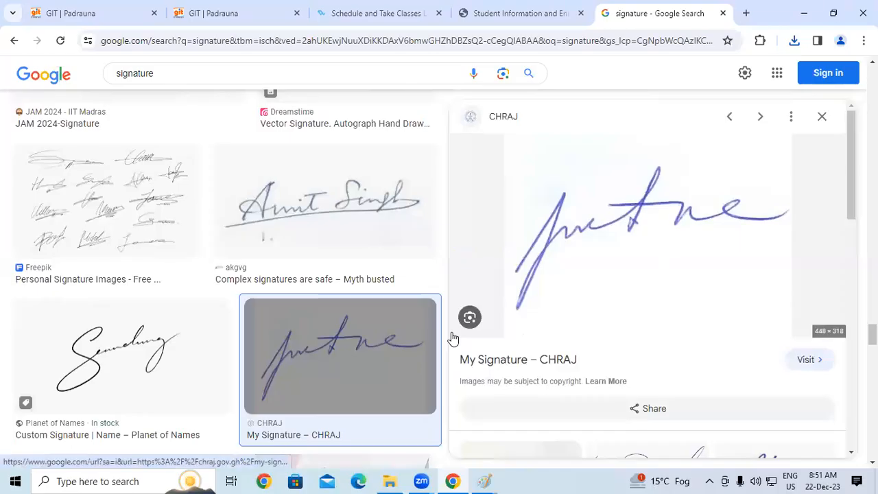
pyautogui.press('super+r')
pyautogui.press('Return')
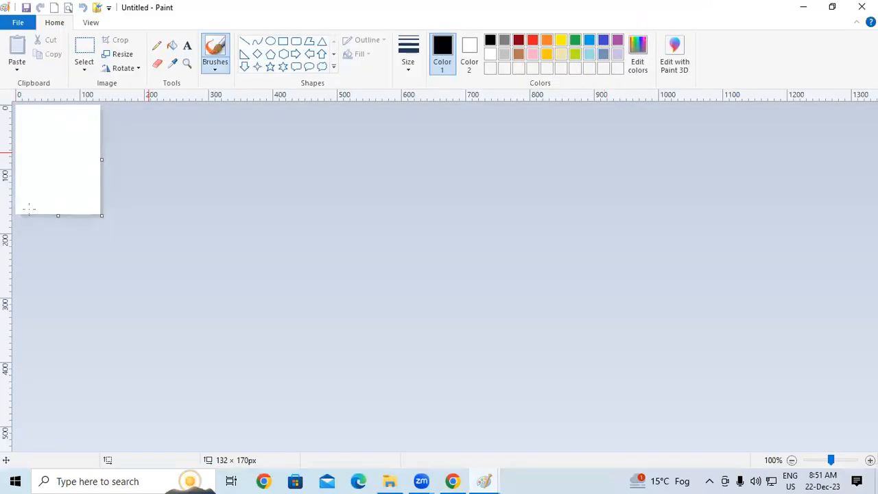
# Step: Open the "ggggg" signature from the Music folder, discarding the enlarged blank canvas, check its file size, and close Paint
pyautogui.moveTo(102, 214); pyautogui.dragTo(777, 425)
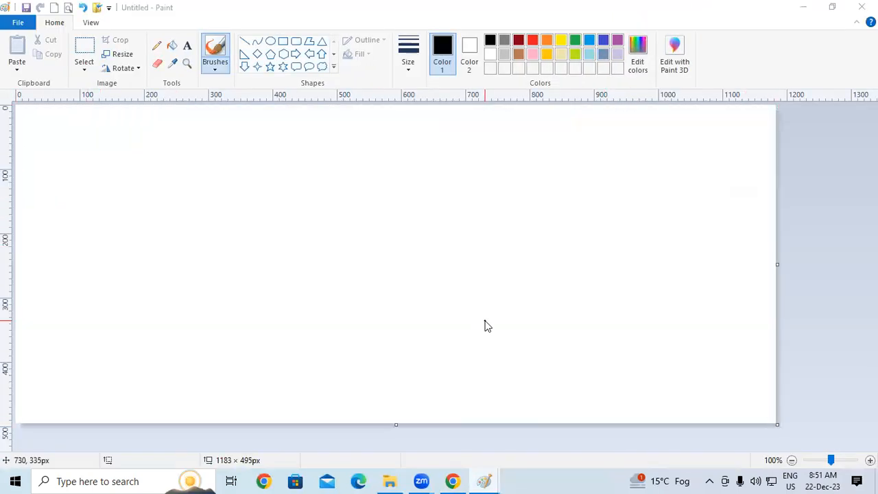
pyautogui.hotkey('ctrl', 'o')
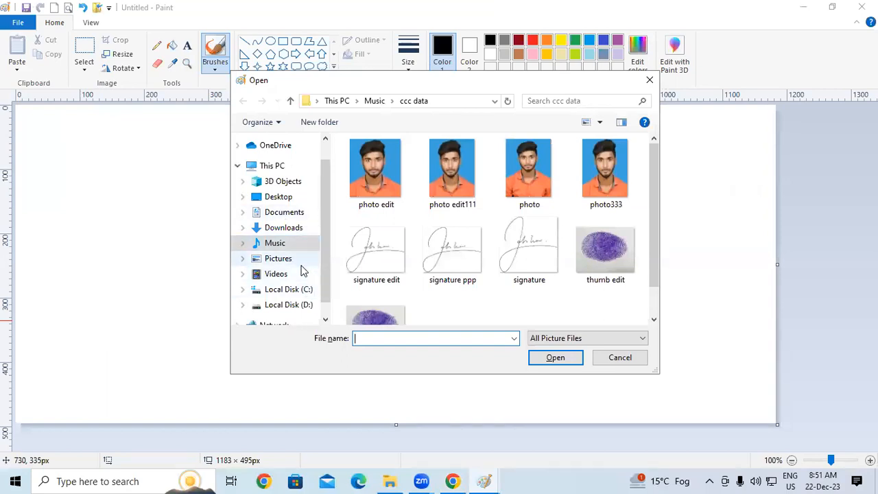
pyautogui.click(281, 259)
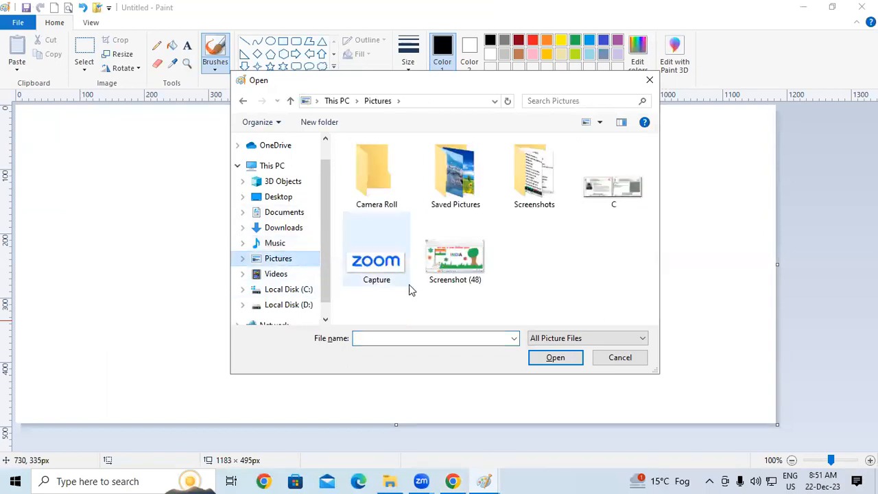
pyautogui.click(294, 244)
pyautogui.click(647, 166)
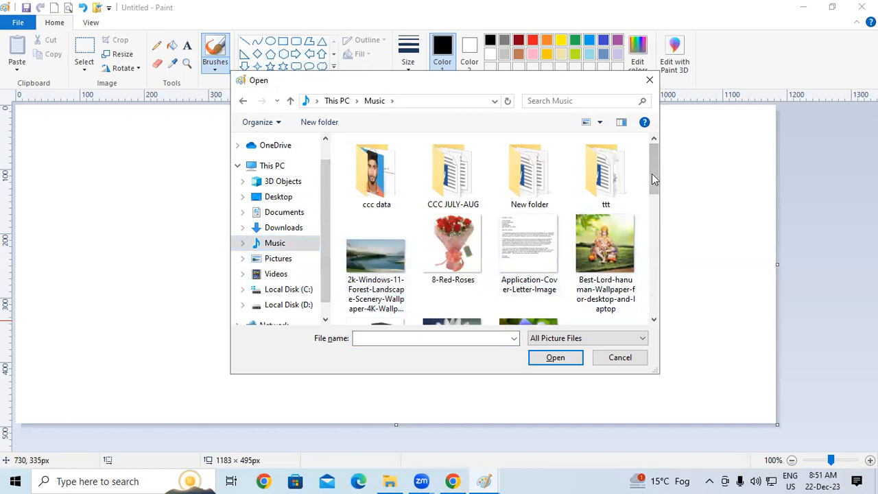
pyautogui.moveTo(652, 175); pyautogui.dragTo(657, 230)
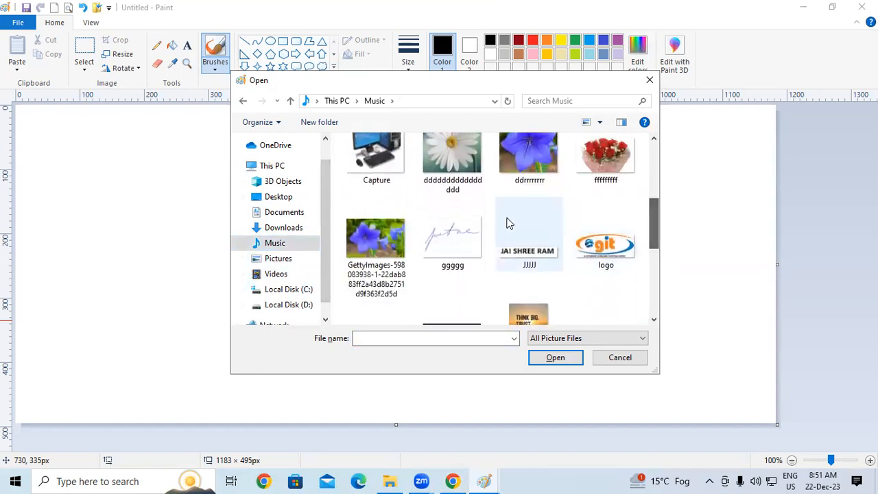
pyautogui.click(454, 237)
pyautogui.click(557, 359)
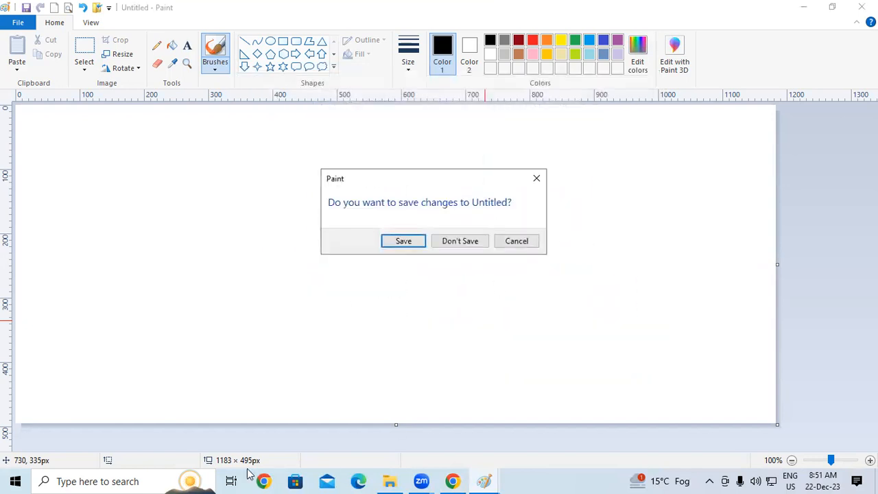
pyautogui.click(460, 244)
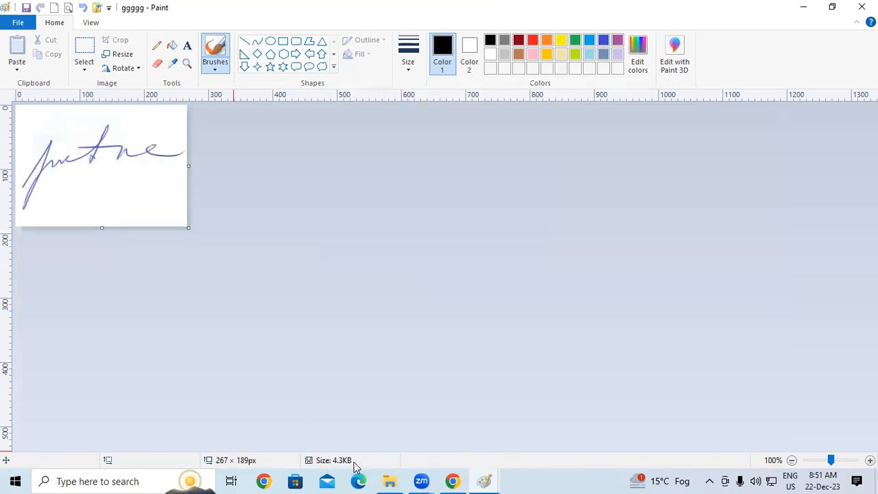
pyautogui.click(862, 7)
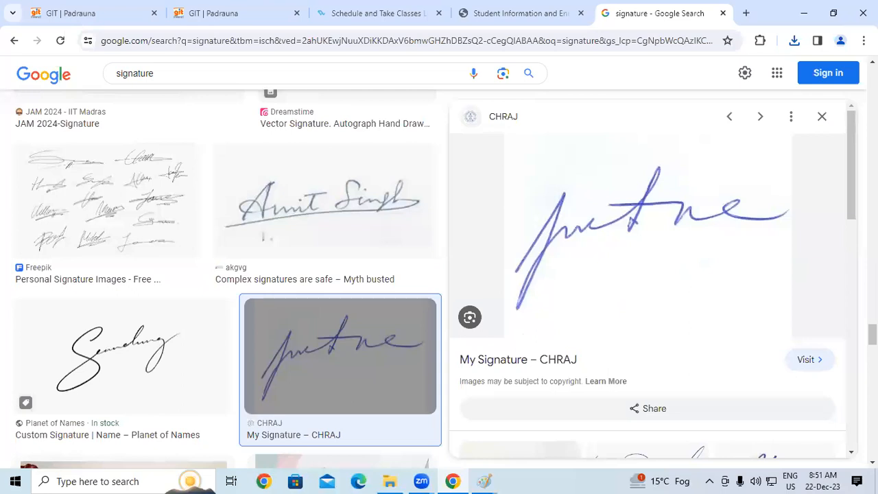
# Step: Check the file types offered for saving the PNGitem "Blue Signature" image, without saving it
pyautogui.scroll(-5, 686, 266)
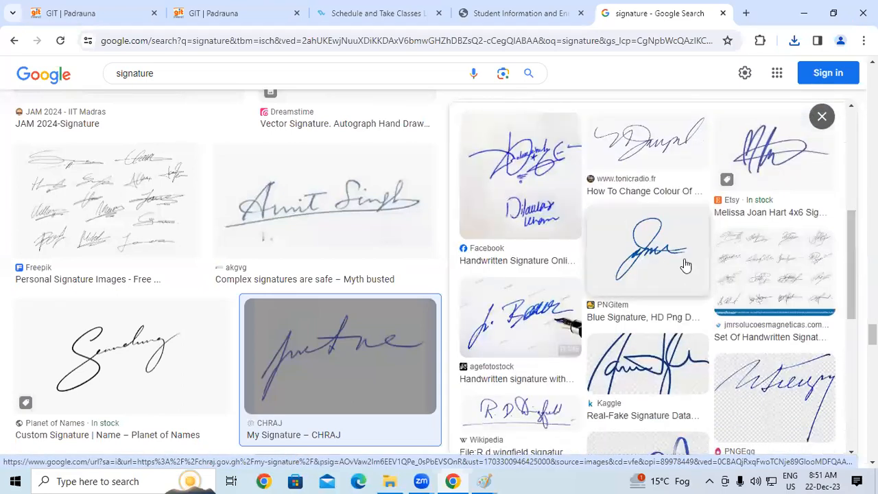
pyautogui.click(686, 266)
pyautogui.rightClick(674, 199)
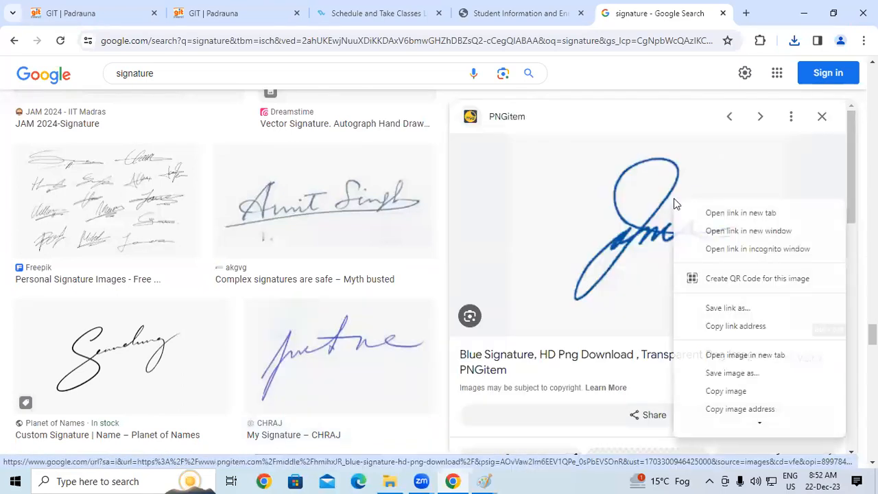
pyautogui.click(727, 374)
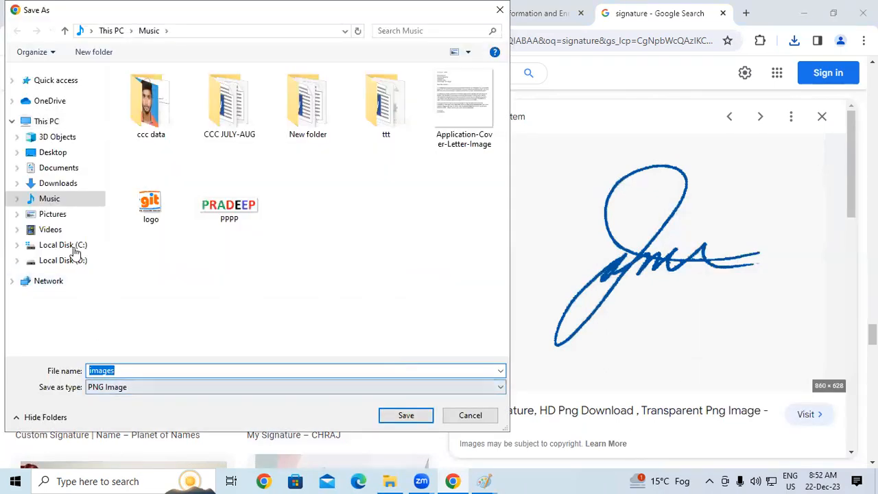
pyautogui.click(144, 390)
pyautogui.click(144, 390)
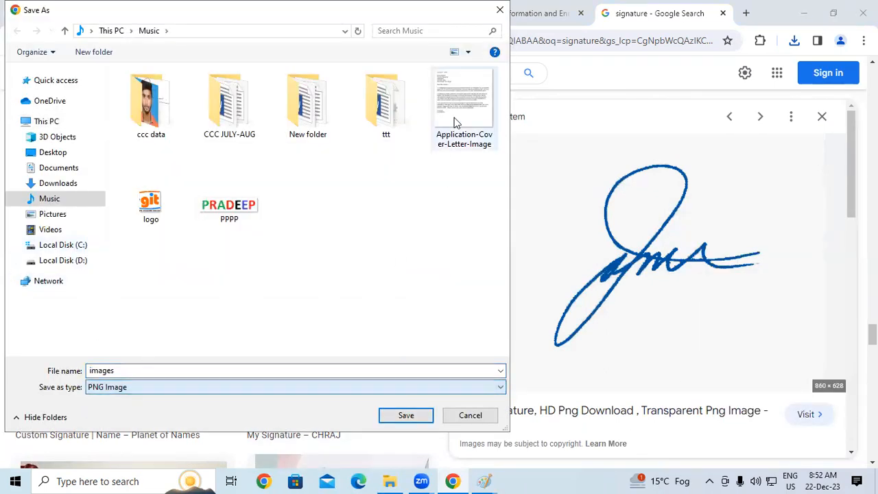
pyautogui.click(500, 9)
# Step: Try to save the PNGEgg blue signature image to the Music folder with the file type set to All Files
pyautogui.scroll(-5, 725, 286)
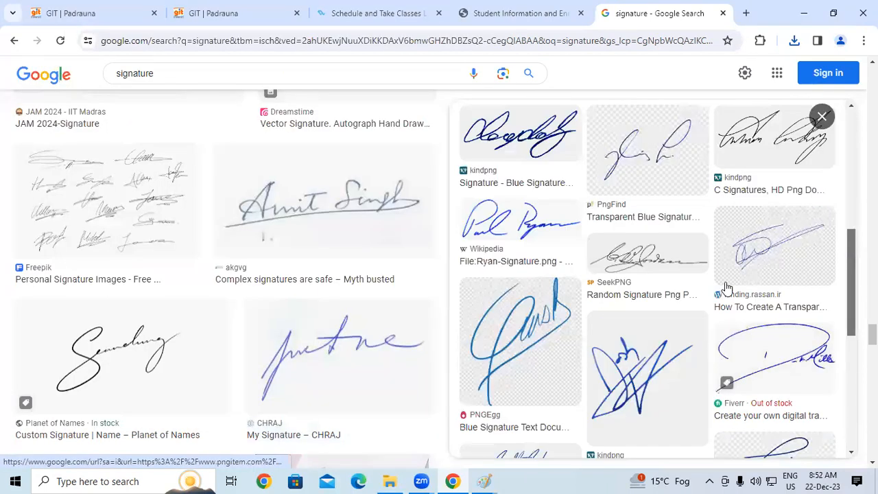
pyautogui.click(487, 310)
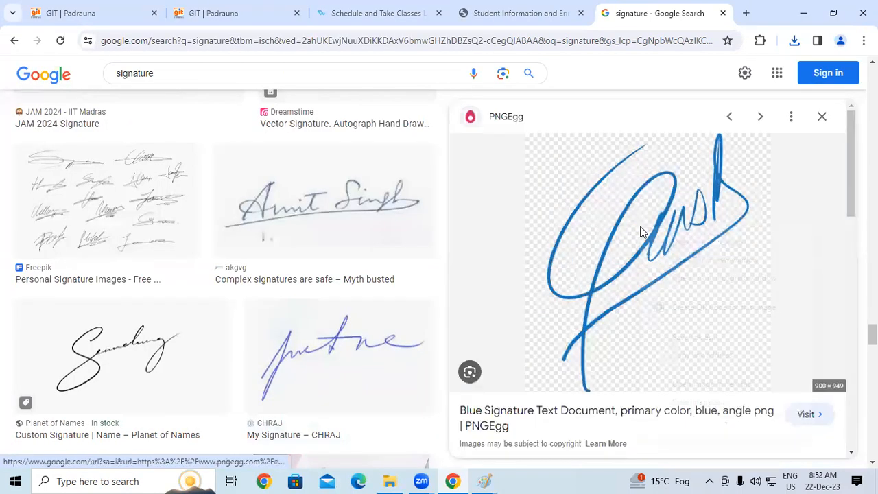
pyautogui.rightClick(640, 231)
pyautogui.click(696, 403)
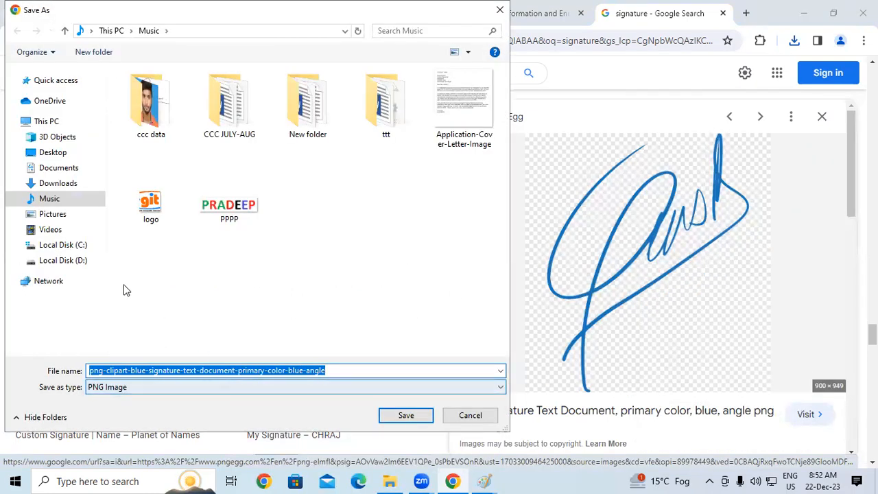
pyautogui.click(149, 388)
pyautogui.click(131, 404)
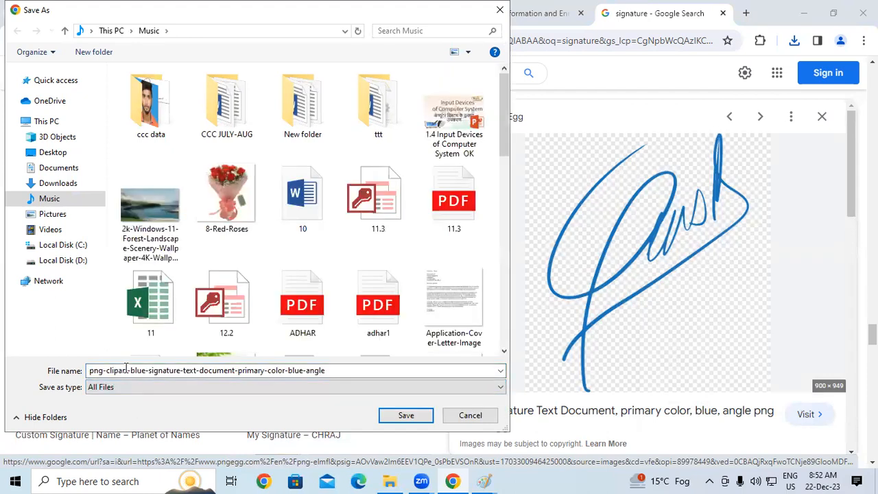
pyautogui.click(504, 7)
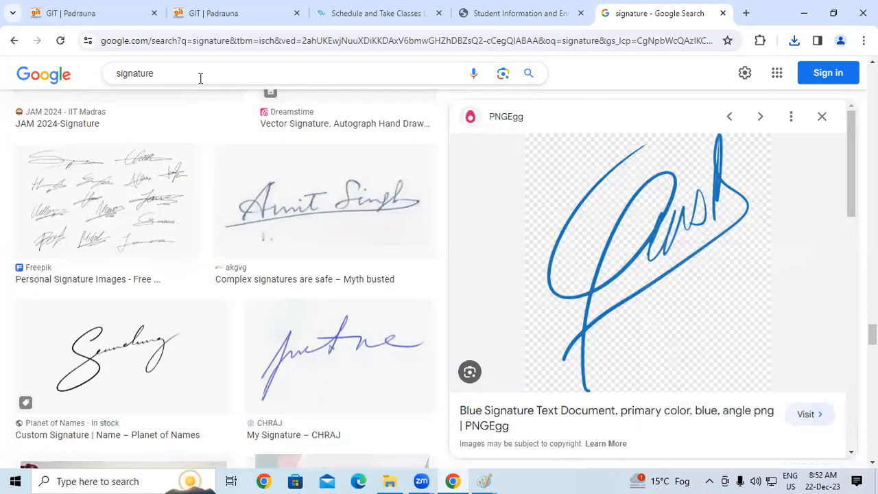
# Step: Search Google Images for "signature jpeg"
pyautogui.click(200, 74)
pyautogui.write('jpe')
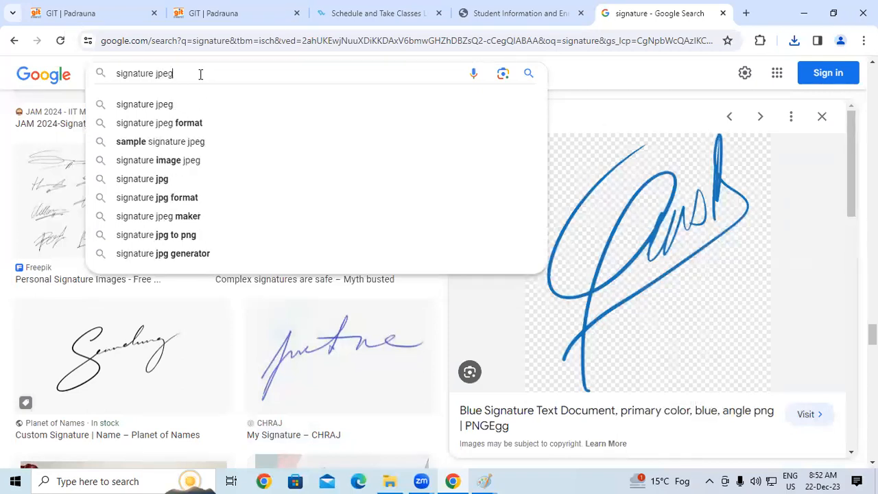
pyautogui.write('g')
pyautogui.press('Return')
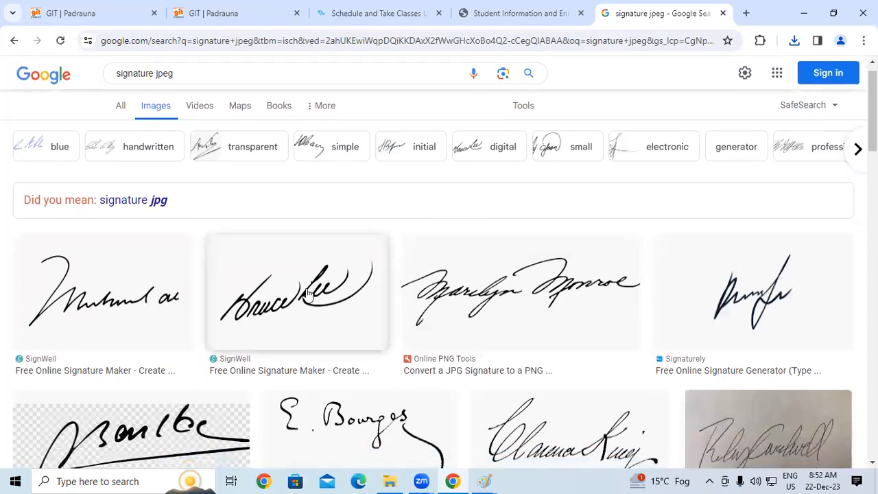
# Step: Check the formats offered for saving SignWell's Bruce Lee signature and Online PNG Tools' Marilyn Monroe signature, without saving either
pyautogui.click(308, 296)
pyautogui.rightClick(561, 199)
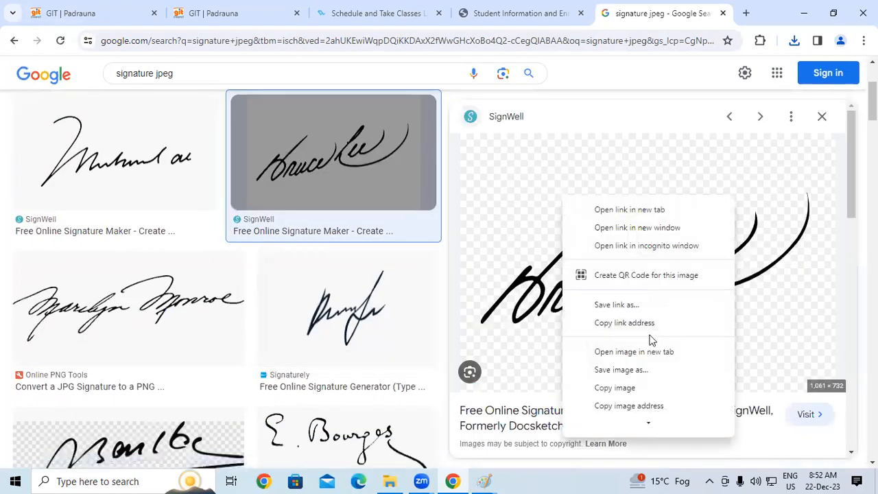
pyautogui.click(603, 385)
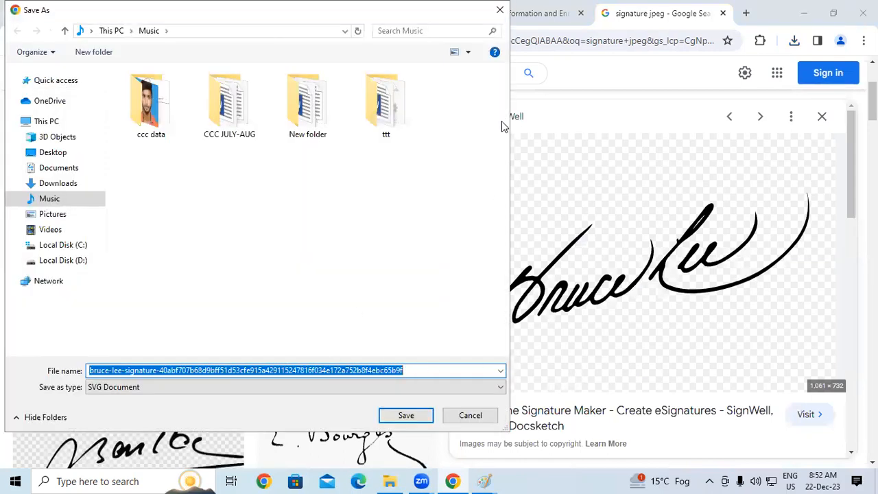
pyautogui.press('Escape')
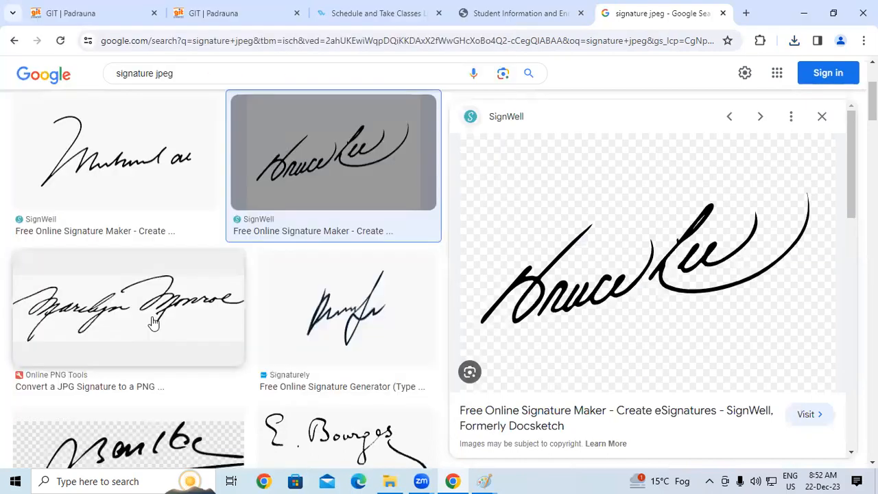
pyautogui.click(151, 319)
pyautogui.rightClick(619, 169)
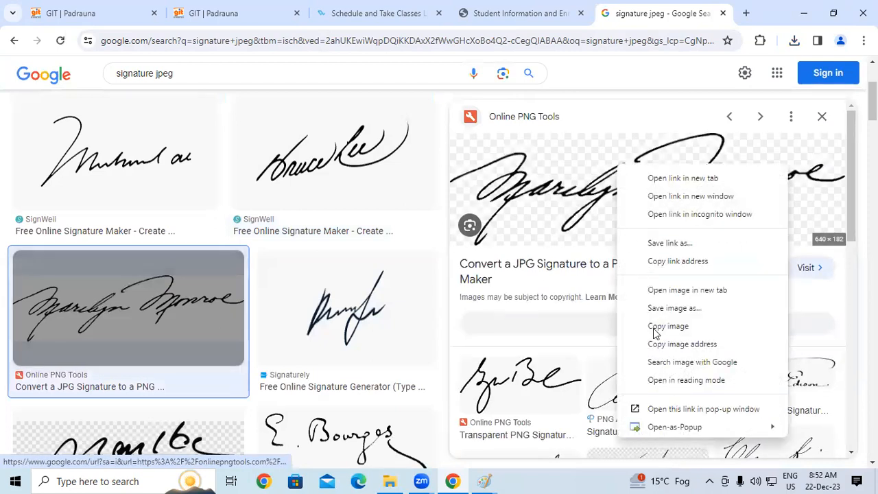
pyautogui.click(669, 314)
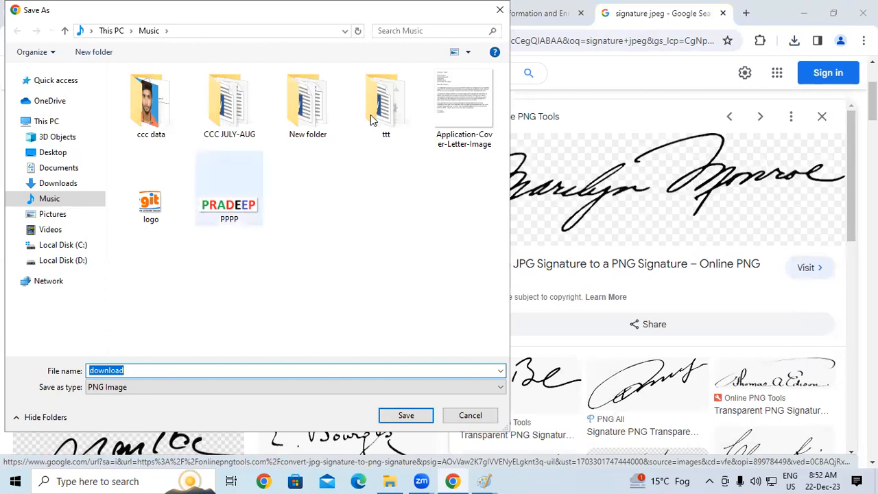
pyautogui.click(500, 10)
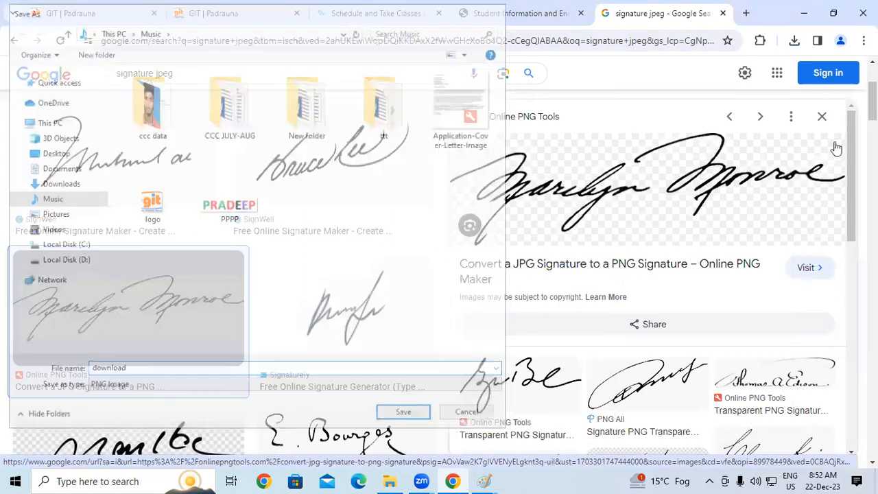
# Step: Check the format offered for saving the landing.rassan.ir signature image, without saving it
pyautogui.scroll(-4, 789, 206)
pyautogui.click(537, 260)
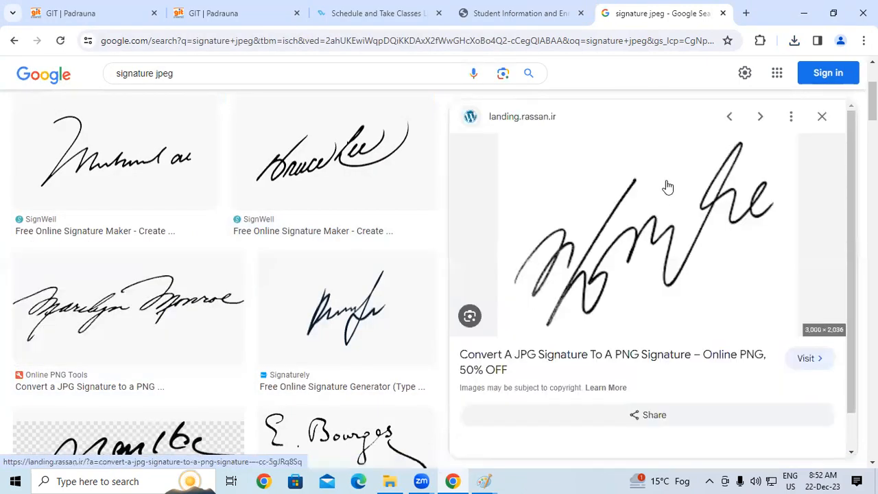
pyautogui.rightClick(667, 187)
pyautogui.click(708, 361)
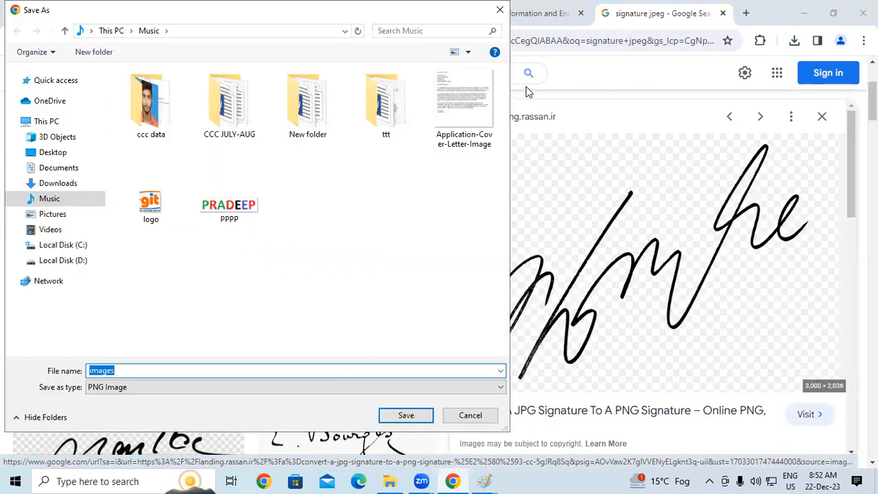
pyautogui.press('Escape')
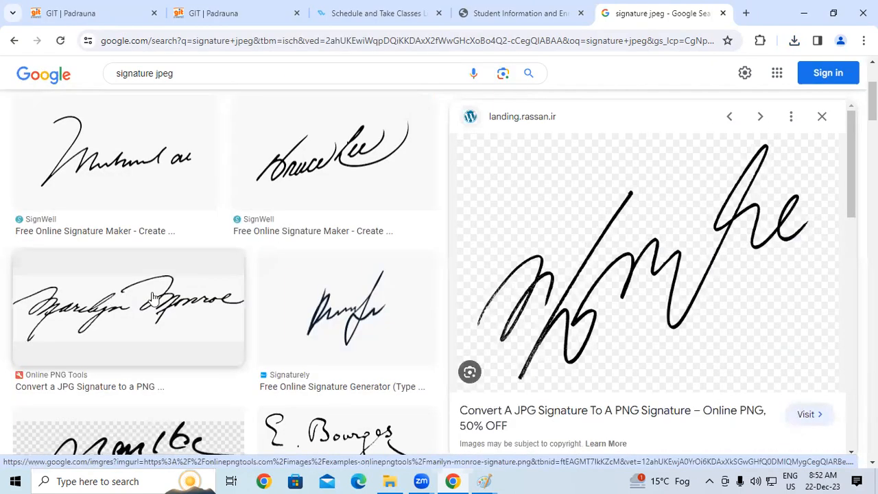
# Step: Save the Marilyn Monroe signature from Online PNG Tools as a PNG image named "rrrrrrrrrrttttt" in the Music folder
pyautogui.click(151, 302)
pyautogui.rightClick(703, 154)
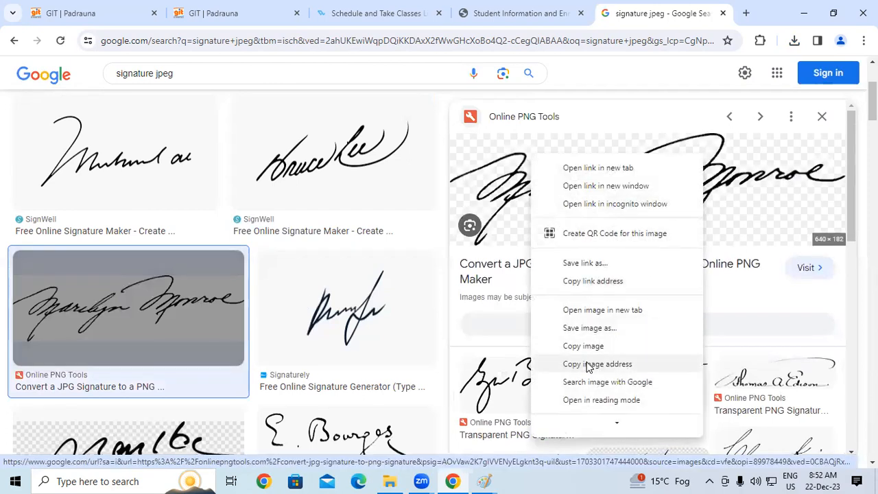
pyautogui.click(596, 328)
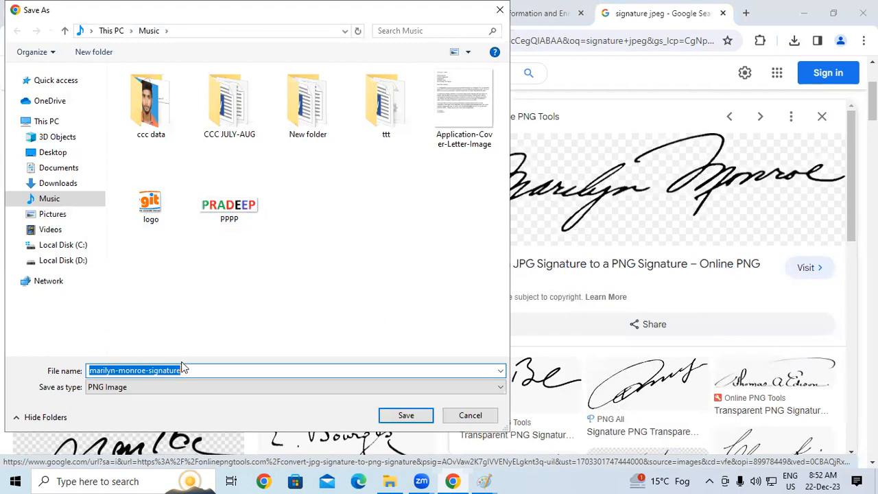
pyautogui.write('rrrrrrrrrrtttttt')
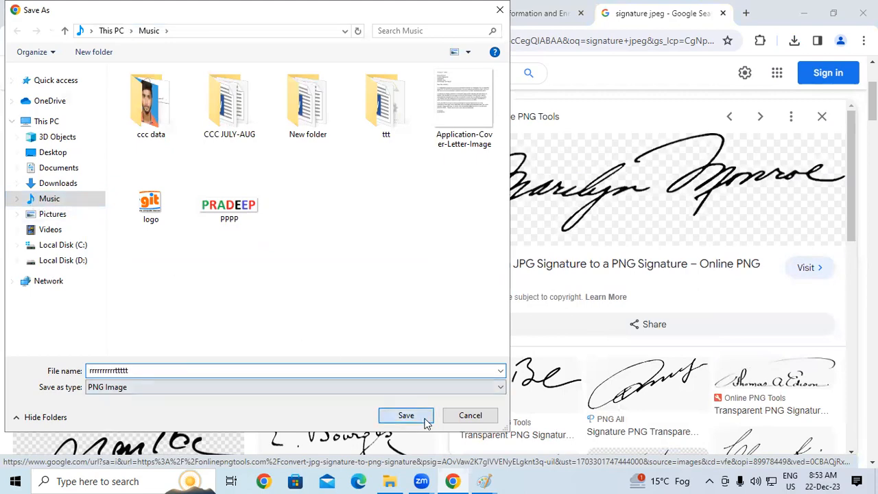
pyautogui.click(419, 417)
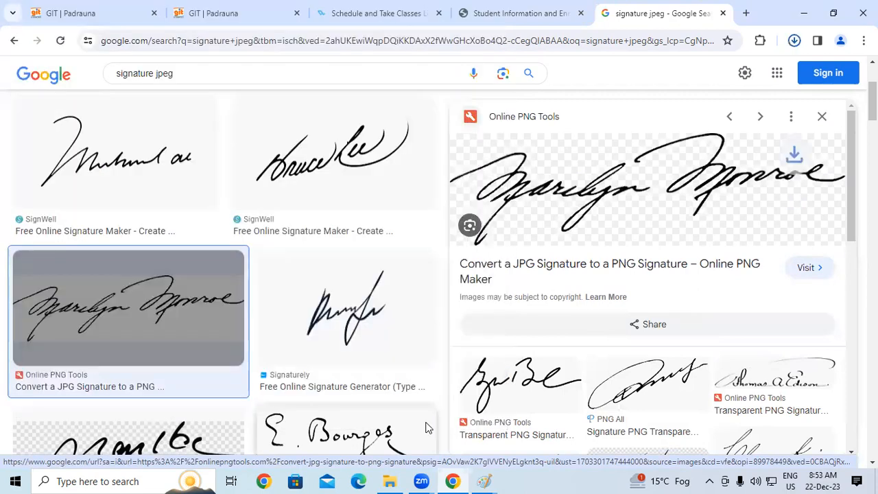
# Step: Launch another Paint window with a blank untitled canvas, leaving the "photo edit111" window open
pyautogui.moveTo(485, 481)
pyautogui.click(551, 419)
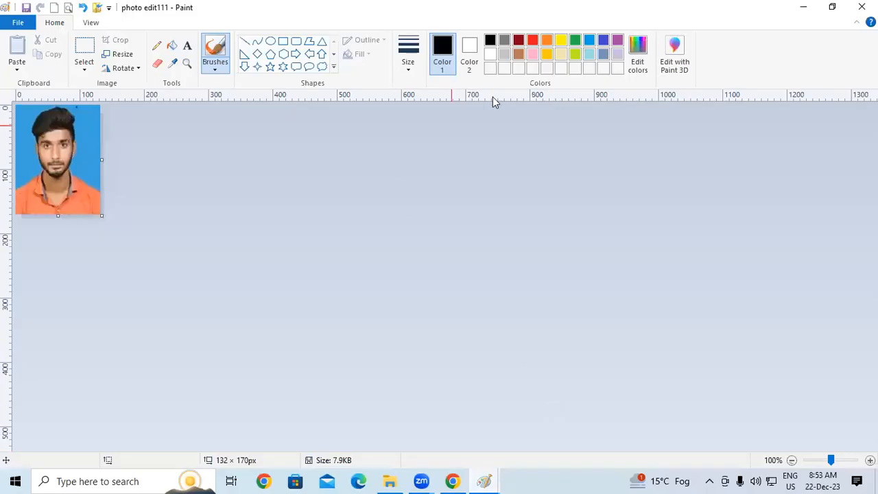
pyautogui.hotkey('alt', 'Tab')
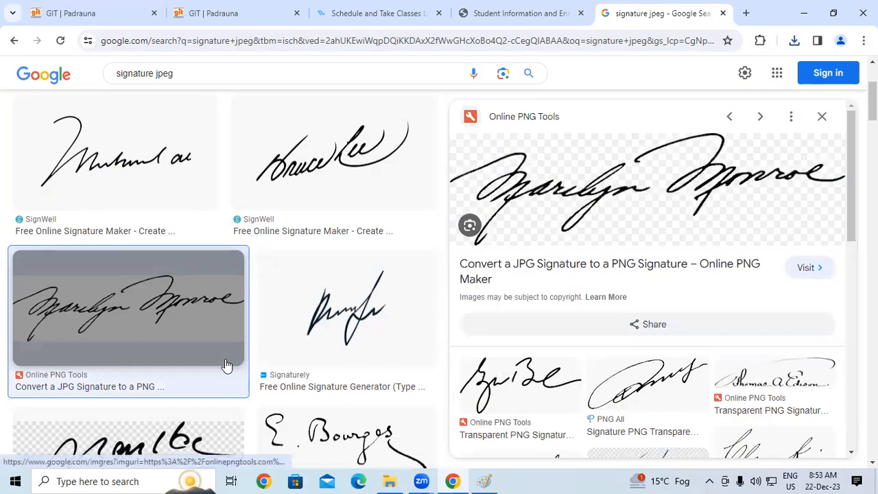
pyautogui.press('super+r')
pyautogui.press('Return')
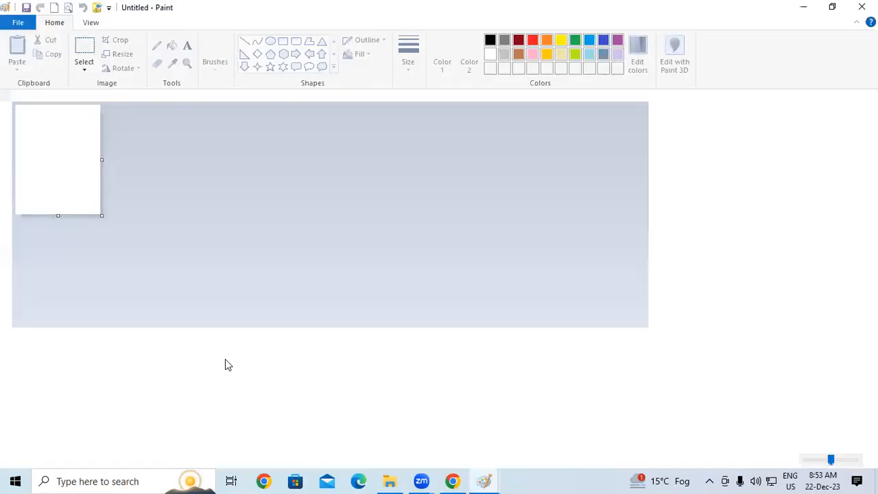
# Step: Enlarge the blank canvas to about 945 × 571 px and open the "rrrrrrrrrrttttt" signature image from the Music folder
pyautogui.moveTo(102, 215); pyautogui.dragTo(624, 454)
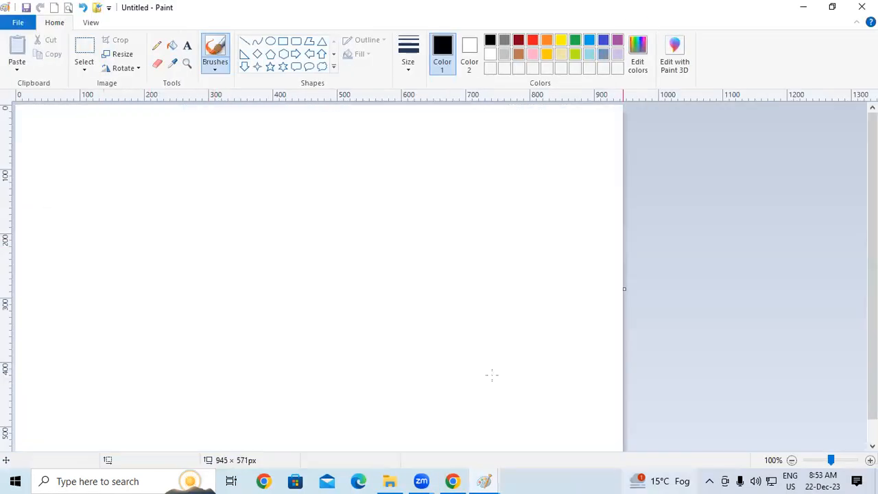
pyautogui.hotkey('alt', 'Tab')
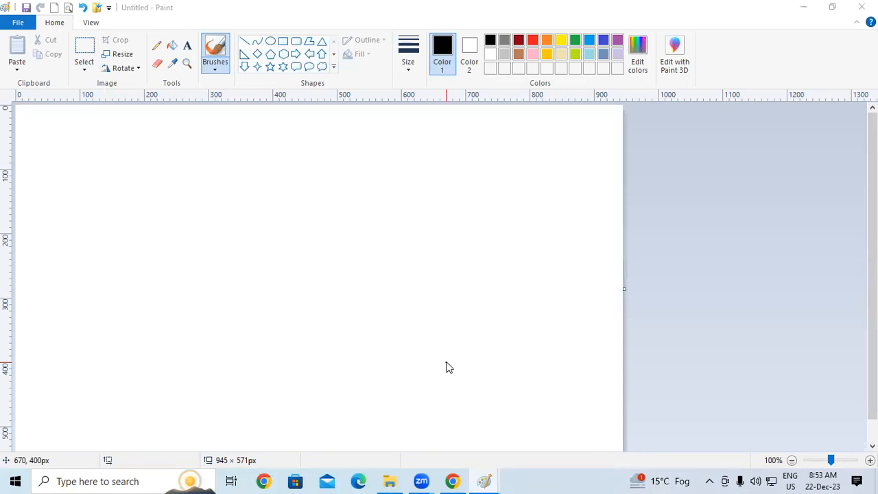
pyautogui.hotkey('ctrl', 'o')
pyautogui.click(300, 247)
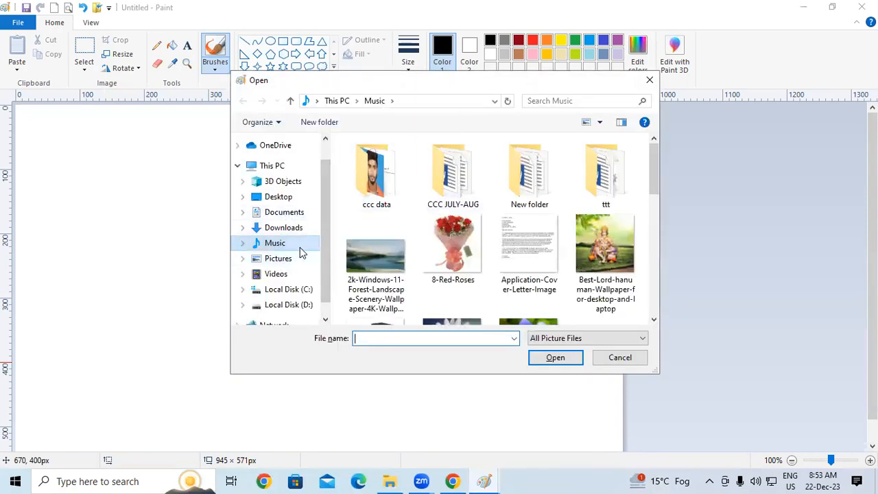
pyautogui.moveTo(651, 170); pyautogui.dragTo(657, 288)
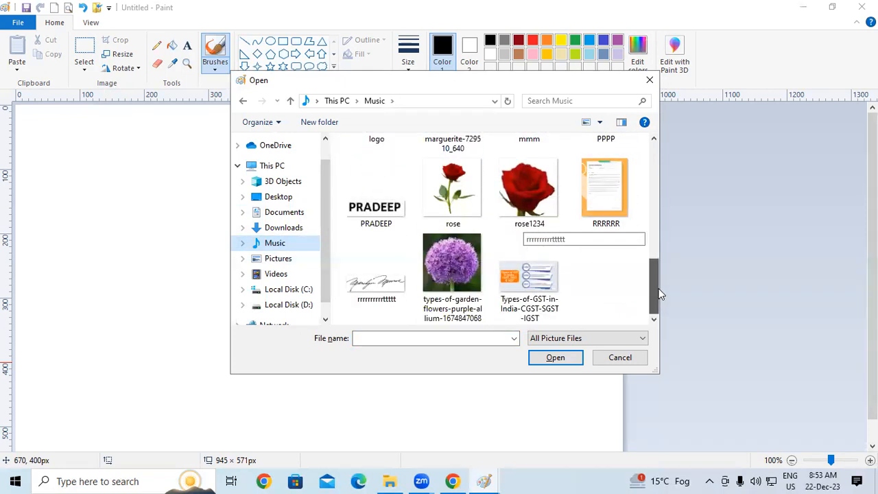
pyautogui.click(395, 281)
pyautogui.click(561, 358)
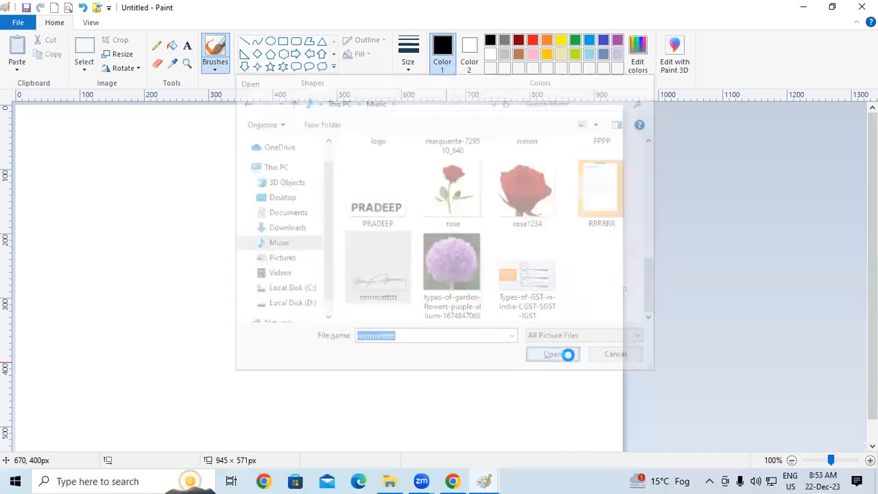
pyautogui.click(472, 240)
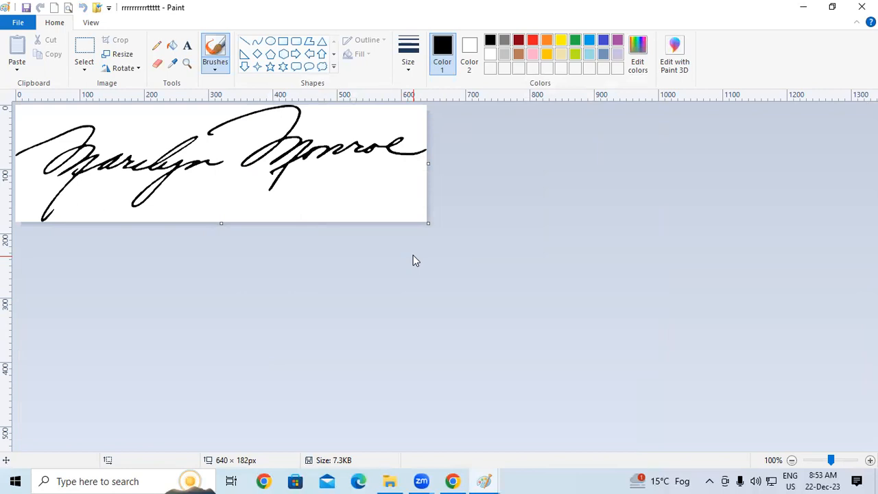
# Step: Resize the signature image to 170 pixels horizontally and 132 pixels vertically, without maintaining the aspect ratio
pyautogui.click(126, 54)
pyautogui.moveTo(157, 65); pyautogui.dragTo(577, 151)
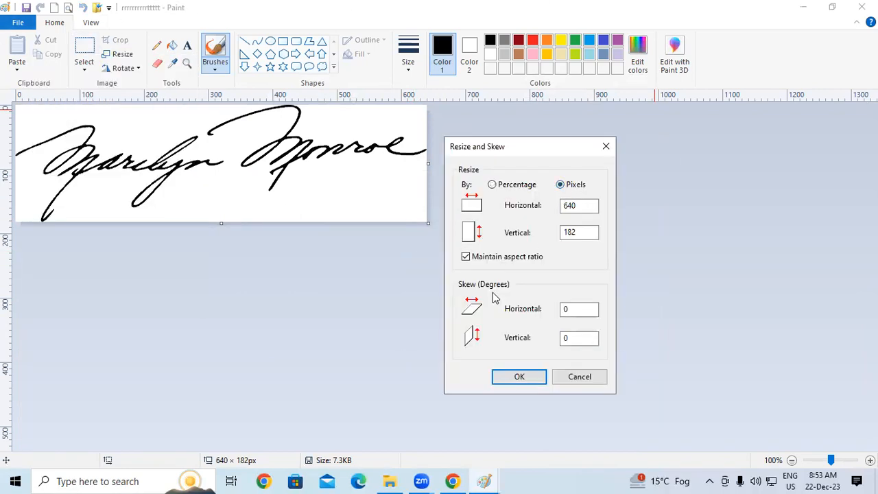
pyautogui.doubleClick(585, 205)
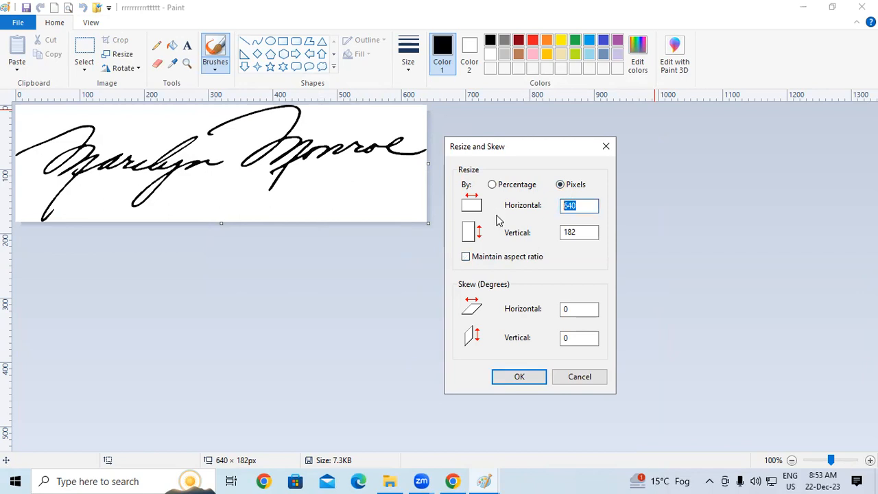
pyautogui.write('170')
pyautogui.doubleClick(584, 232)
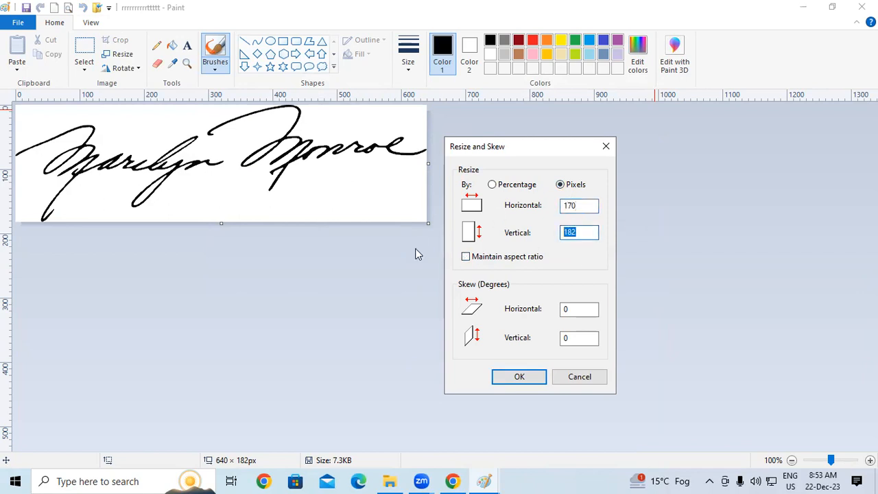
pyautogui.write('13')
pyautogui.click(535, 379)
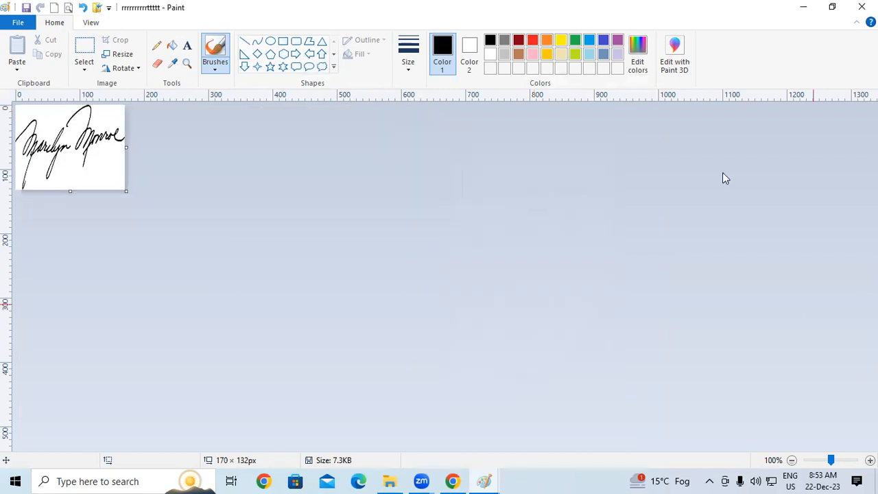
# Step: Save the signature as a JPEG named "signaure" on the Desktop, accepting the loss of transparency
pyautogui.click(14, 21)
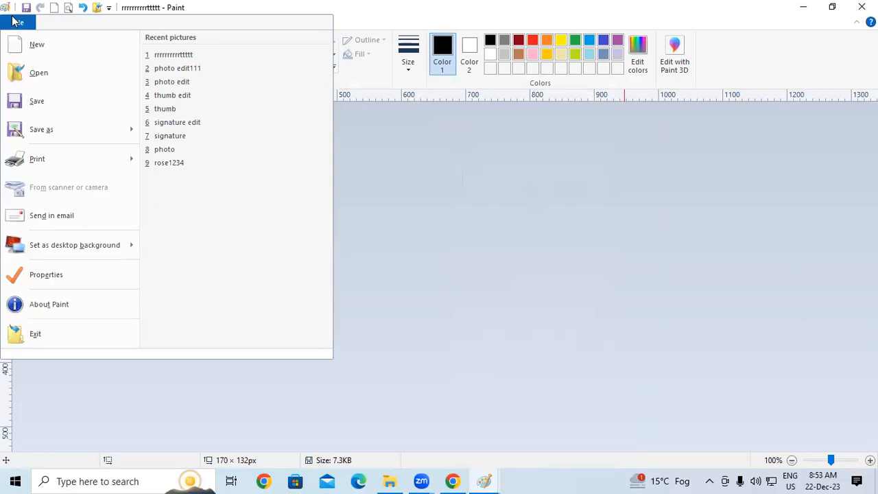
pyautogui.click(59, 128)
pyautogui.click(349, 330)
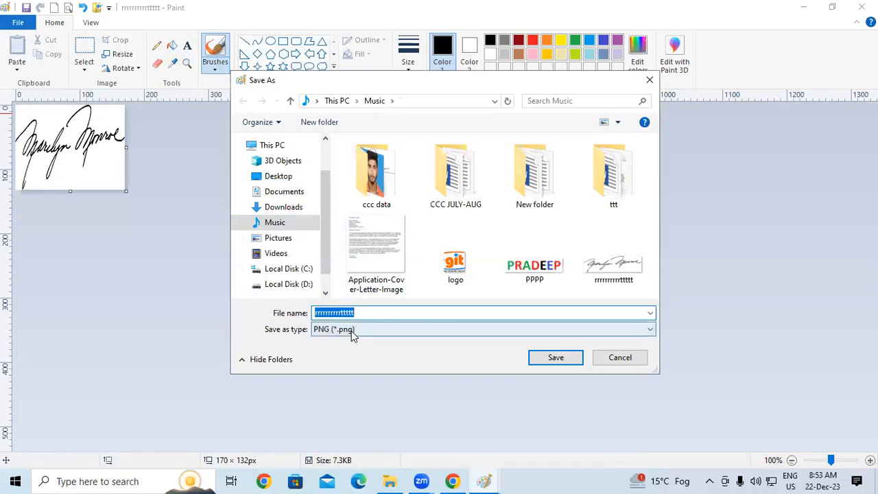
pyautogui.click(356, 381)
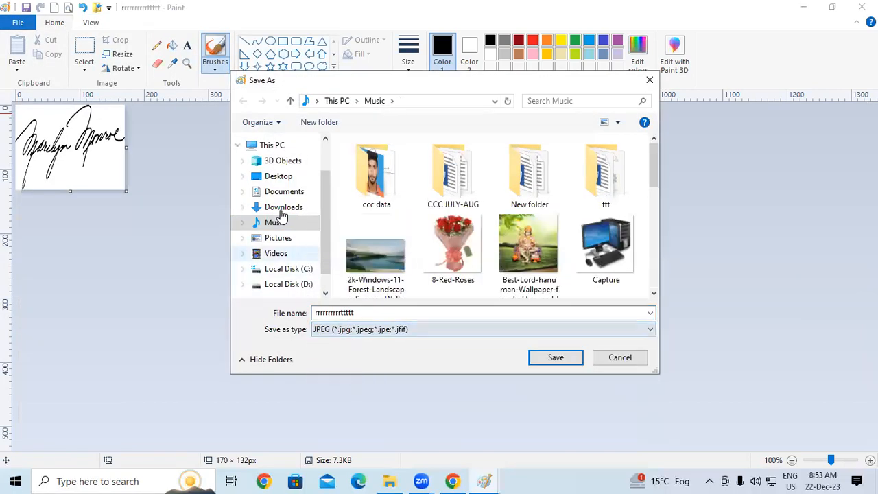
pyautogui.click(278, 179)
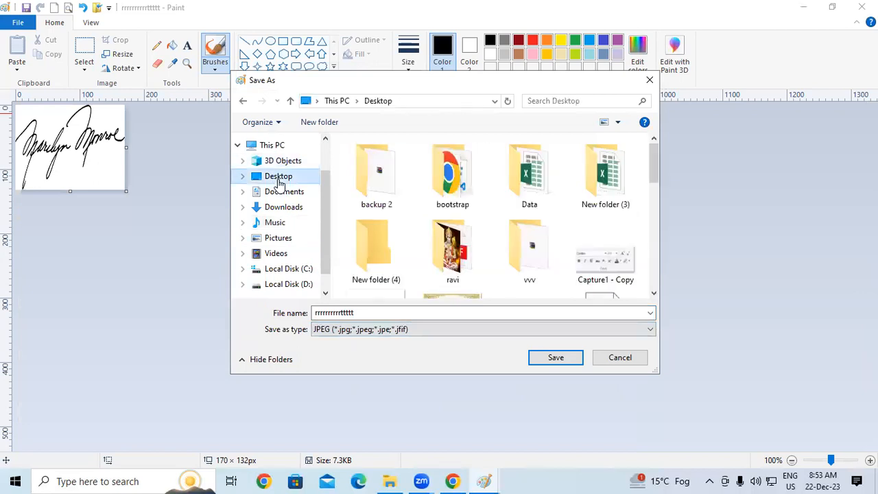
pyautogui.doubleClick(382, 313)
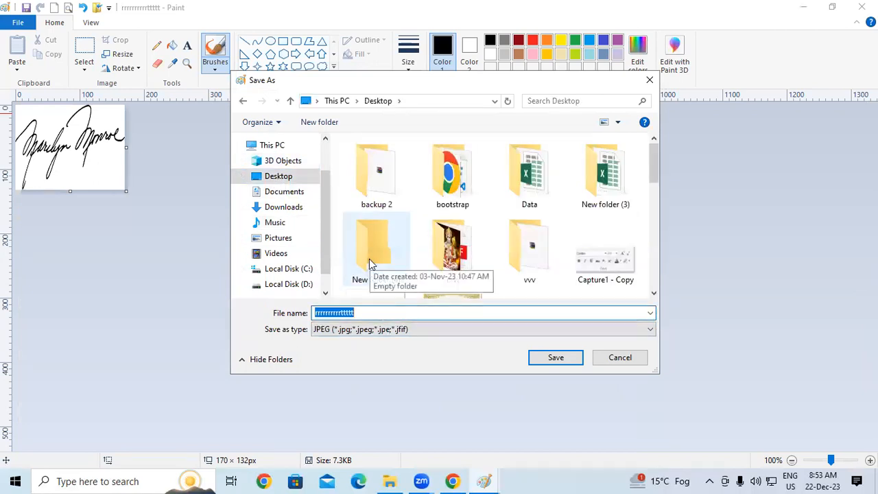
pyautogui.write('signaure')
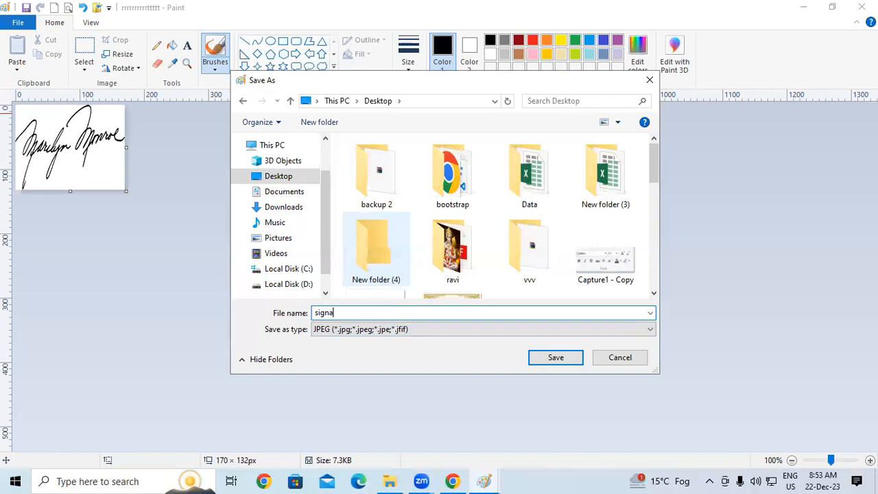
pyautogui.click(574, 359)
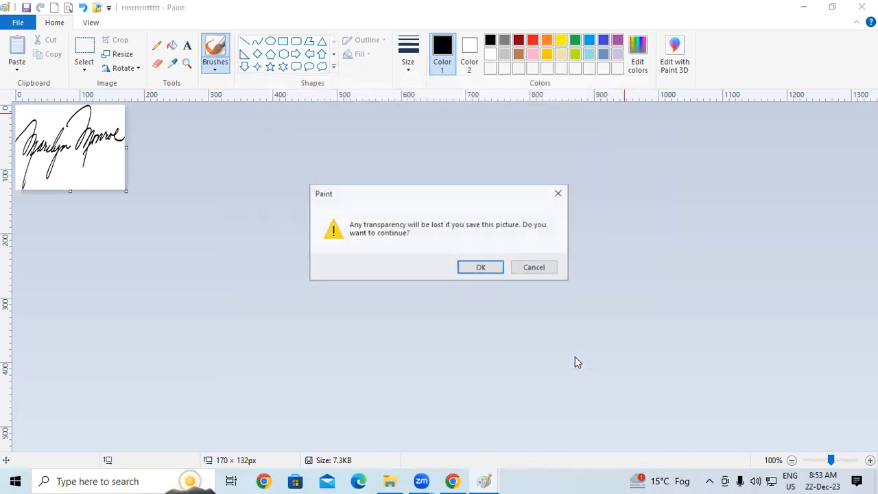
pyautogui.click(478, 269)
# Step: Switch to Chrome and upload the "signaure" image from the Desktop as the signature in the NIELIT form
pyautogui.click(455, 480)
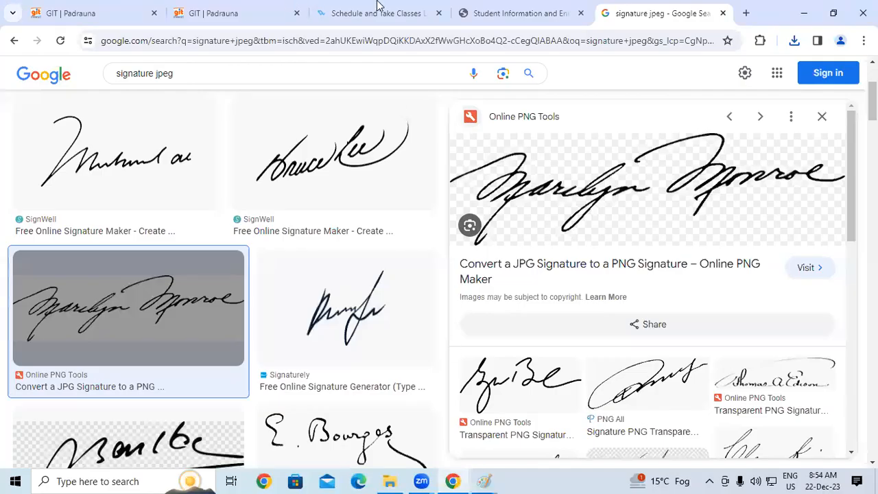
pyautogui.click(493, 7)
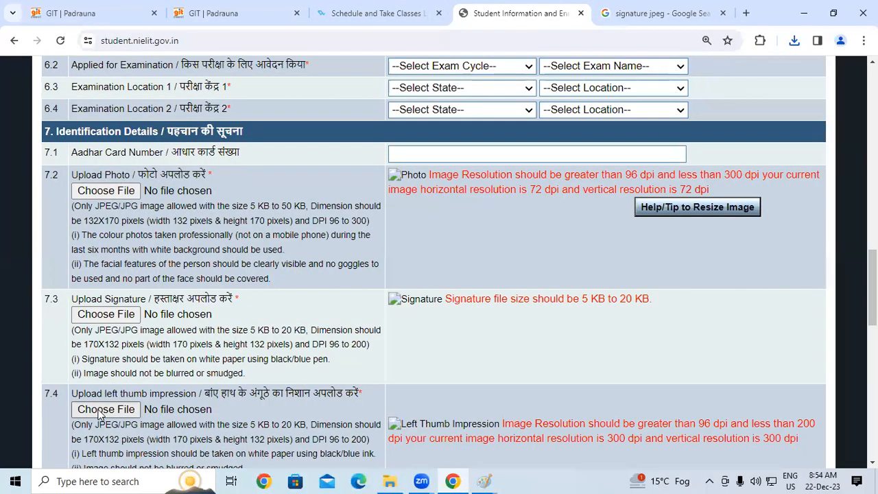
pyautogui.click(123, 315)
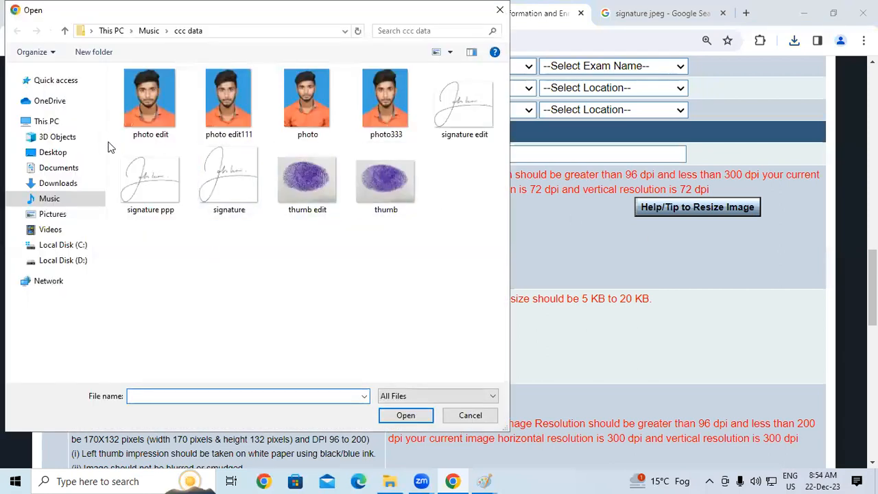
pyautogui.click(65, 152)
pyautogui.moveTo(504, 122); pyautogui.dragTo(512, 314)
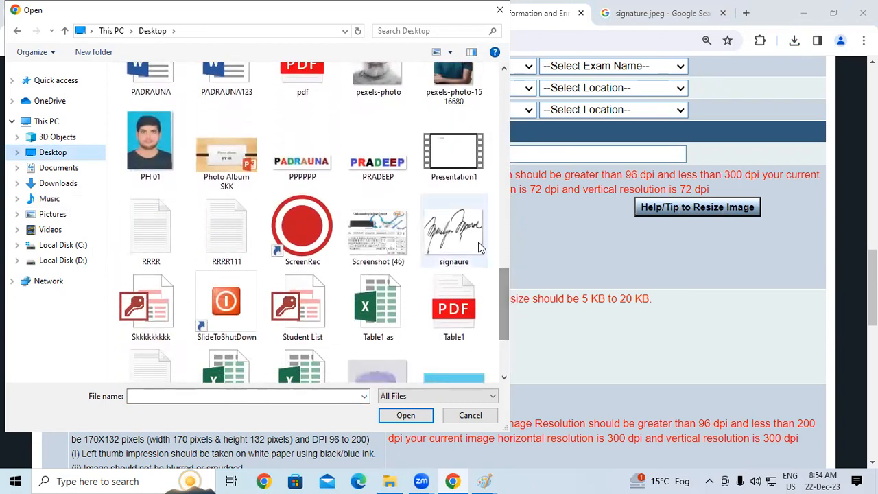
pyautogui.click(453, 230)
pyautogui.click(404, 415)
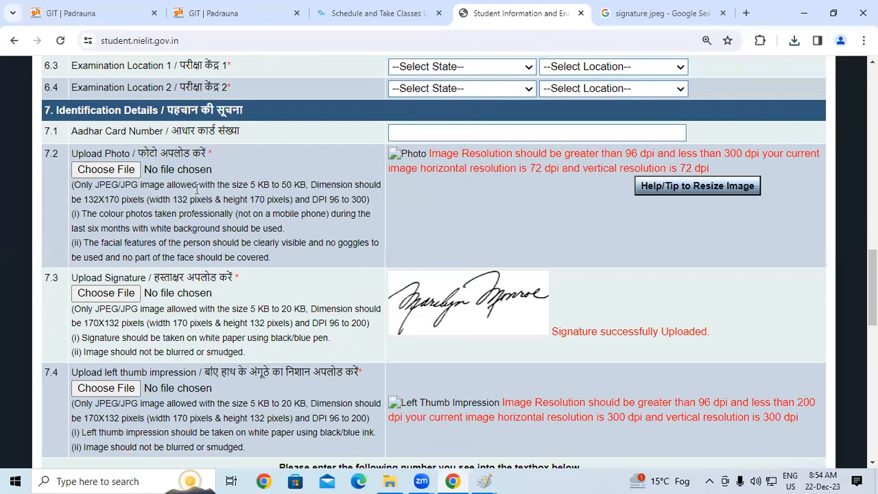
# Step: Search Google Images for "passport size photo" in the signature search tab
pyautogui.click(632, 17)
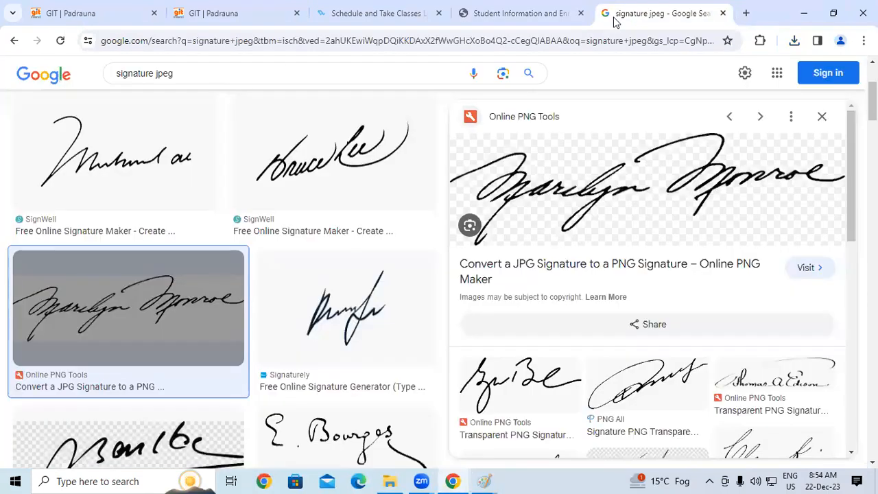
pyautogui.click(217, 78)
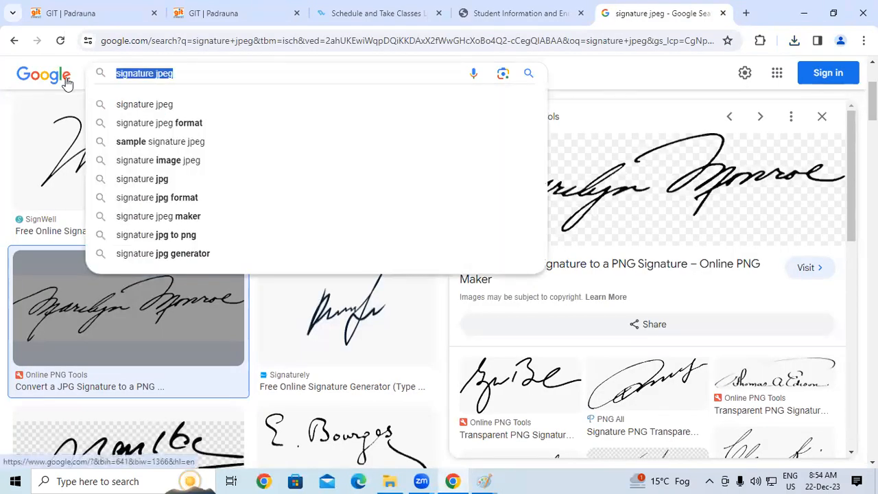
pyautogui.write('pass')
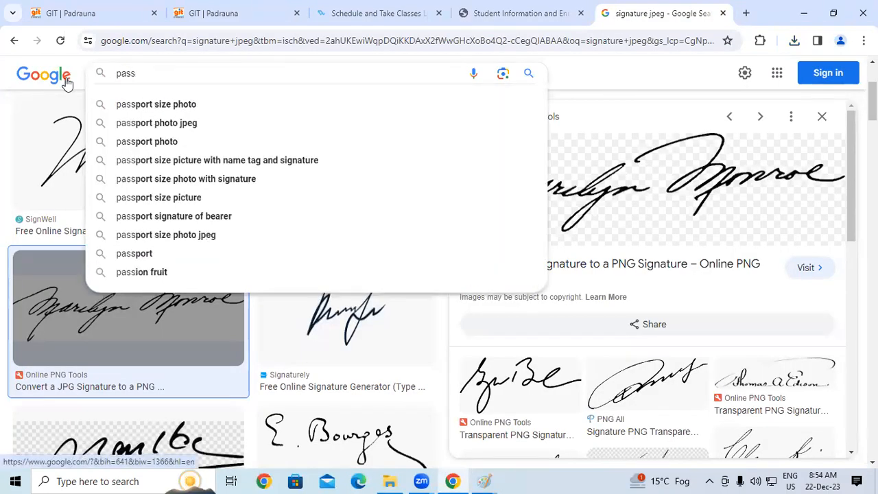
pyautogui.write('port ')
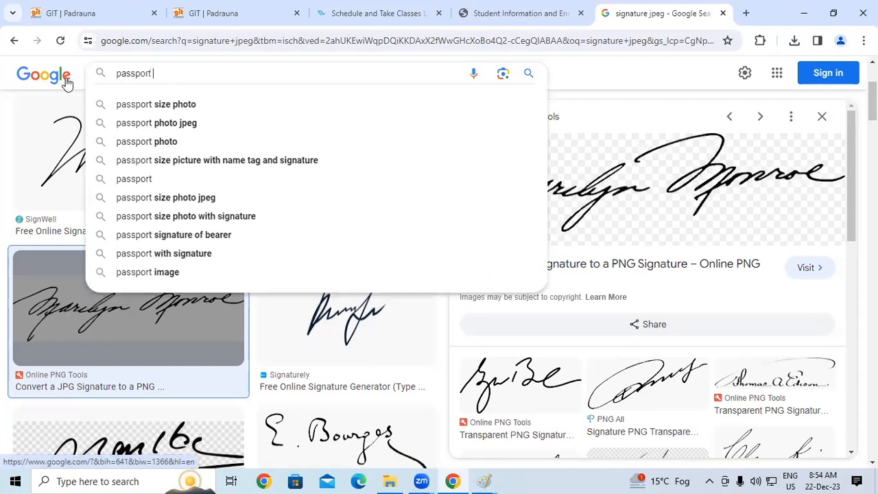
pyautogui.write('size')
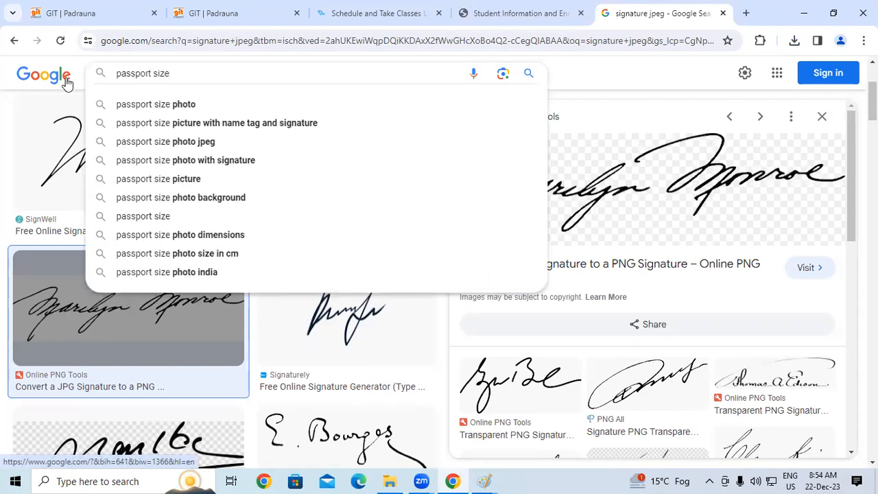
pyautogui.click(204, 105)
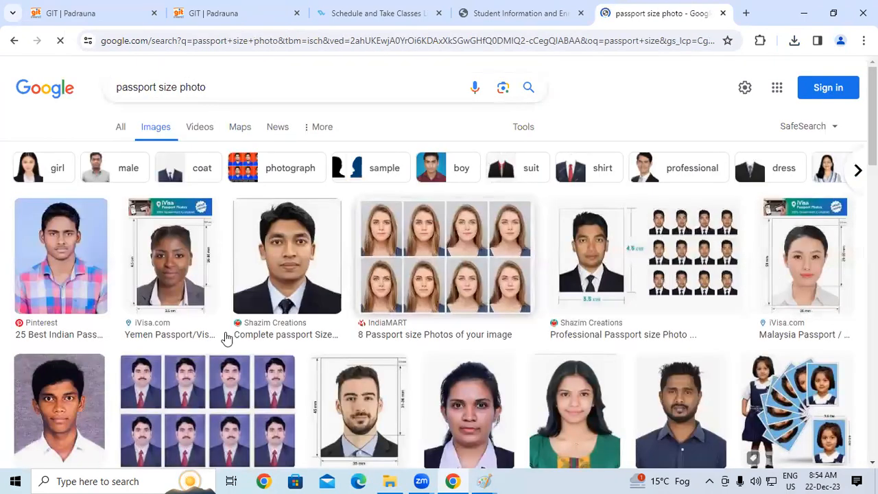
# Step: Save the Pinterest passport photo of the man in a checked shirt to the Desktop as a JPEG named "image" plus the person's first name
pyautogui.click(55, 261)
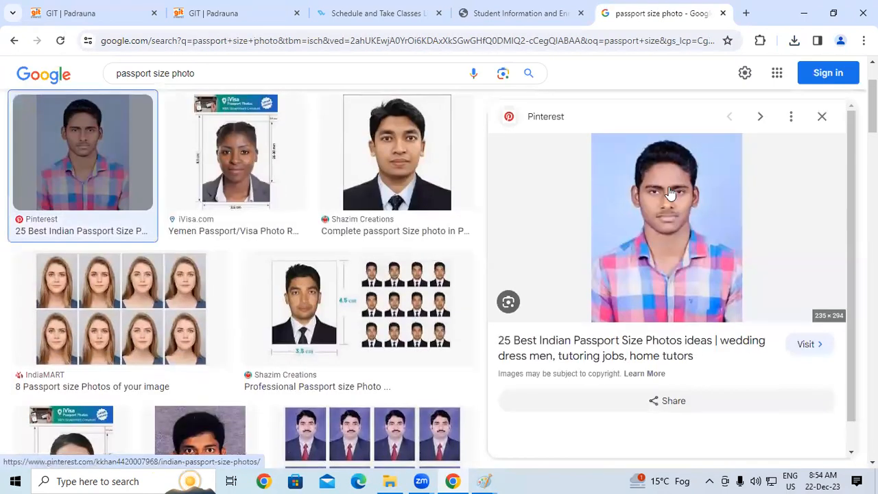
pyautogui.rightClick(669, 187)
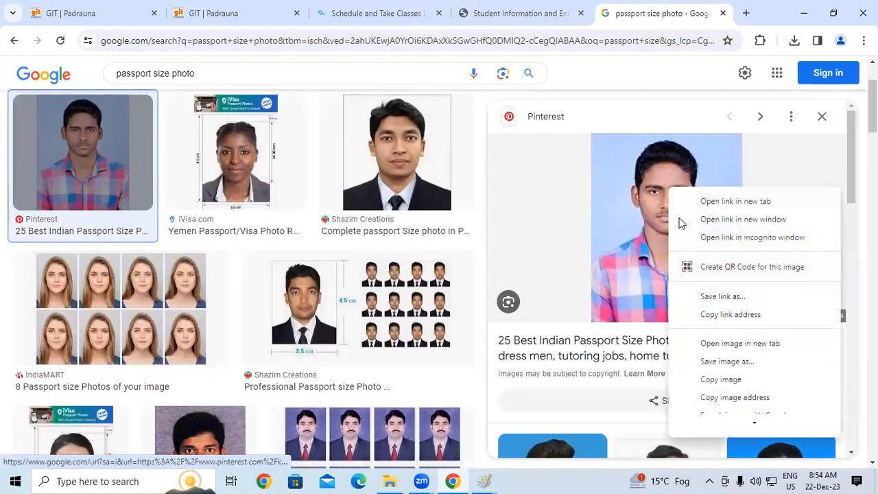
pyautogui.click(720, 361)
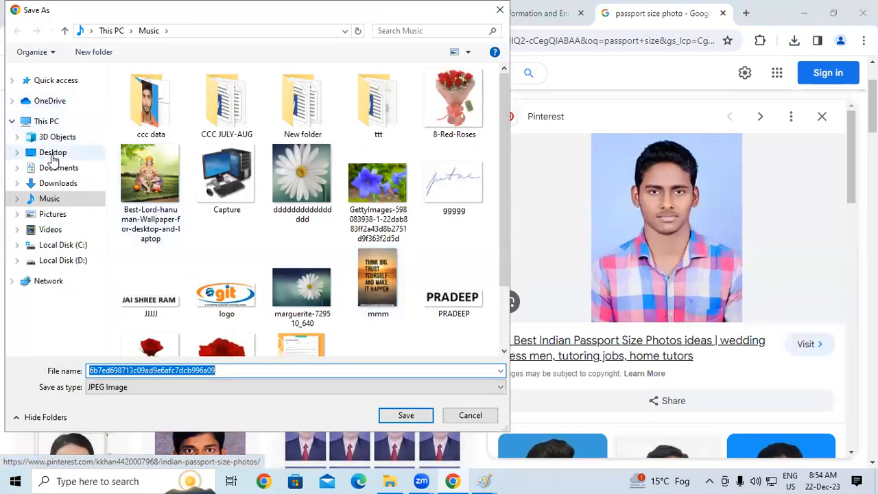
pyautogui.click(53, 155)
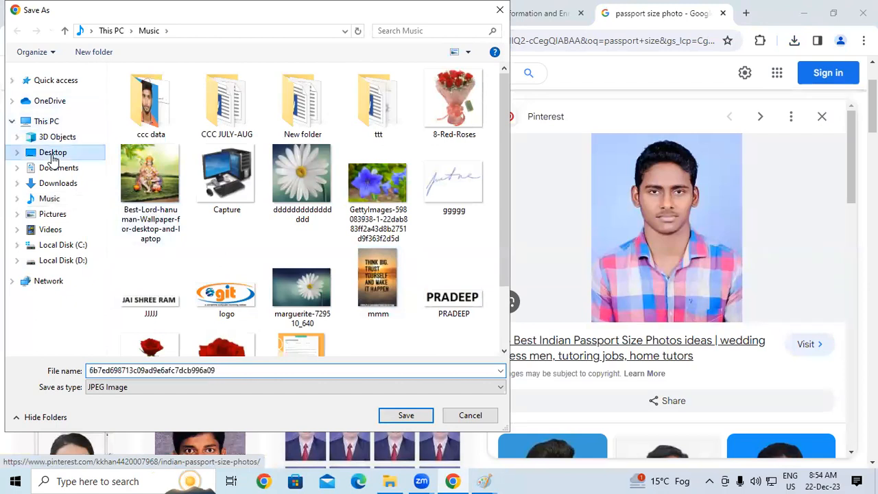
pyautogui.doubleClick(222, 371)
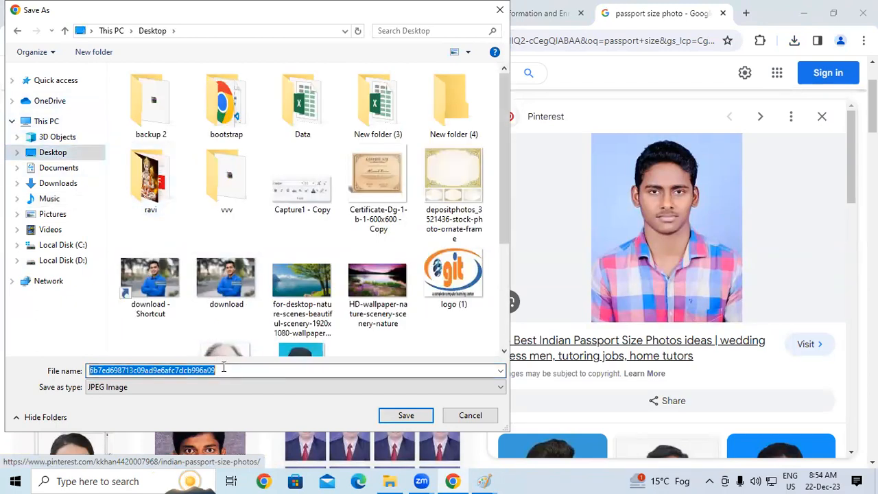
pyautogui.write('image gagan')
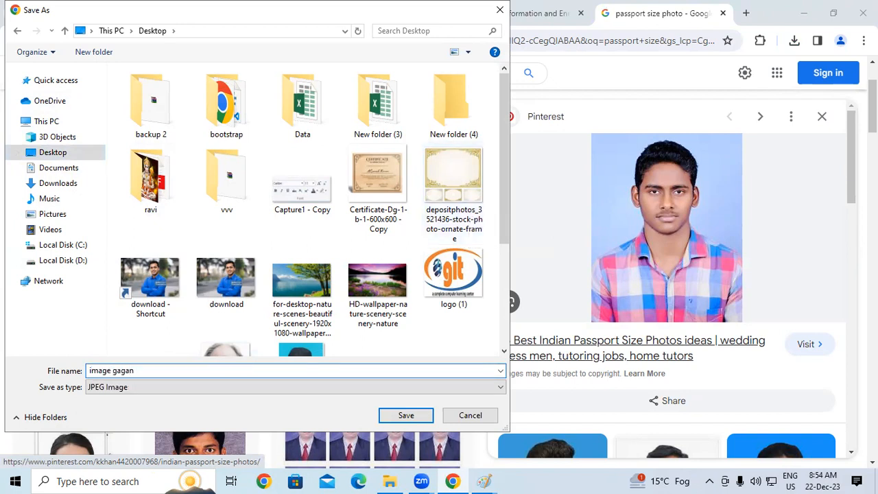
pyautogui.click(427, 419)
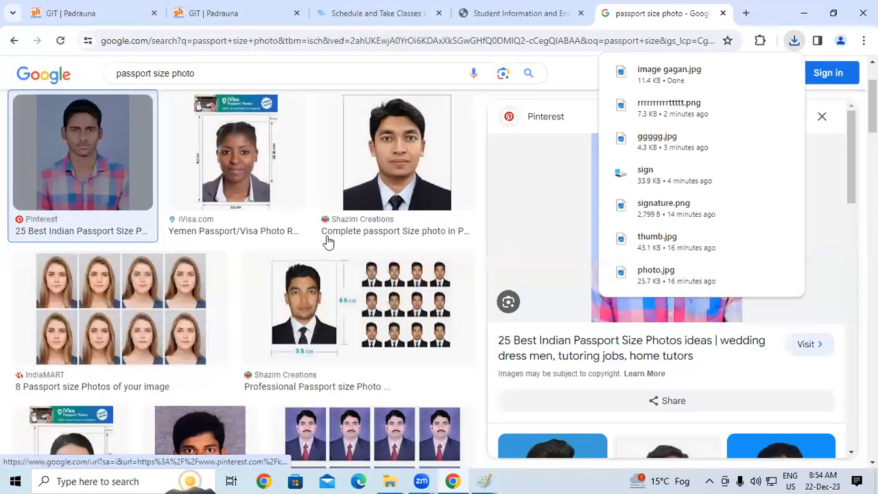
# Step: Start a new Paint window and open the downloaded checked-shirt passport photo from the Desktop, discarding changes to the enlarged blank canvas
pyautogui.press('super+r')
pyautogui.click(108, 442)
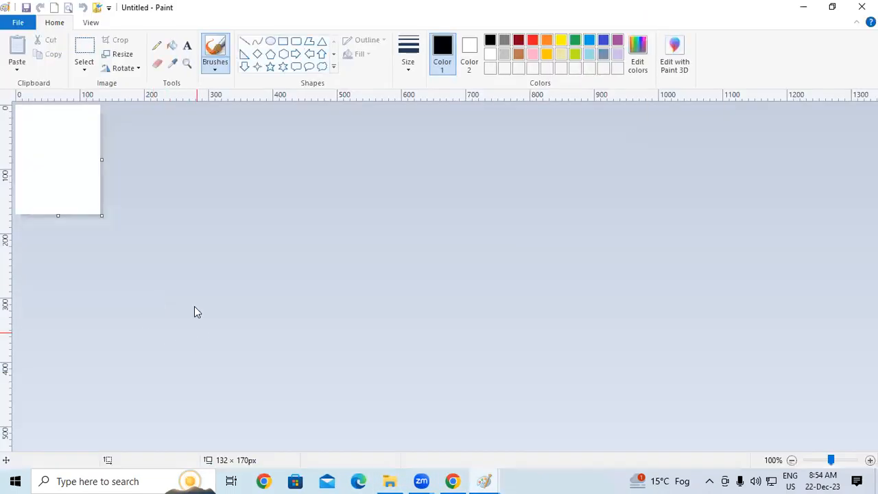
pyautogui.moveTo(103, 216); pyautogui.dragTo(441, 343)
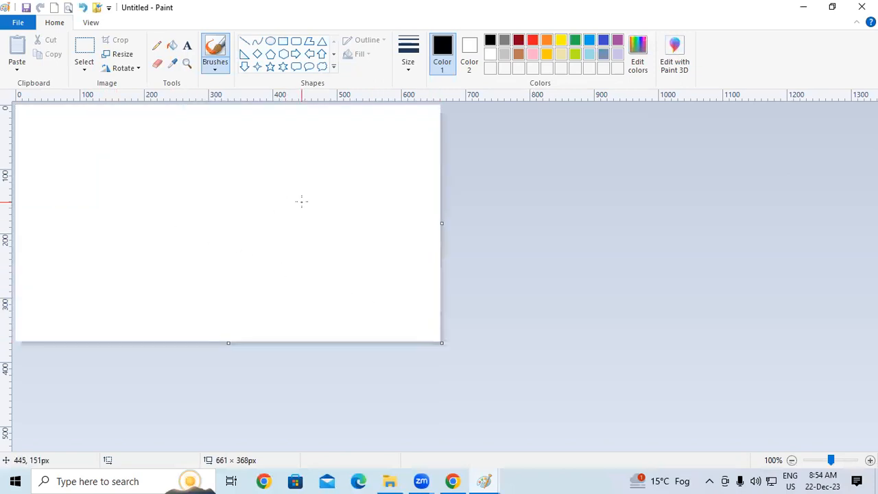
pyautogui.hotkey('ctrl', 'o')
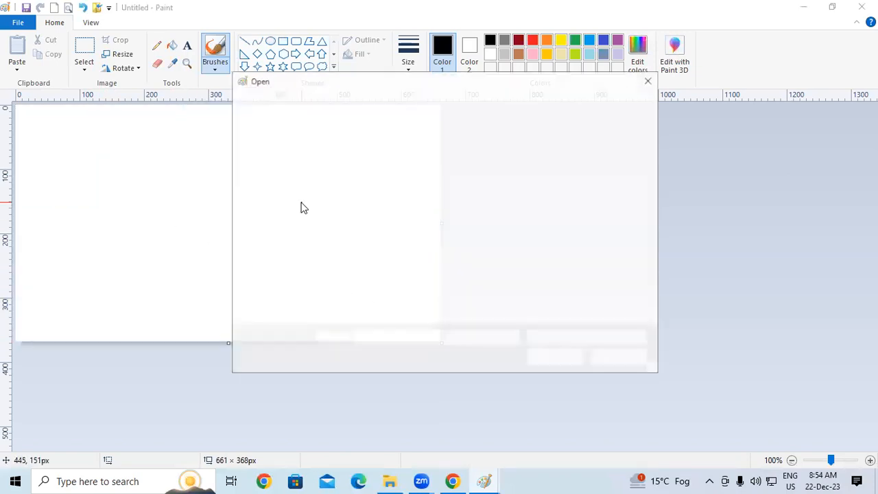
pyautogui.scroll(1, 323, 261)
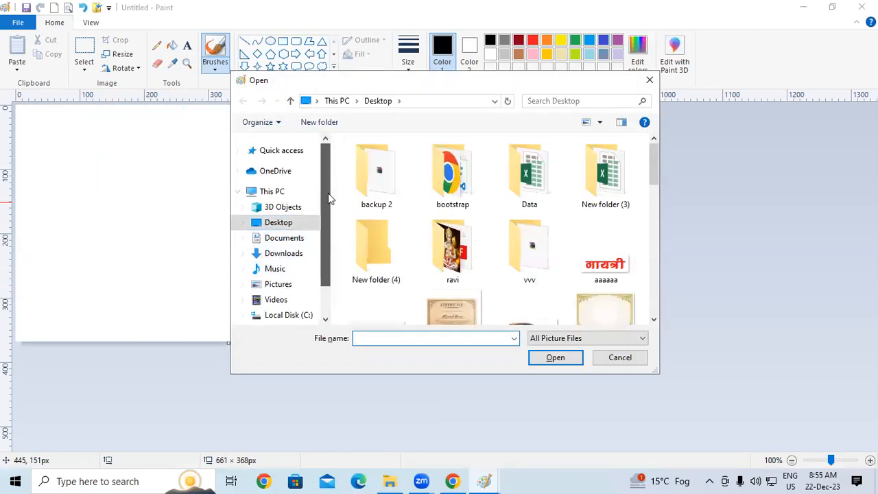
pyautogui.moveTo(659, 170); pyautogui.dragTo(653, 225)
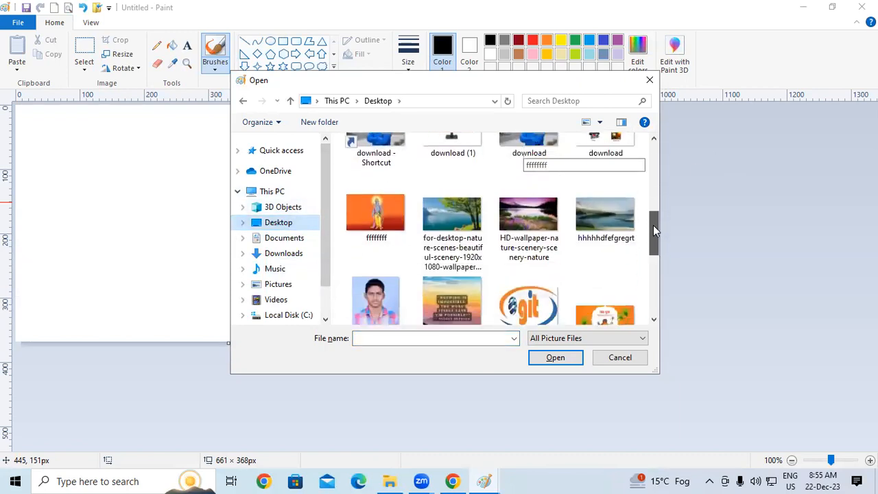
pyautogui.click(384, 278)
pyautogui.click(553, 355)
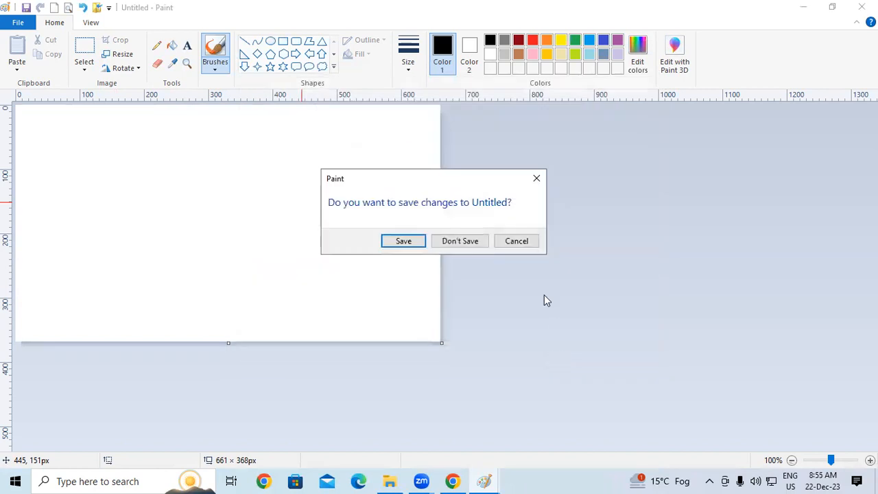
pyautogui.click(476, 242)
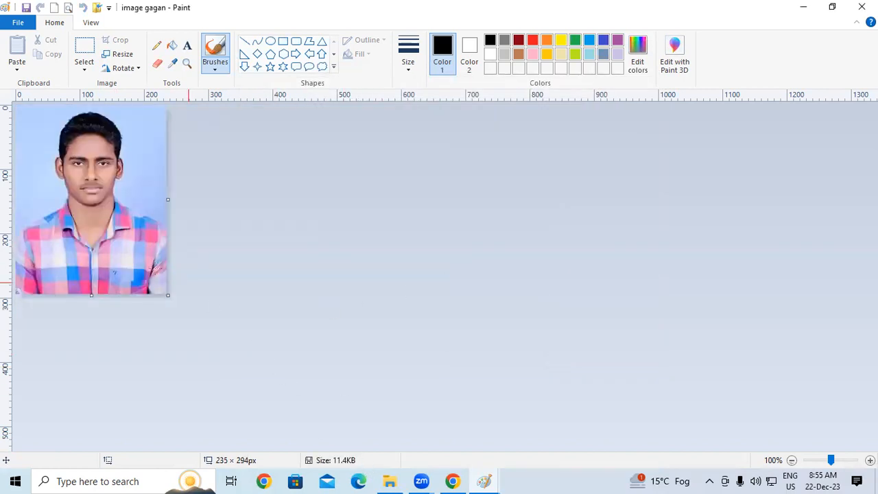
# Step: Resize the passport photo to 132 by 170 pixels without maintaining the aspect ratio
pyautogui.click(124, 57)
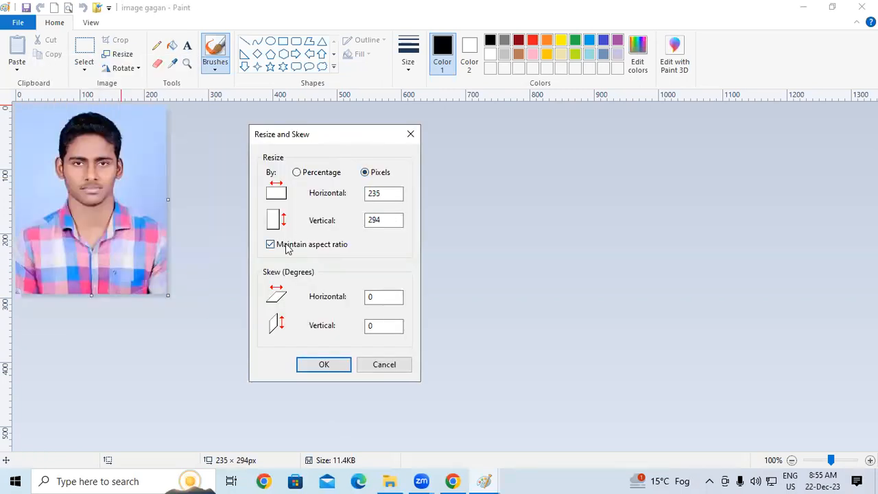
pyautogui.click(322, 244)
pyautogui.doubleClick(384, 194)
pyautogui.press('Tab')
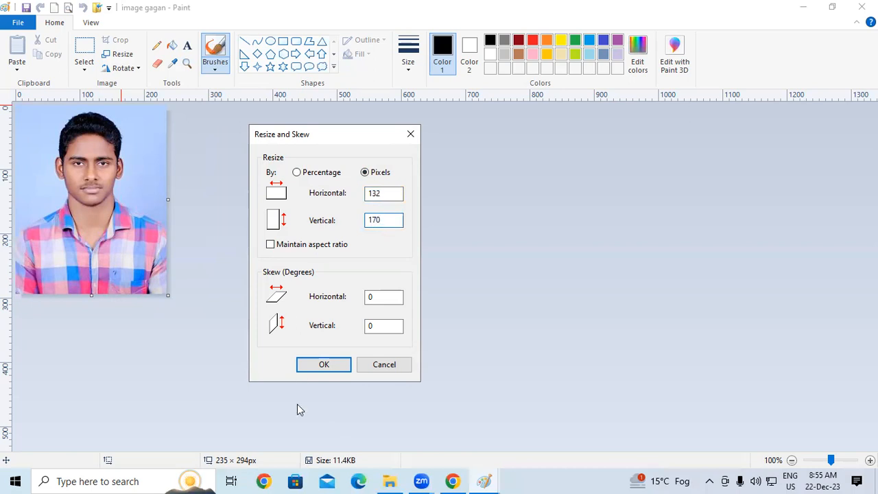
pyautogui.click(333, 364)
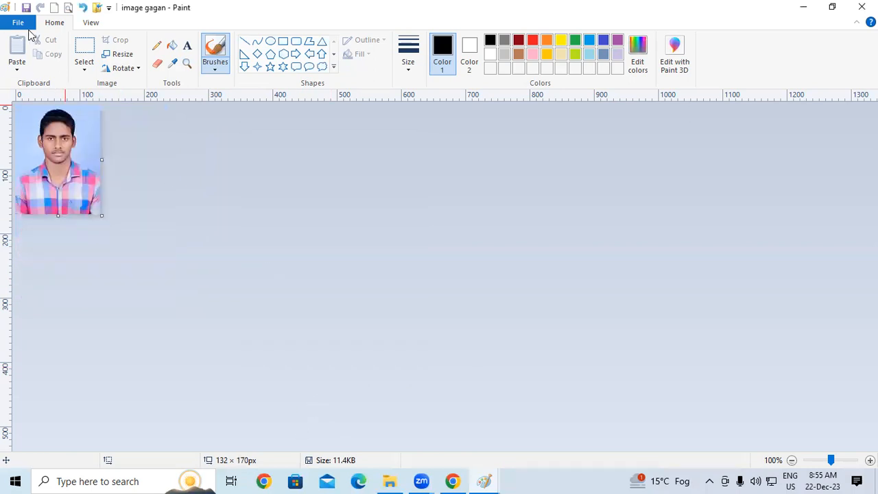
# Step: Save the resized photo as a new JPEG on the Desktop, appending "qqqq" to its existing file name
pyautogui.click(19, 23)
pyautogui.click(71, 137)
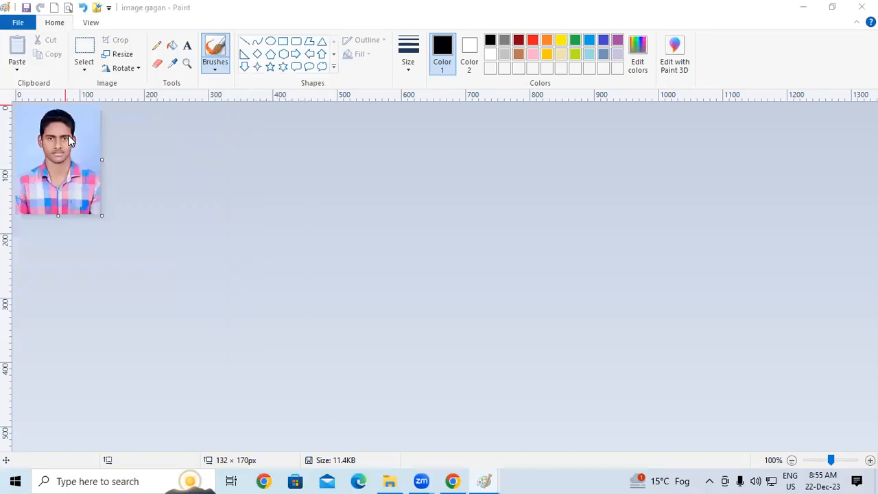
pyautogui.click(378, 314)
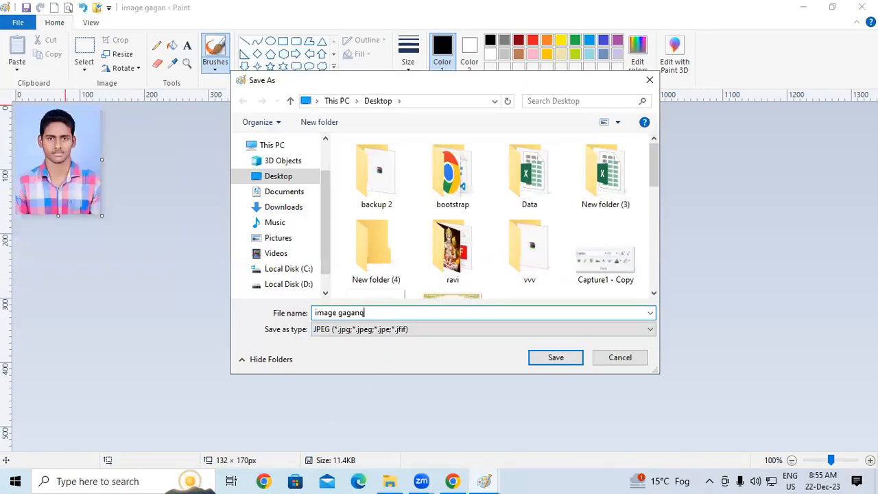
pyautogui.click(318, 222)
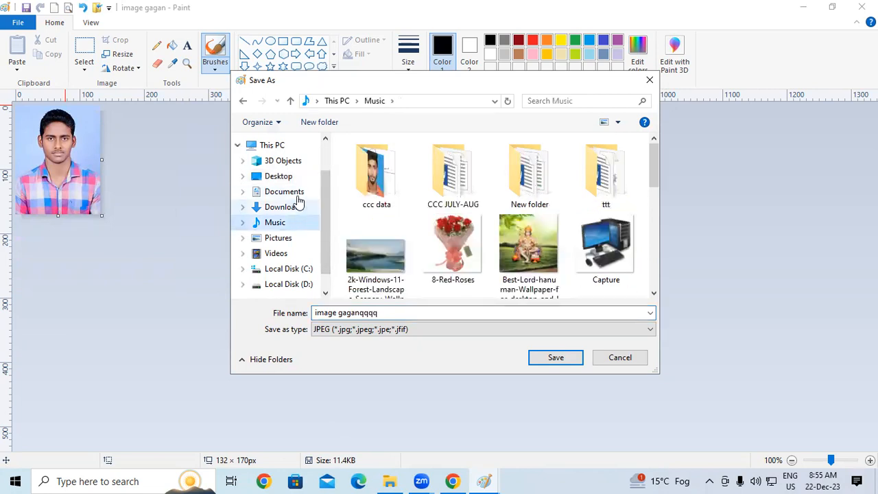
pyautogui.click(295, 207)
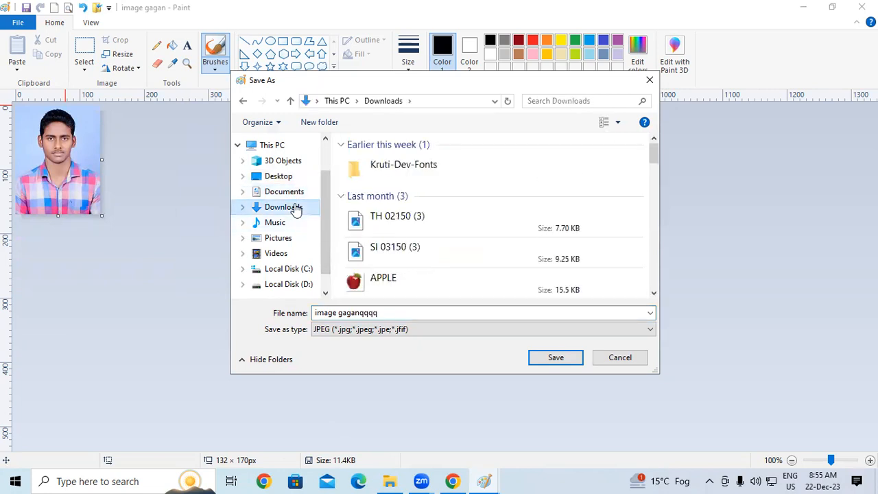
pyautogui.click(284, 176)
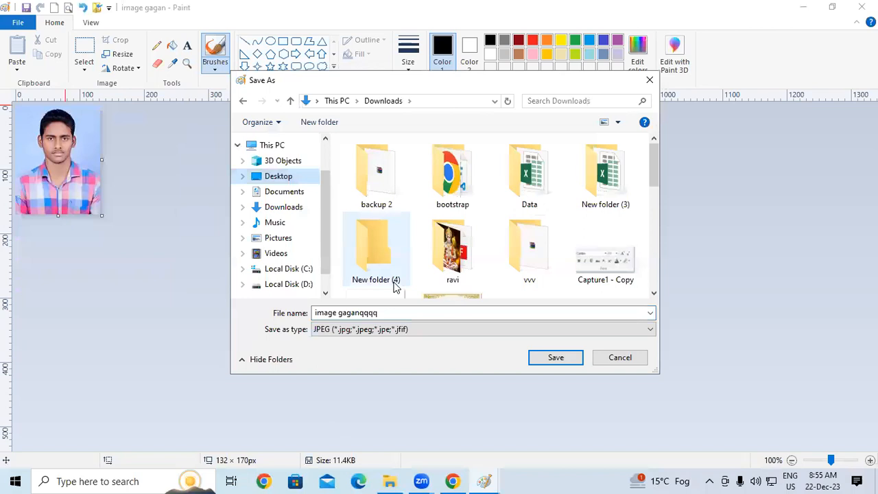
pyautogui.click(556, 358)
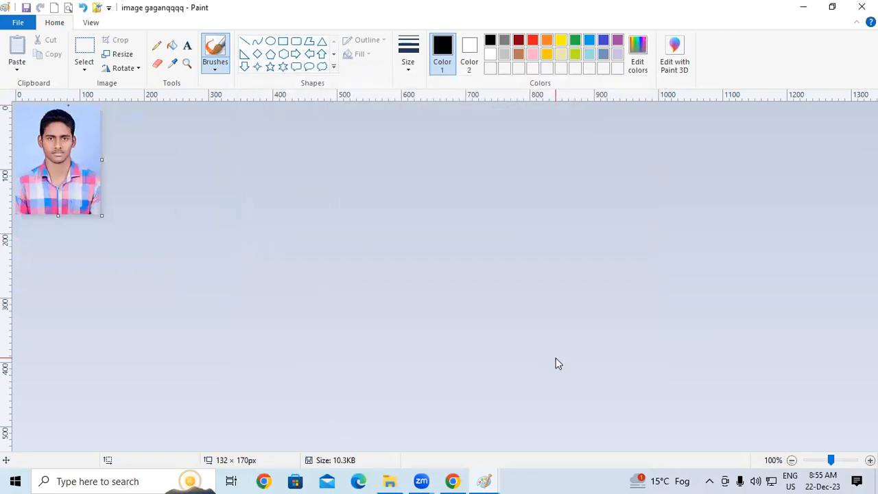
# Step: Switch to Chrome and try to upload the resized "qqqq" photo from the Desktop as the photo in the NIELIT form
pyautogui.click(452, 481)
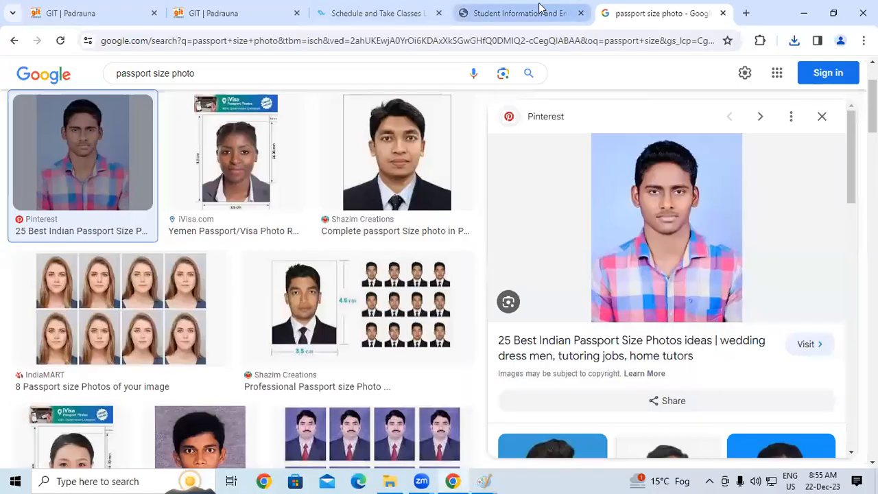
pyautogui.click(540, 8)
pyautogui.click(108, 169)
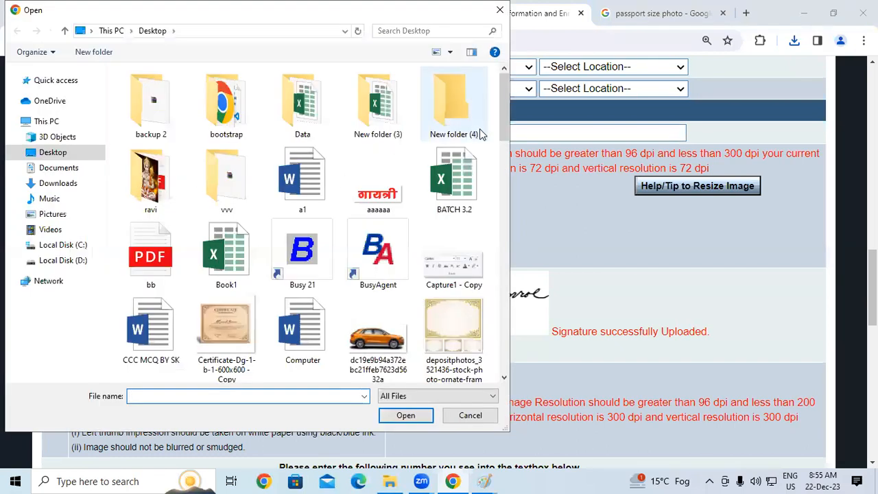
pyautogui.moveTo(506, 132); pyautogui.dragTo(504, 236)
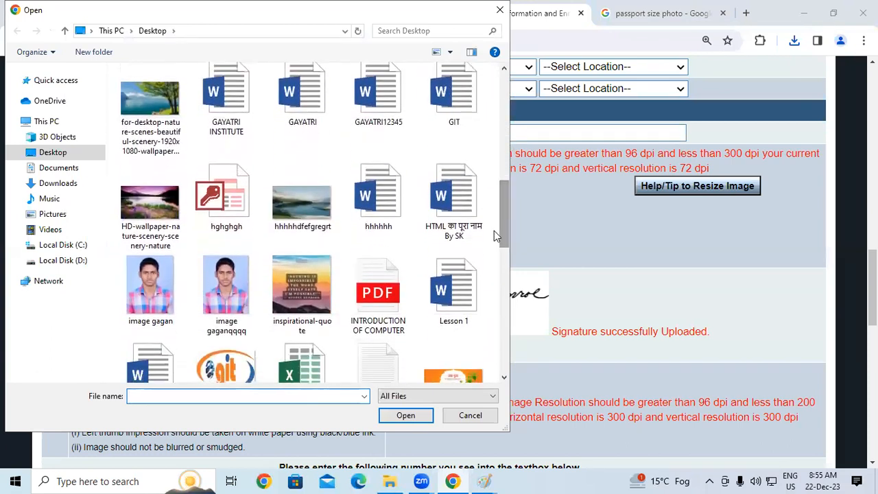
pyautogui.click(226, 292)
pyautogui.click(414, 416)
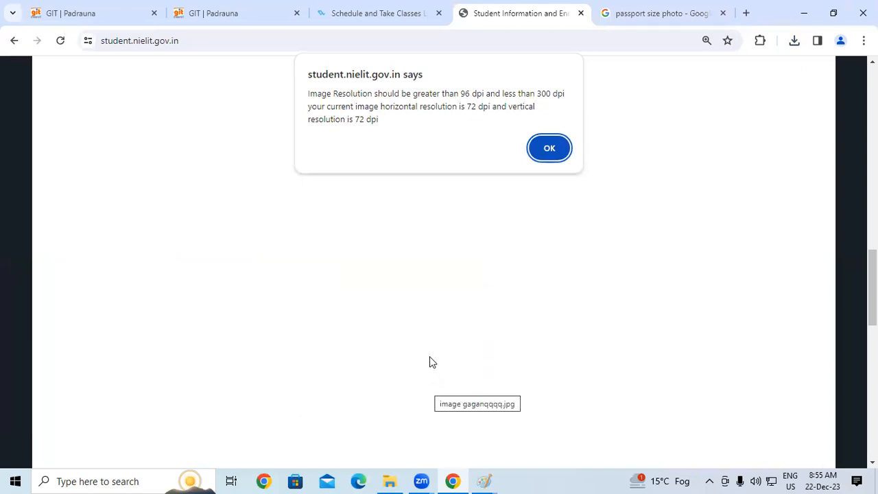
pyautogui.click(550, 151)
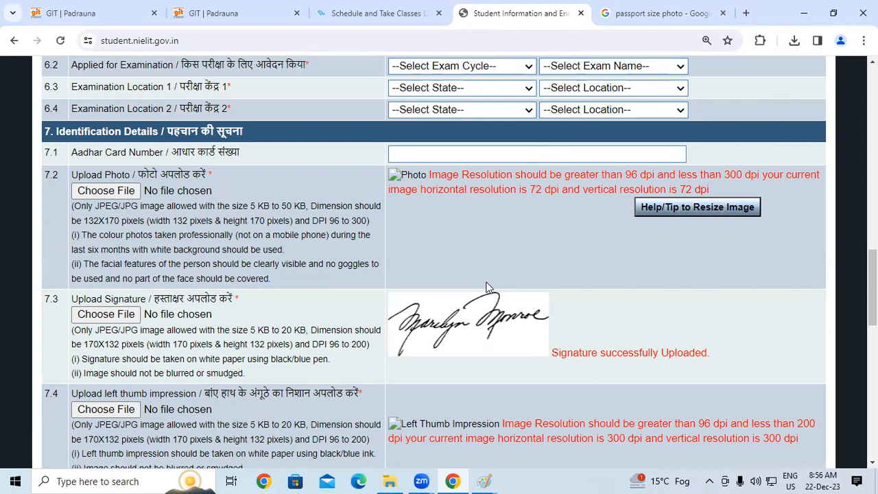
pyautogui.click(484, 481)
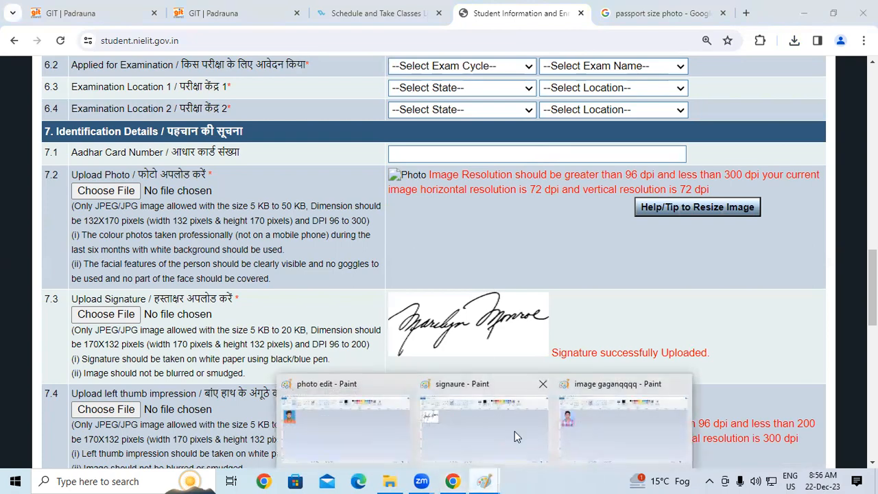
pyautogui.click(515, 431)
pyautogui.click(130, 59)
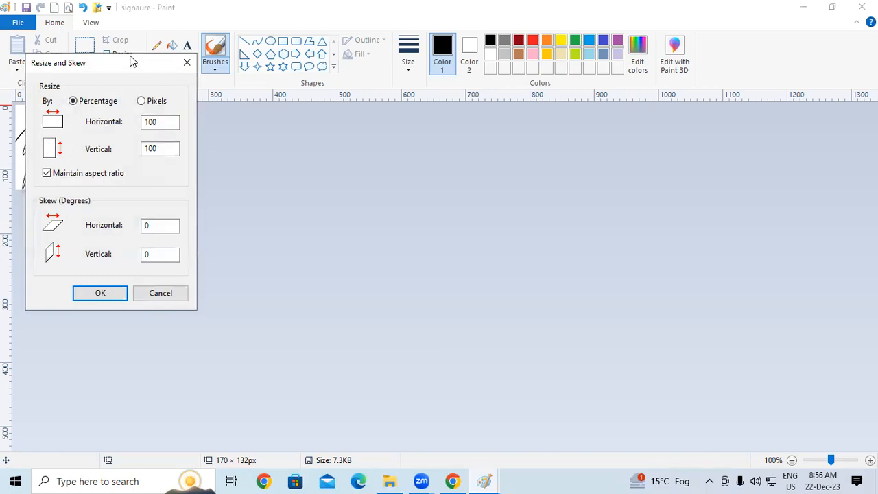
pyautogui.click(187, 66)
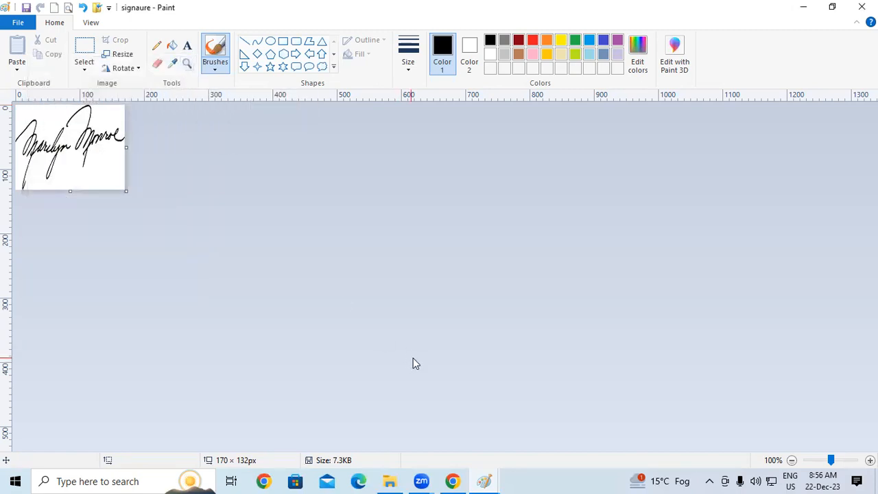
# Step: Switch to Chrome and close the "passport size photo" search tab
pyautogui.click(457, 479)
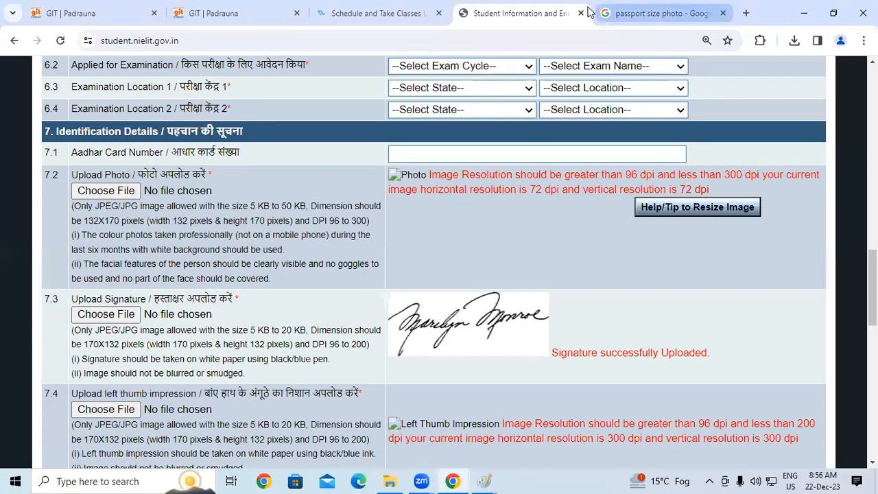
pyautogui.click(683, 11)
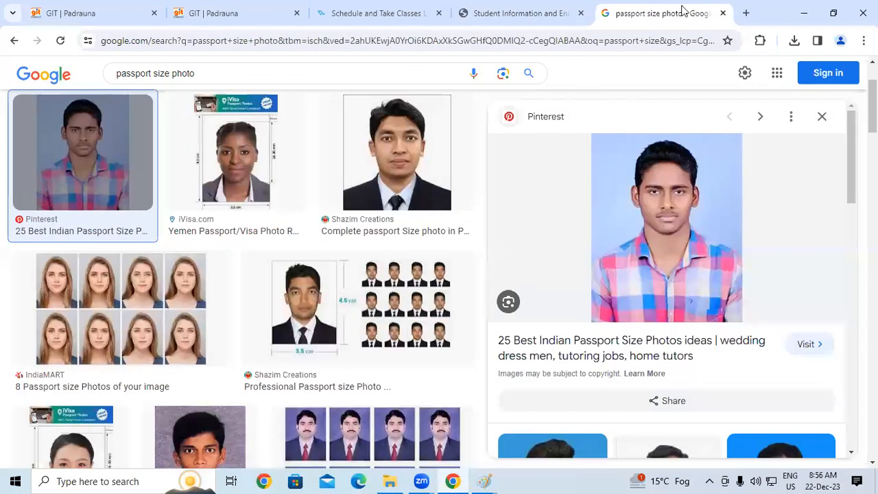
pyautogui.click(723, 13)
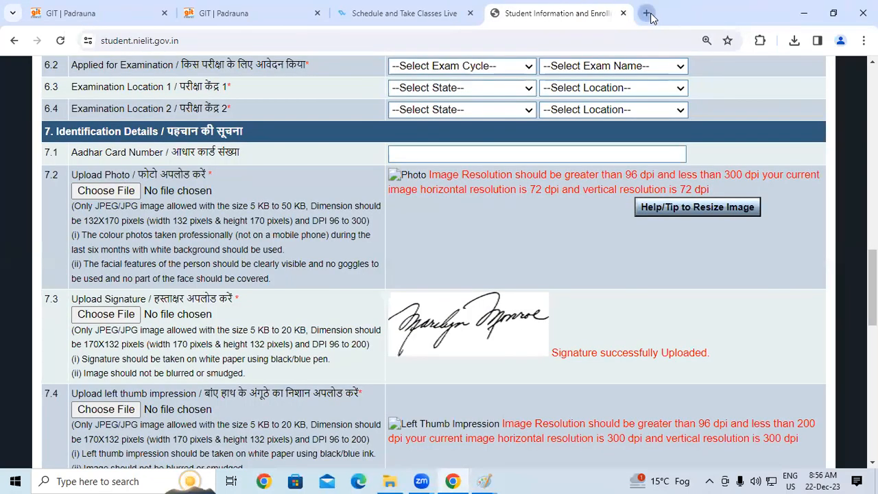
# Step: Search for "ccc online" in a new tab, open the NIELIT Student Information and Enrollment System and close its Important notice
pyautogui.click(652, 18)
pyautogui.write('ccc')
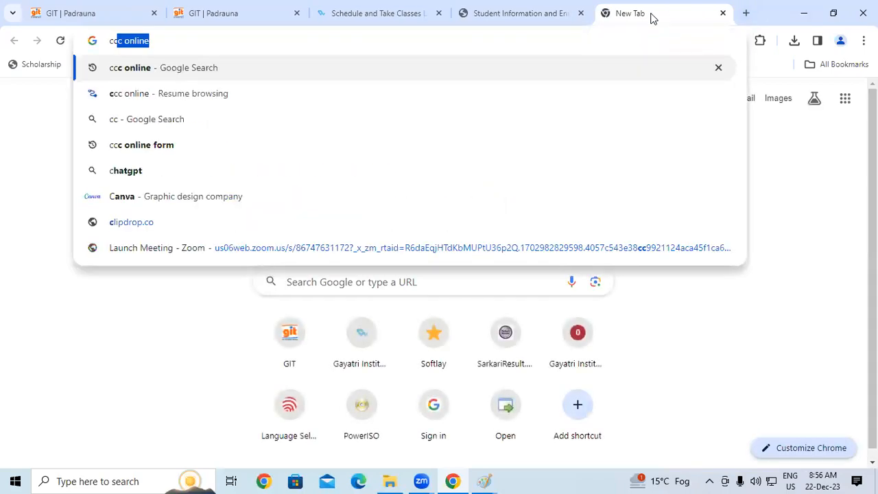
pyautogui.press('Return')
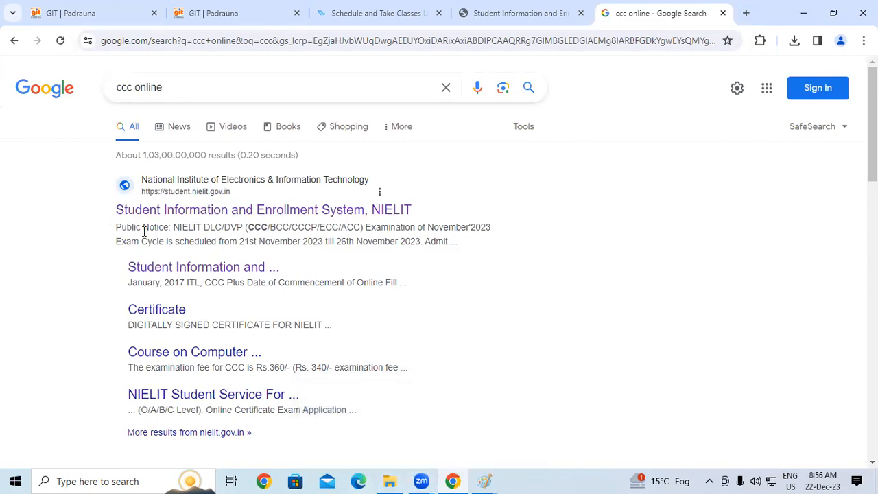
pyautogui.click(314, 216)
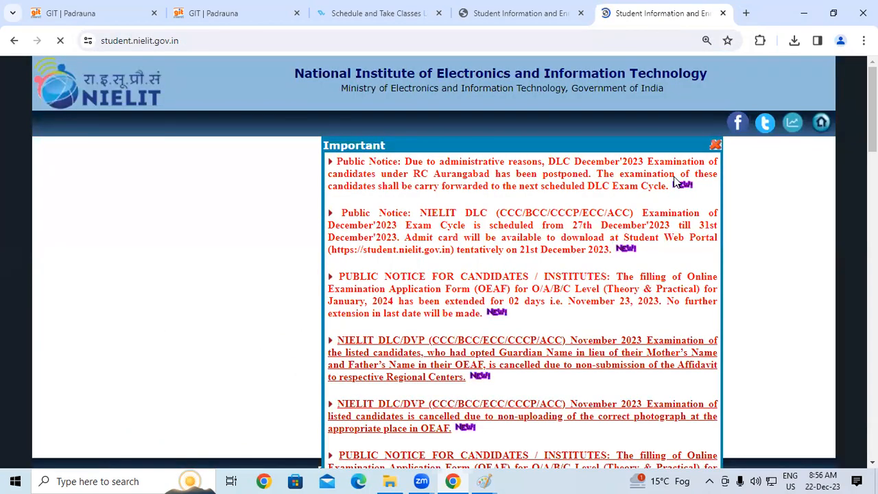
pyautogui.click(715, 145)
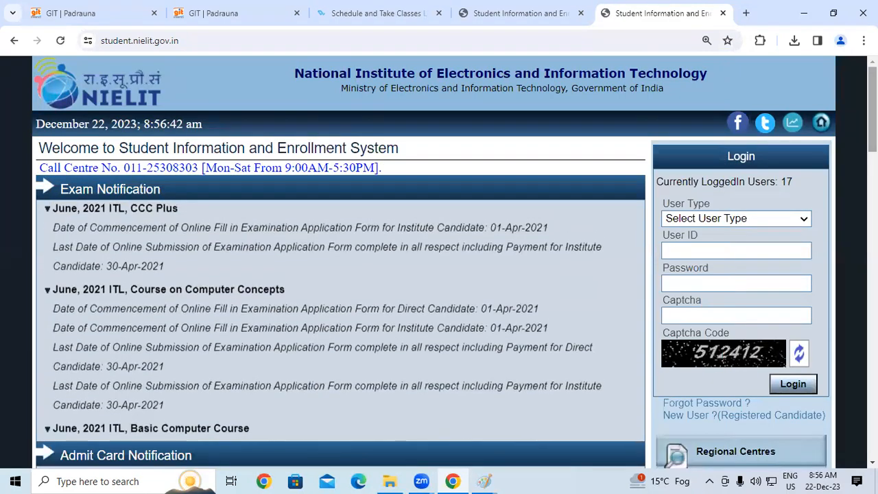
# Step: Open the Apply Online course list and choose Course on Computer Concepts (CCC) under IT Literacy Programme
pyautogui.scroll(-7, 850, 238)
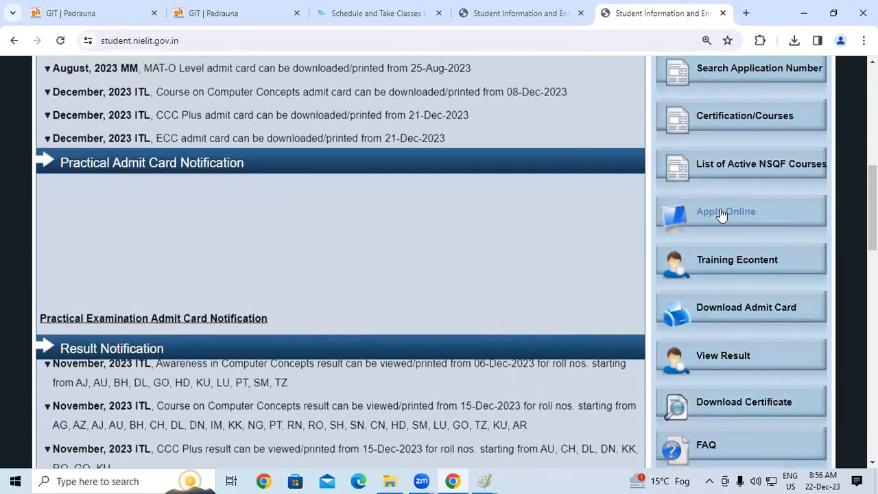
pyautogui.scroll(-10, 721, 215)
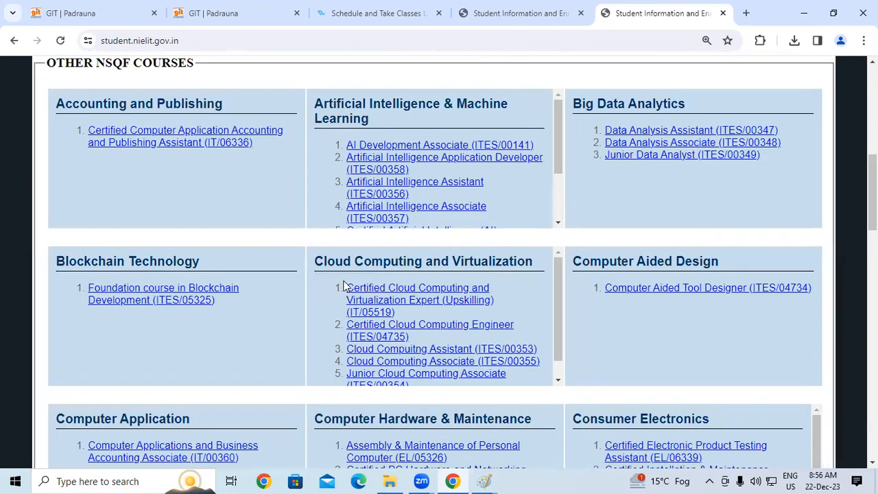
pyautogui.scroll(-5, 769, 339)
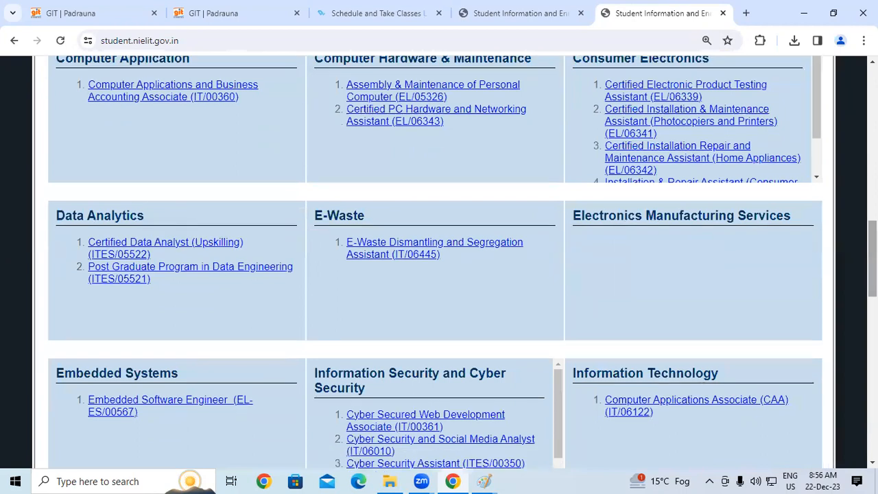
pyautogui.scroll(15, 521, 281)
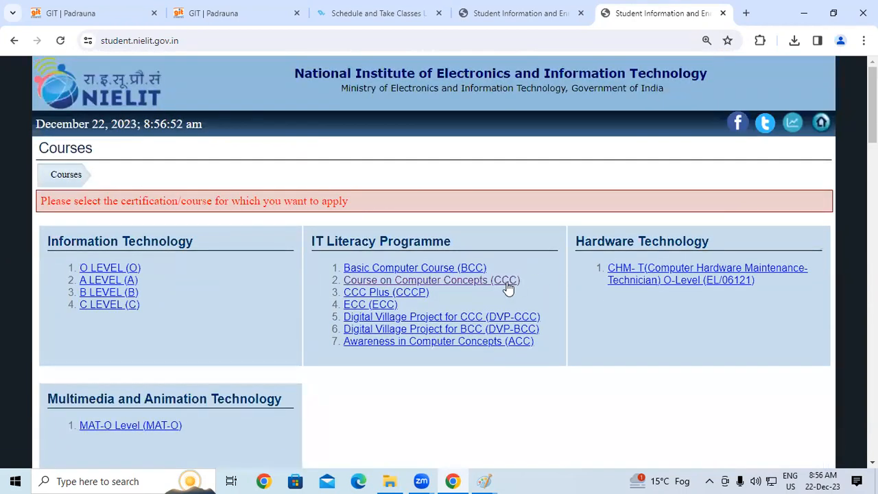
pyautogui.click(506, 282)
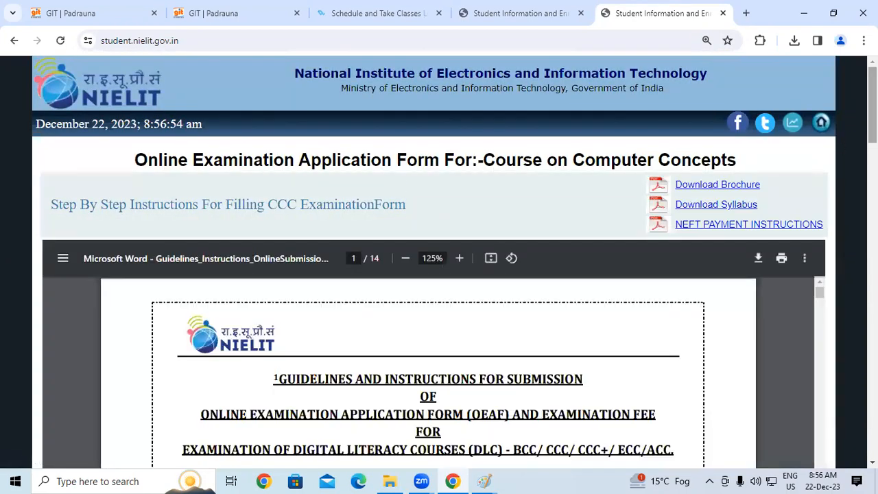
# Step: Accept the CCC form instructions, proceed to the application form and review the photo, signature and thumb impression requirements under Identification Details
pyautogui.scroll(-3, 690, 191)
pyautogui.click(54, 349)
pyautogui.click(416, 457)
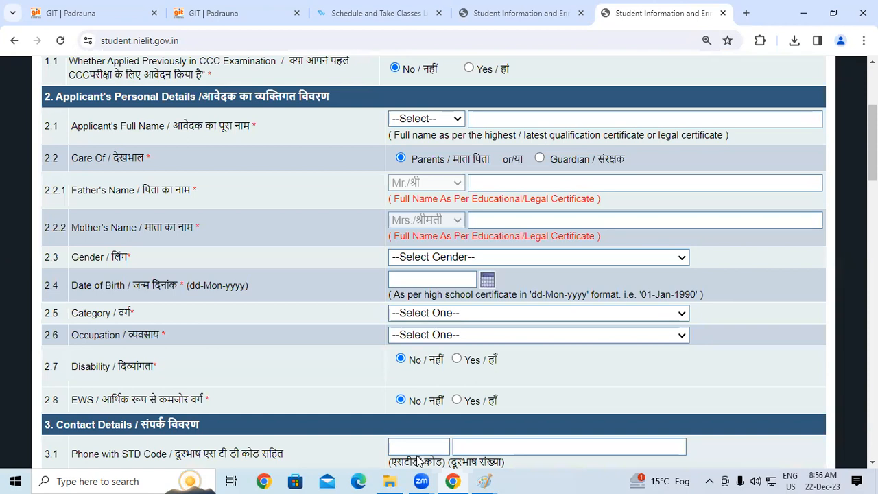
pyautogui.moveTo(872, 143); pyautogui.dragTo(872, 275)
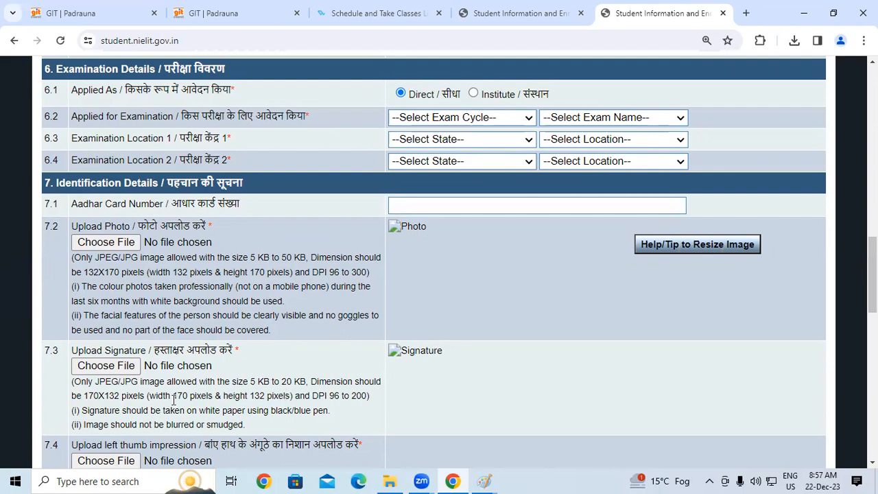
pyautogui.scroll(-2, 533, 416)
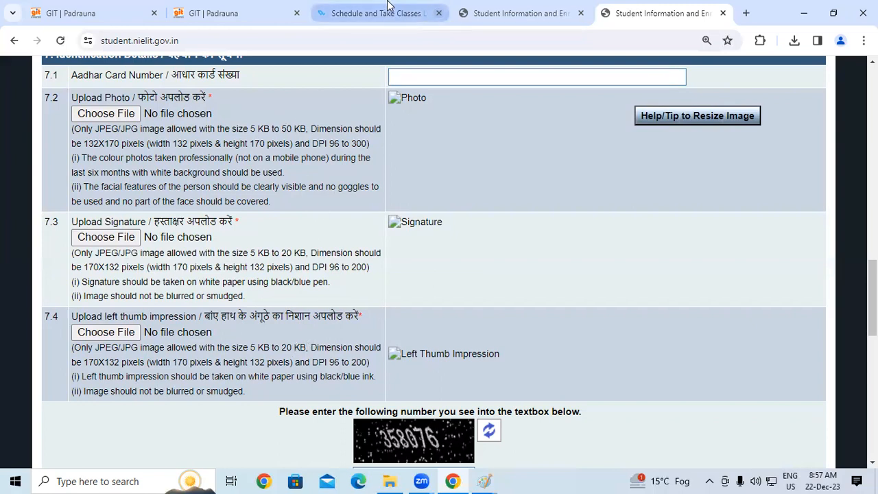
# Step: Switch to the GIT Padrauna faculty dashboard and open the Take Attendance page
pyautogui.click(319, 11)
pyautogui.click(269, 10)
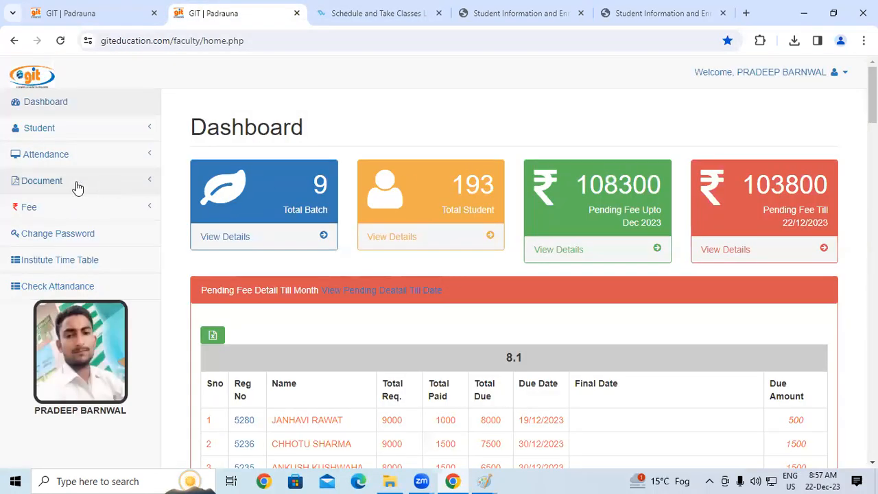
pyautogui.click(64, 157)
pyautogui.click(72, 179)
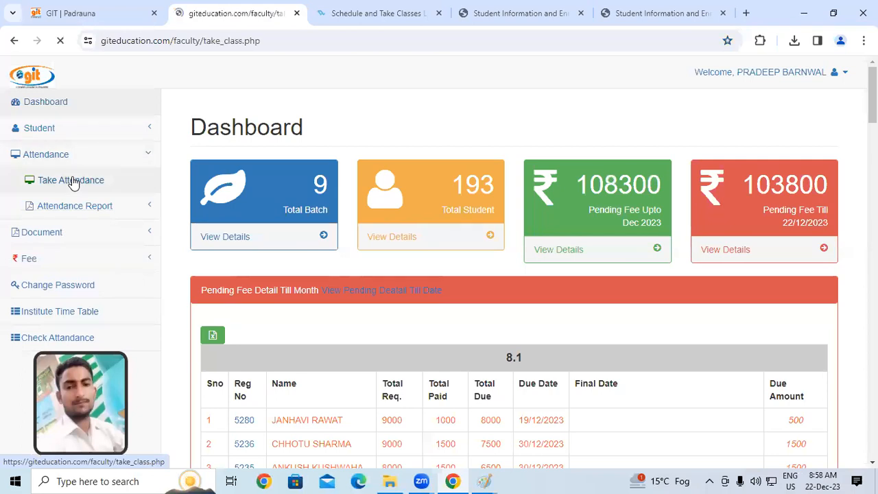